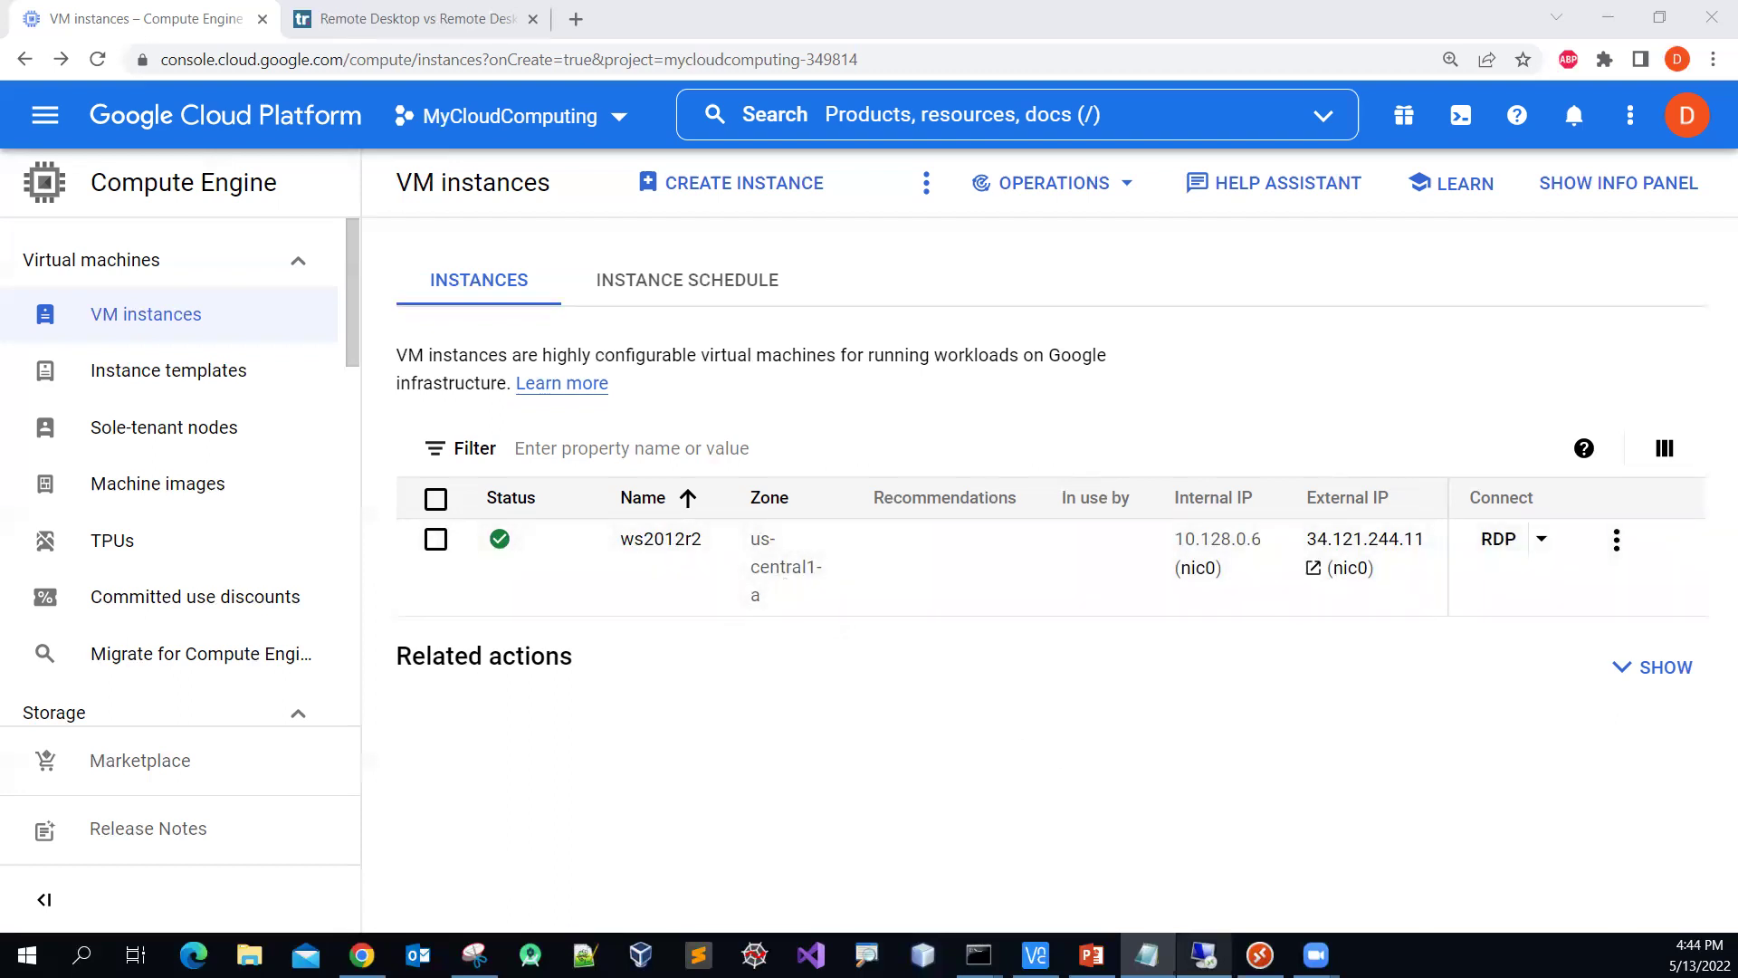
Step: Restore the Remote Desktop Connection window targeting the VM's external IP 34.121.244.11
left_click(1204, 955)
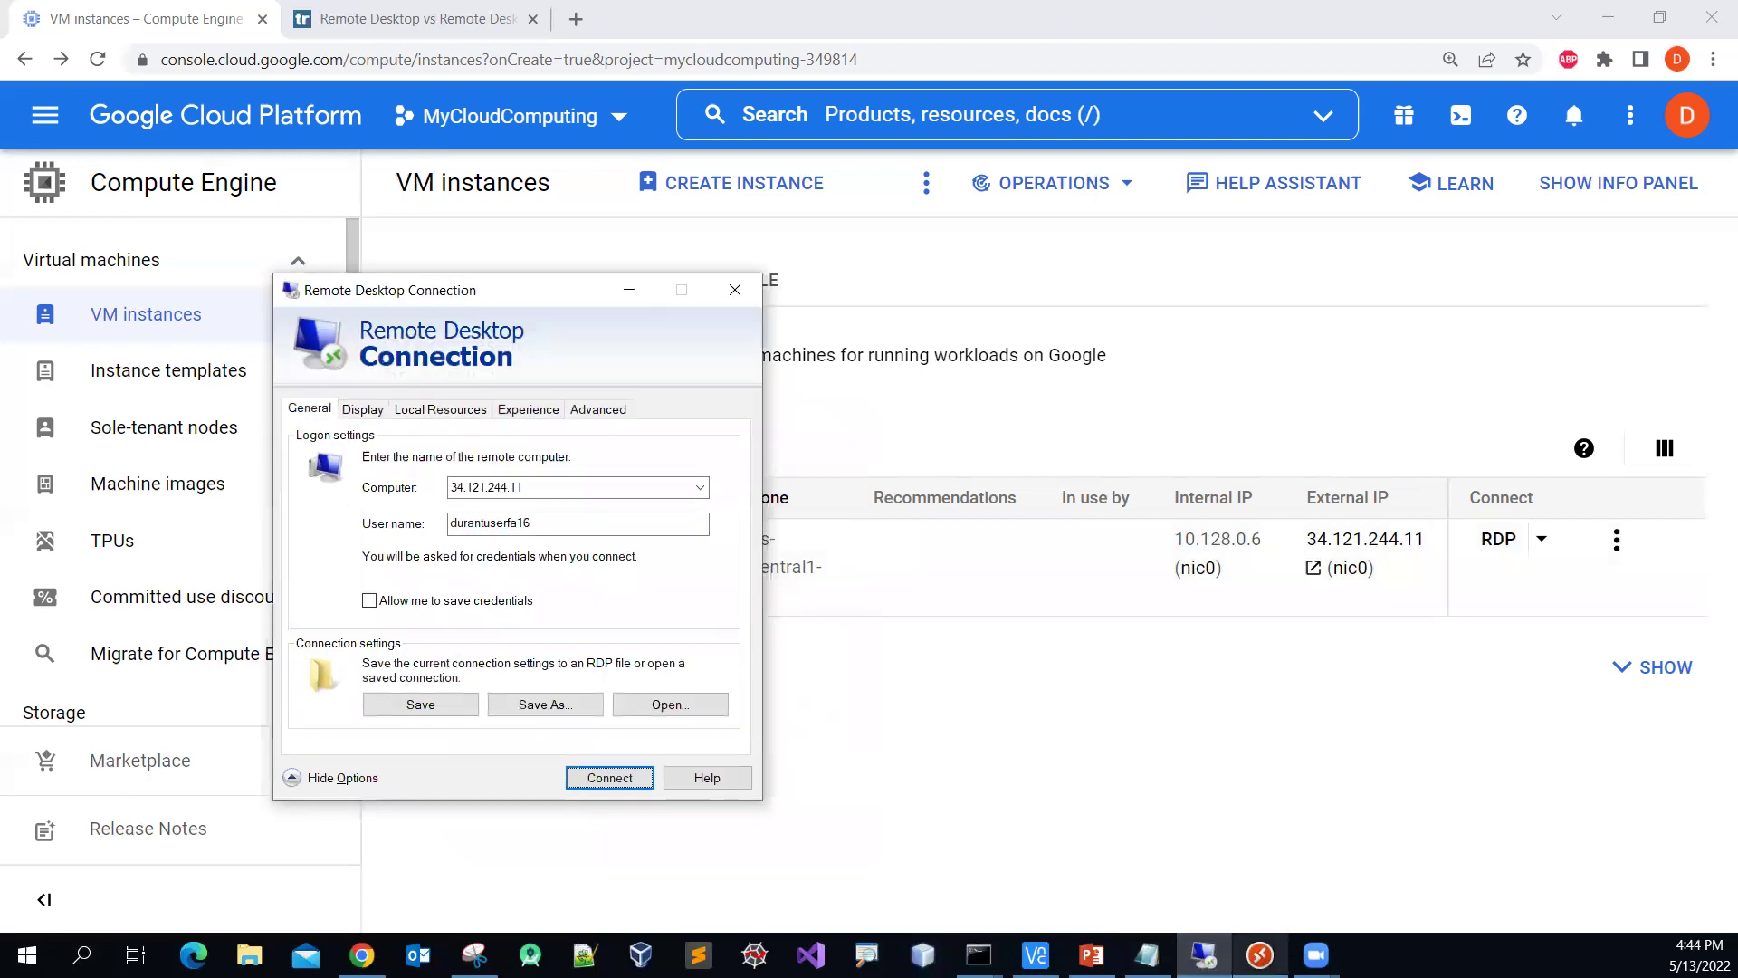
Step: Open the Remote Desktop app, move it aside, and glance at the techradar remote desktop article
left_click(1260, 955)
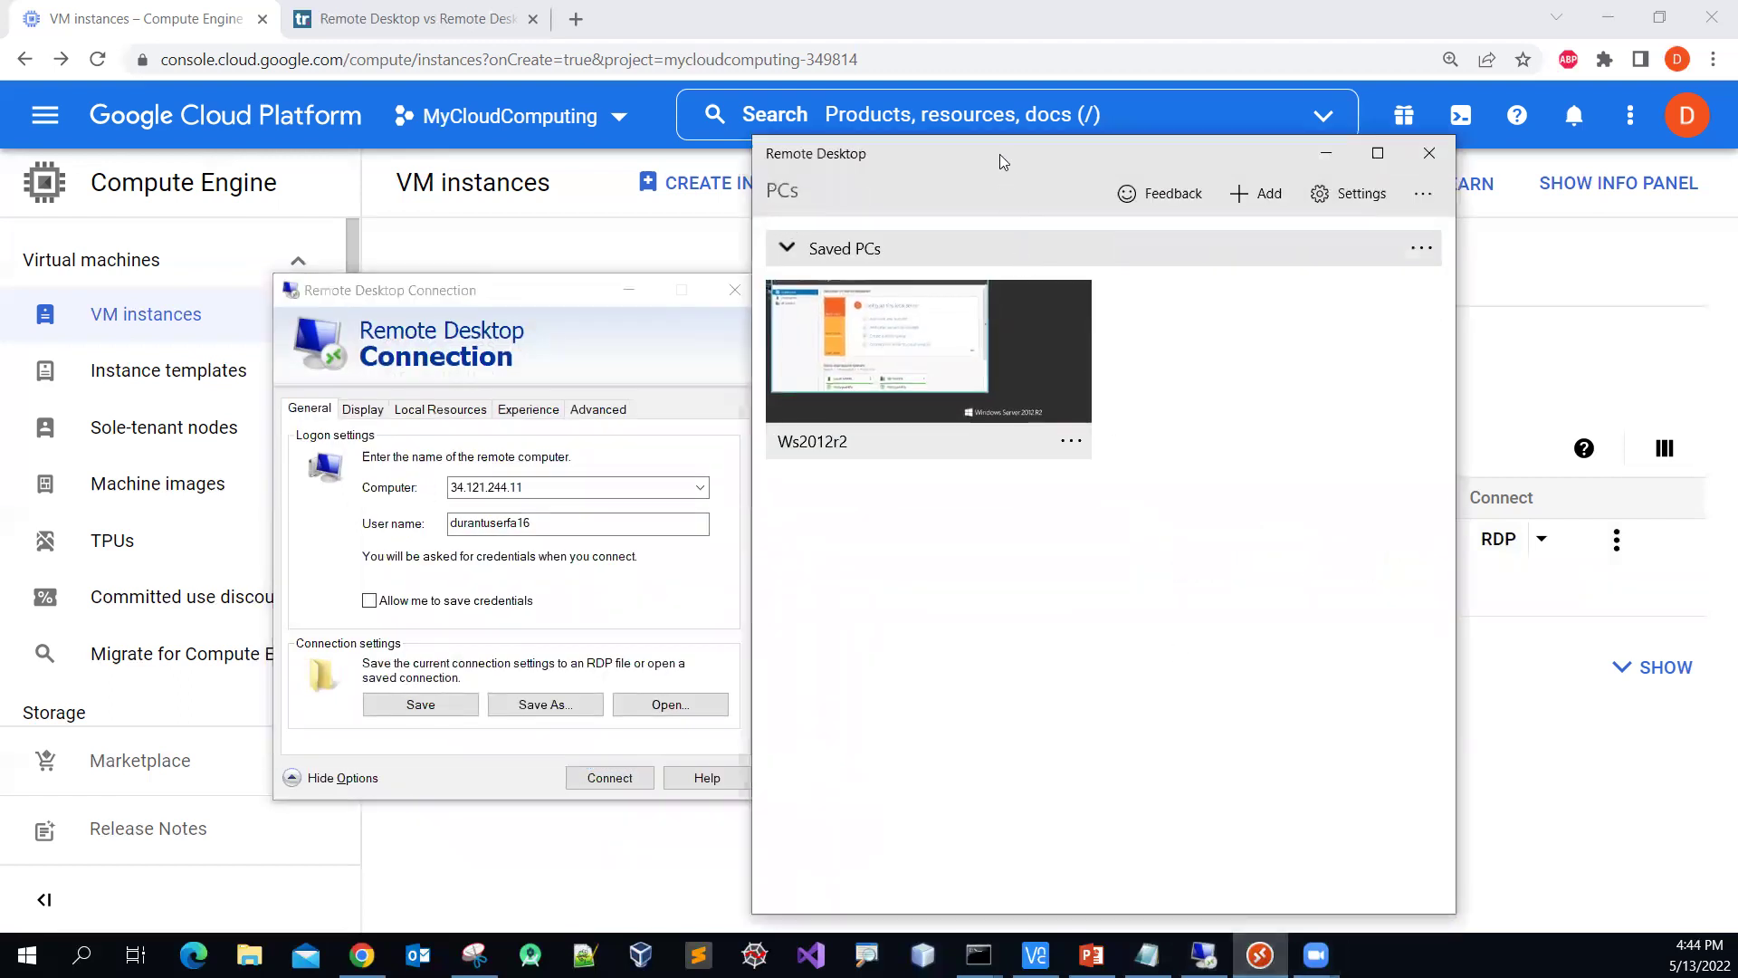
left_click_drag(1060, 158, 1244, 161)
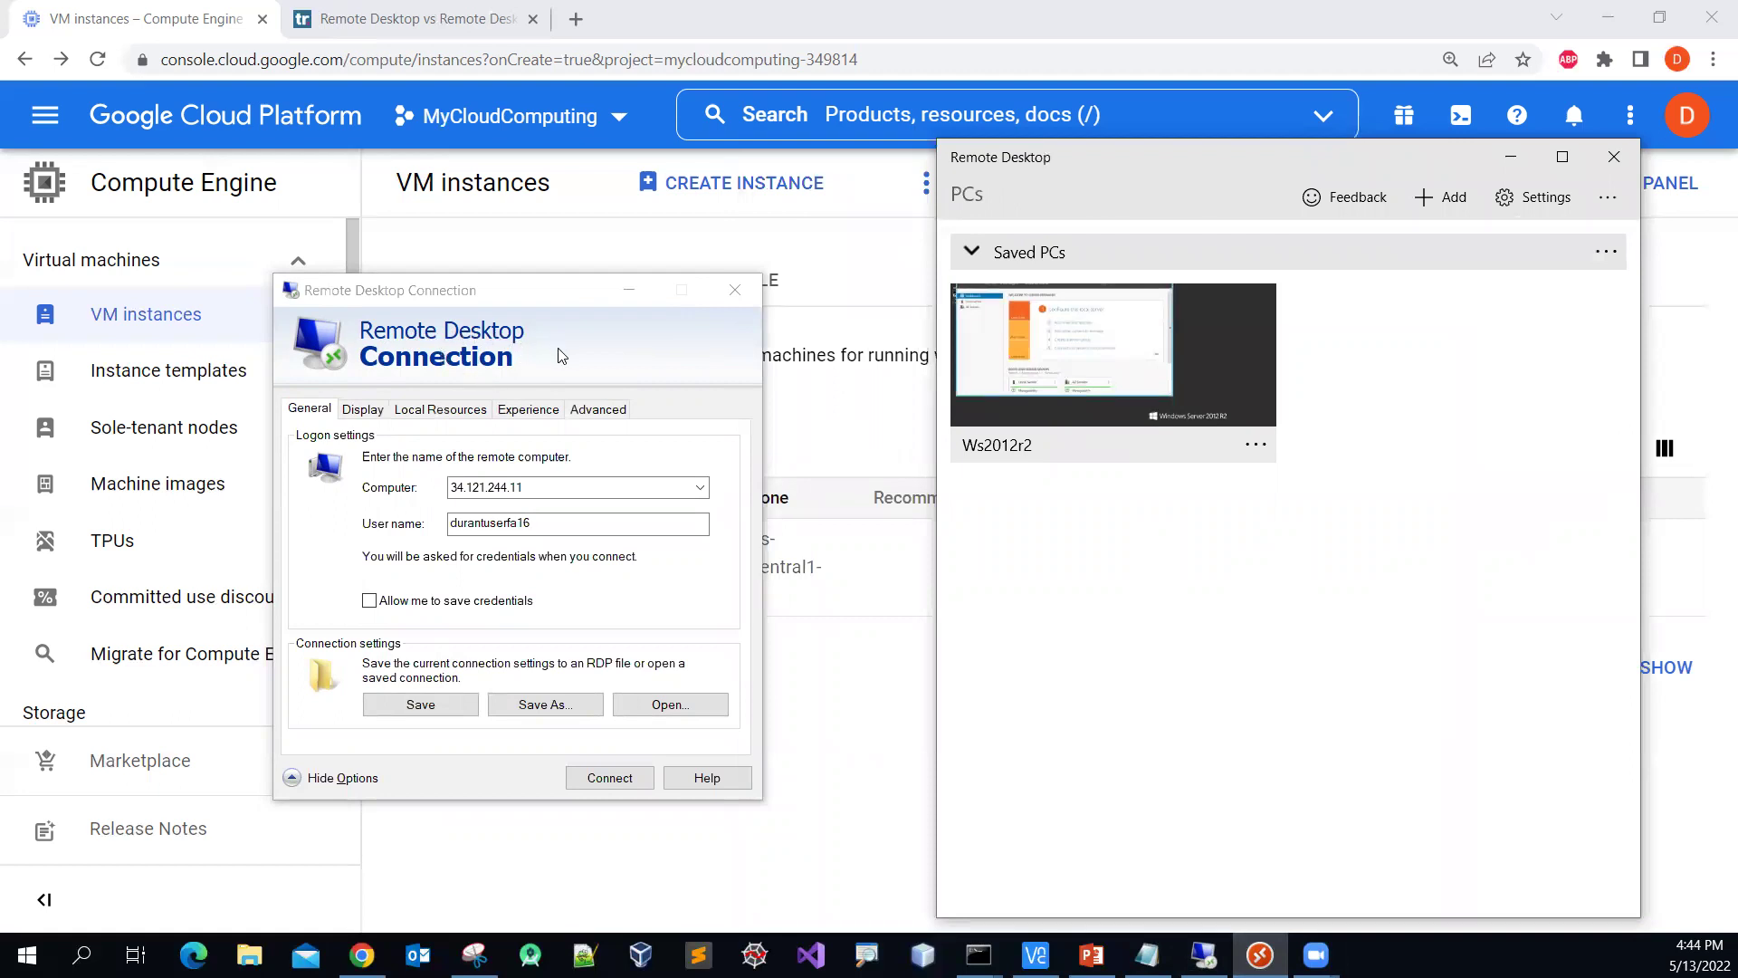
left_click(455, 20)
left_click(455, 20)
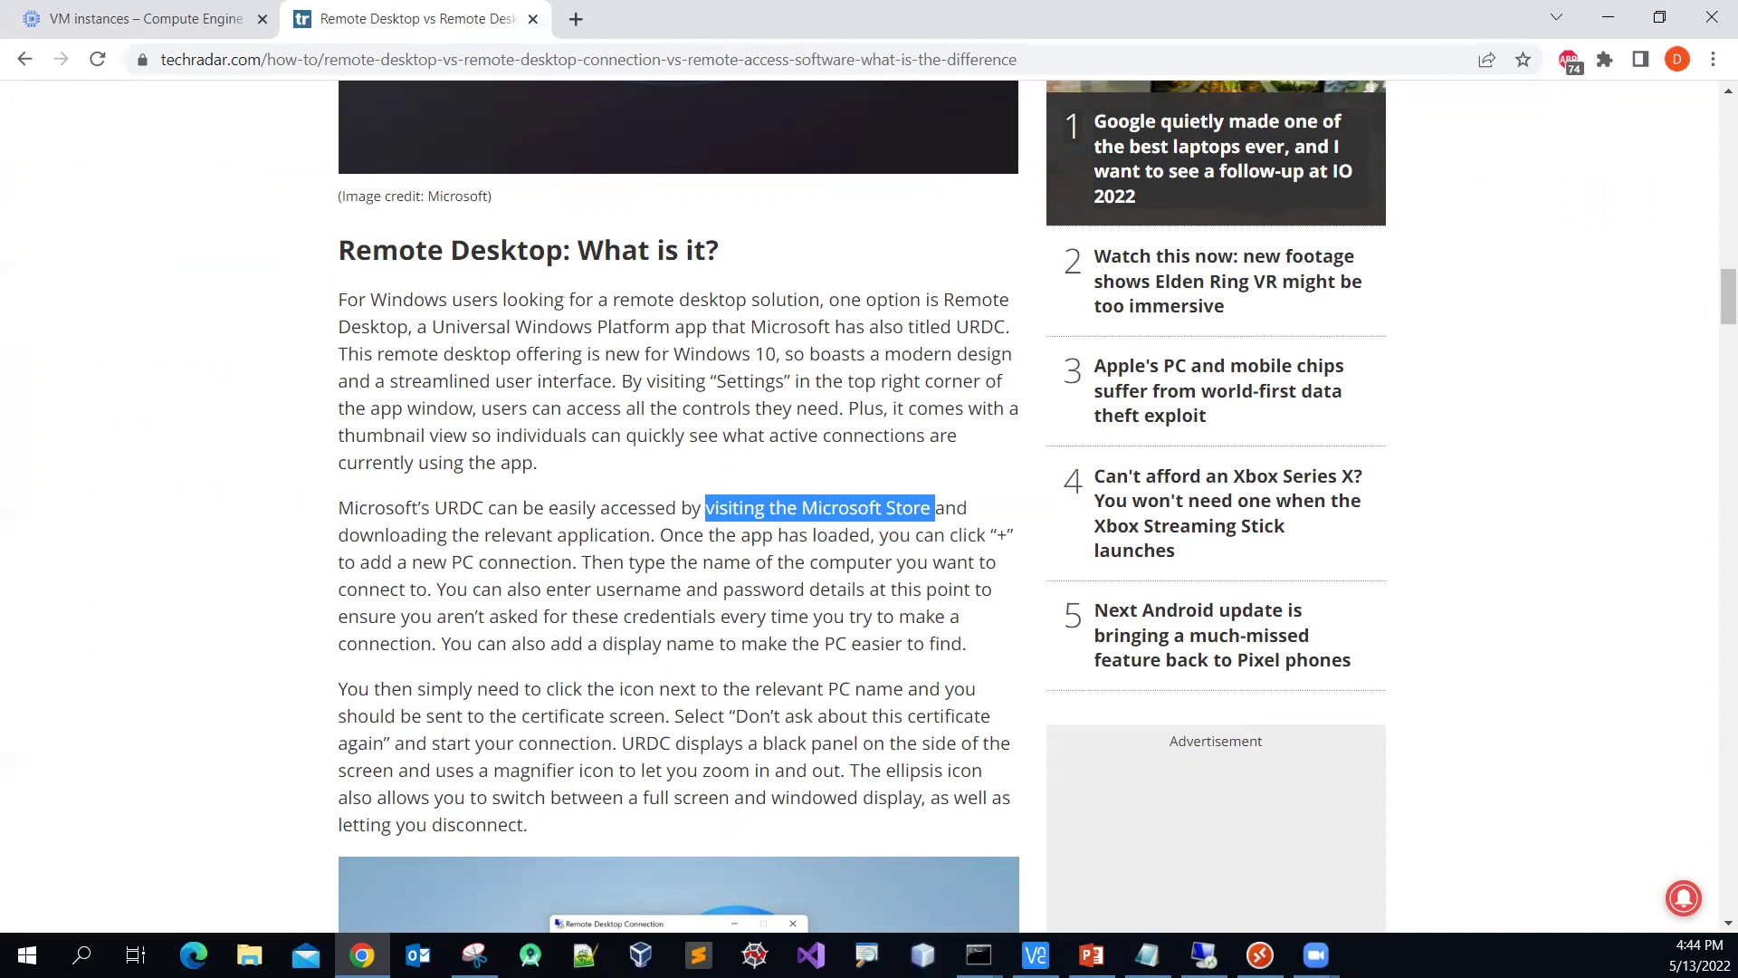
Step: Return to the VM instances list and bring up the Remote Desktop app and Connection dialog together
left_click(191, 24)
left_click(1260, 956)
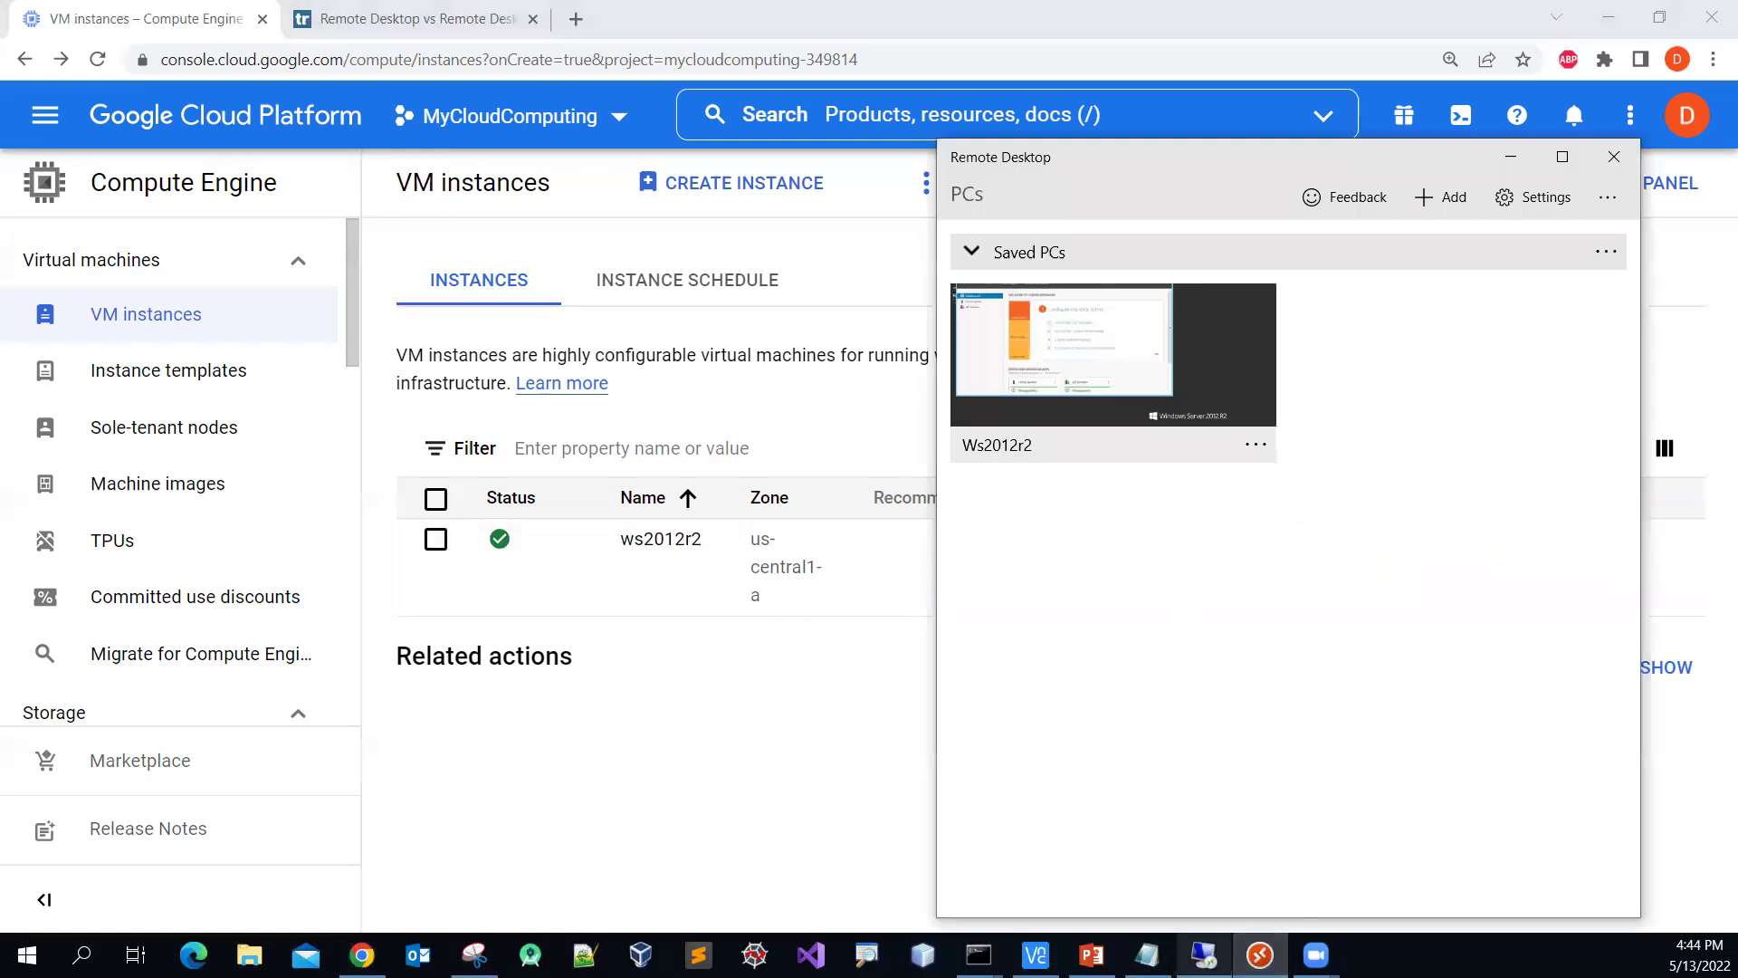
left_click(1204, 956)
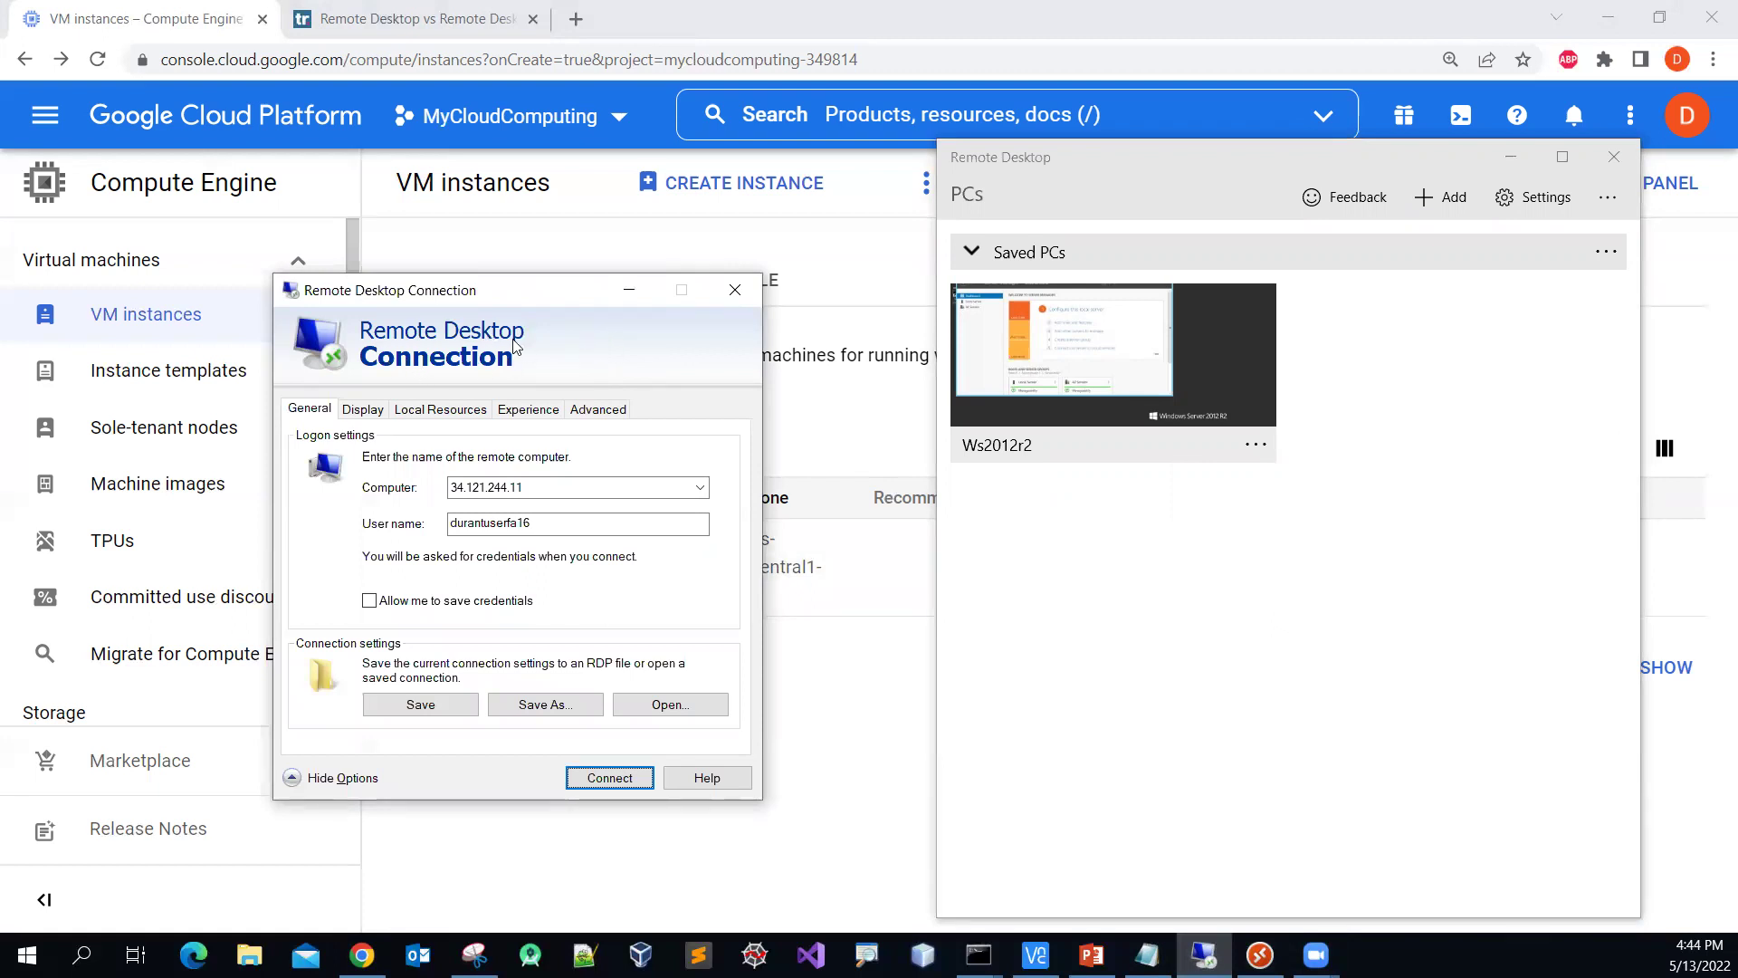
Step: Minimize the Remote Desktop app and start connecting to 34.121.244.11 from Remote Desktop Connection
left_click(1512, 158)
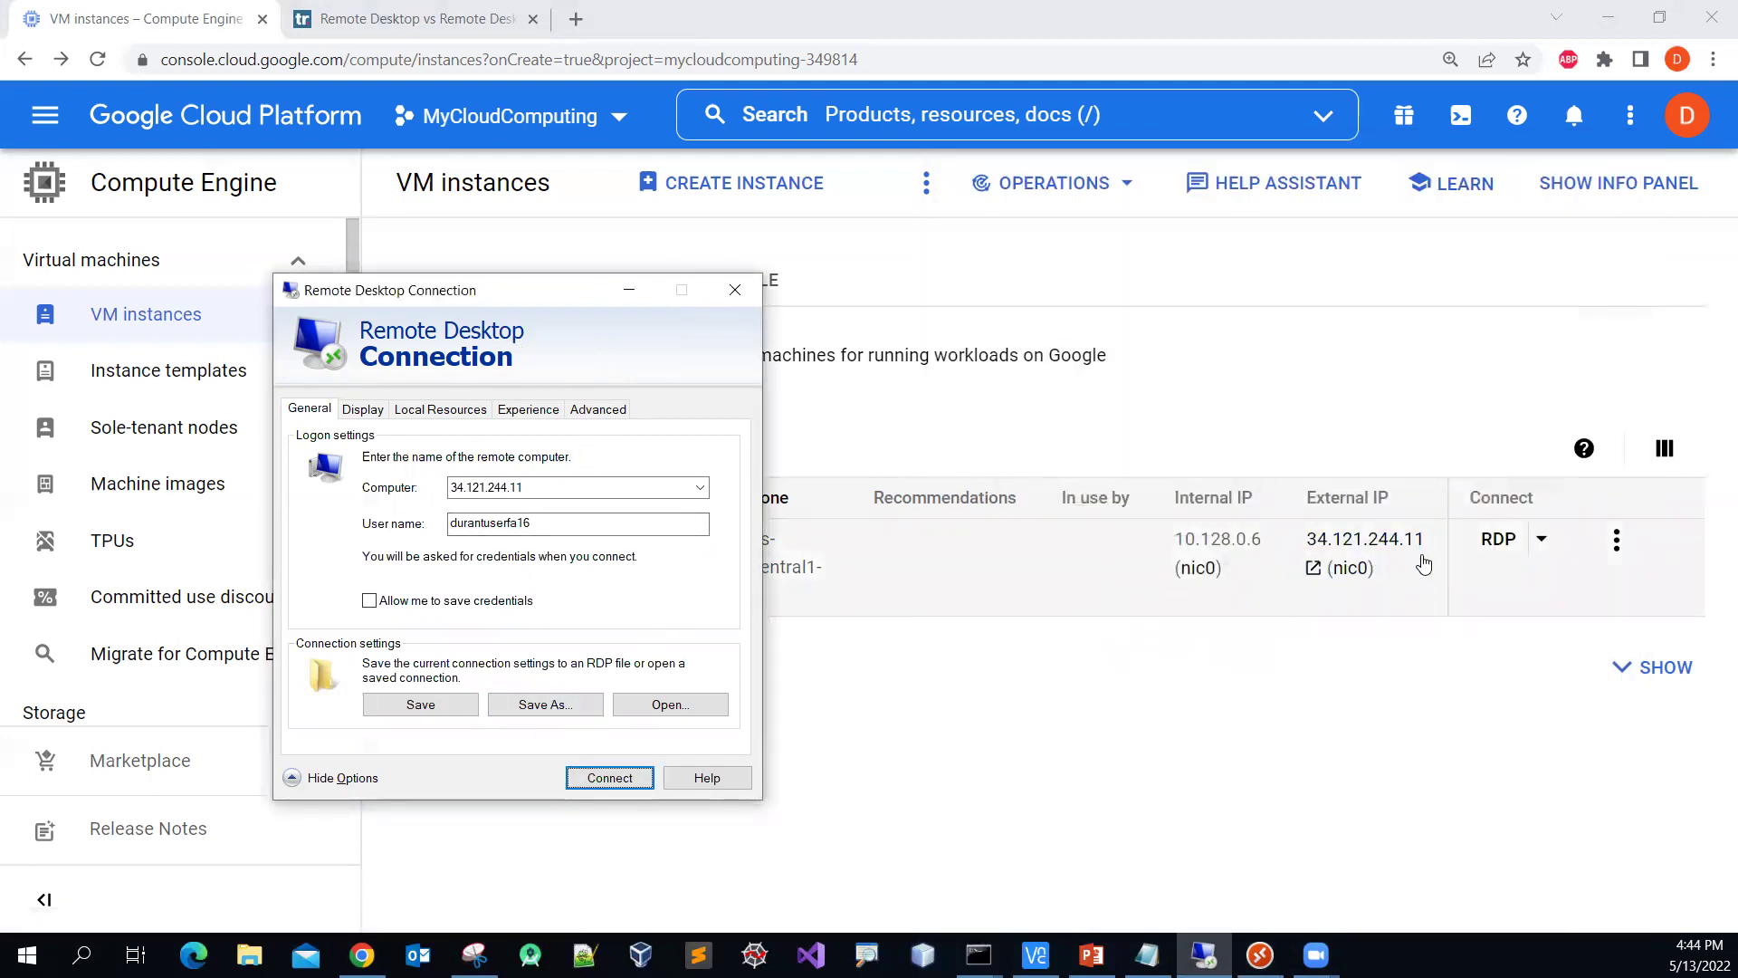
left_click(532, 522)
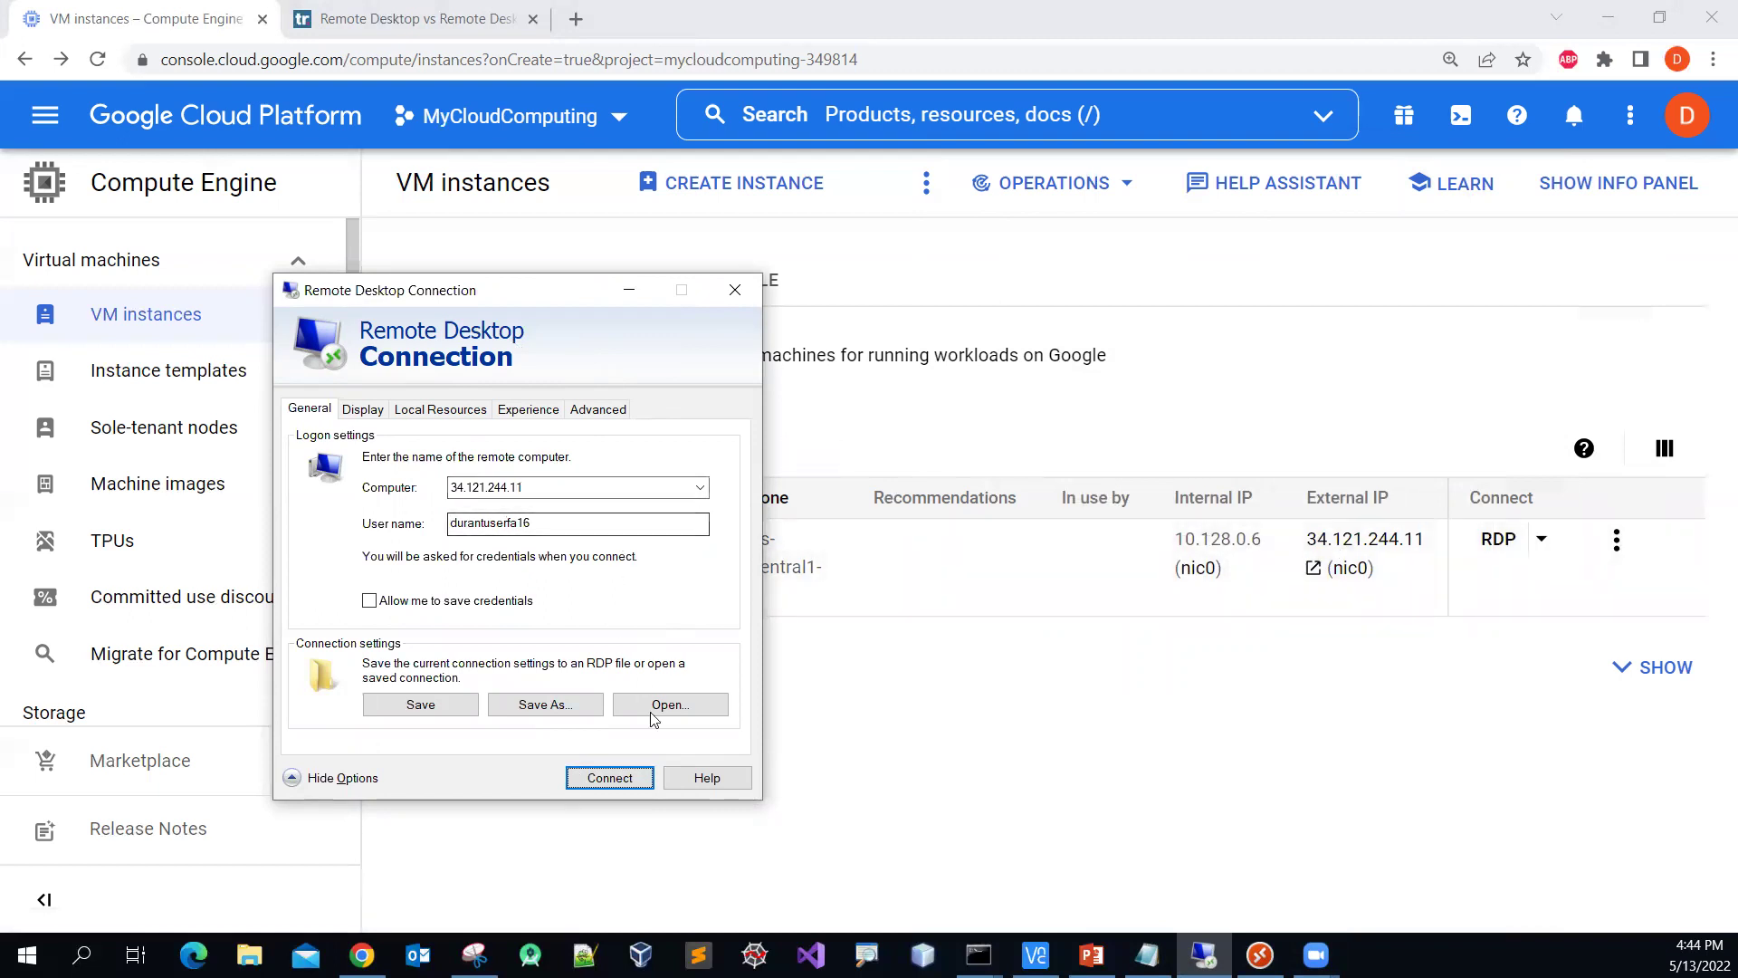
left_click(636, 781)
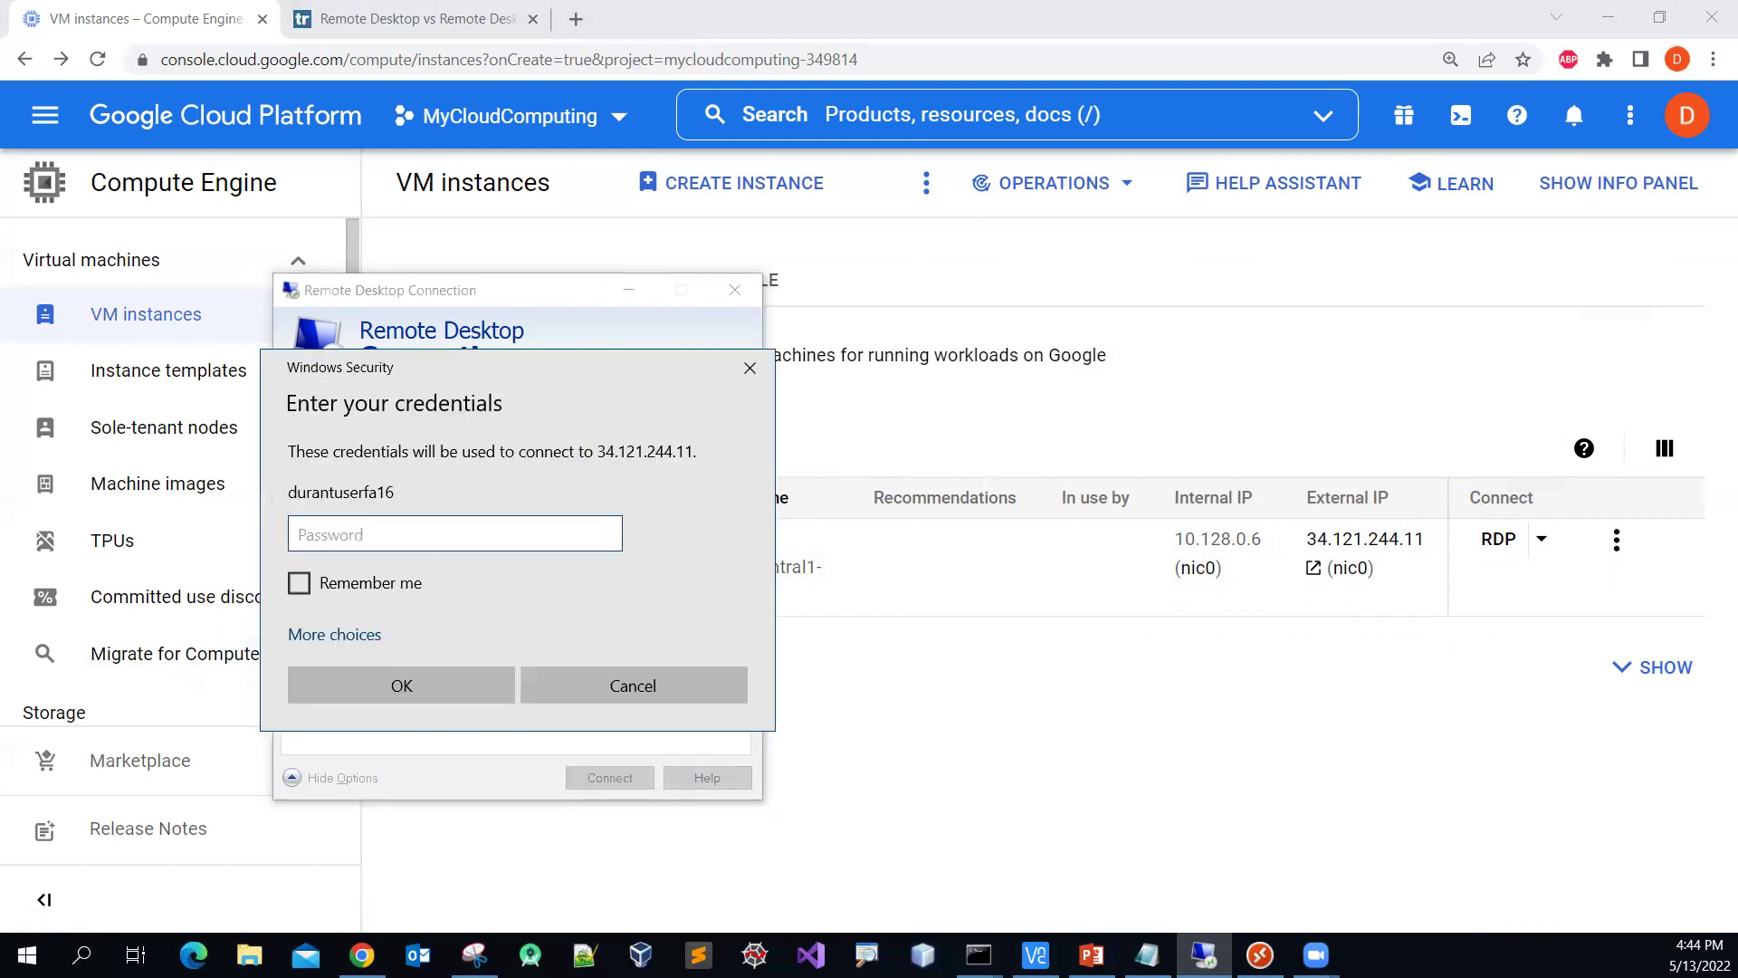
Step: Paste the account password, submit, and dismiss the resulting authentication error (0x800706be)
key("alt+Tab")
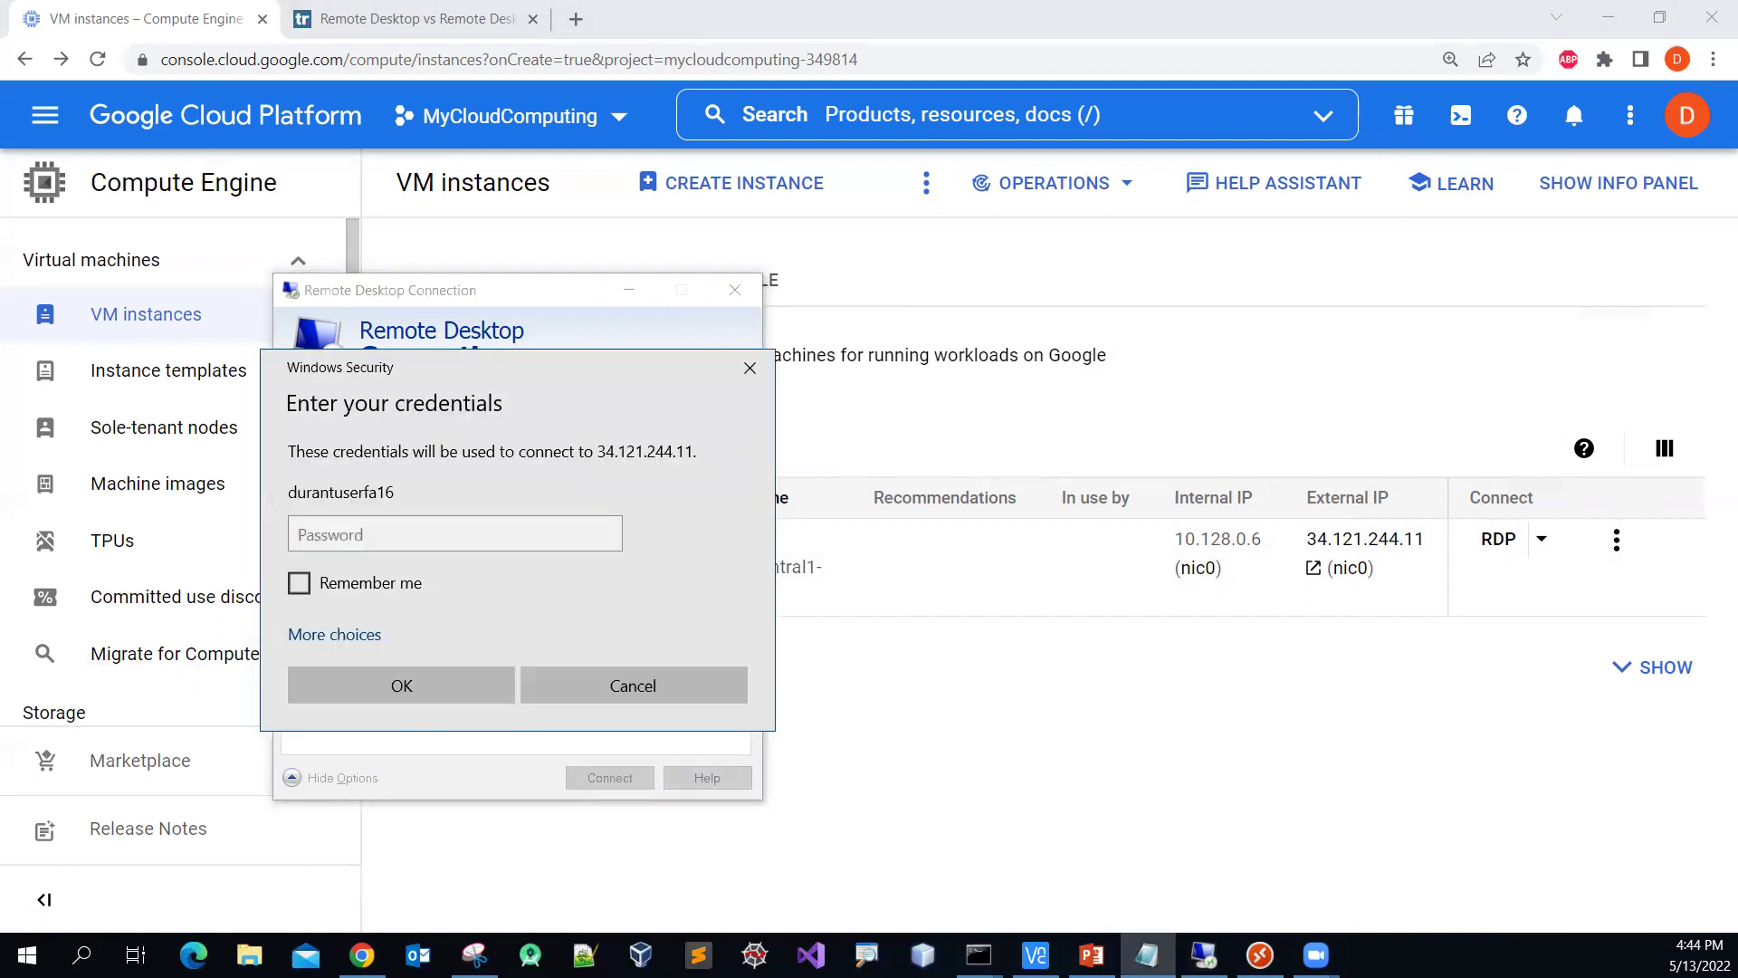
left_click(477, 533)
key("ctrl+v")
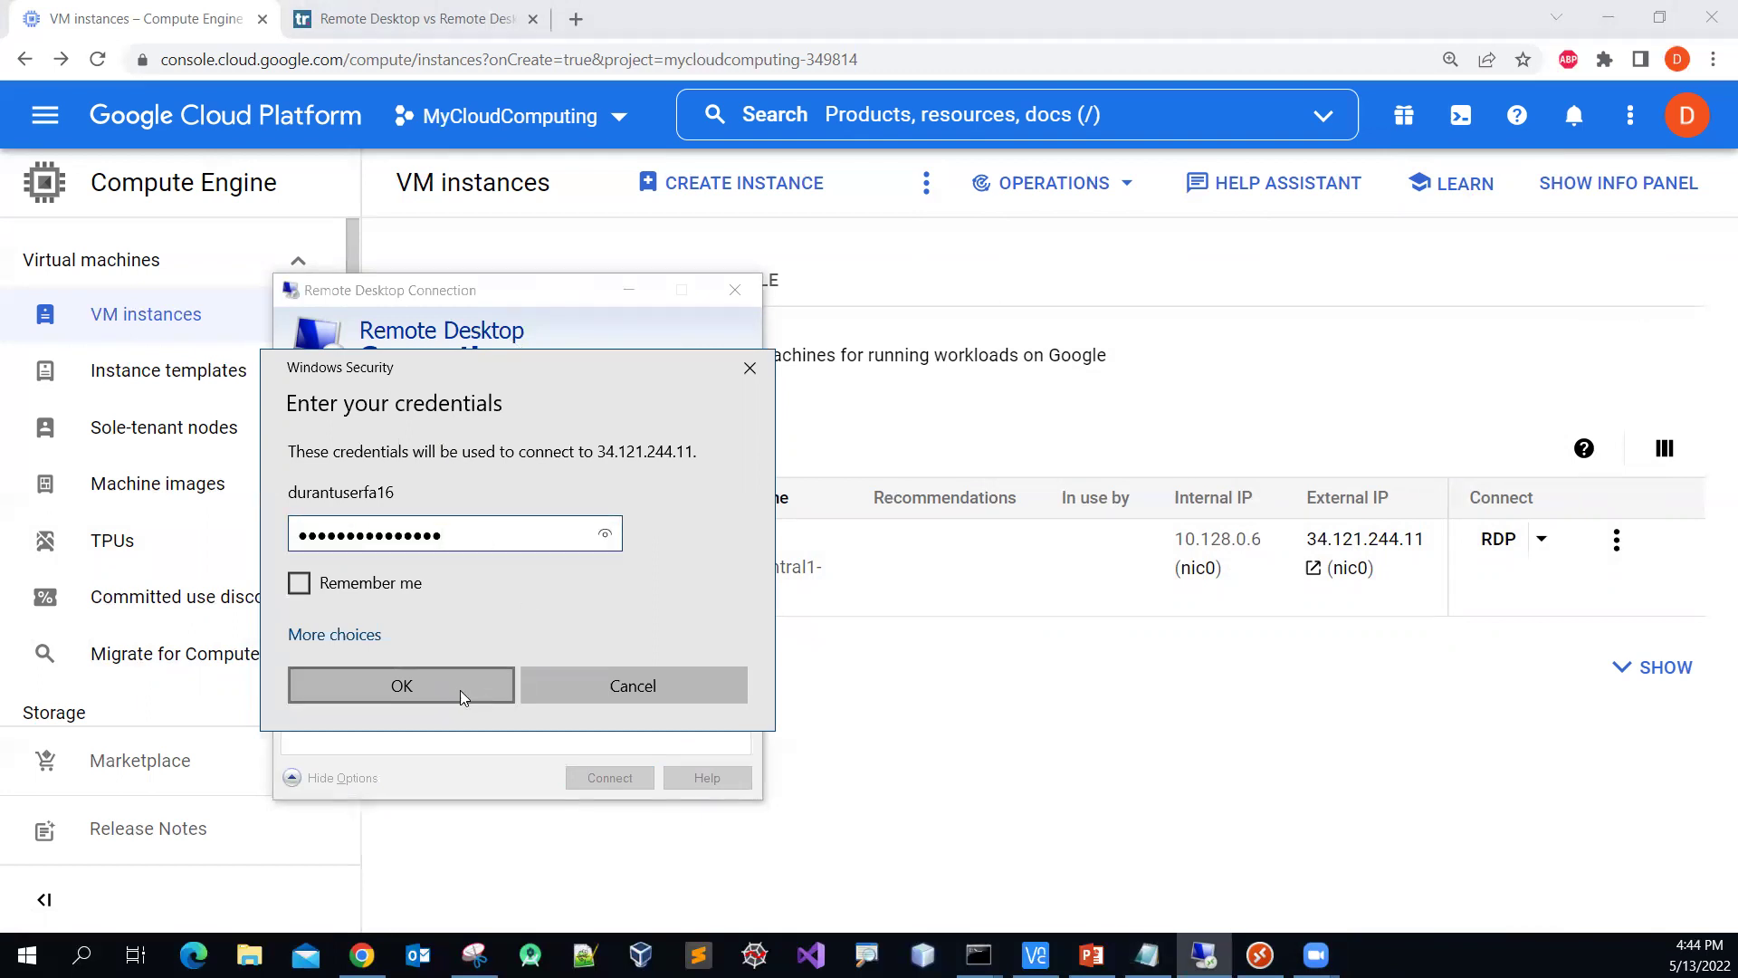
left_click(460, 690)
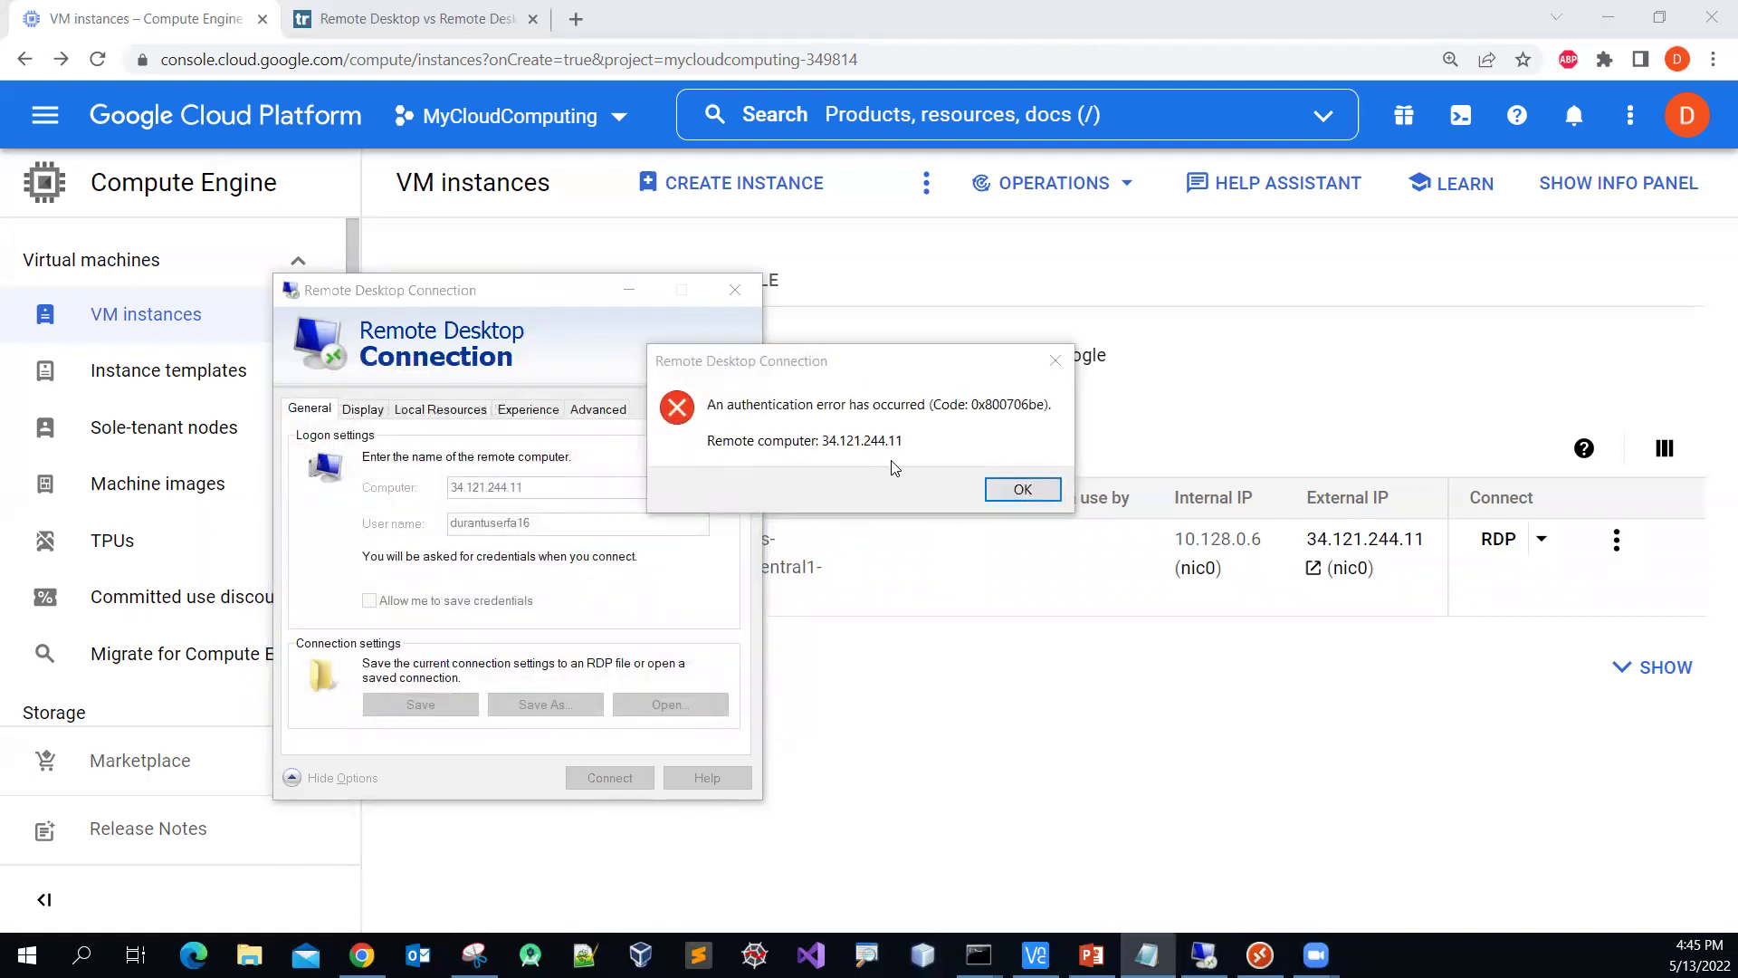
left_click(1023, 489)
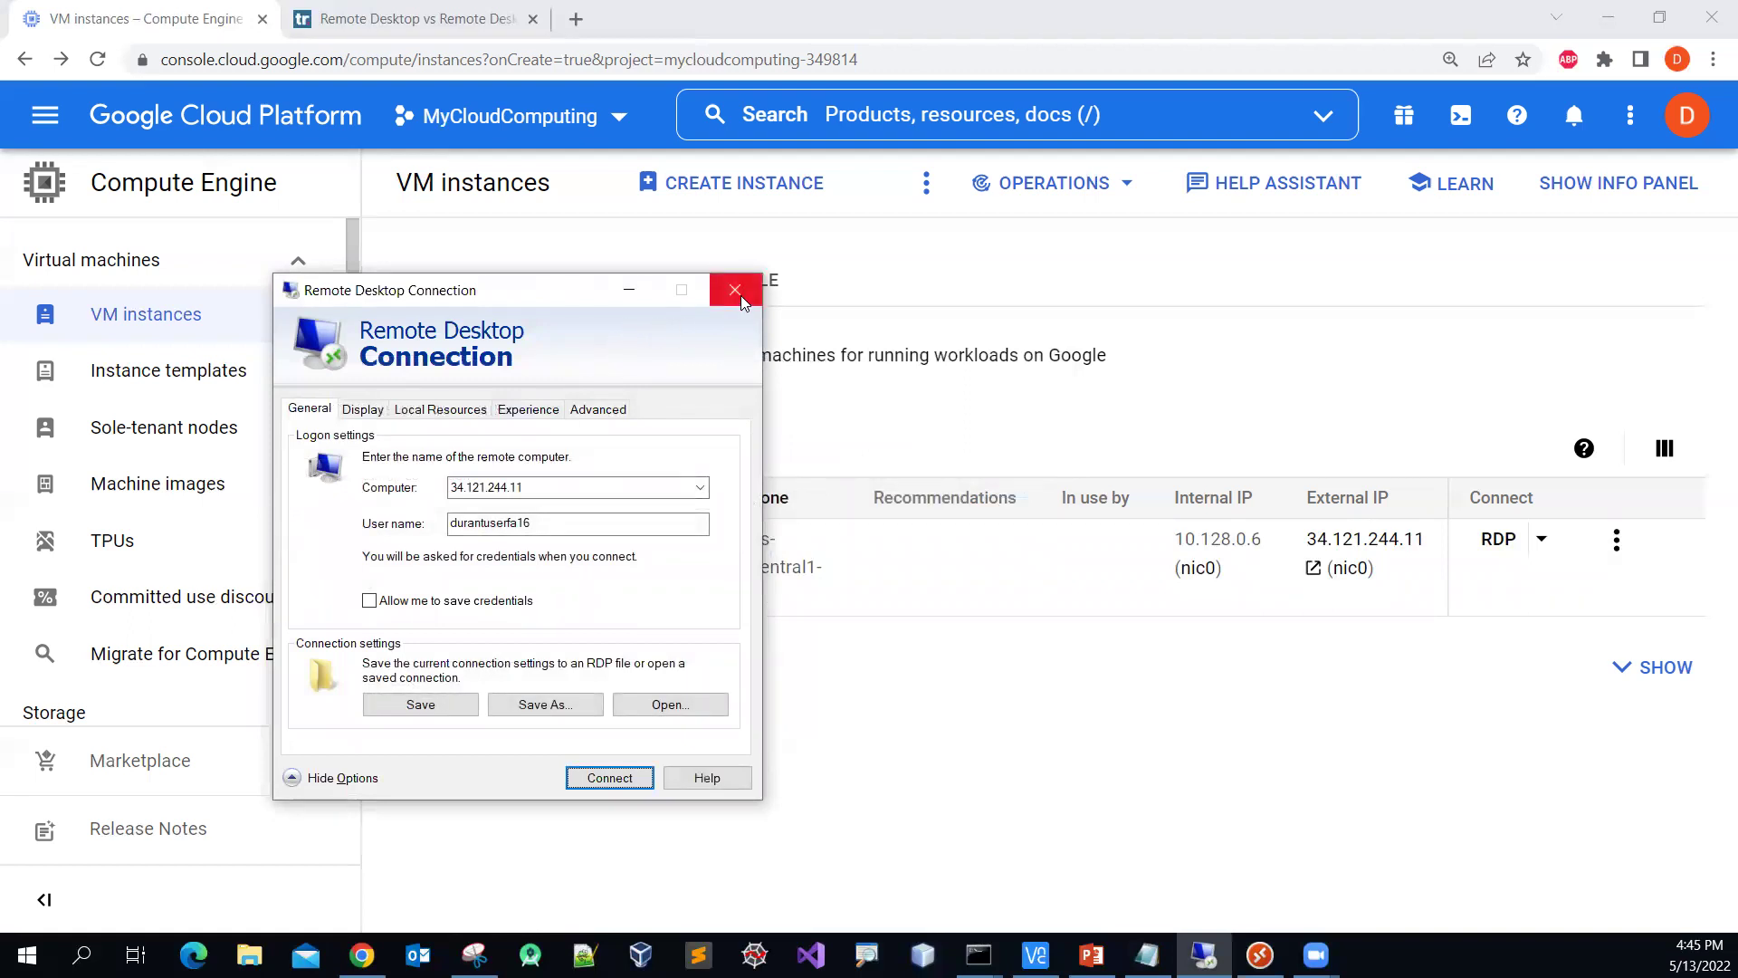
Step: Connect to the saved PC Ws2012r2 in the Remote Desktop app, accepting its untrusted certificate
left_click(630, 291)
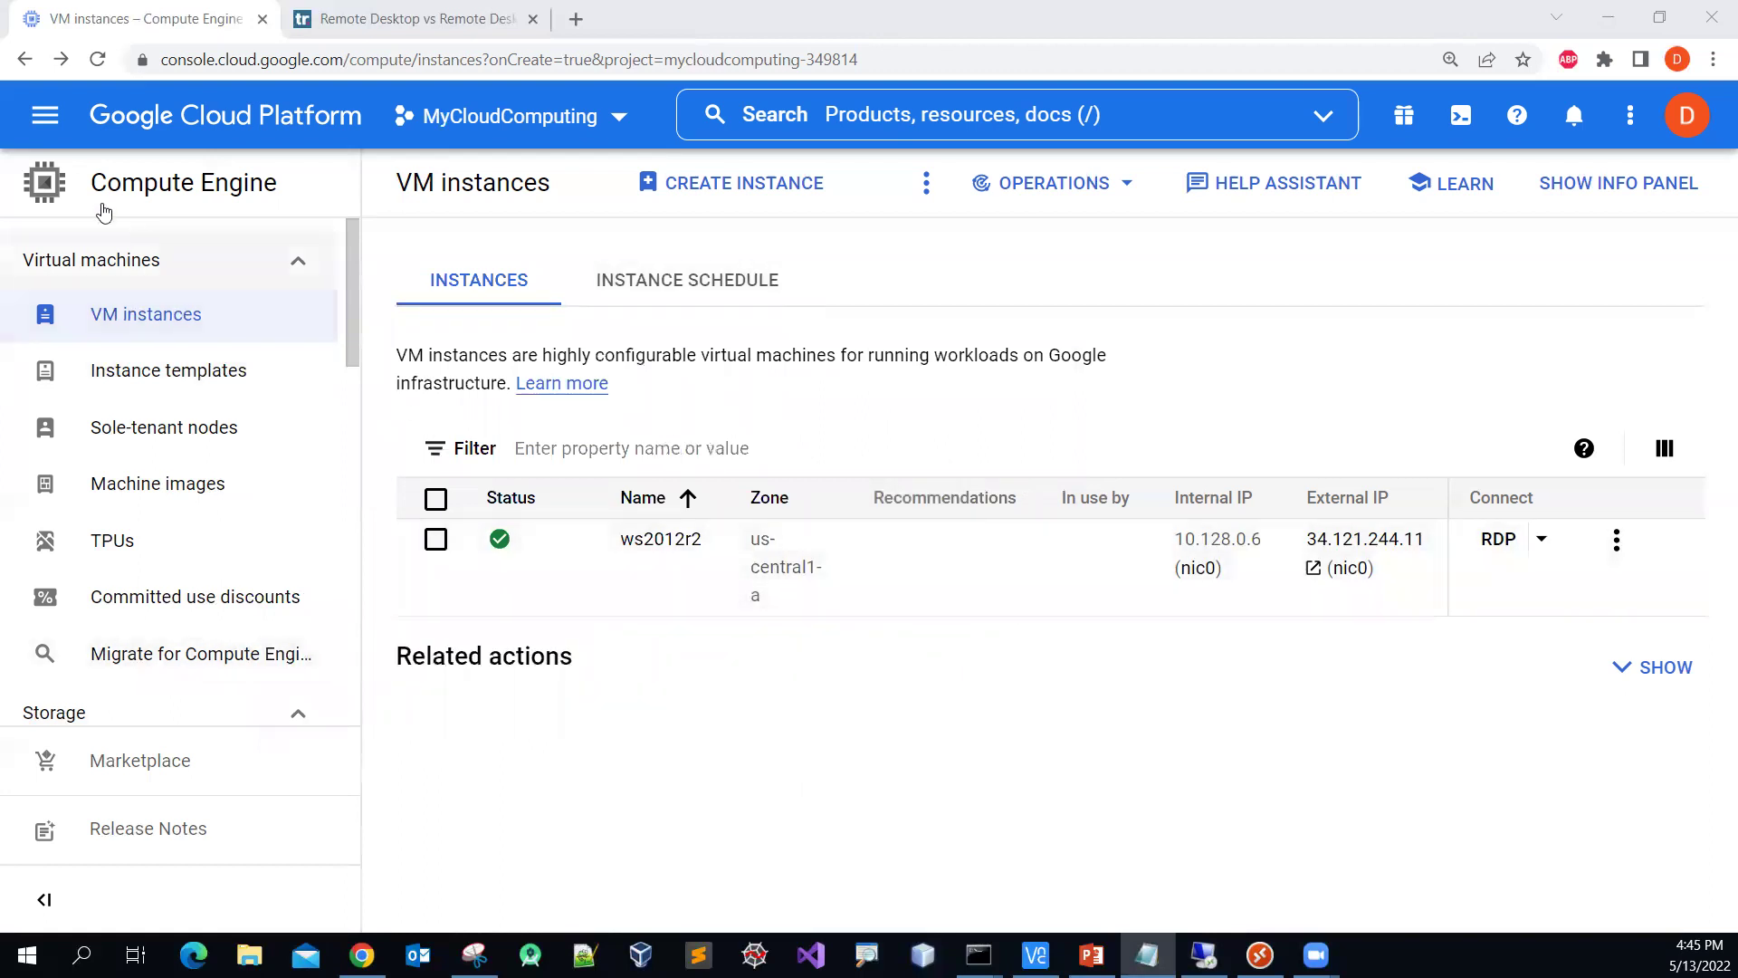
left_click(1260, 952)
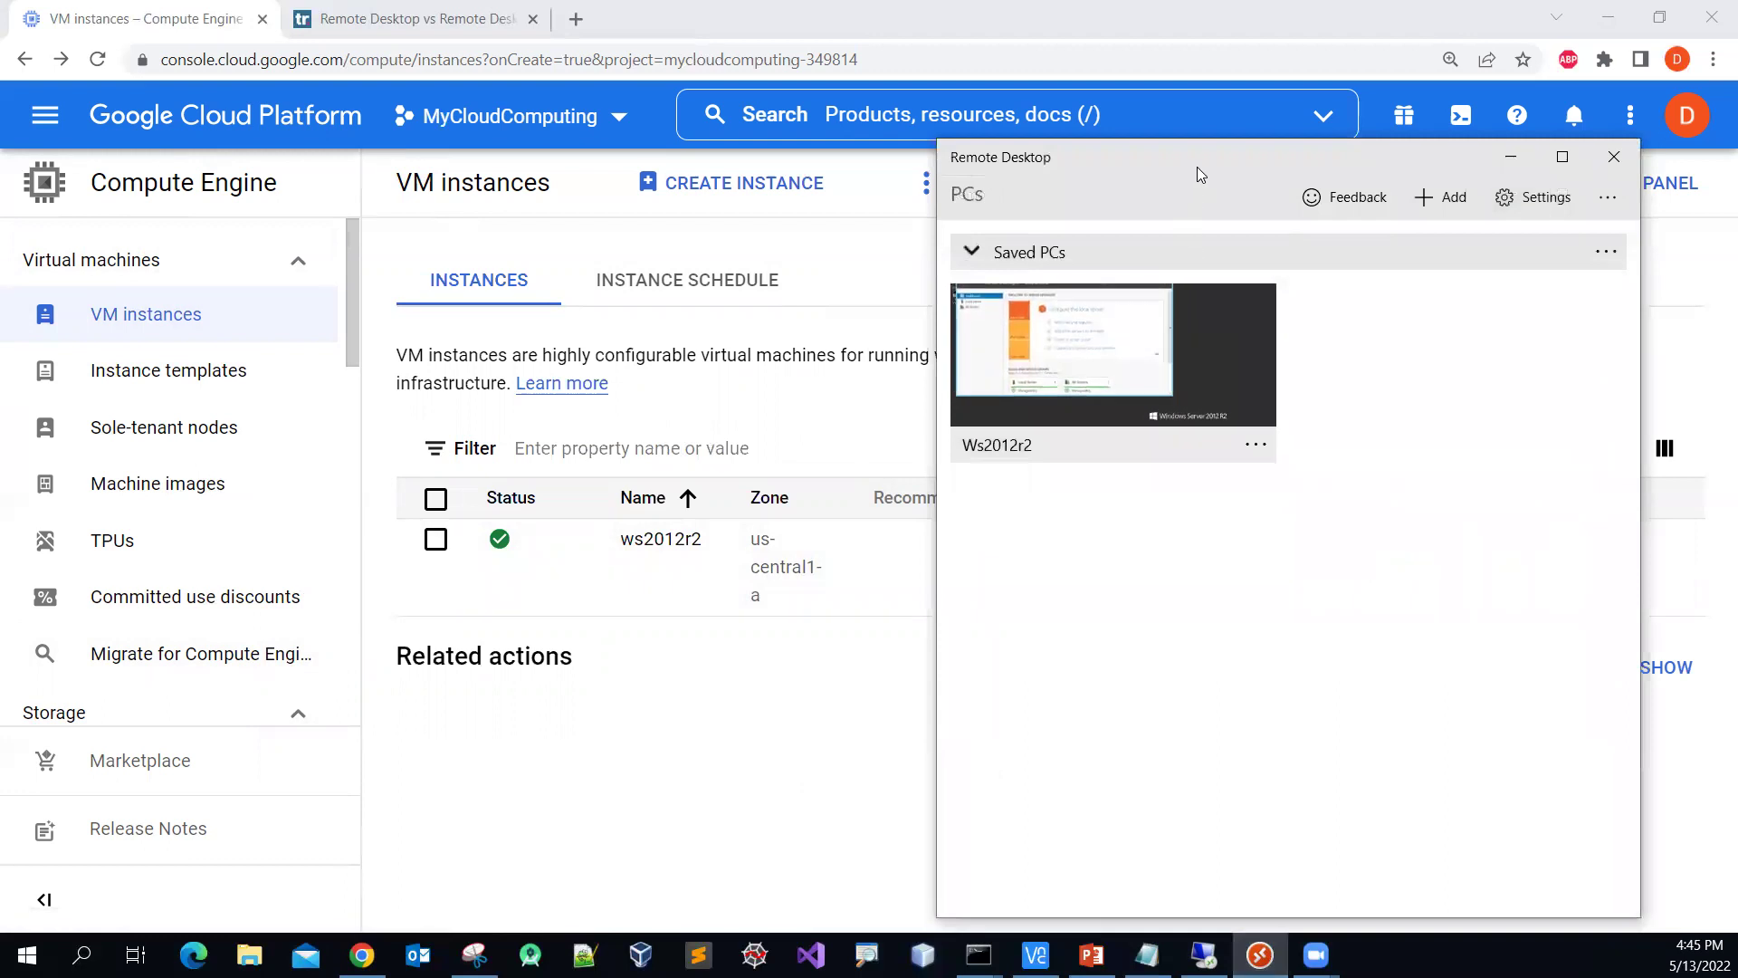
left_click_drag(1180, 174, 915, 188)
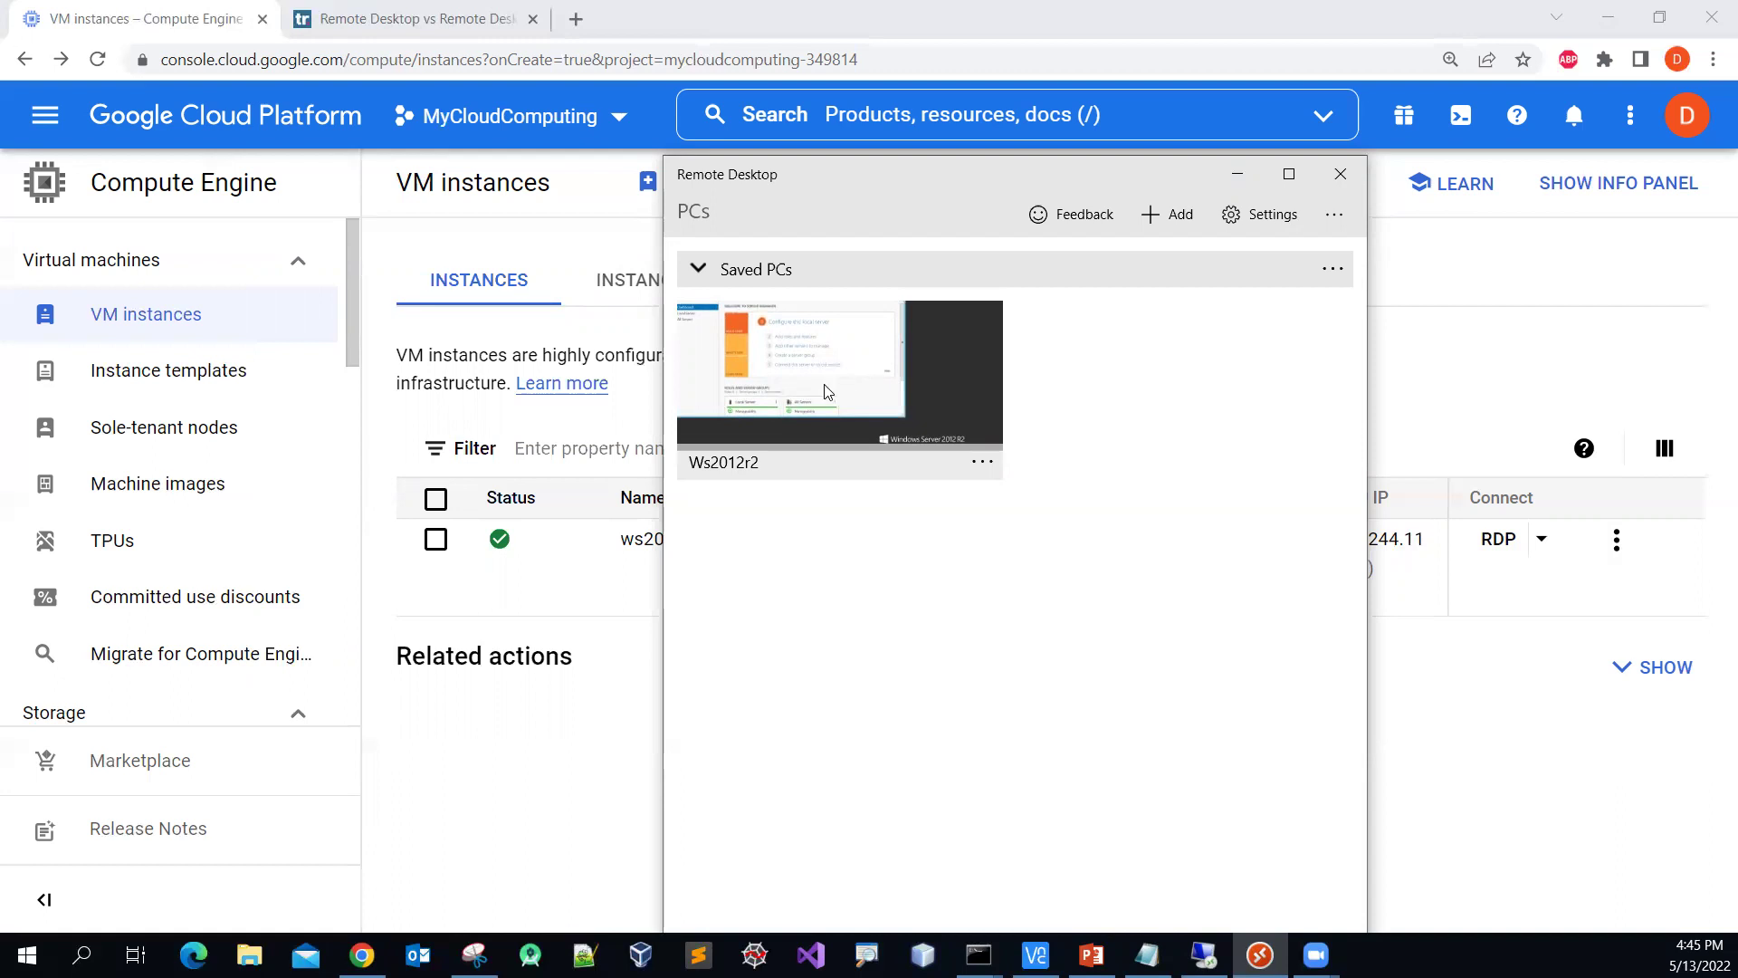
left_click(824, 391)
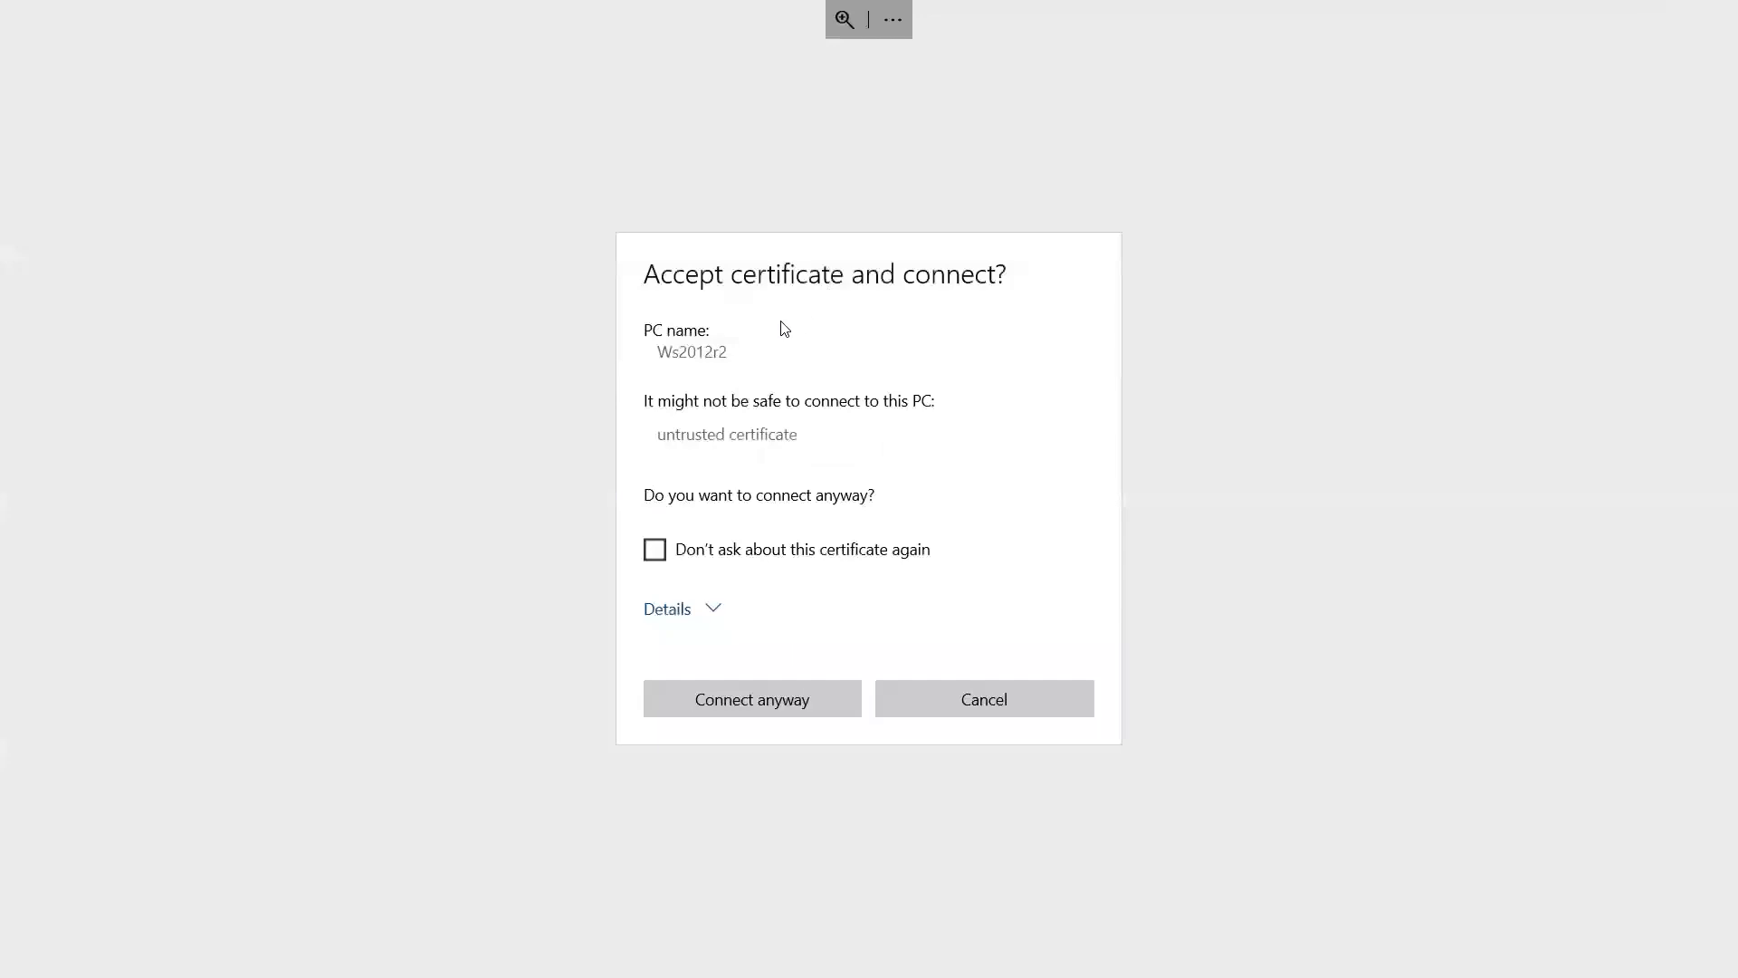
left_click(795, 696)
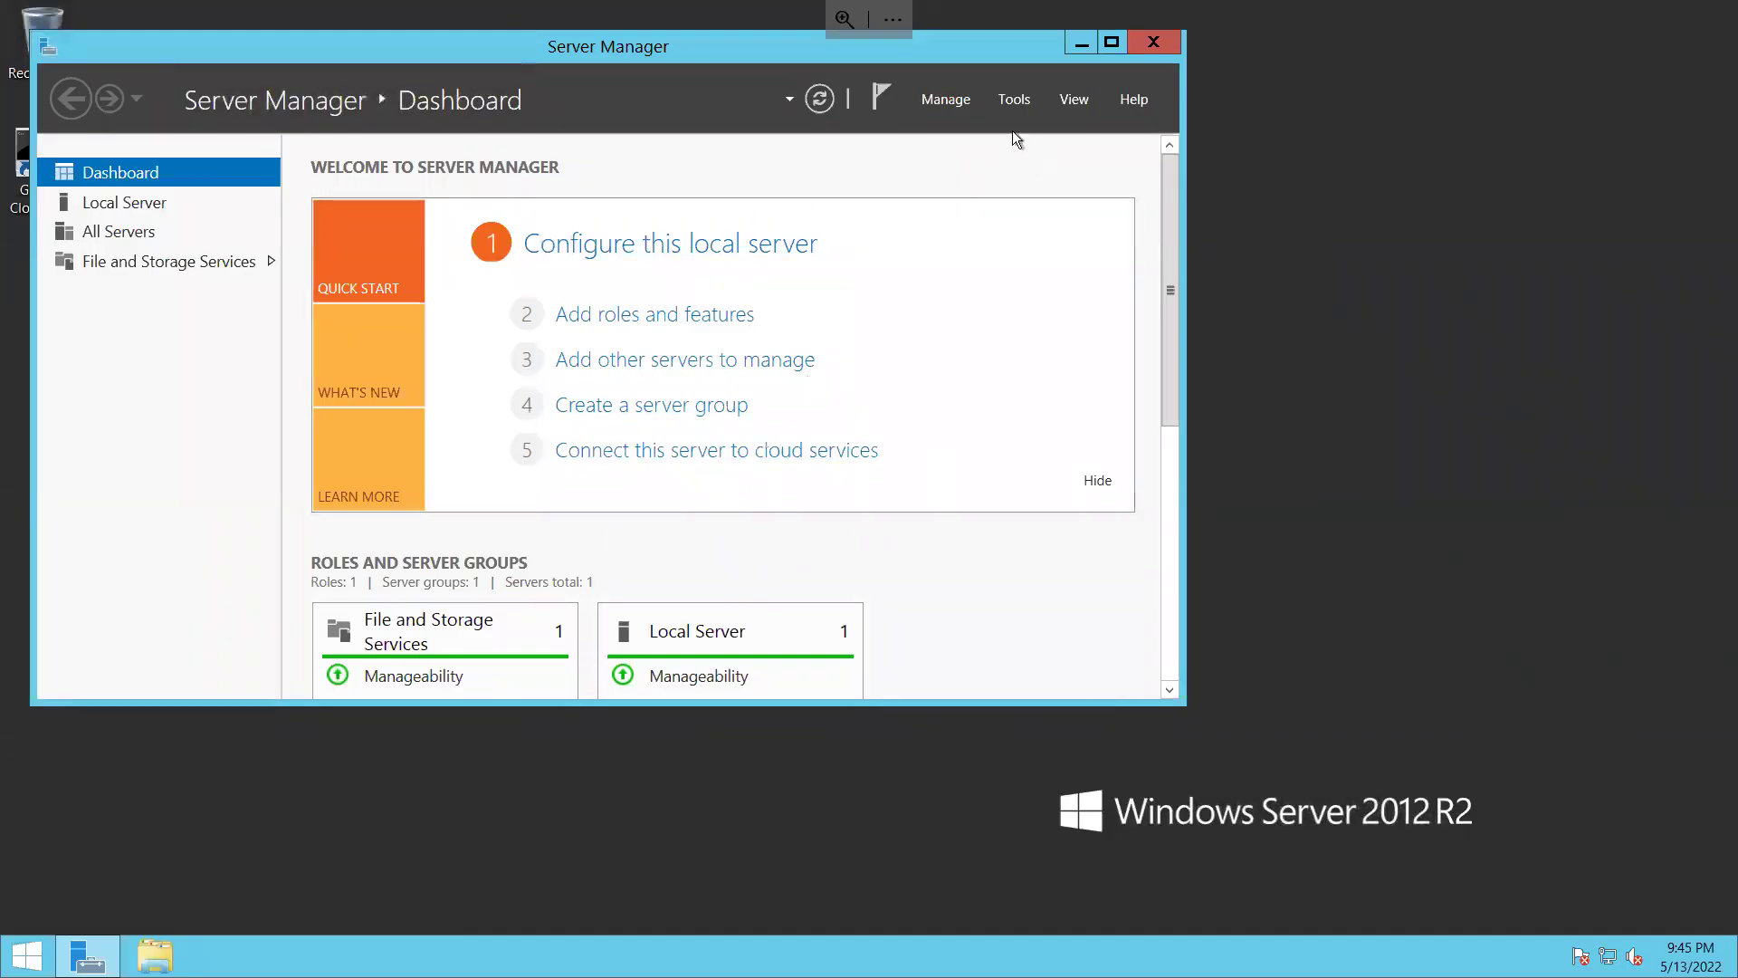
left_click(944, 100)
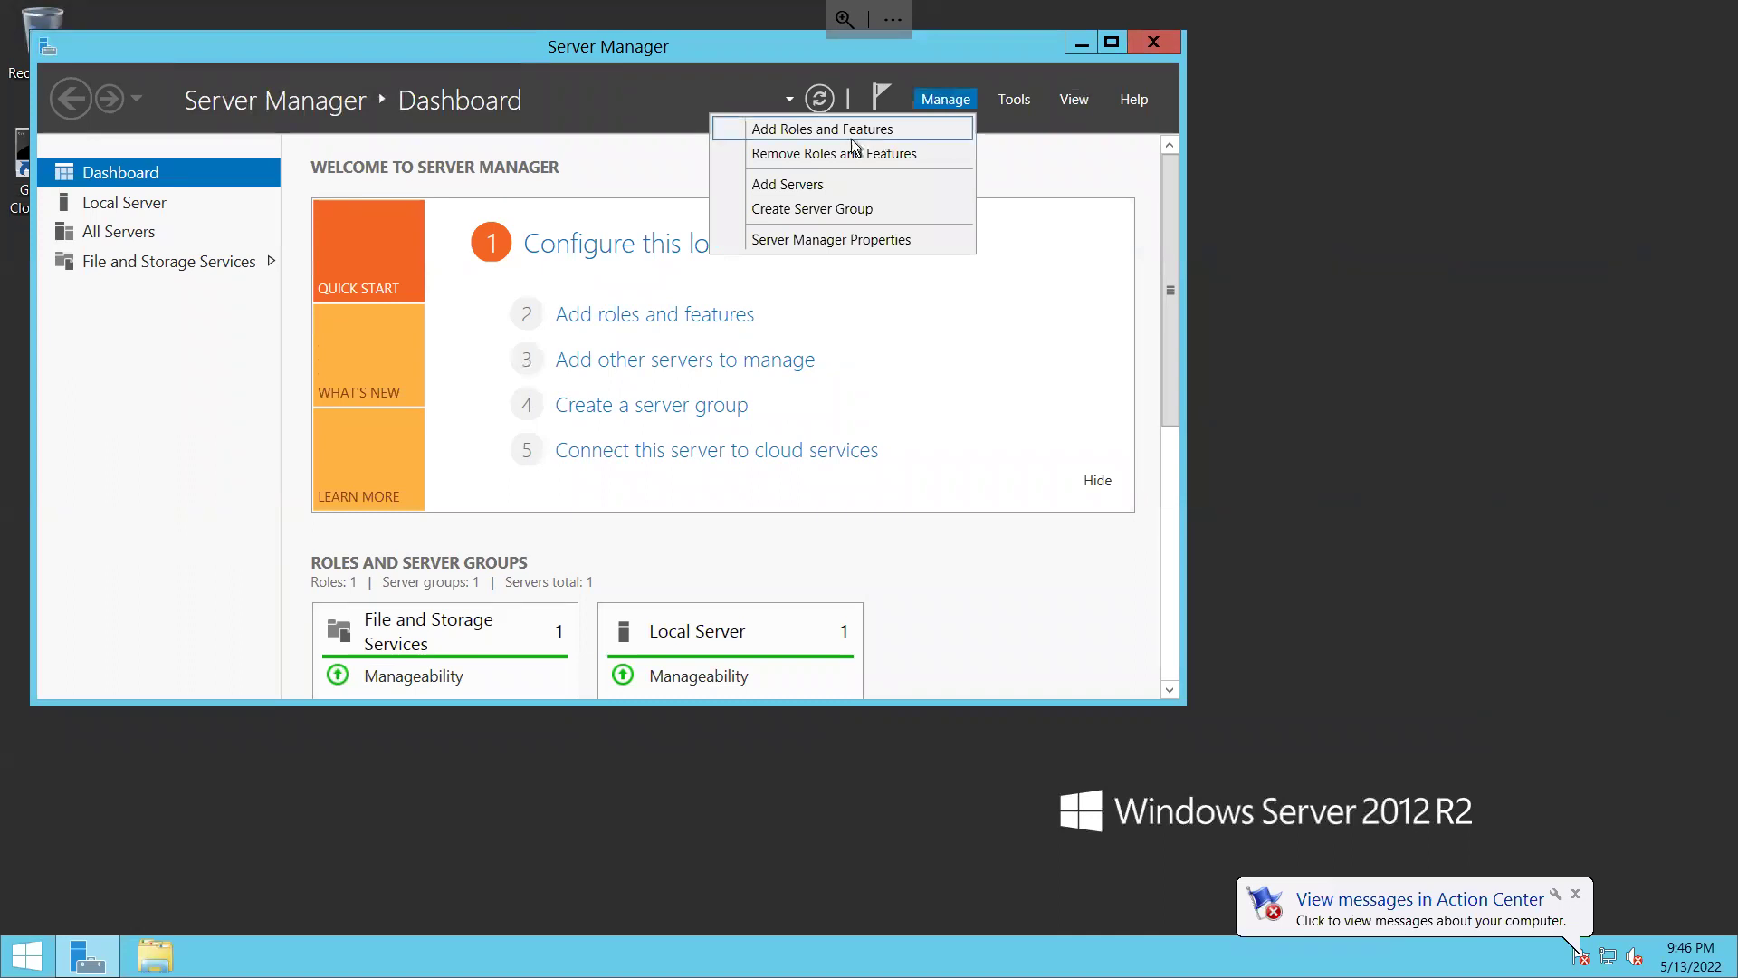
left_click(851, 138)
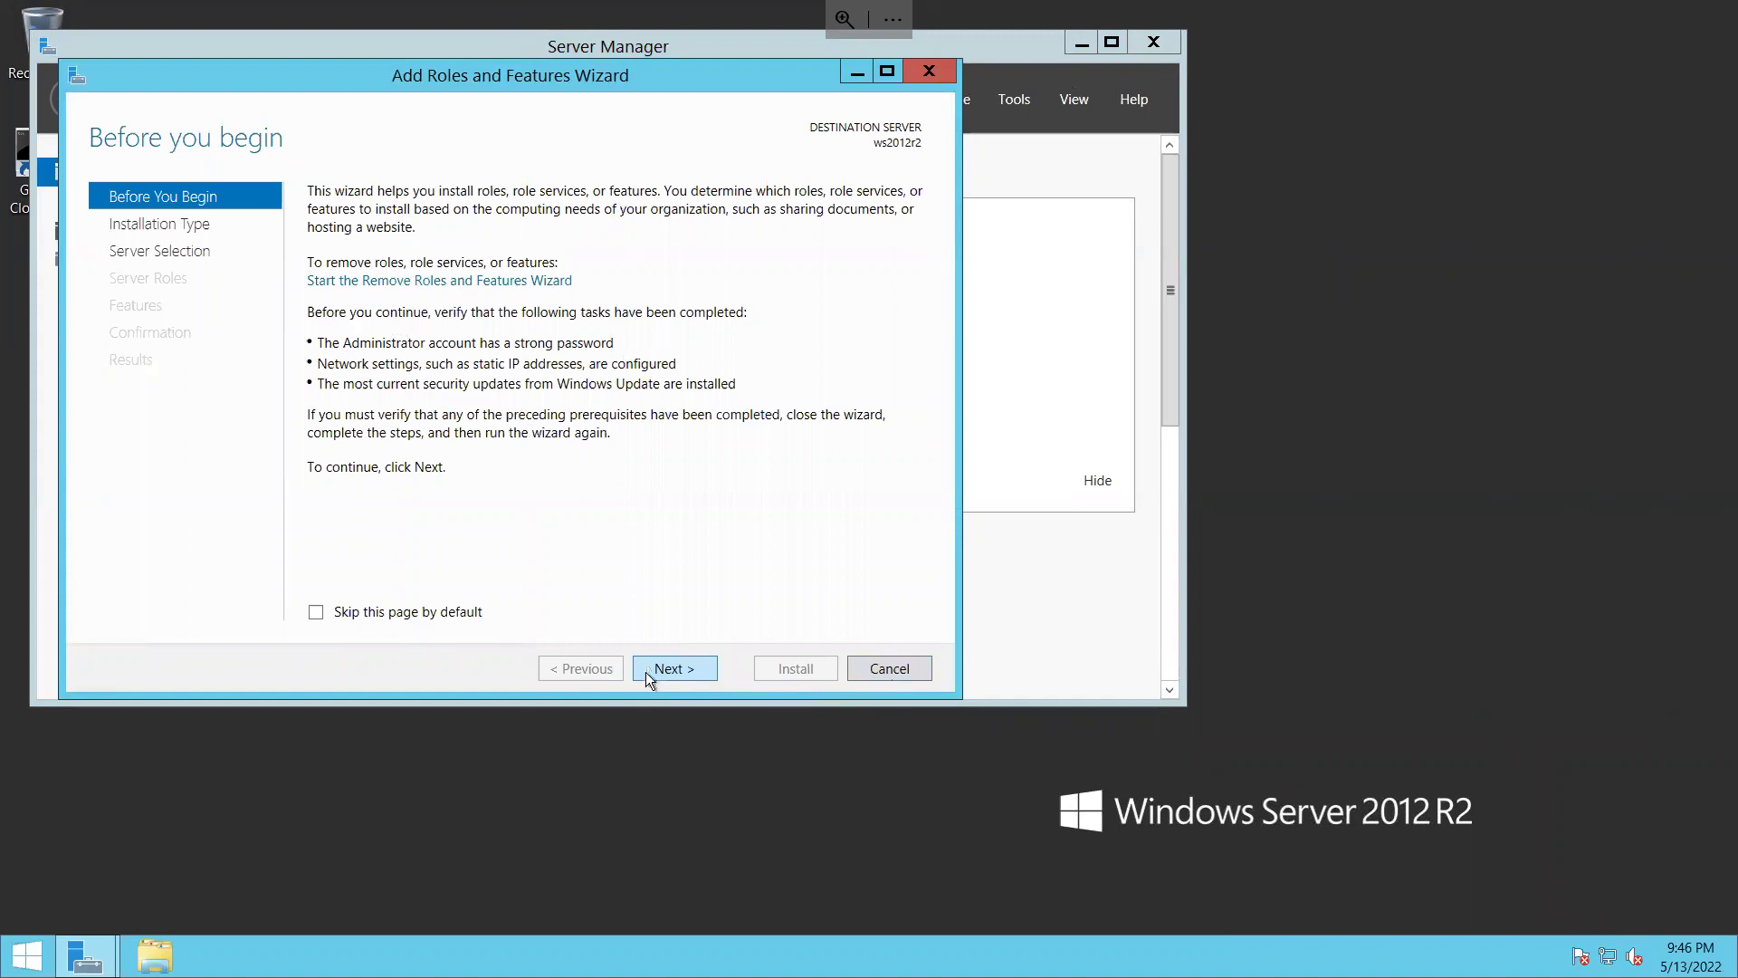
left_click(681, 676)
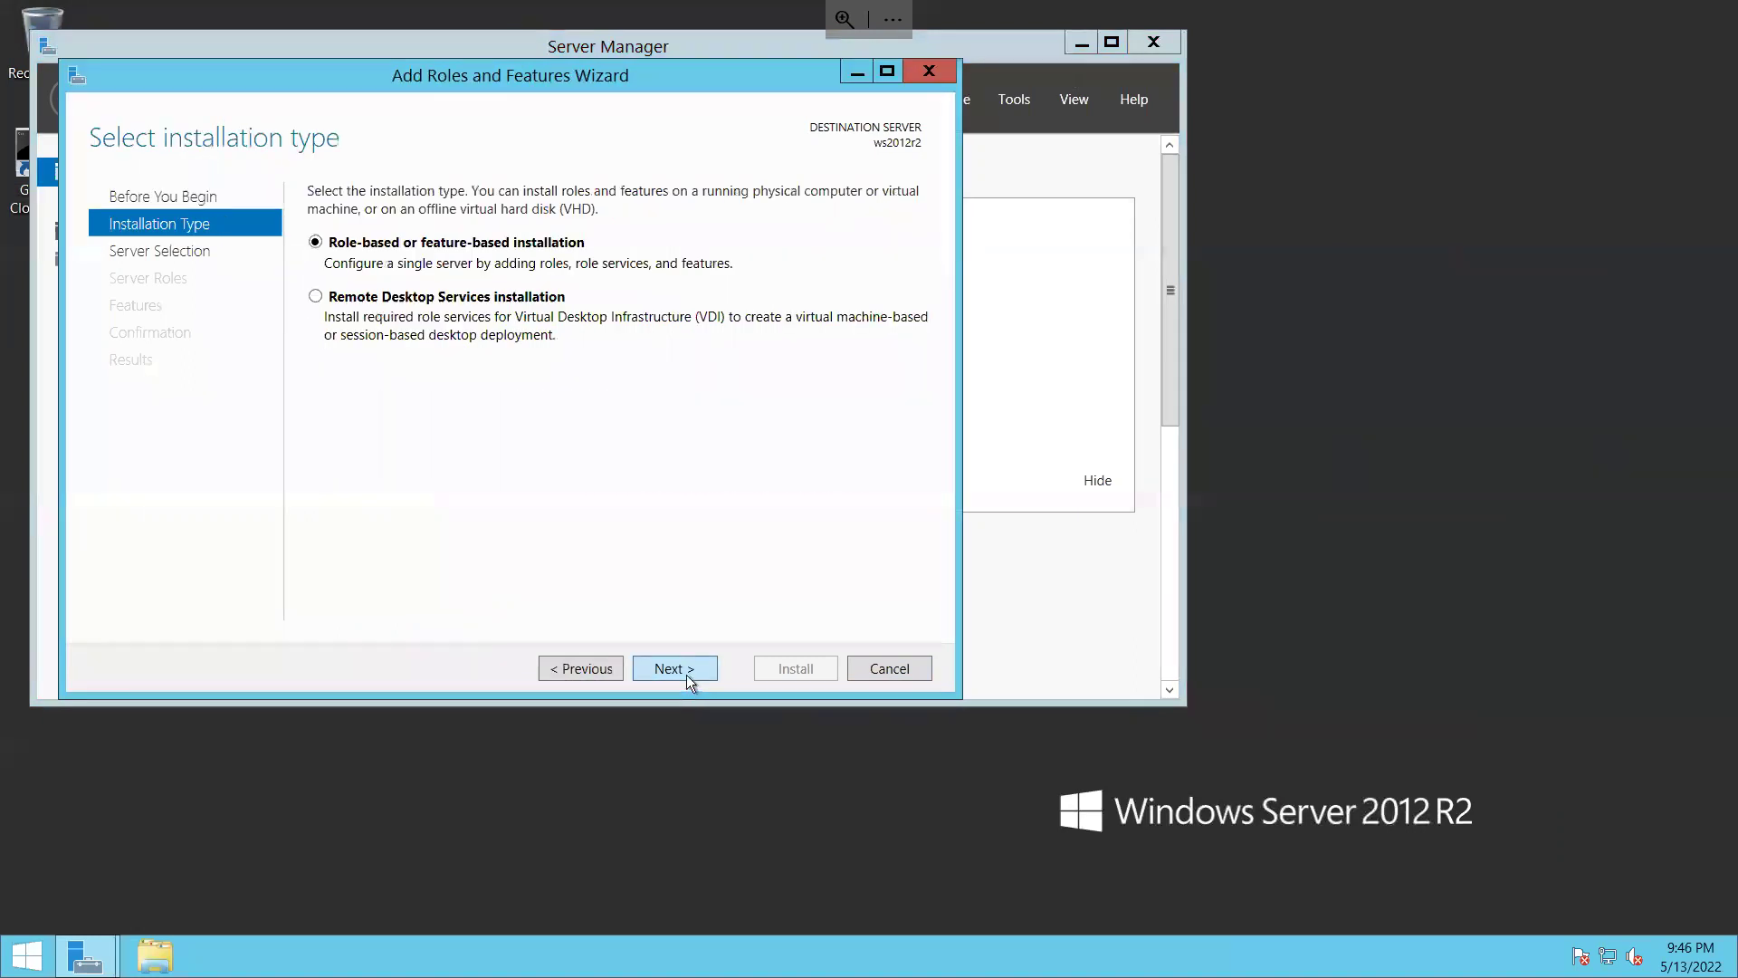
left_click(686, 675)
left_click(686, 675)
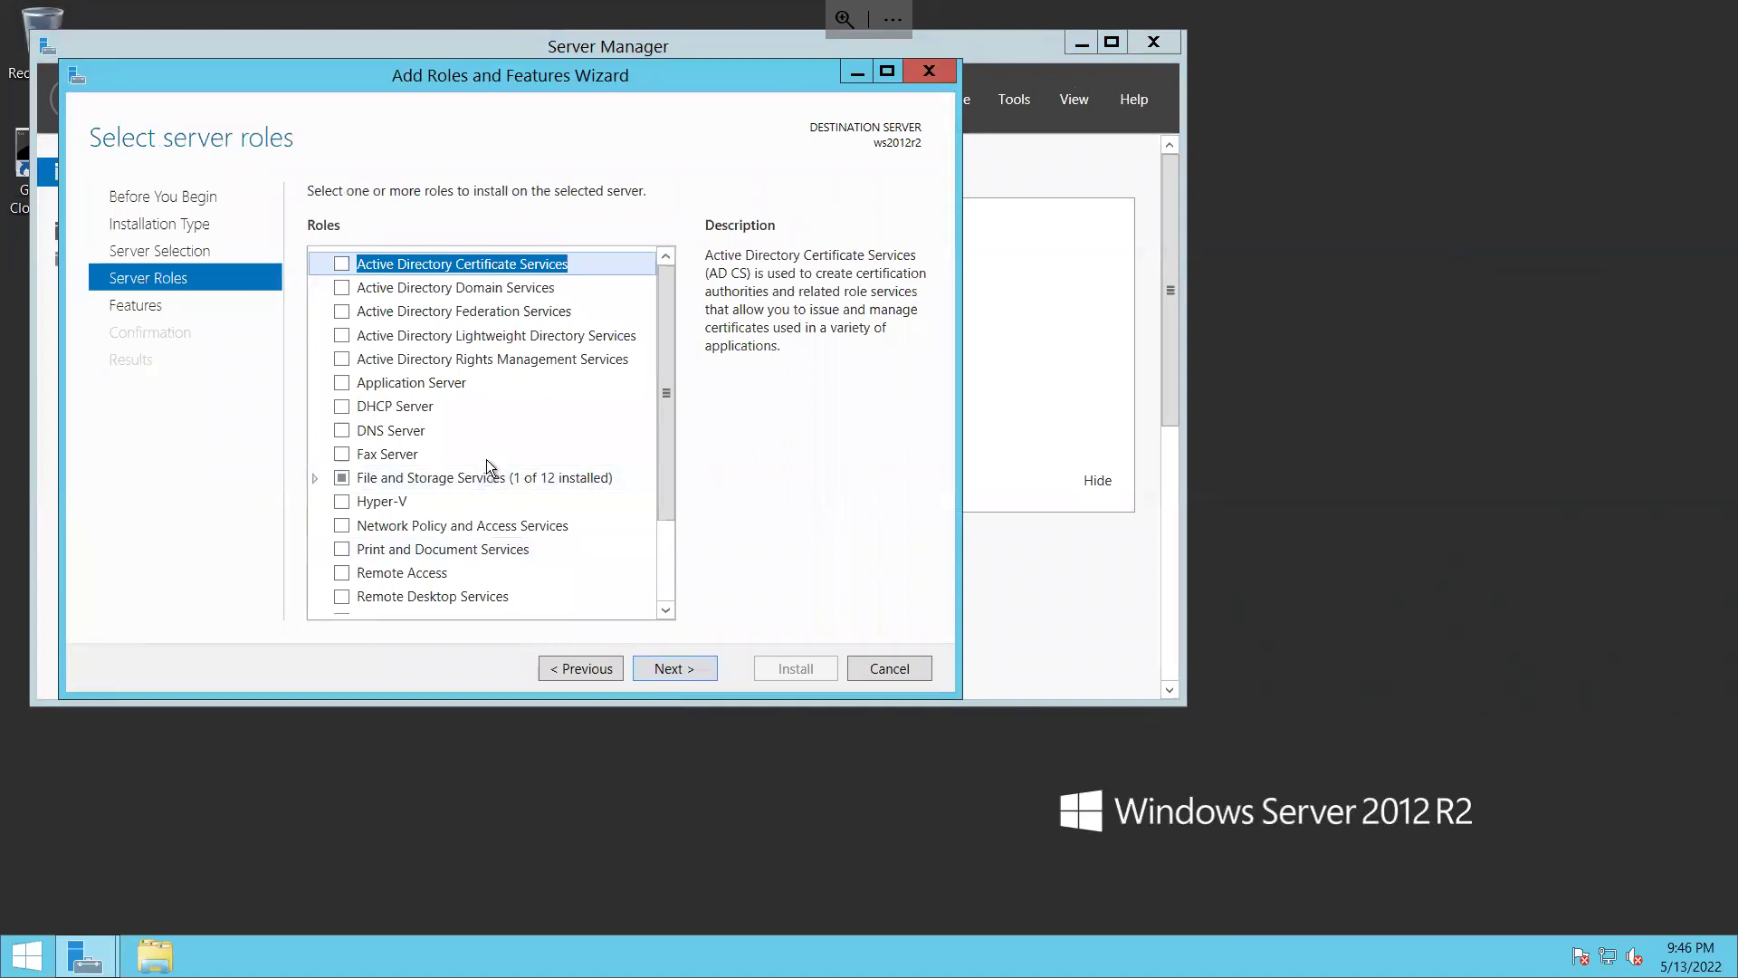
scroll(613, 491, "down", 3)
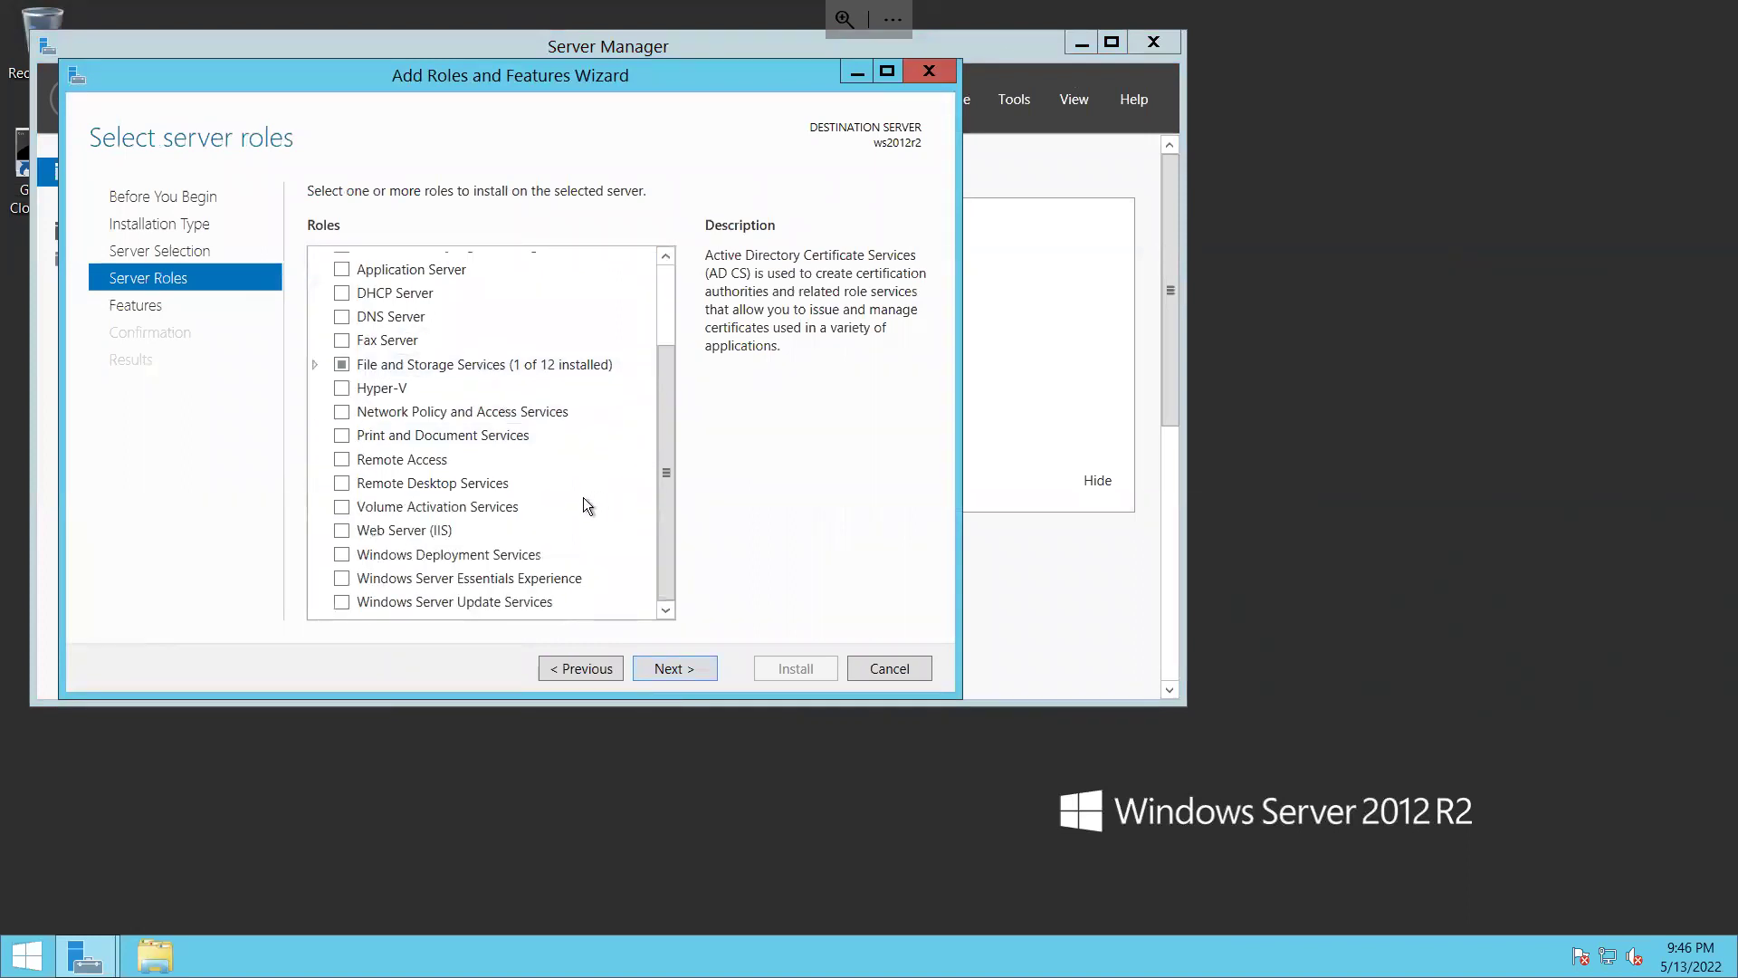
left_click(428, 534)
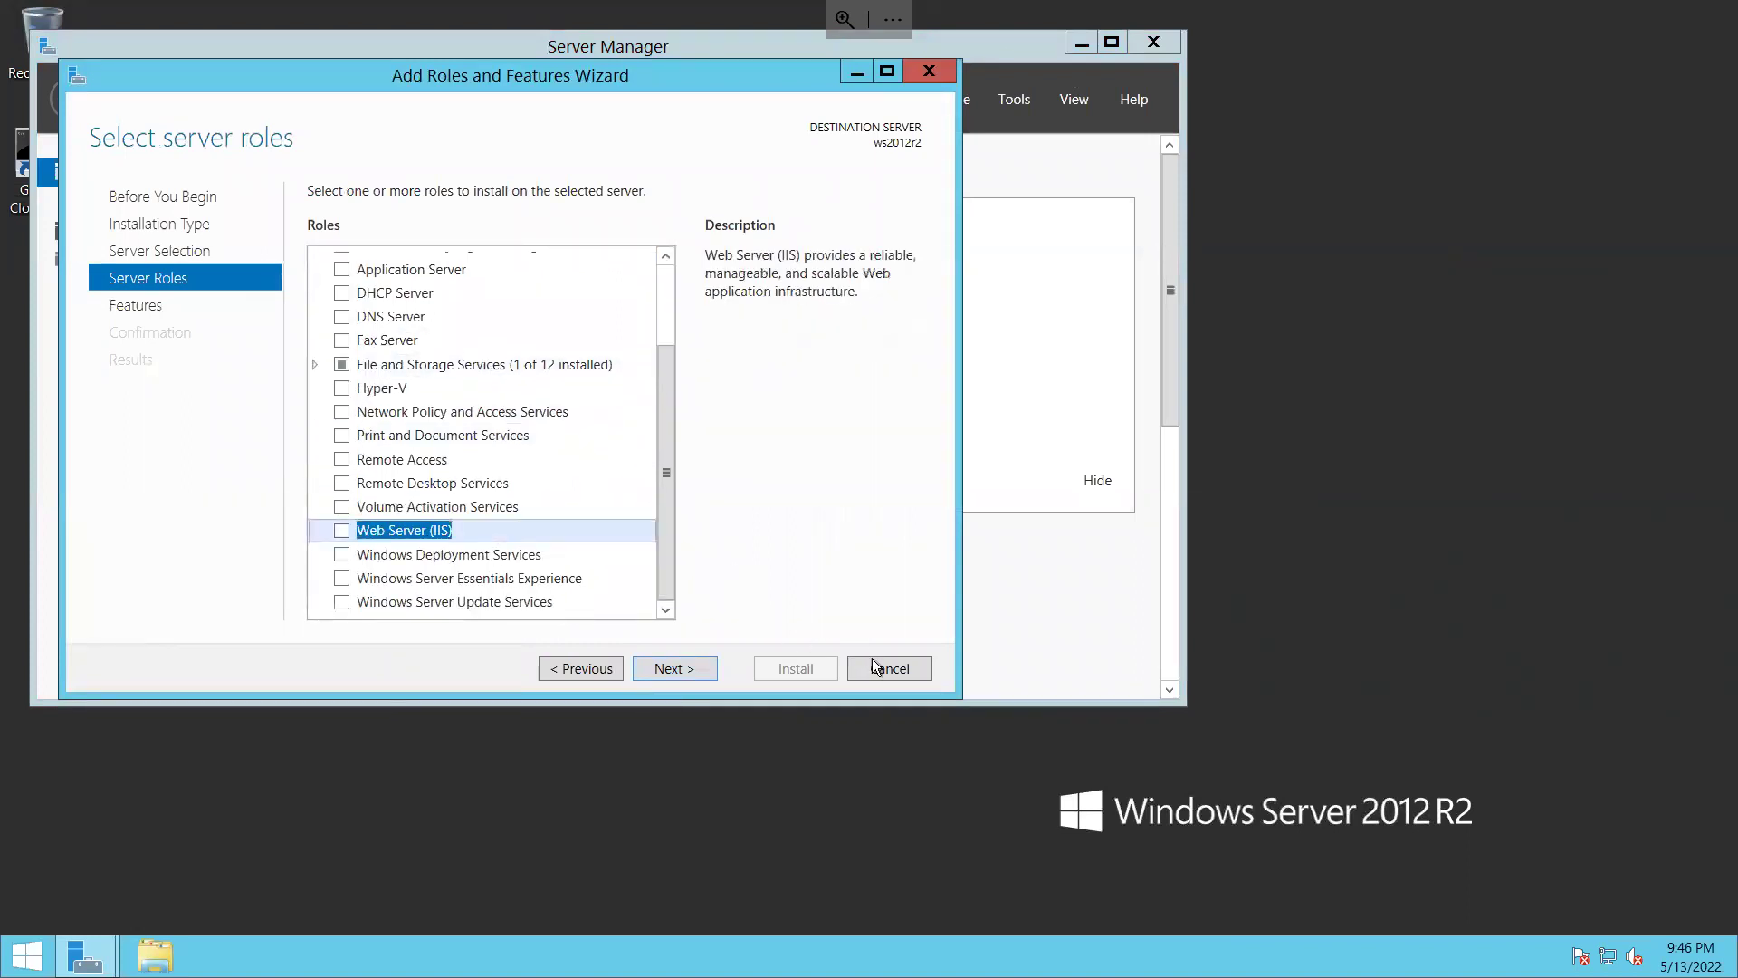
left_click(916, 678)
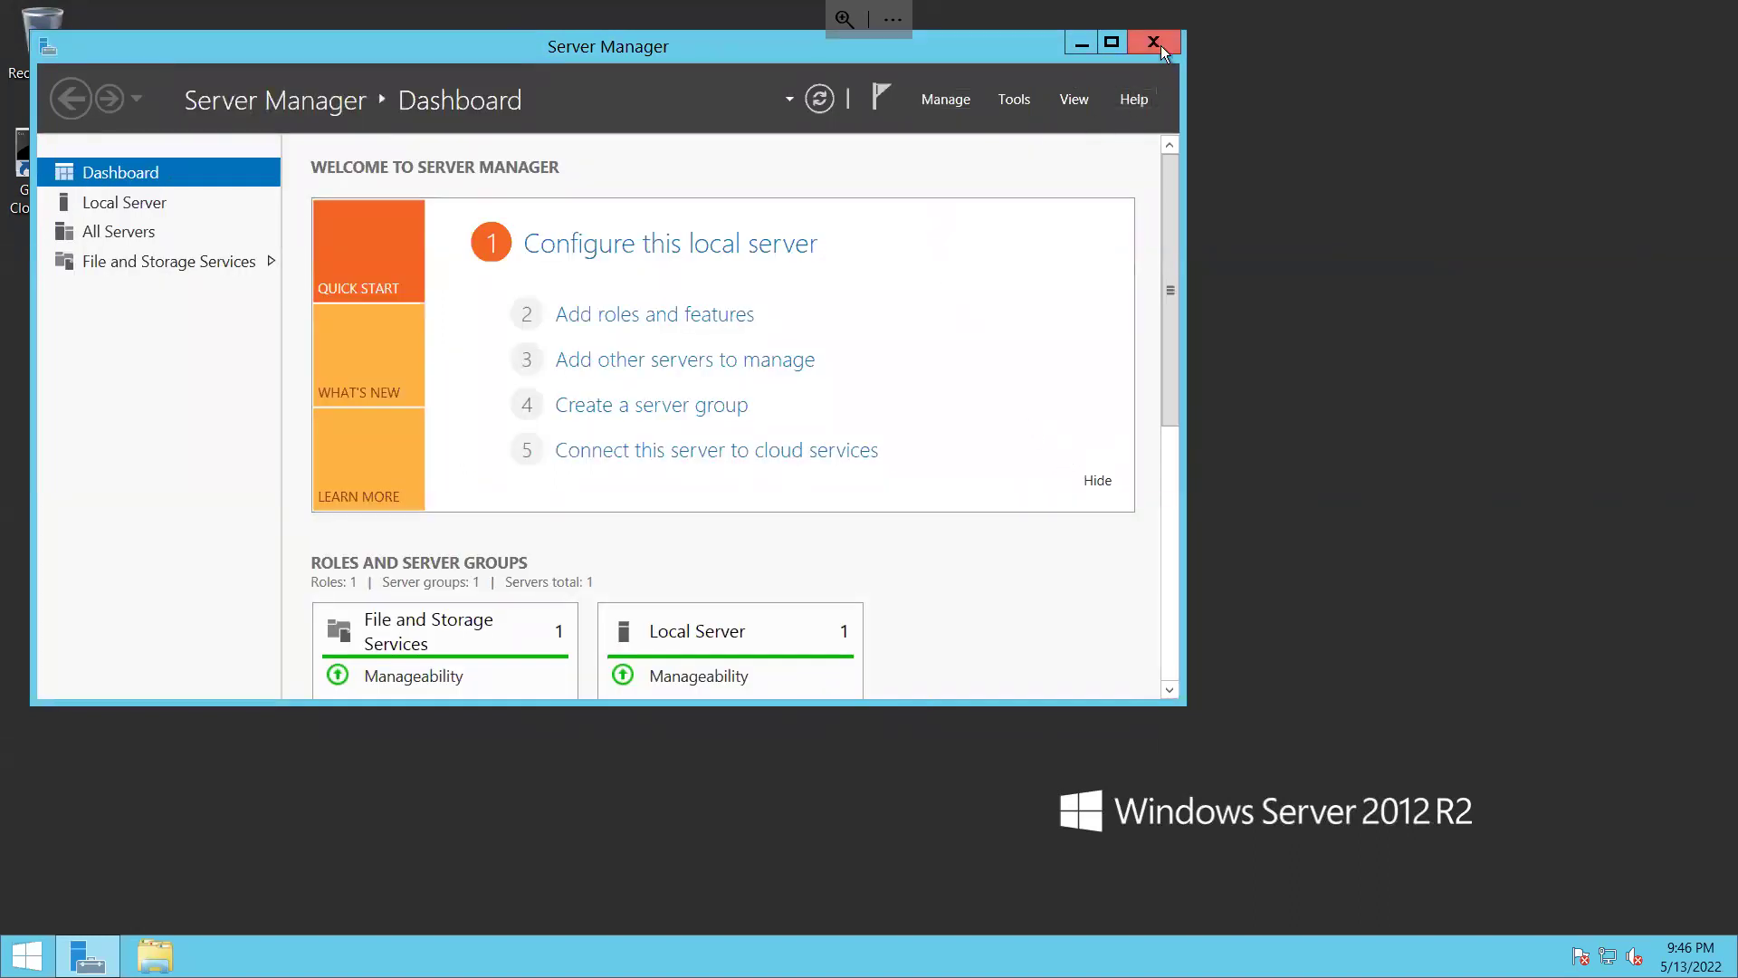
mouse_move(1639, 6)
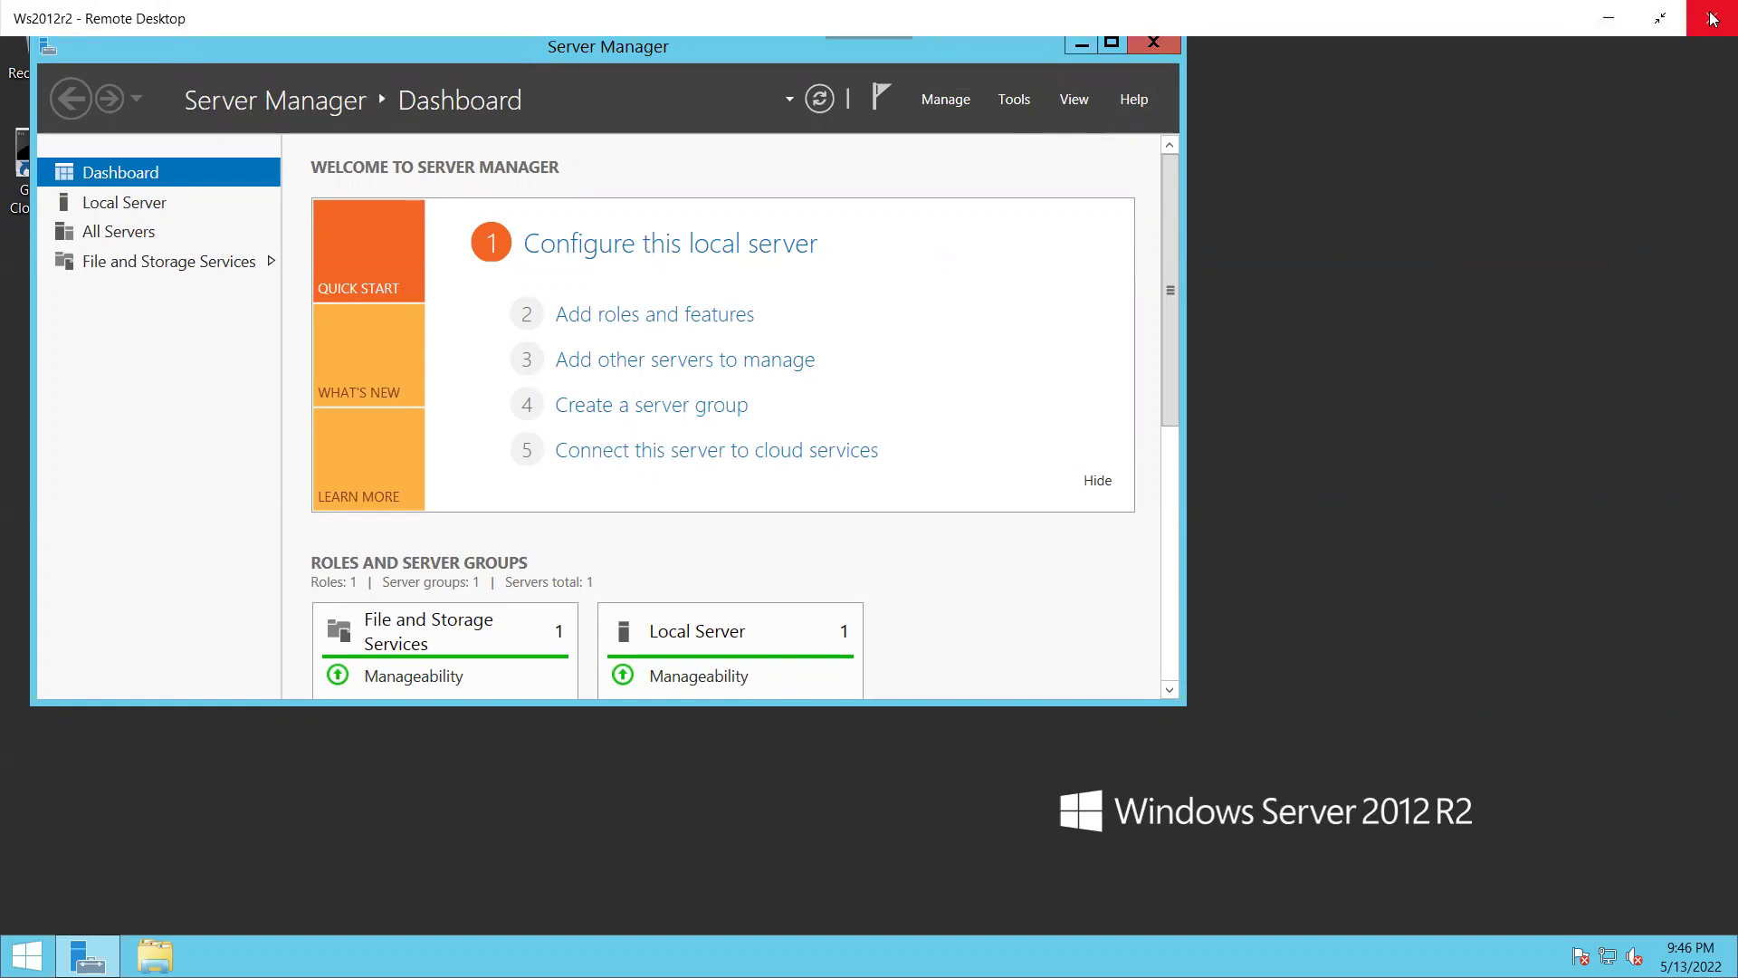
Step: Disconnect the Ws2012r2 remote session and minimize the Remote Desktop app
left_click(1711, 18)
left_click(817, 556)
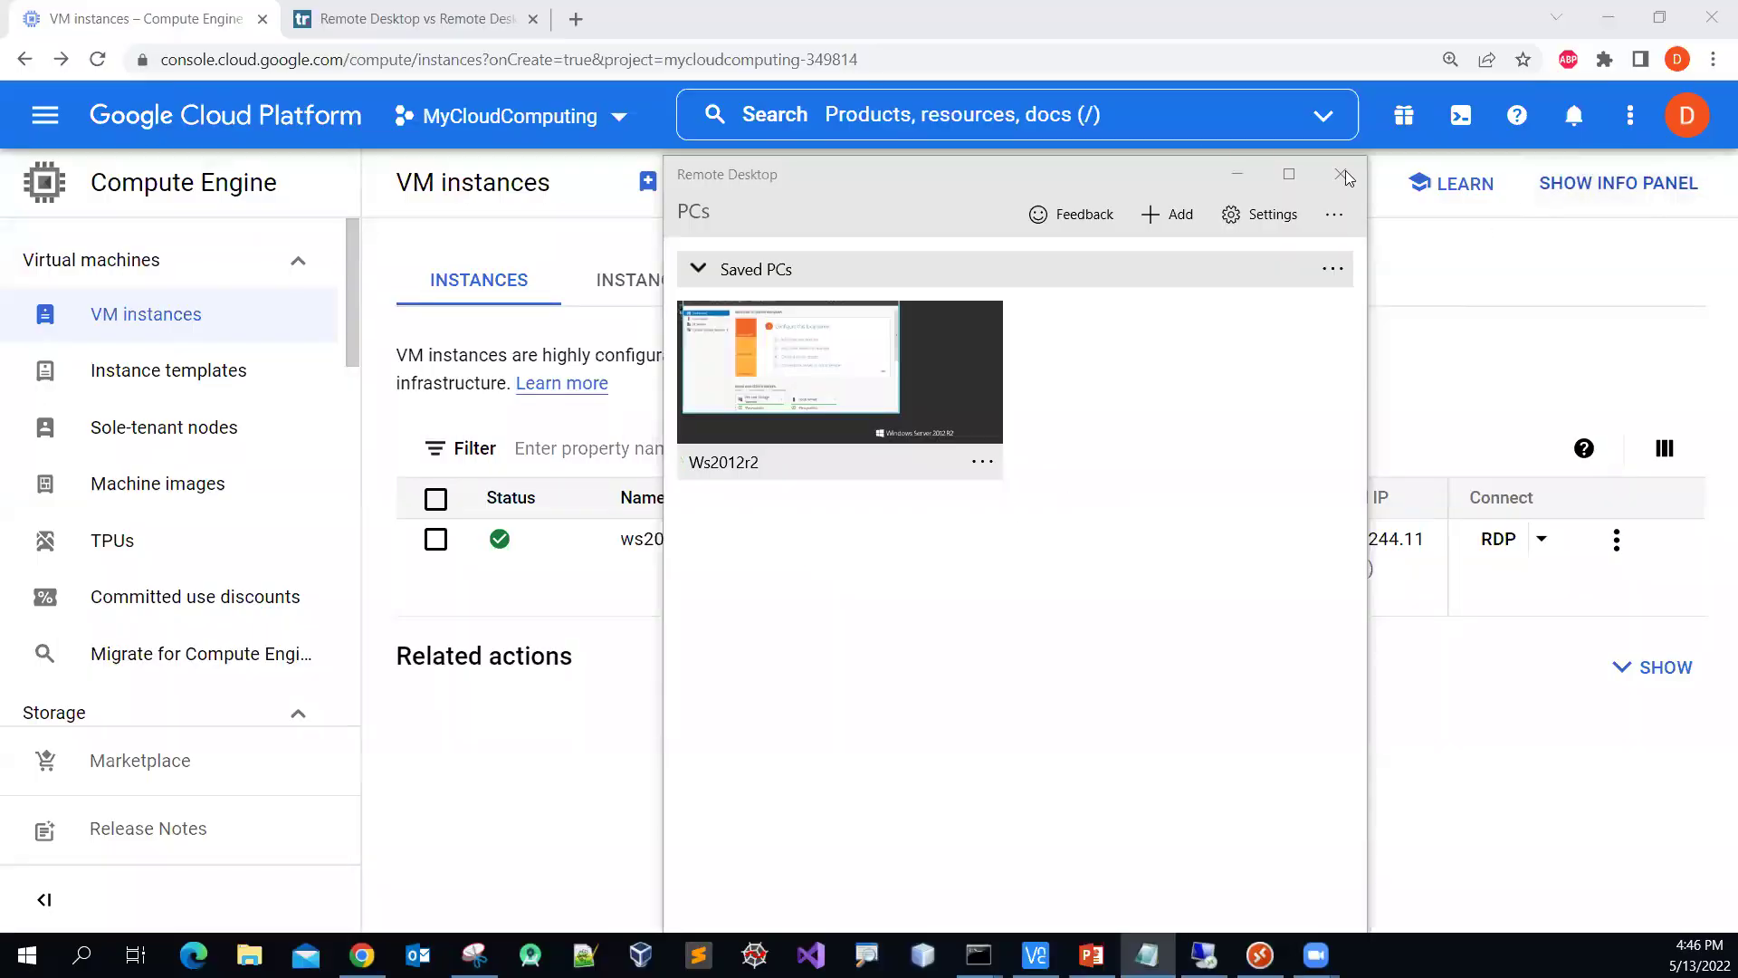
left_click(1237, 174)
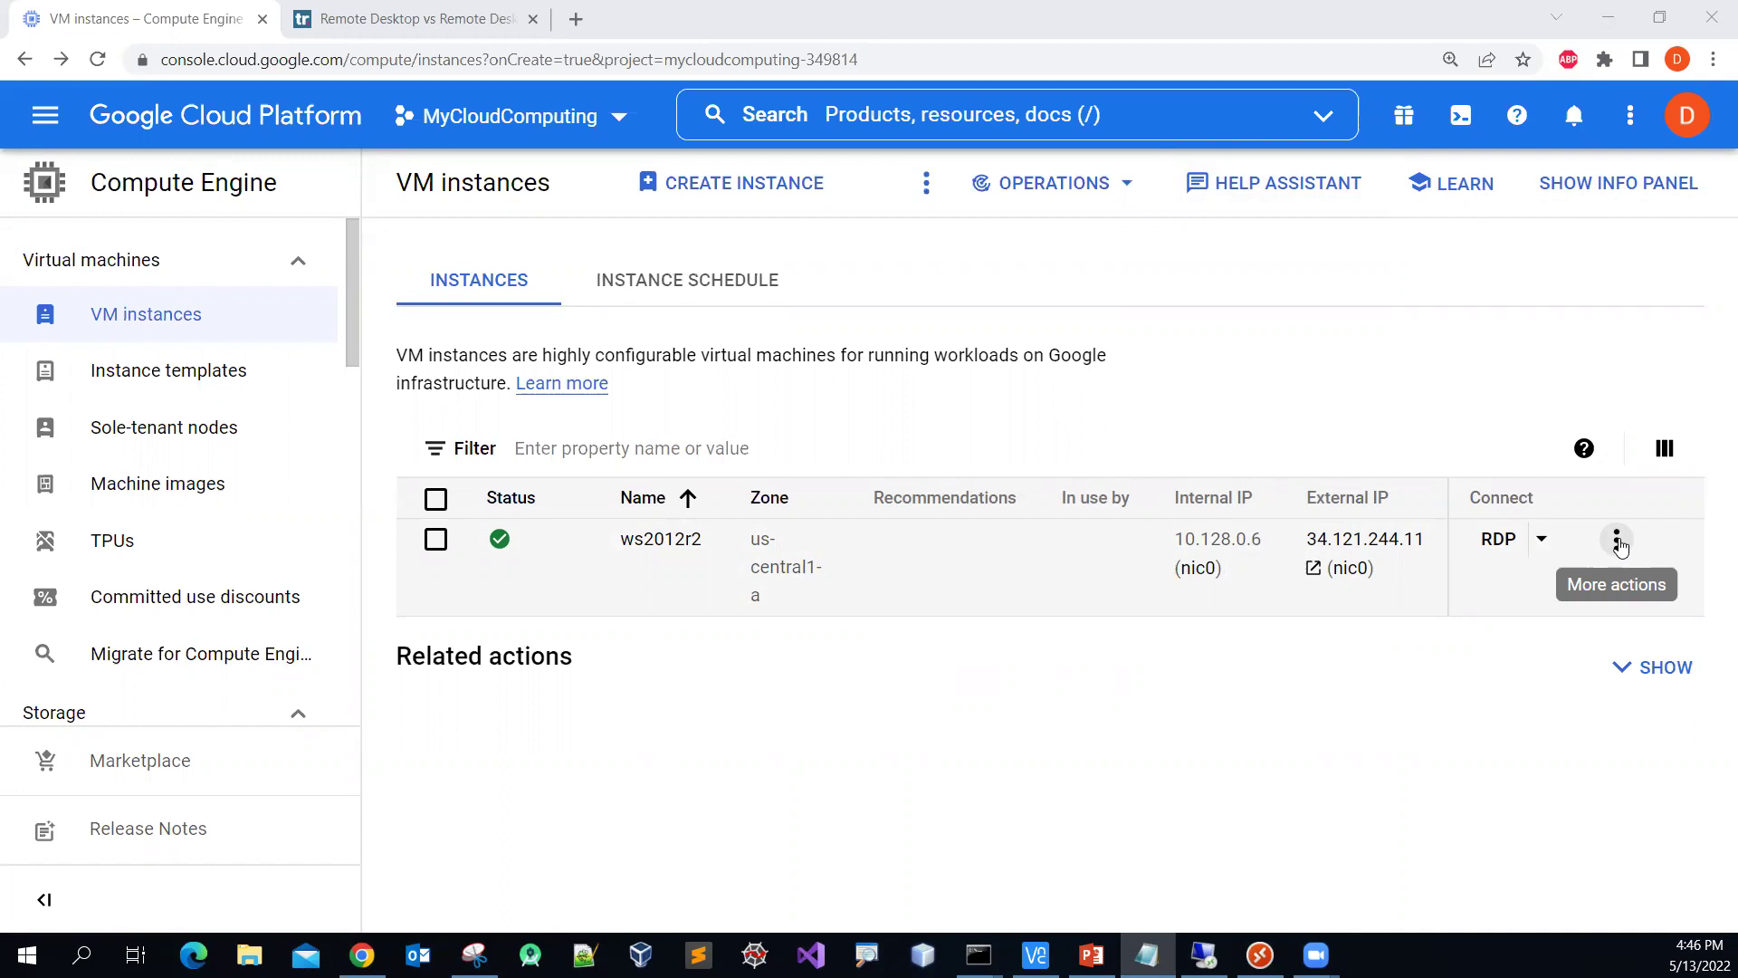
Step: Stop the ws2012r2 instance from its actions menu
left_click(1617, 542)
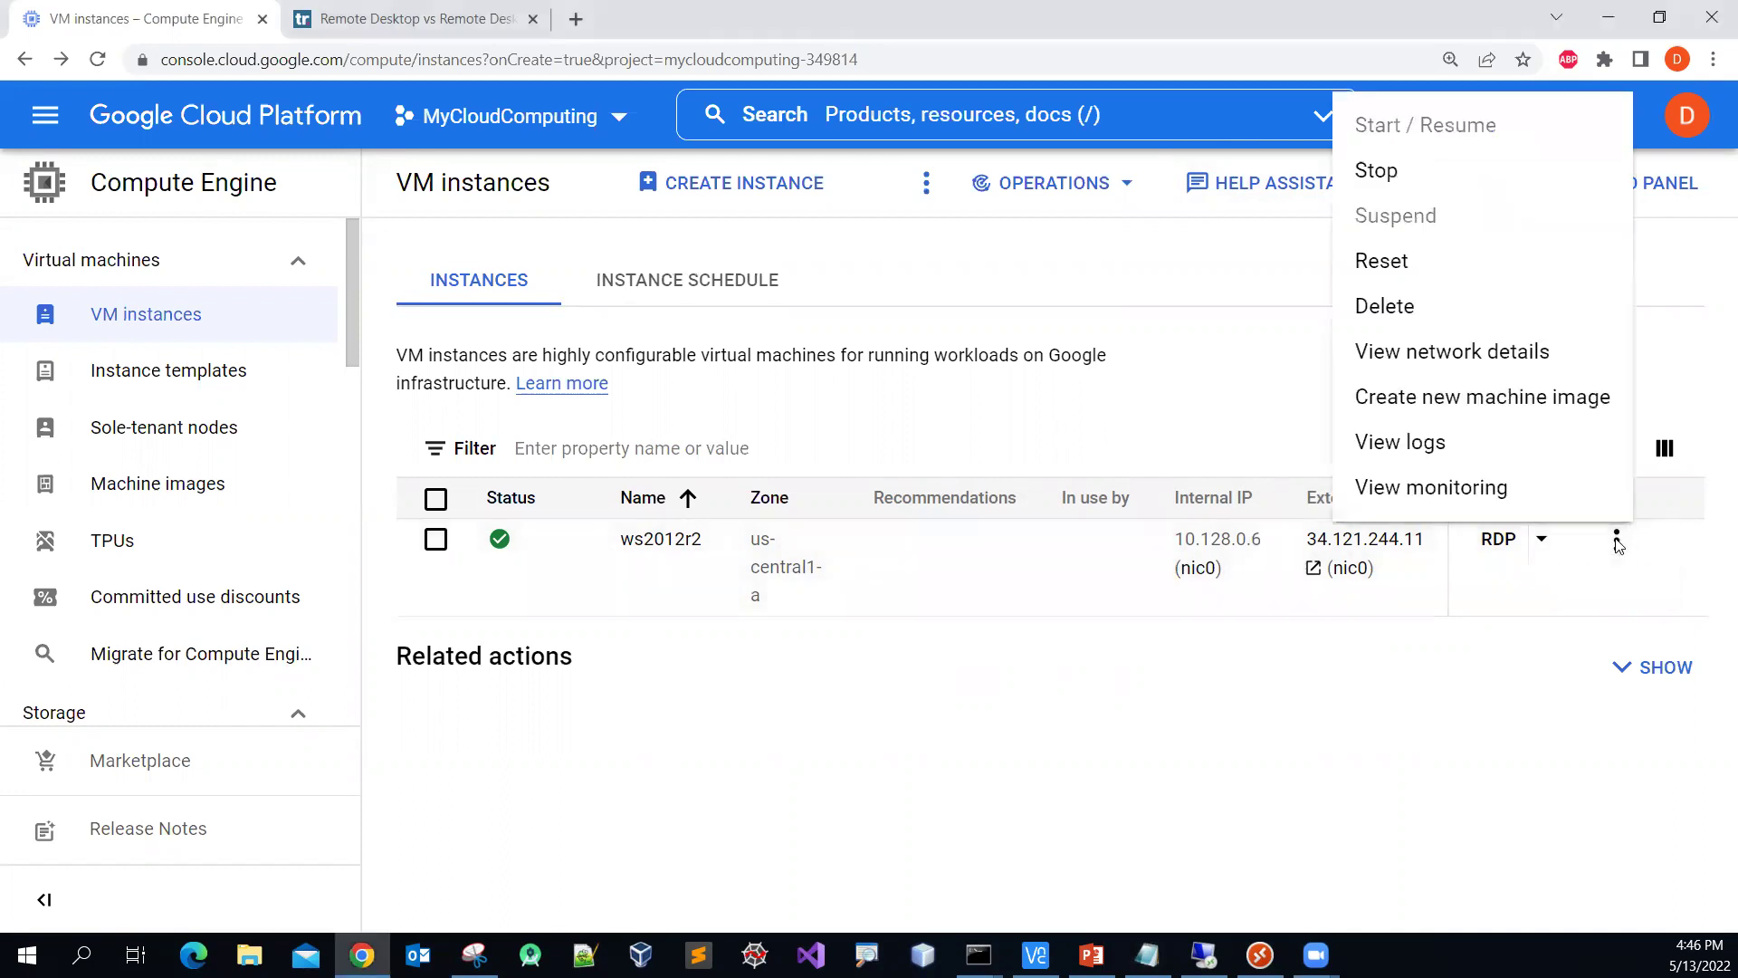
left_click(1396, 181)
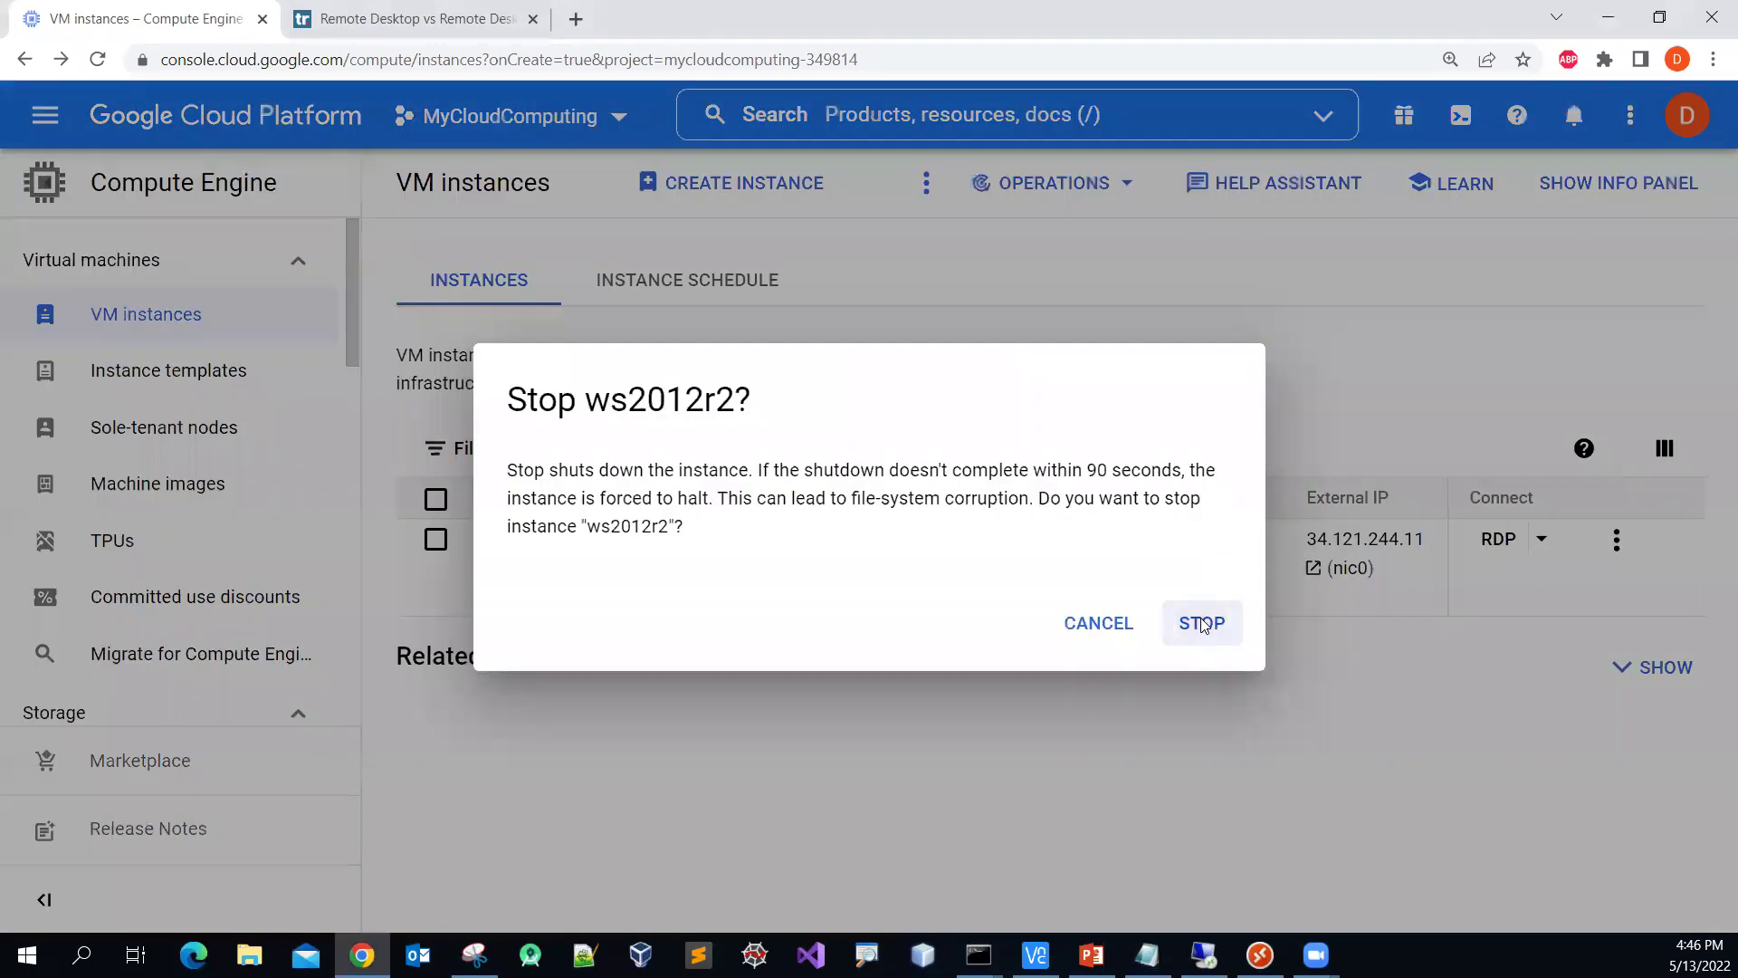
left_click(1202, 623)
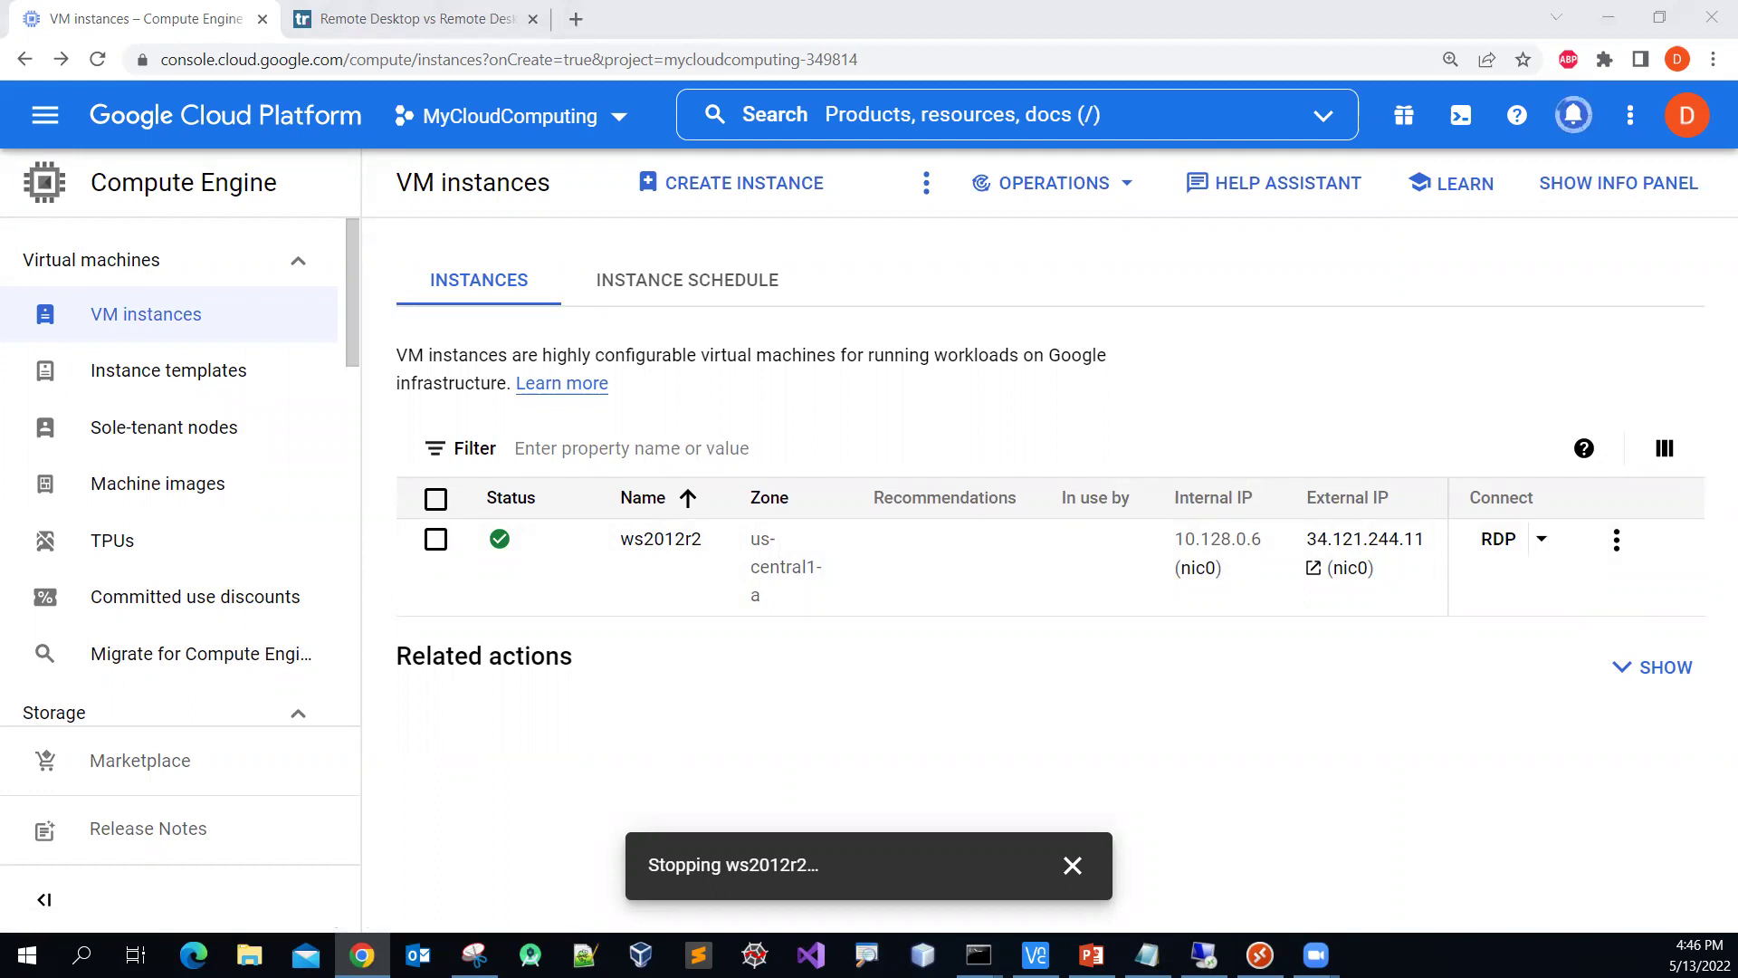
Step: Delete the ws2012r2 instance together with its boot disk
left_click(1617, 540)
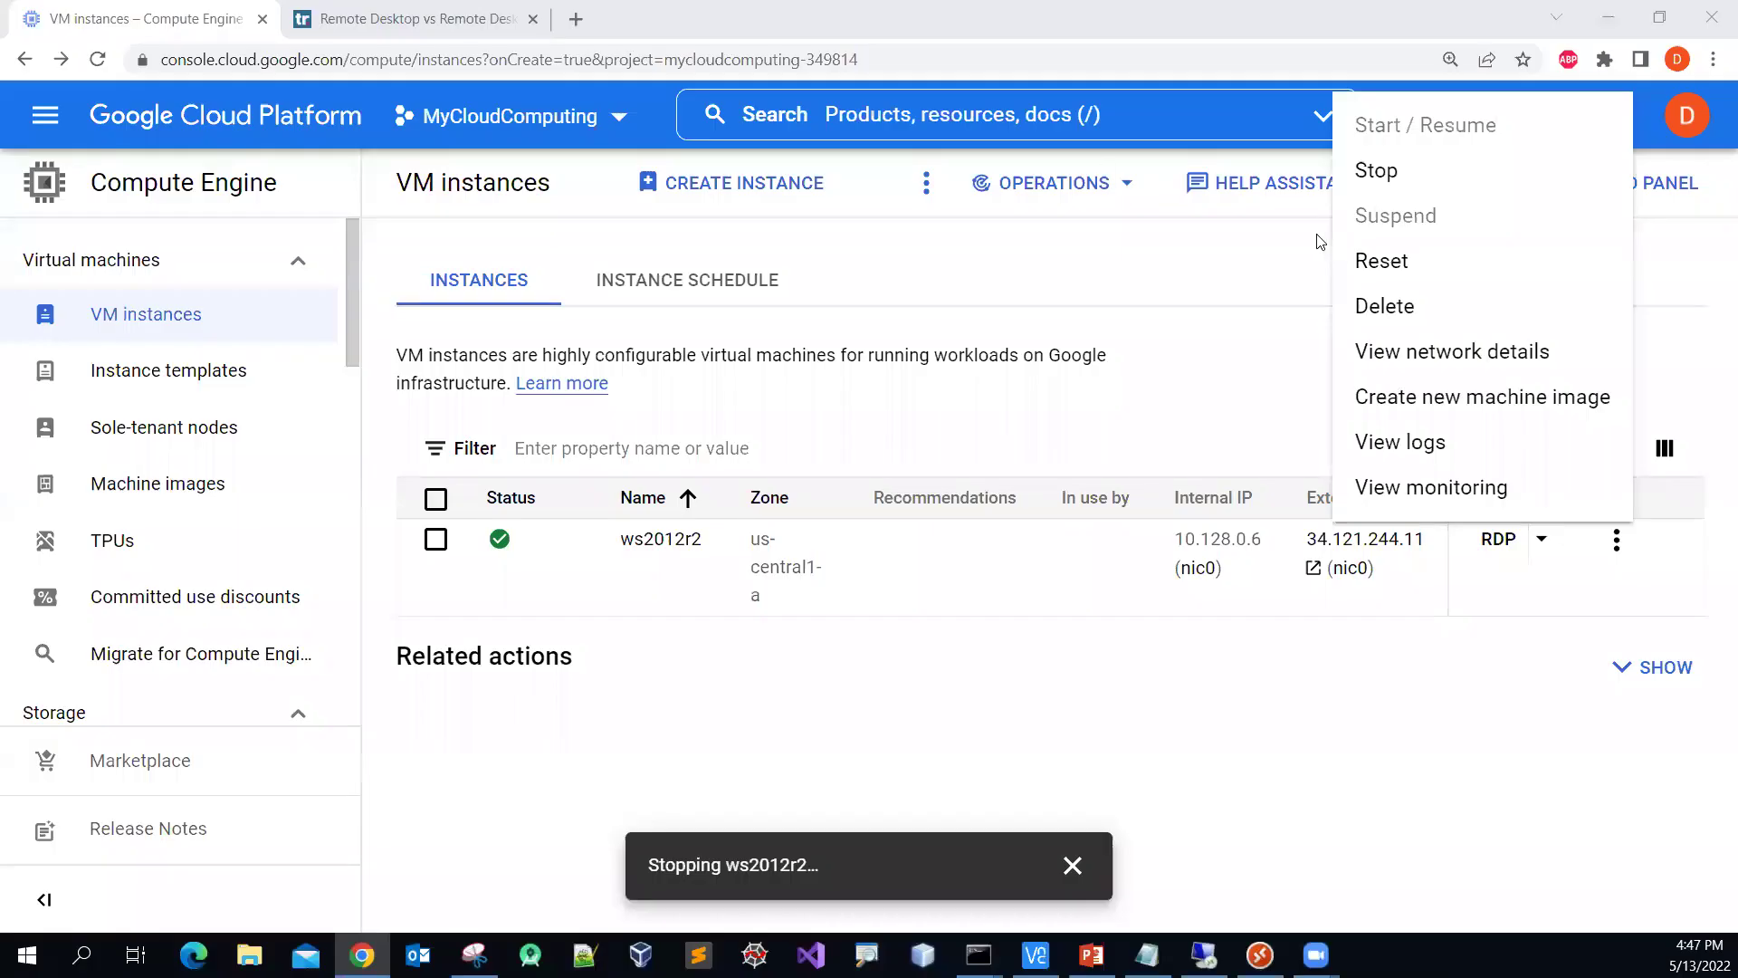
left_click(1555, 816)
left_click(1617, 539)
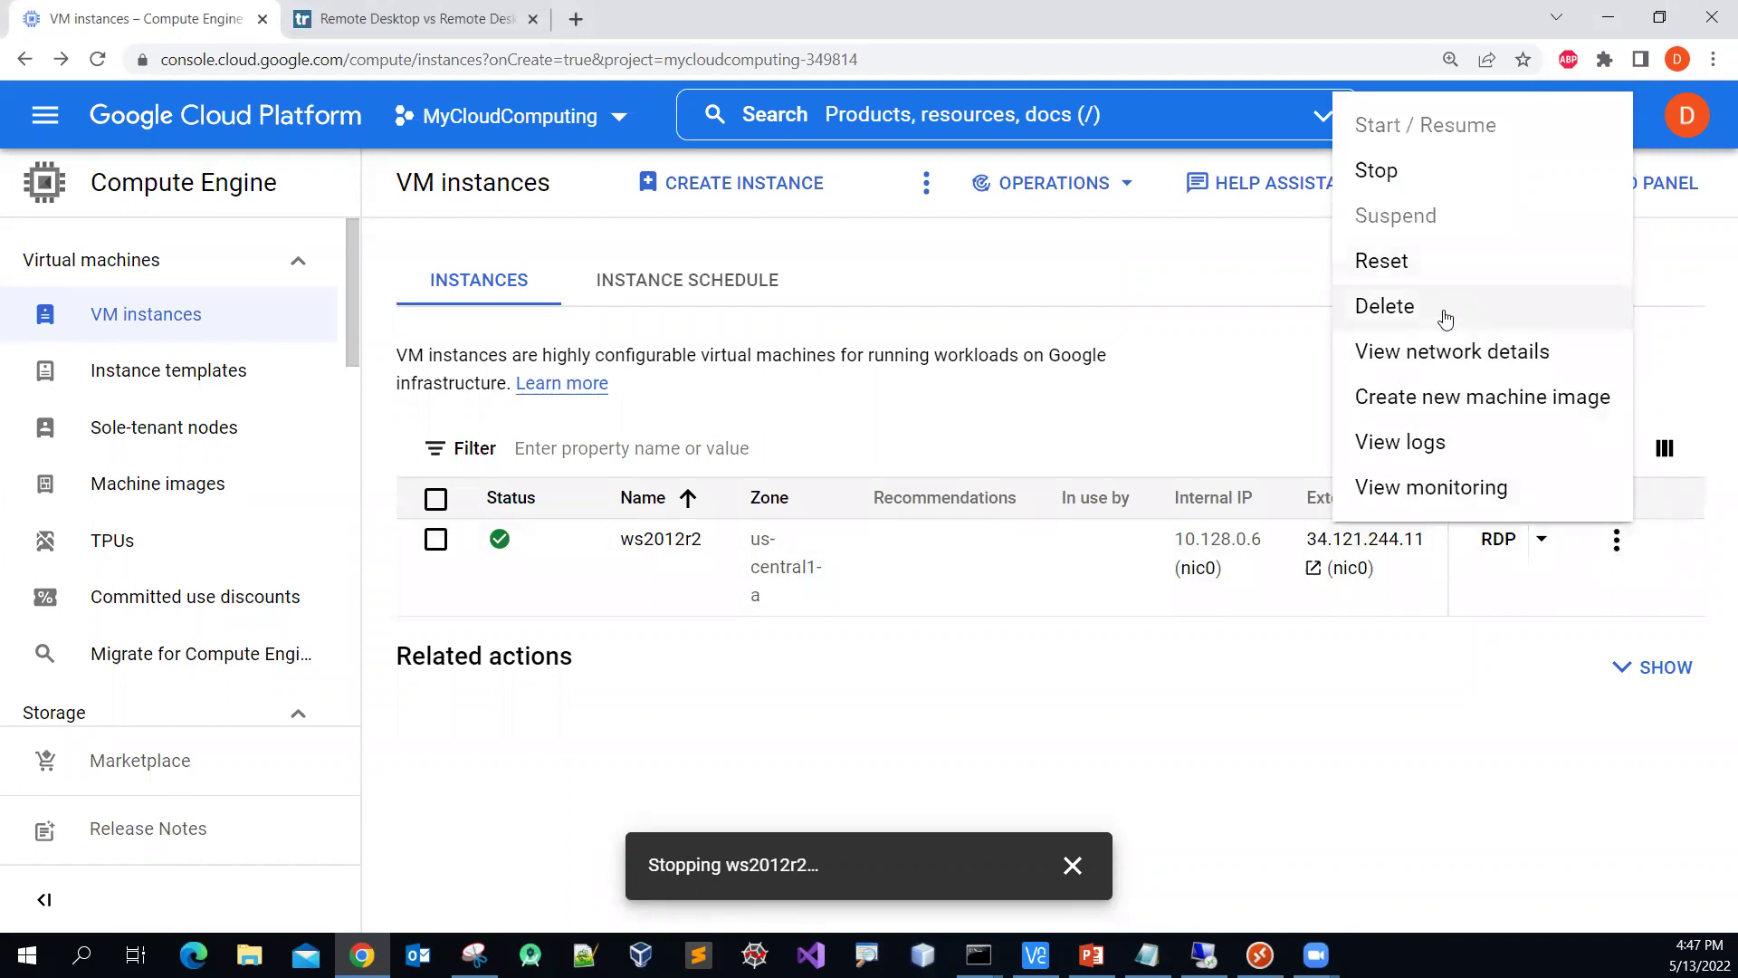
left_click(1445, 318)
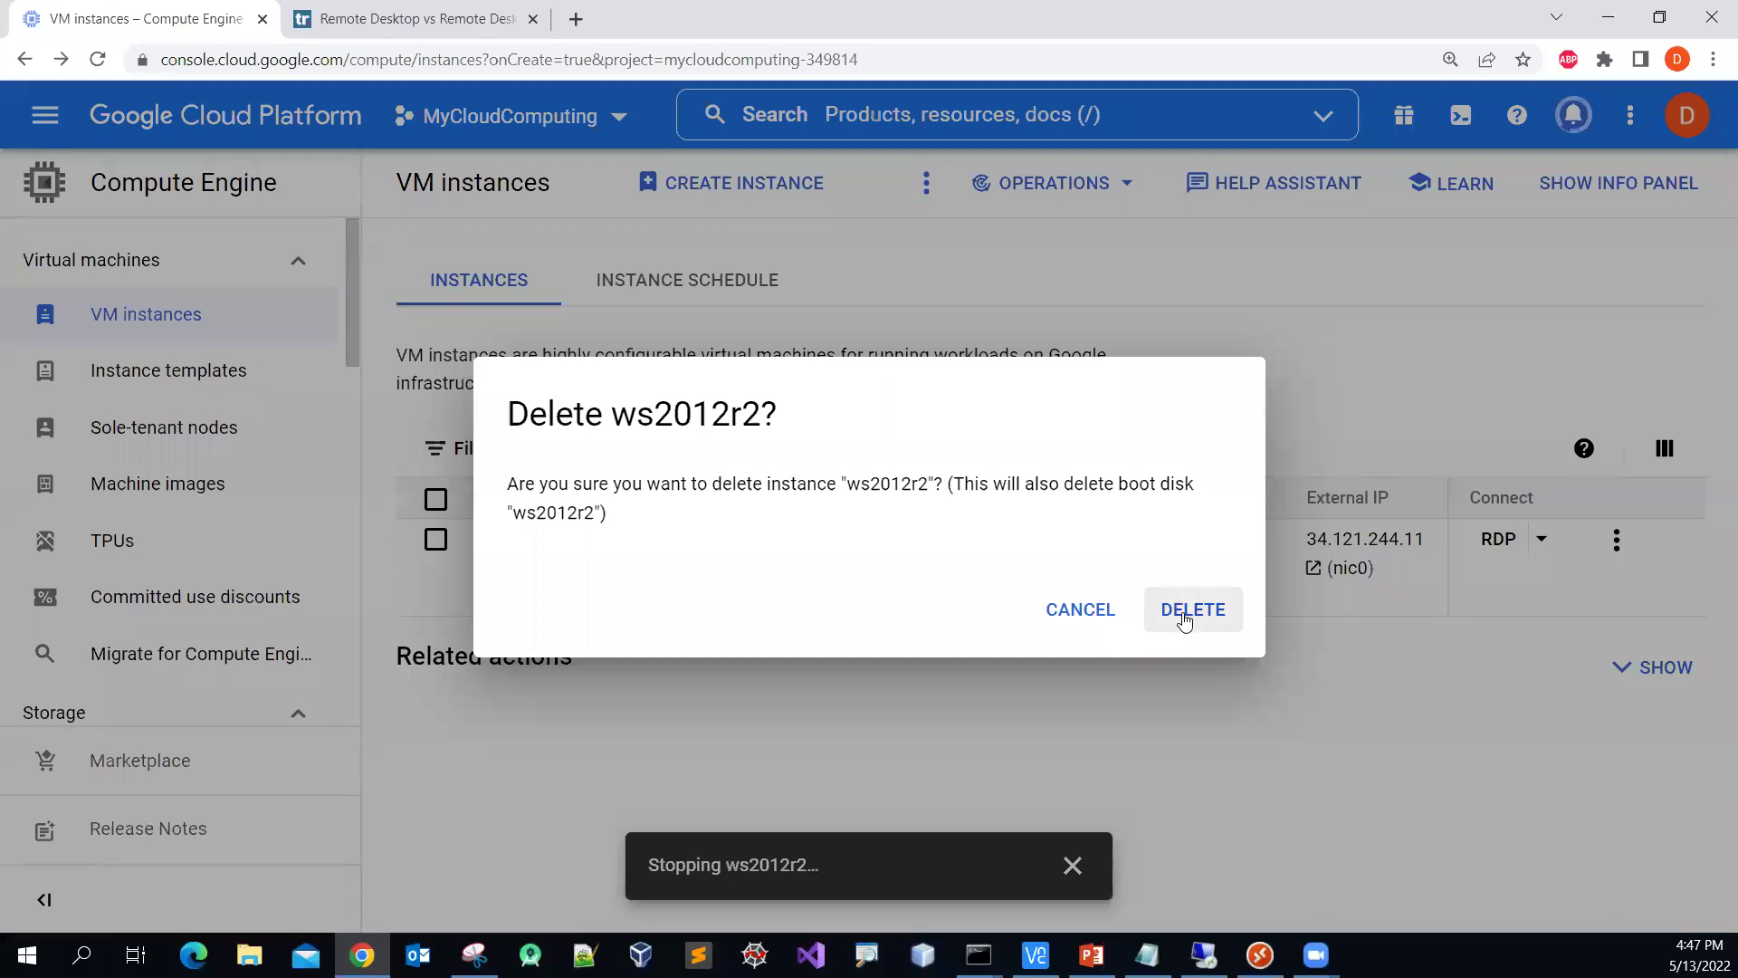
left_click(1184, 620)
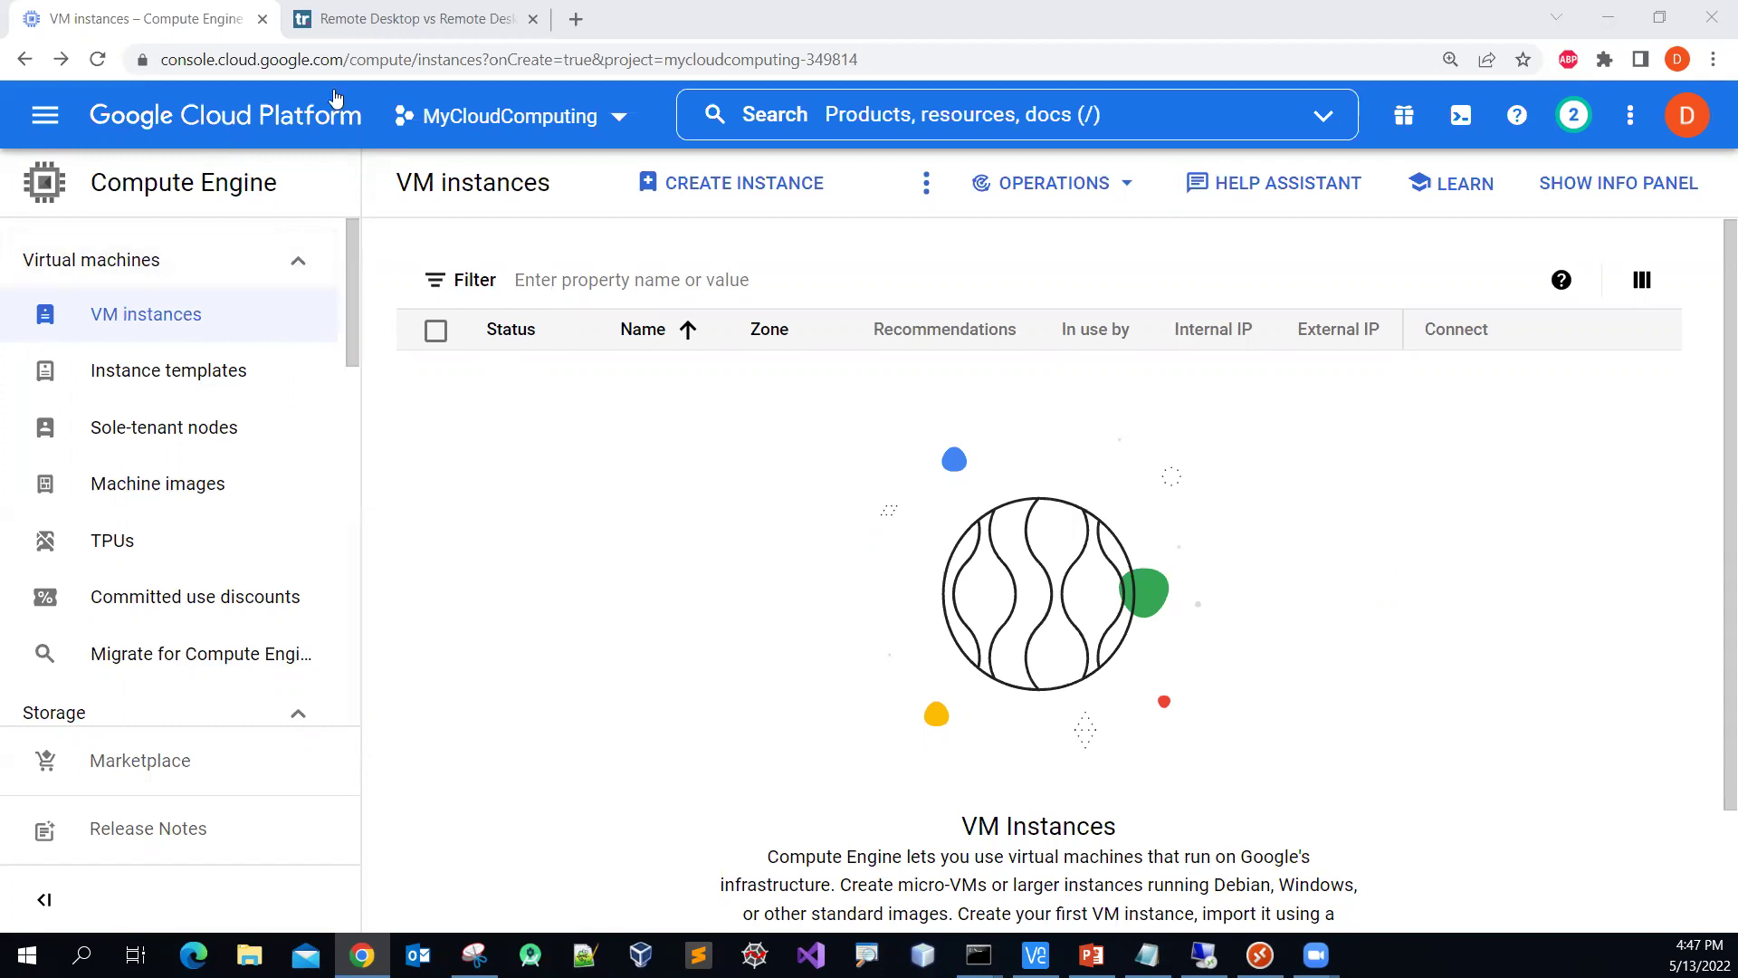
left_click(574, 124)
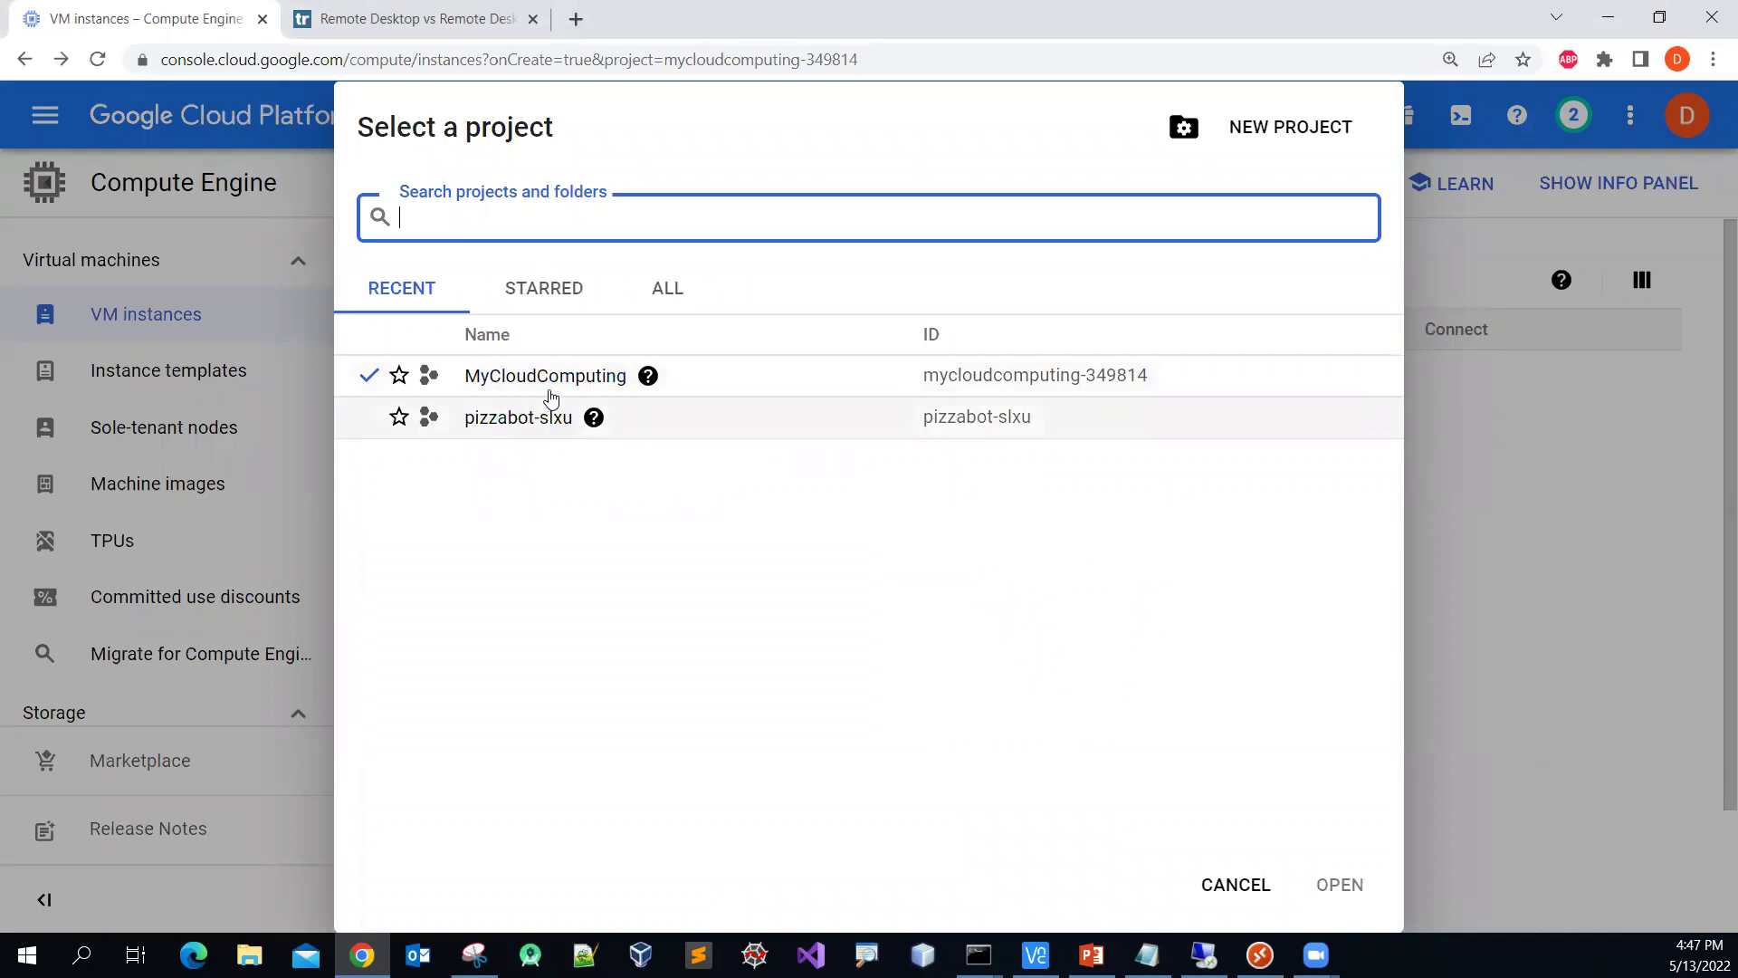
left_click(1239, 887)
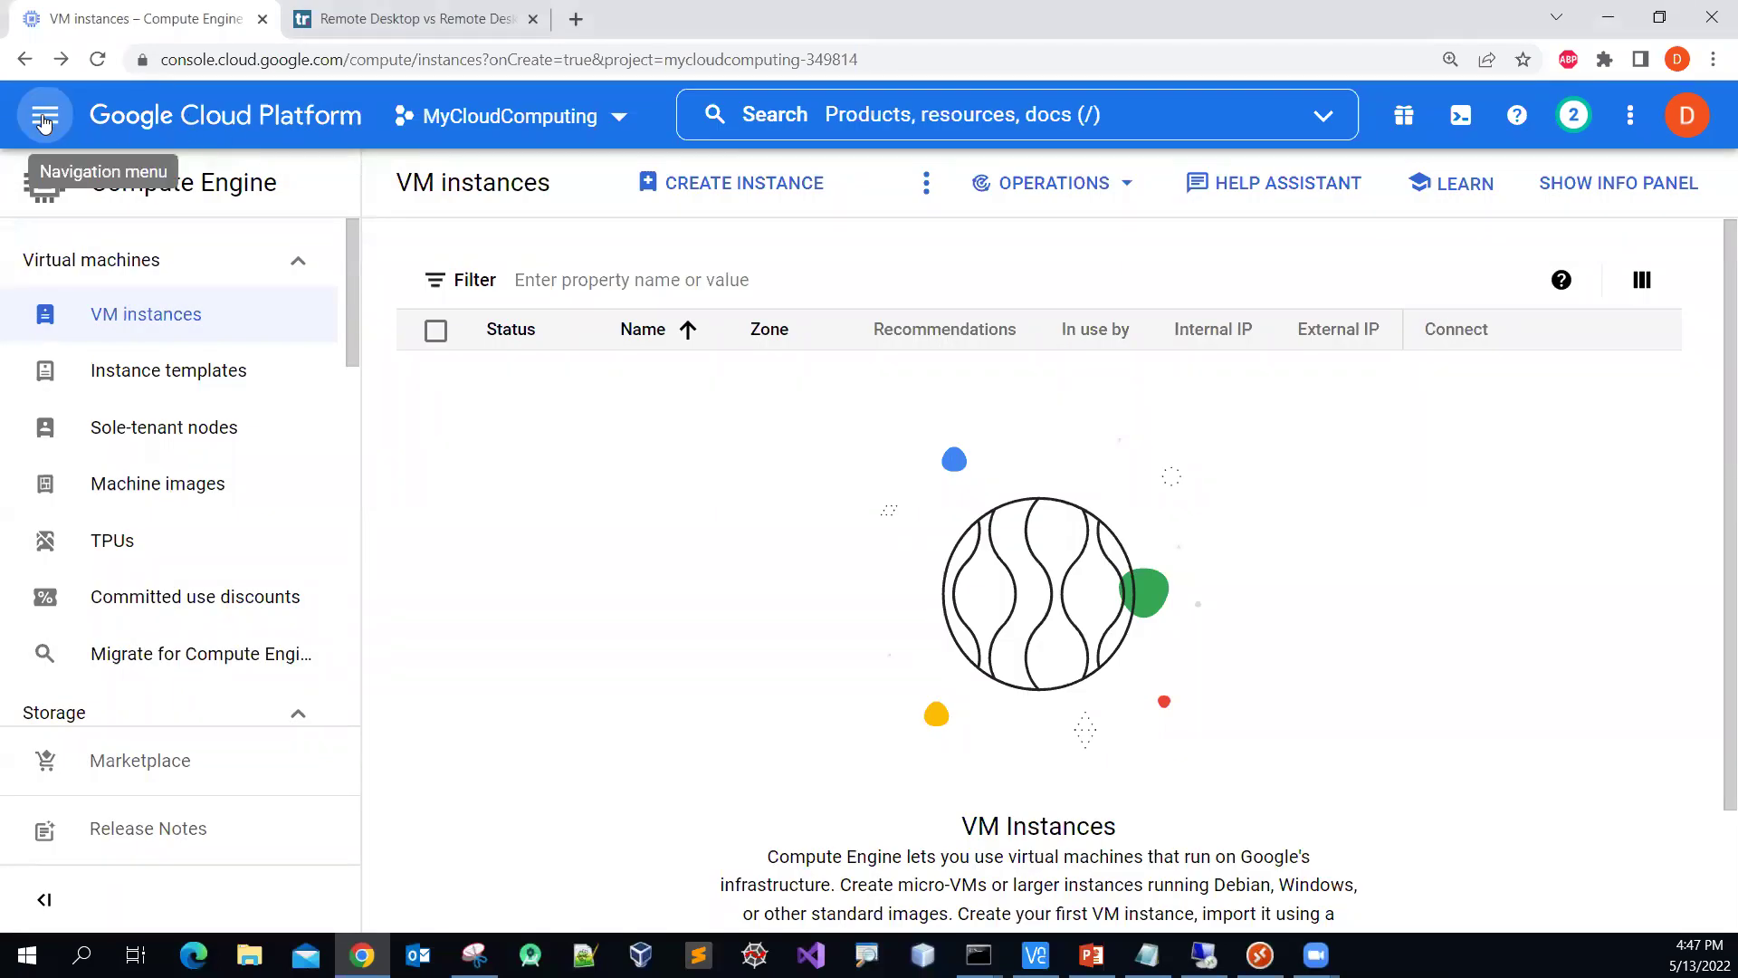
left_click(43, 119)
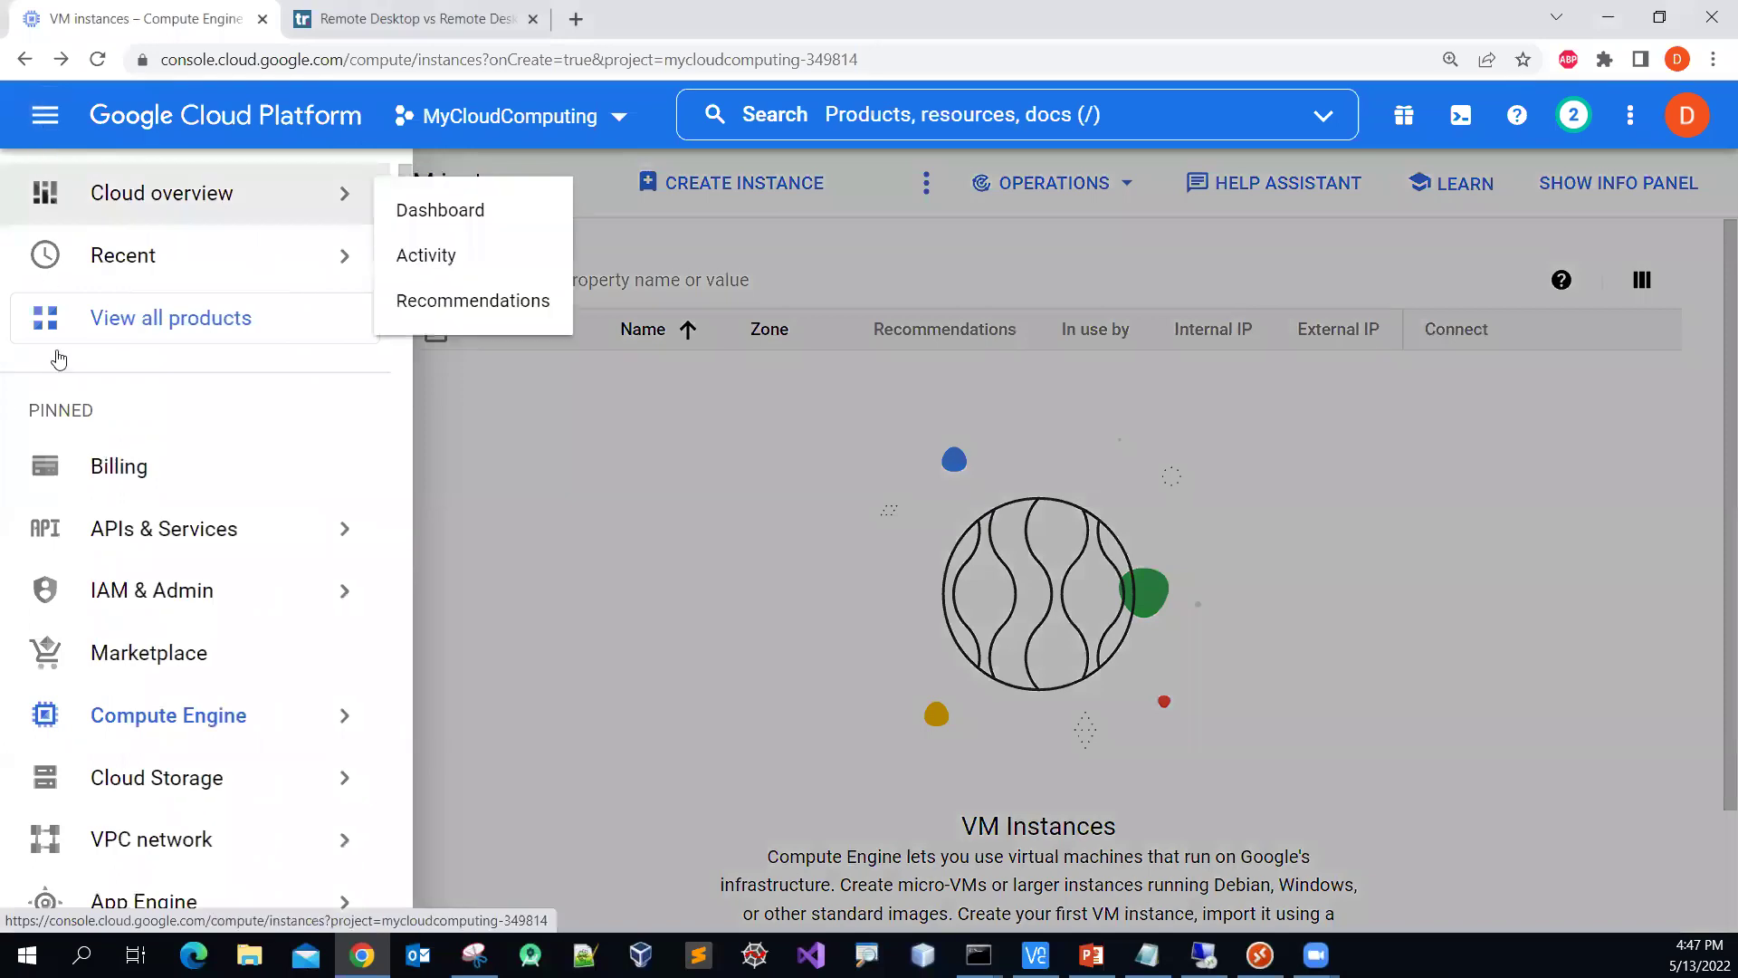
mouse_move(140, 737)
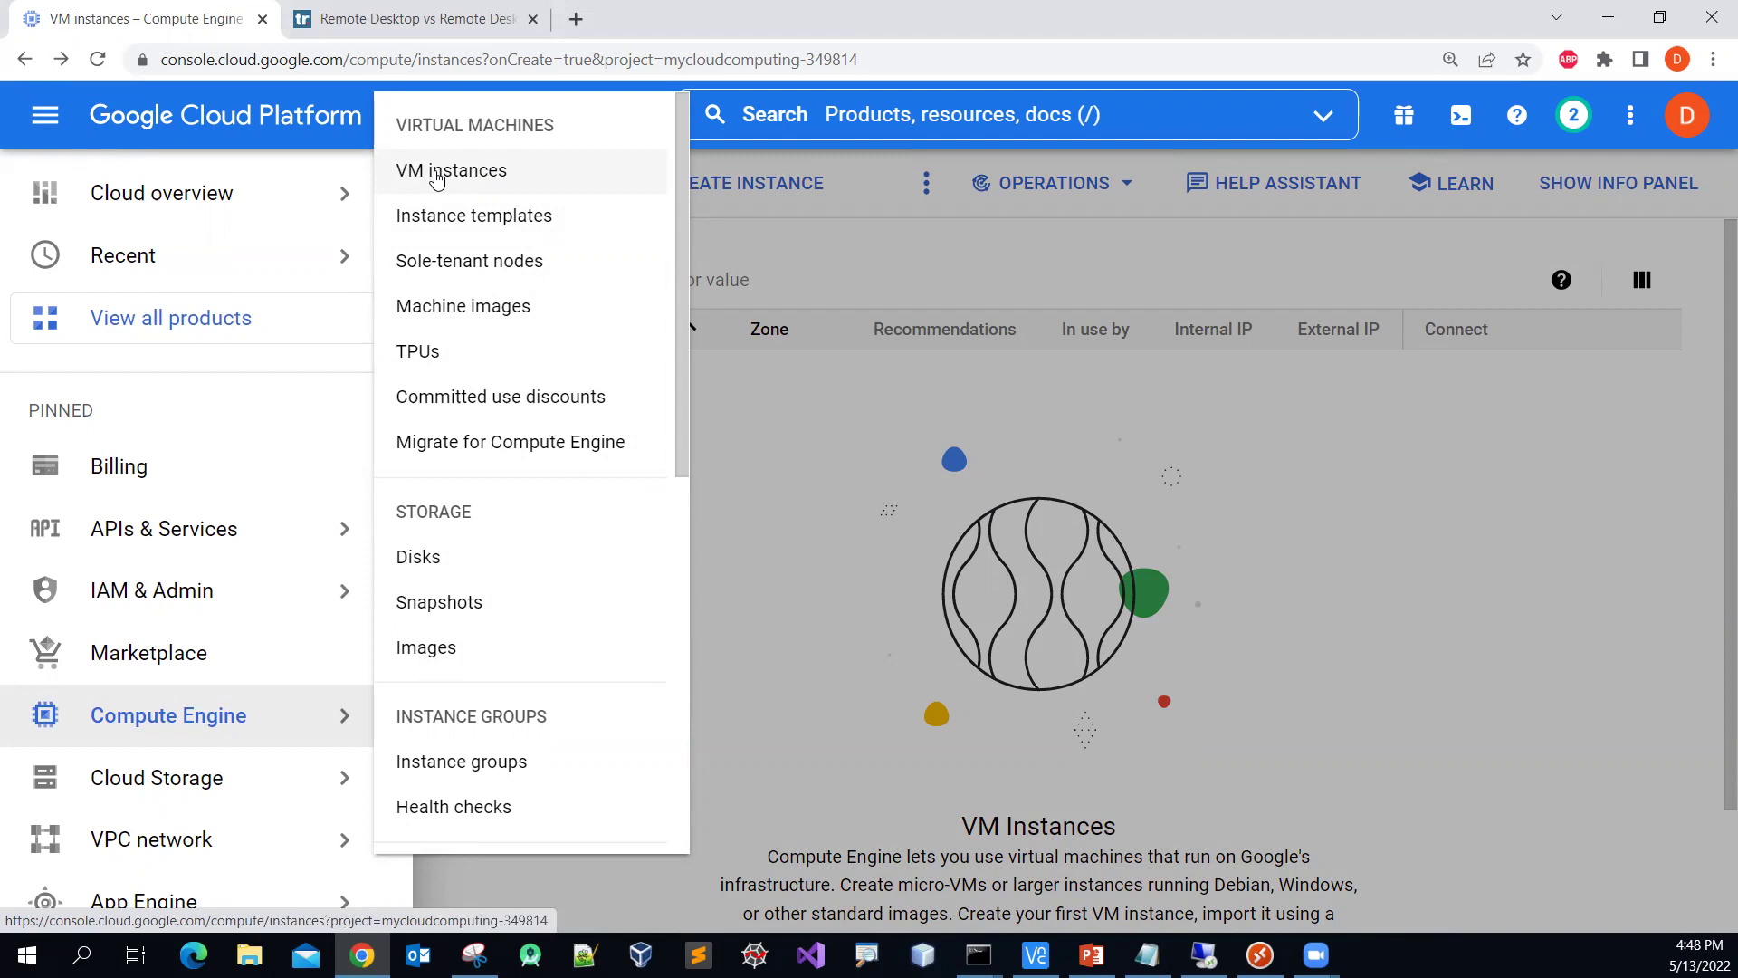
left_click(436, 177)
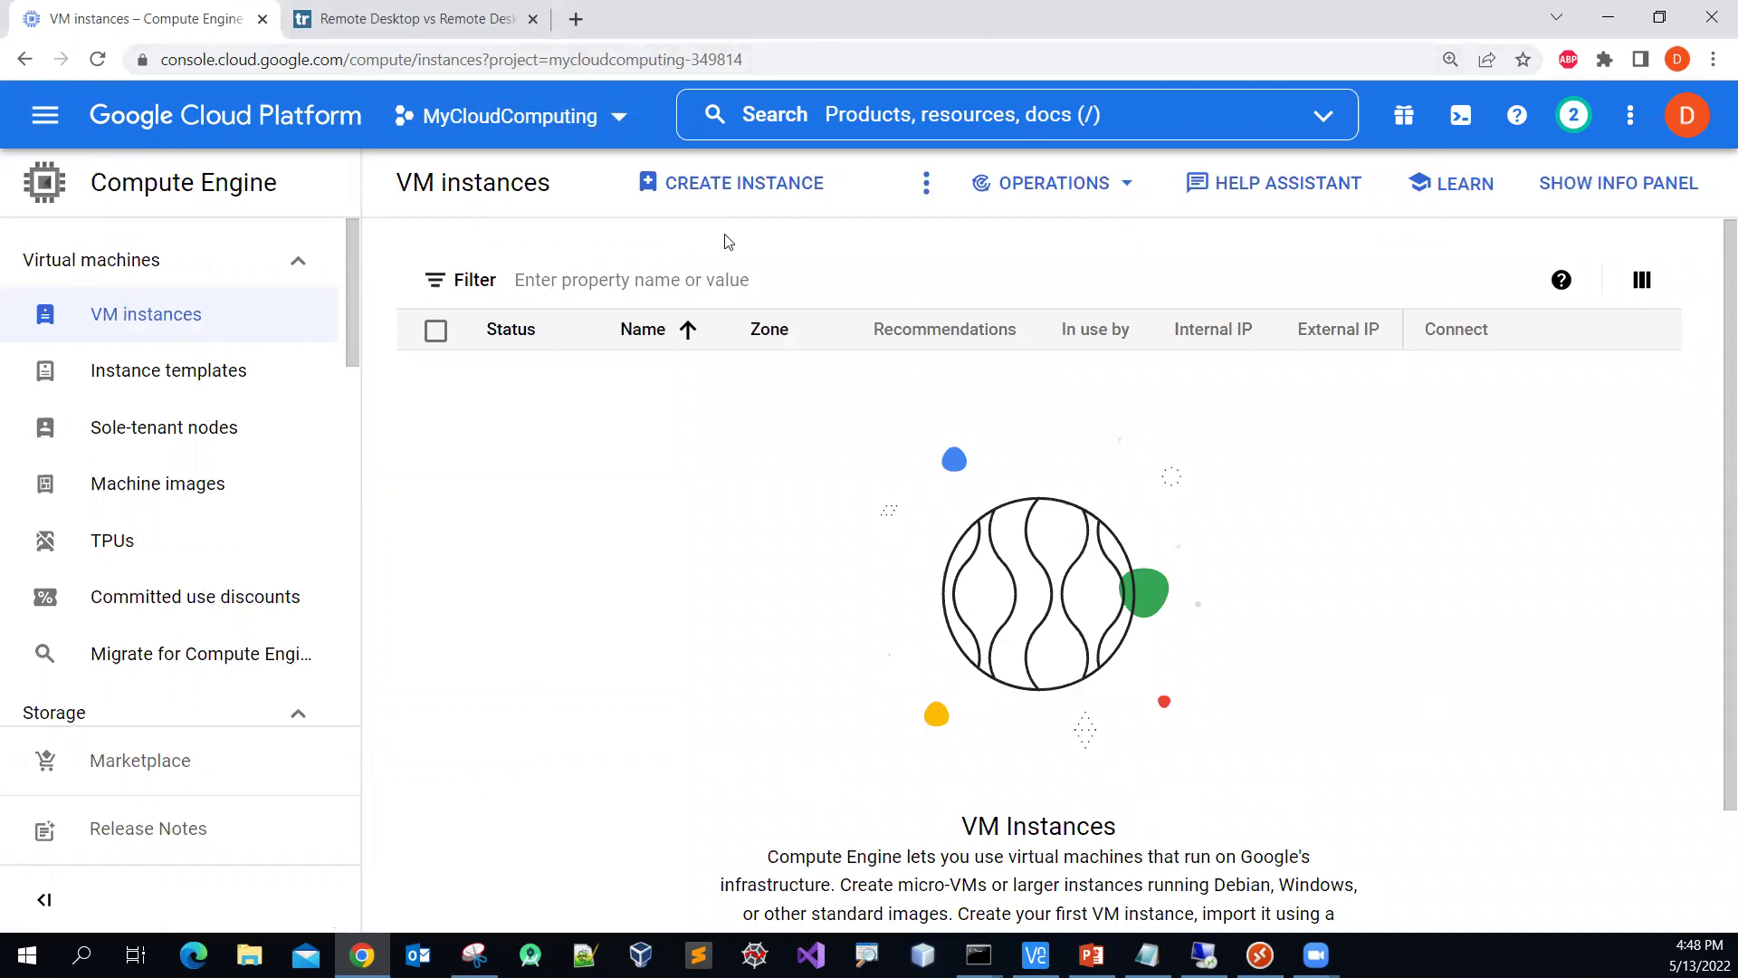
scroll(779, 487, "down", 2)
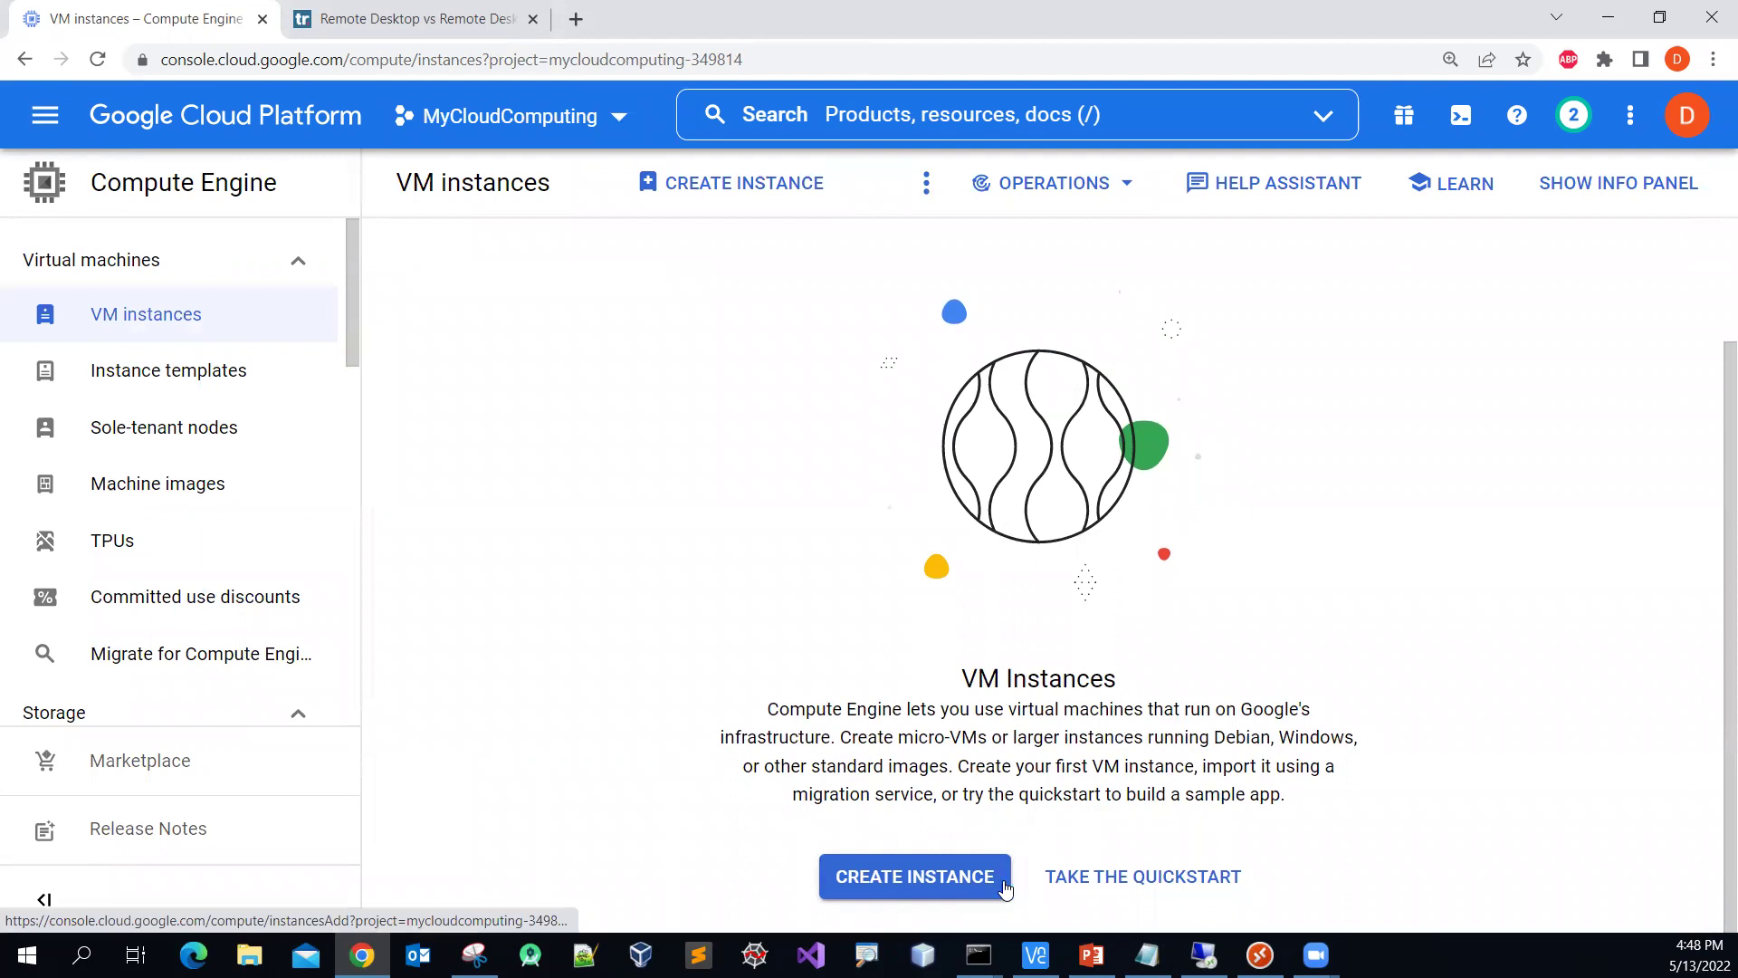
scroll(1014, 716, "up", 2)
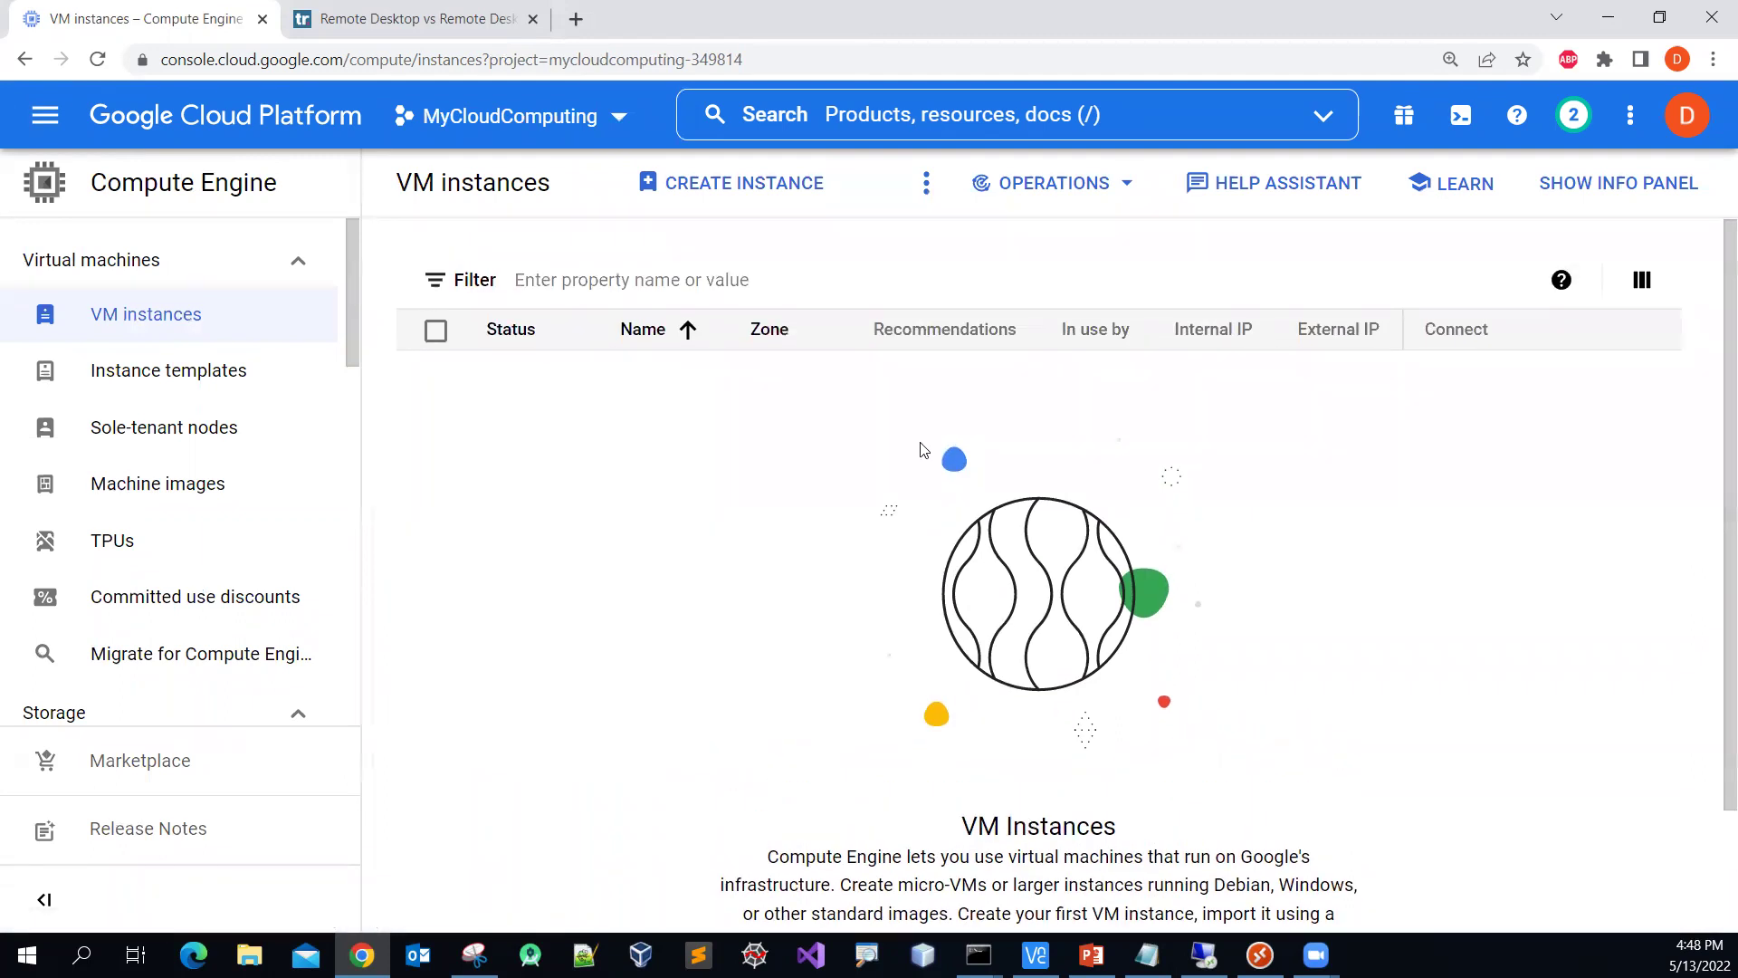
left_click(724, 190)
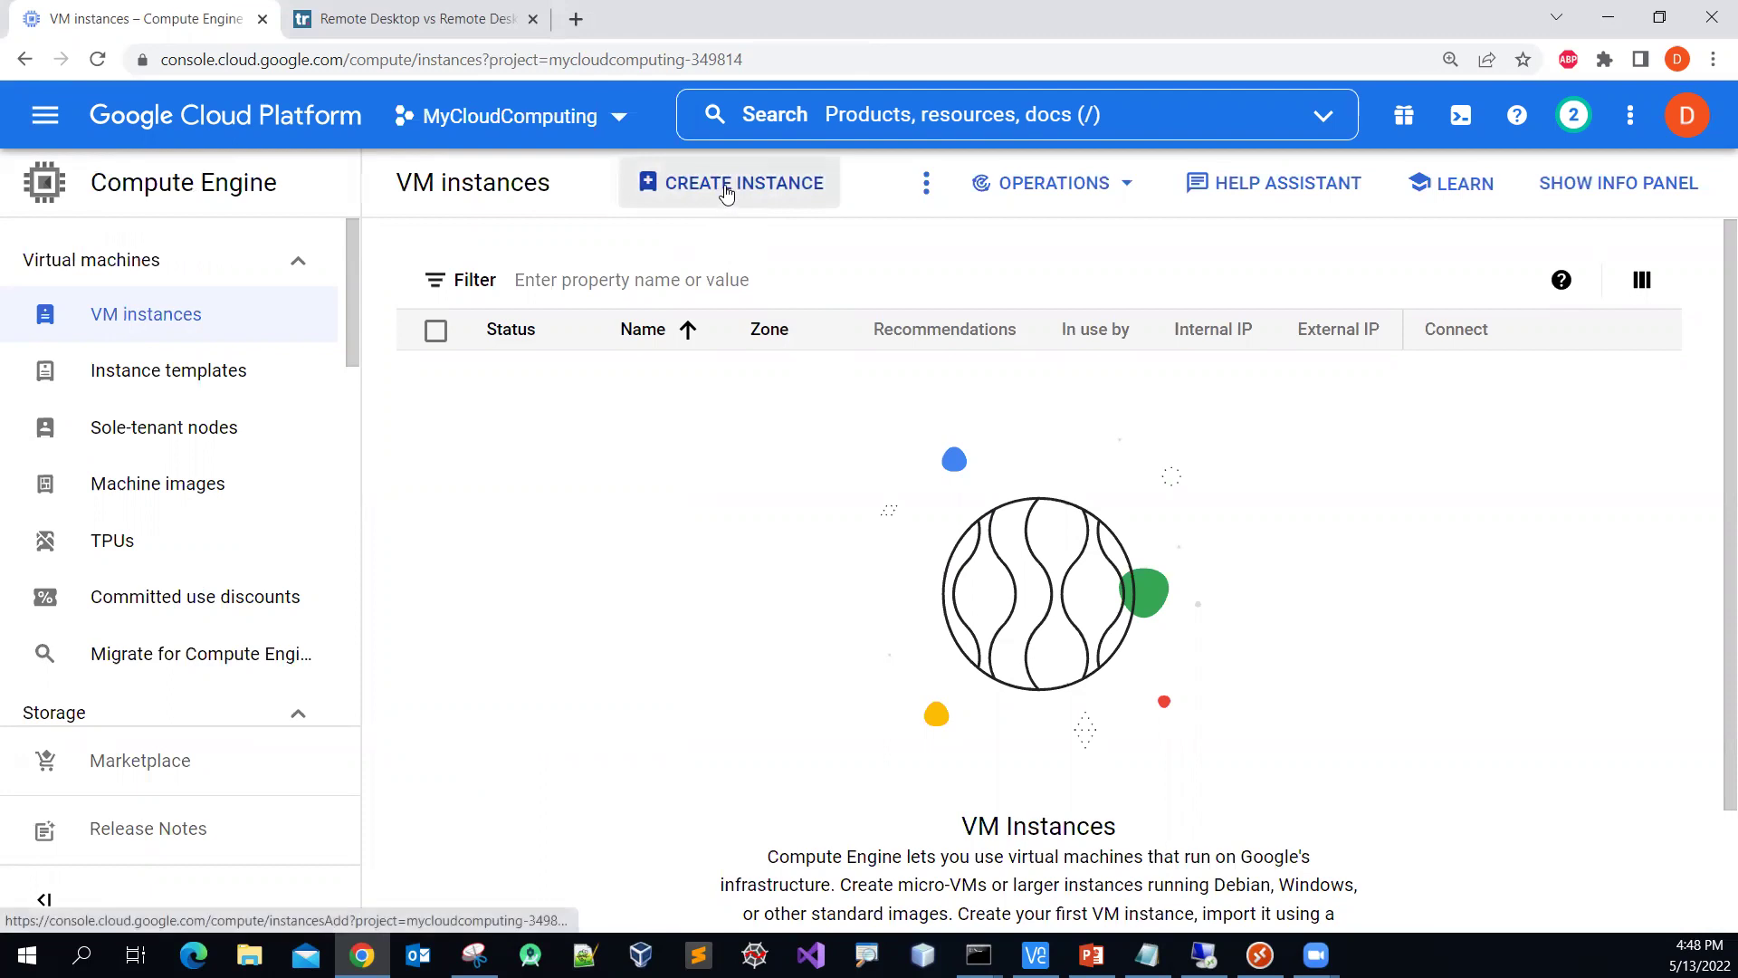
Step: Open the Create an instance form, which defaults to instance-1, us-central1-a and e2-medium
scroll(761, 489, "down", 2)
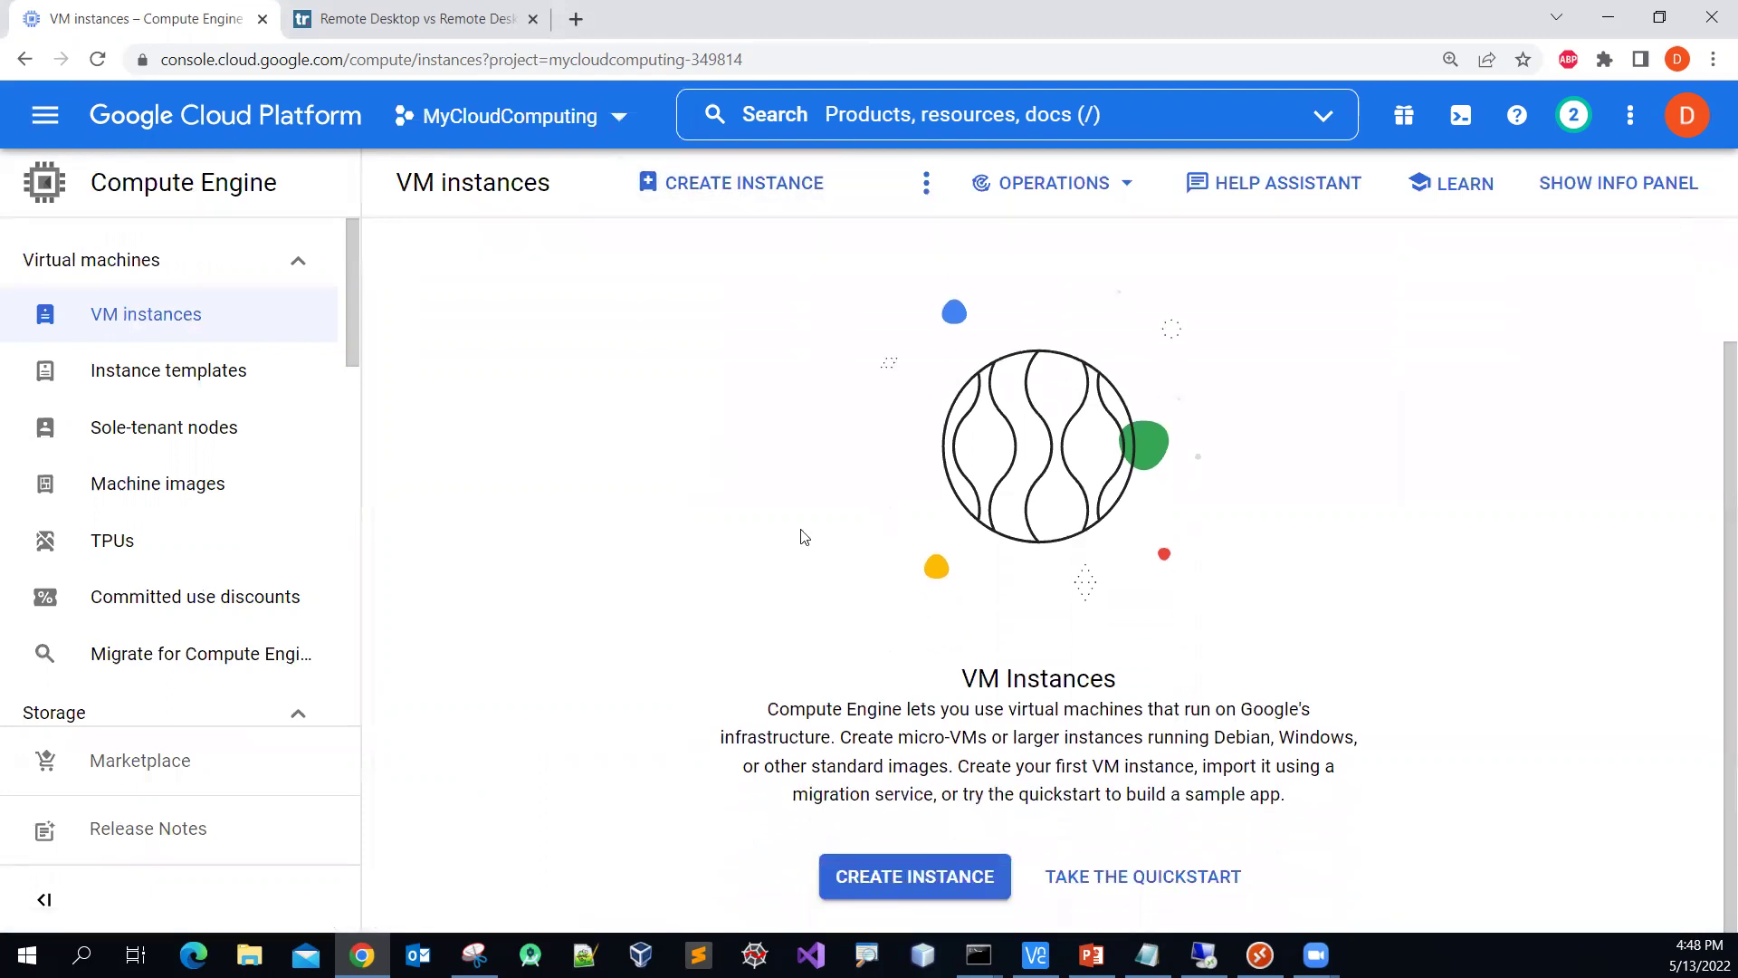
left_click(954, 892)
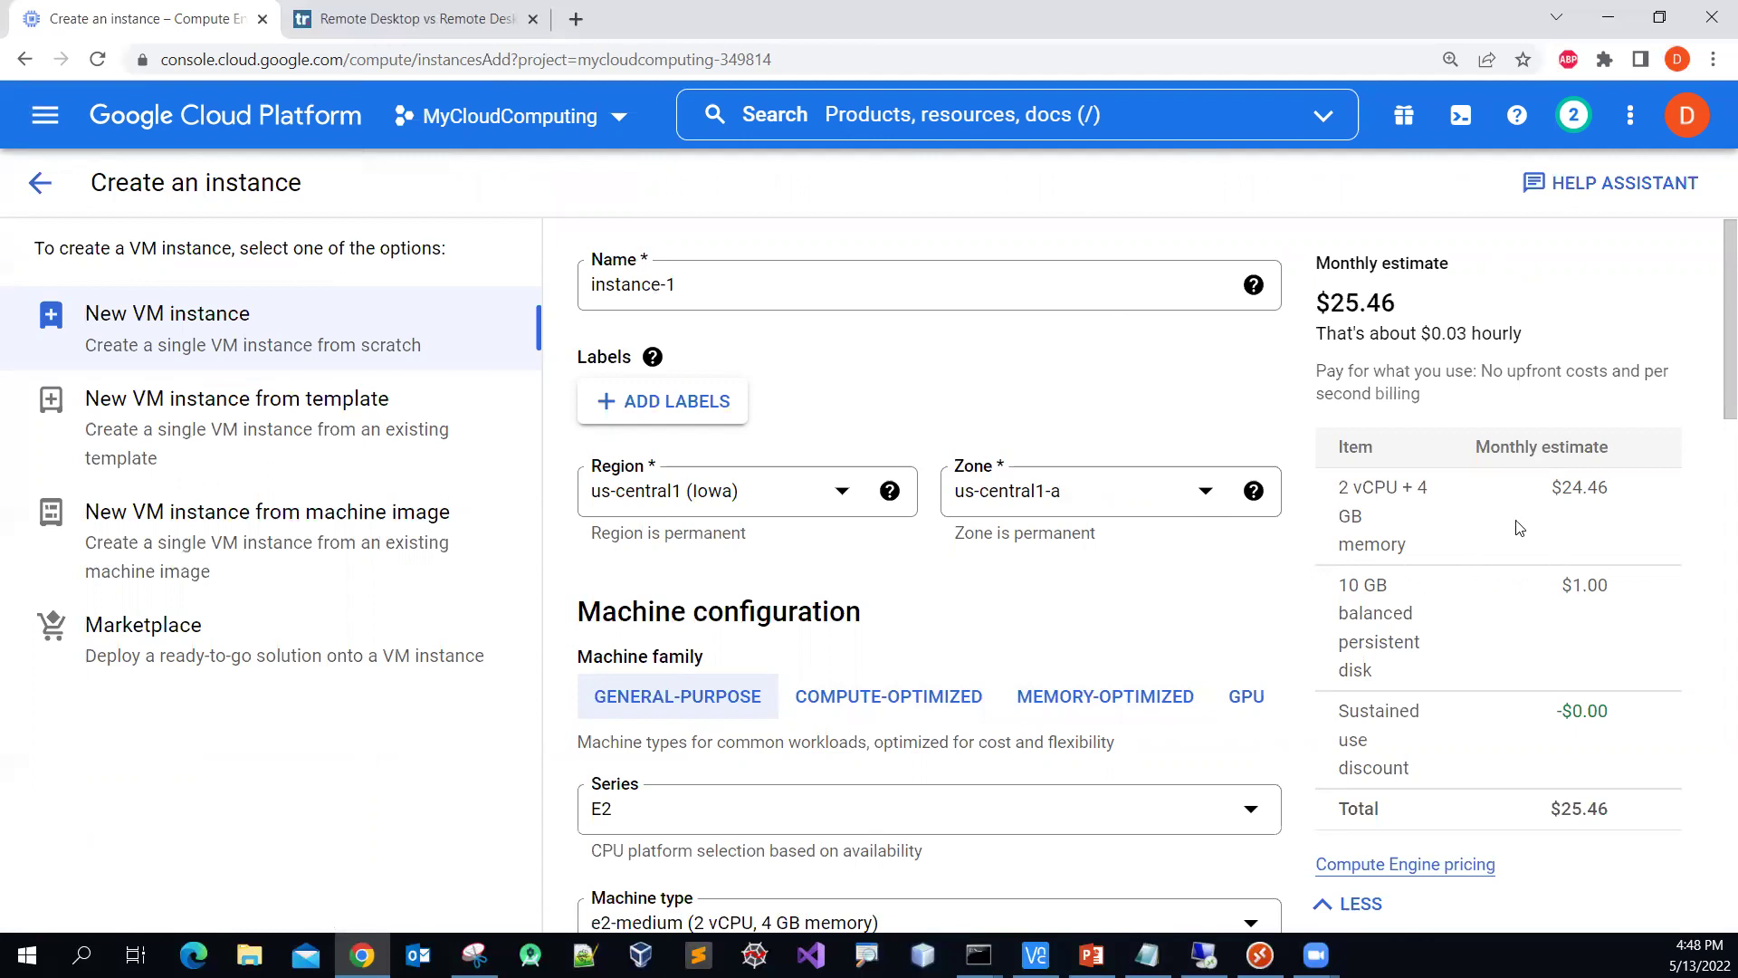
scroll(1548, 518, "down", 1)
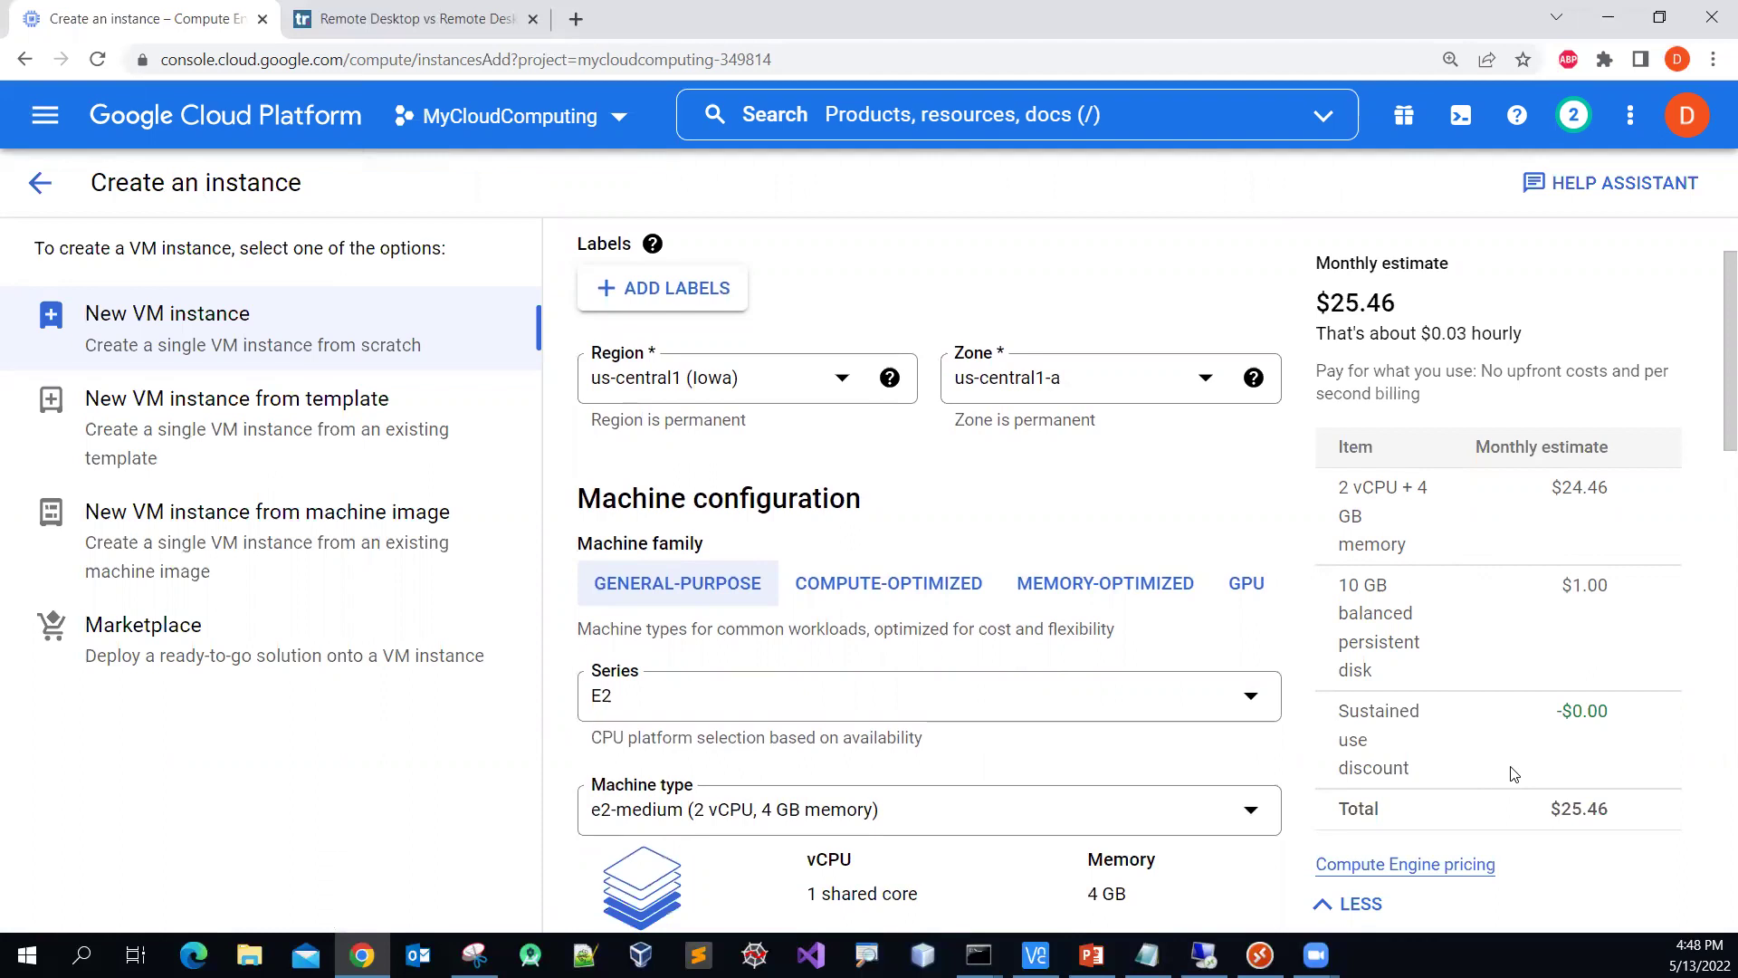
scroll(1511, 776, "up", 2)
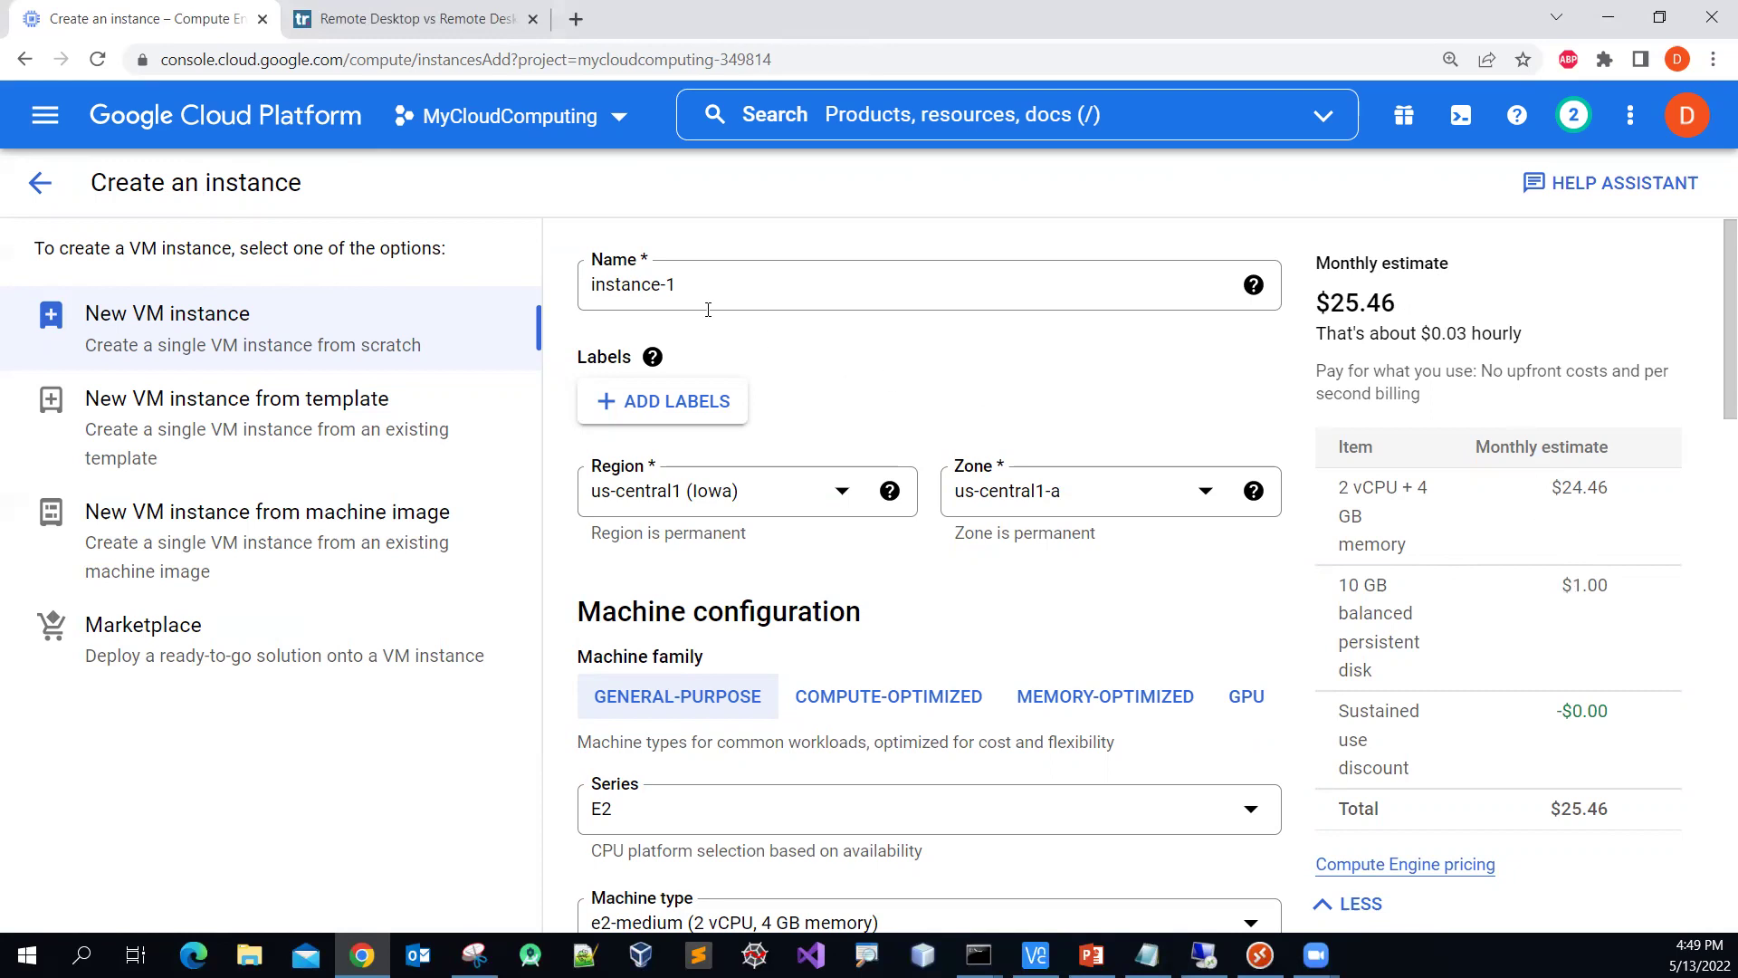
Step: Replace the default instance name instance-1 with ws2012r2
left_click(693, 284)
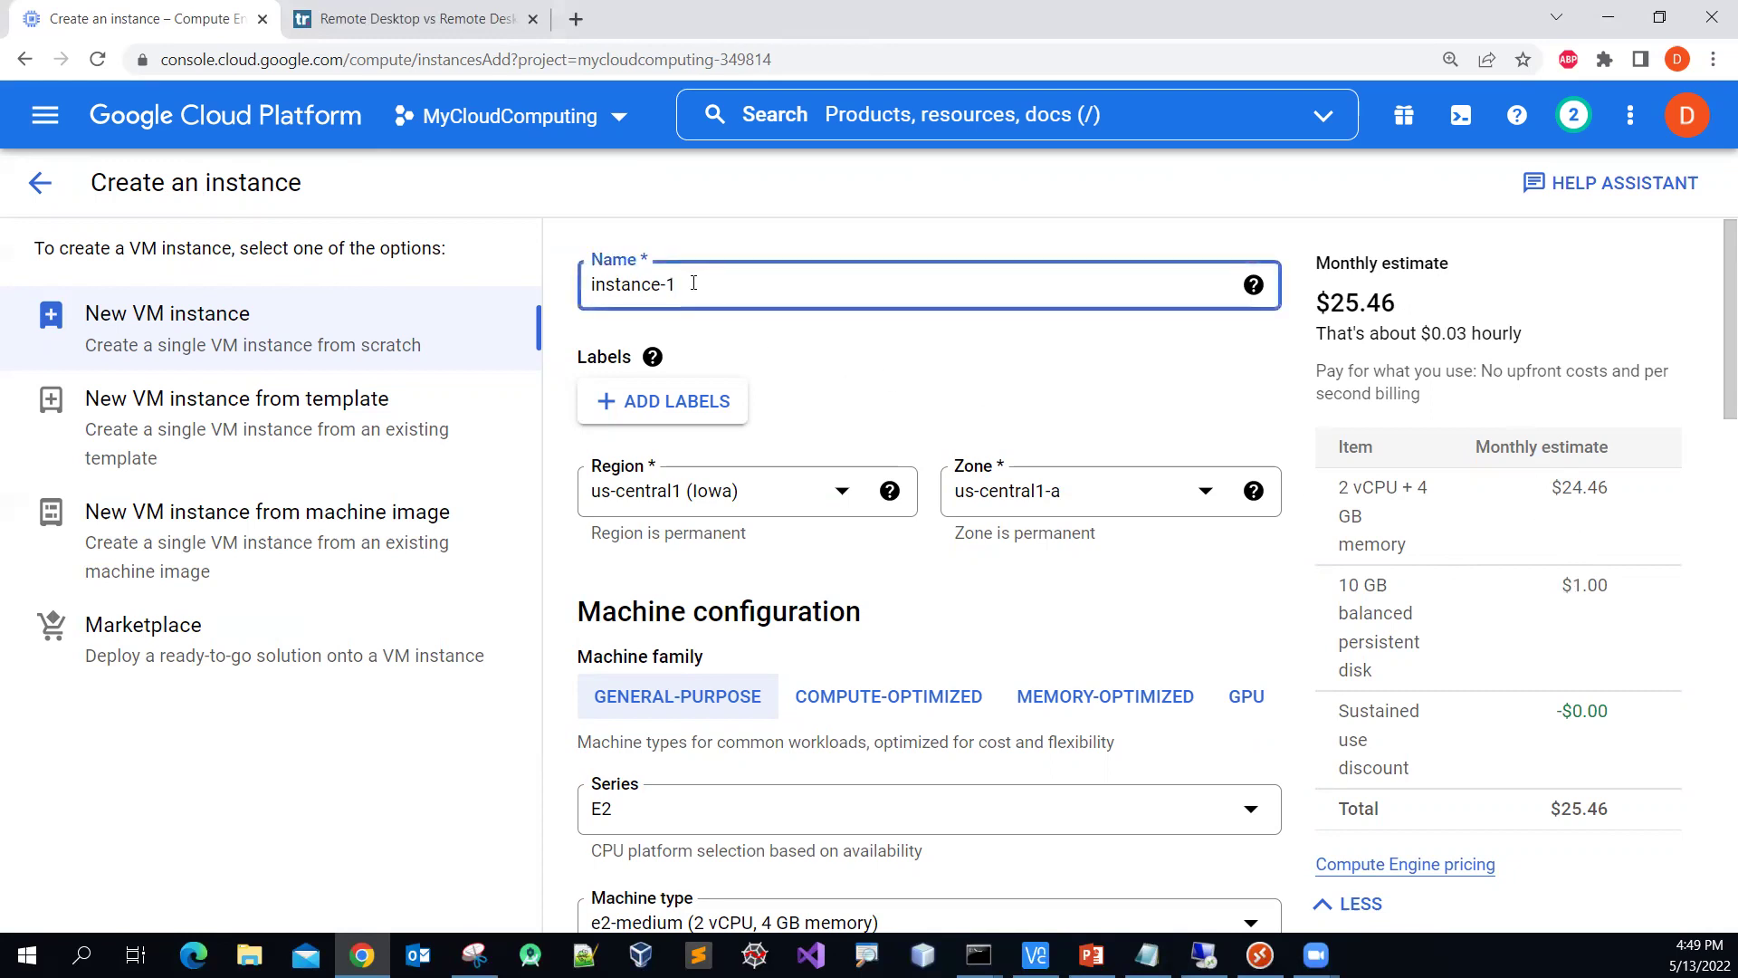
key("BackSpace")
key("BackSpace")
key("BackSpace")
key("BackSpace")
key("BackSpace")
key("BackSpace")
key("BackSpace")
key("BackSpace")
key("BackSpace")
key("BackSpace")
type("w")
left_click(935, 368)
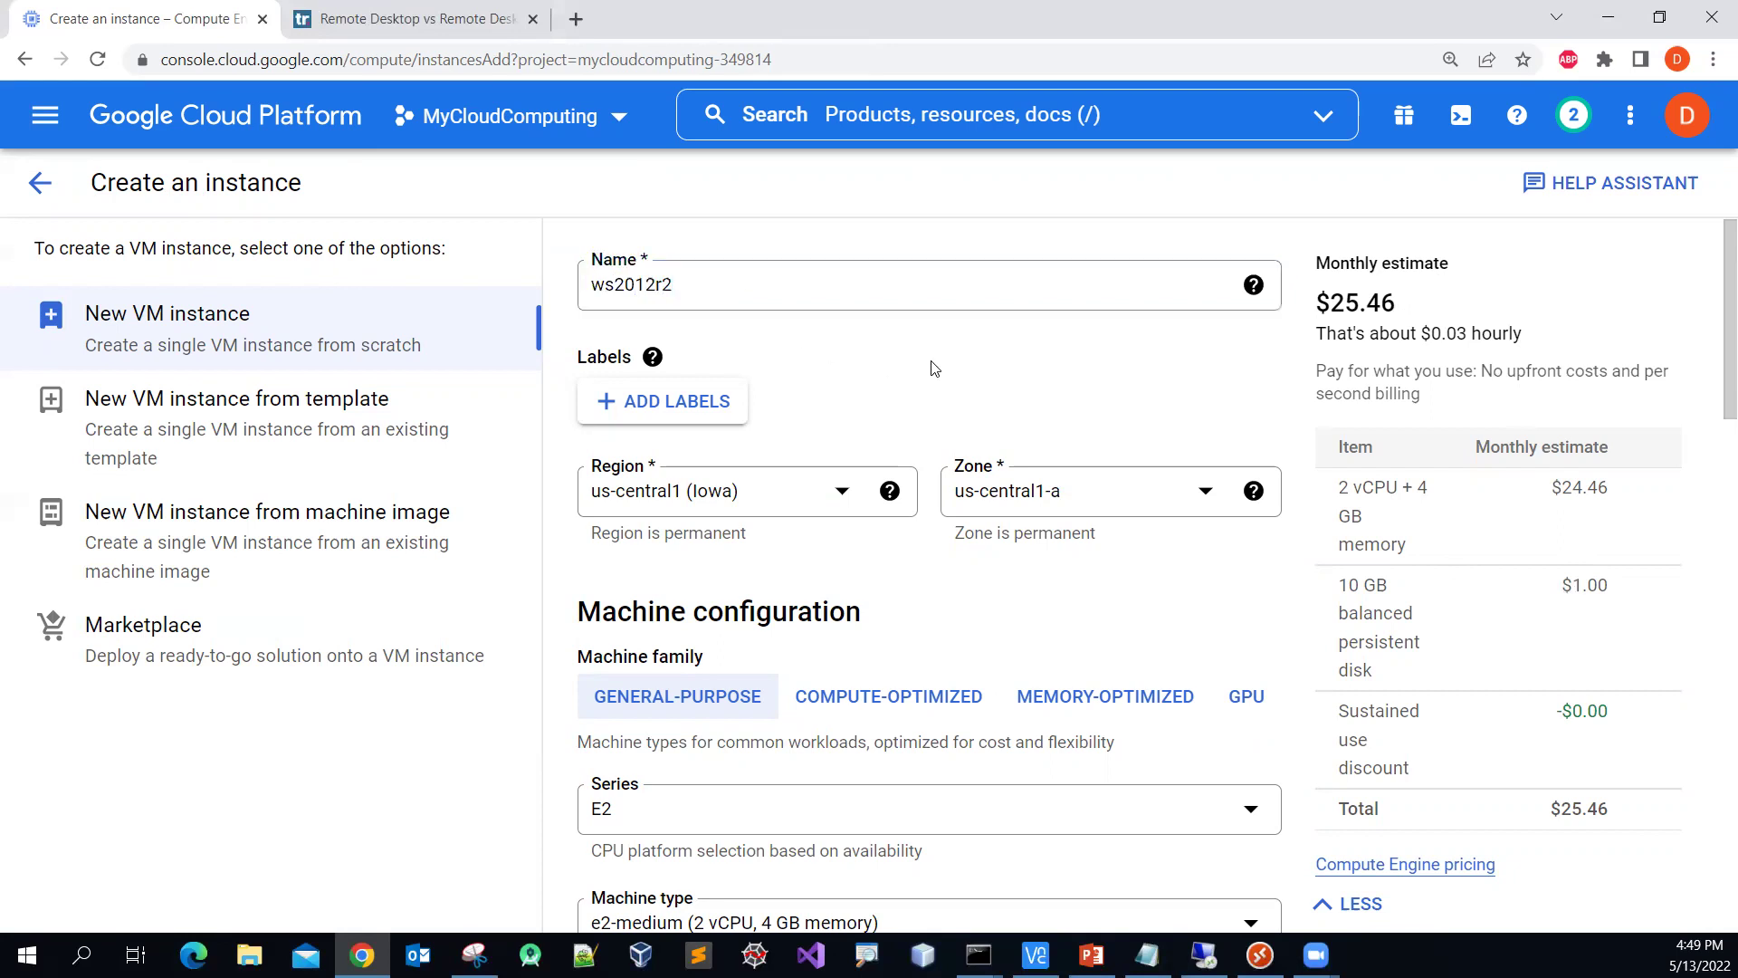
scroll(935, 369, "down", 1)
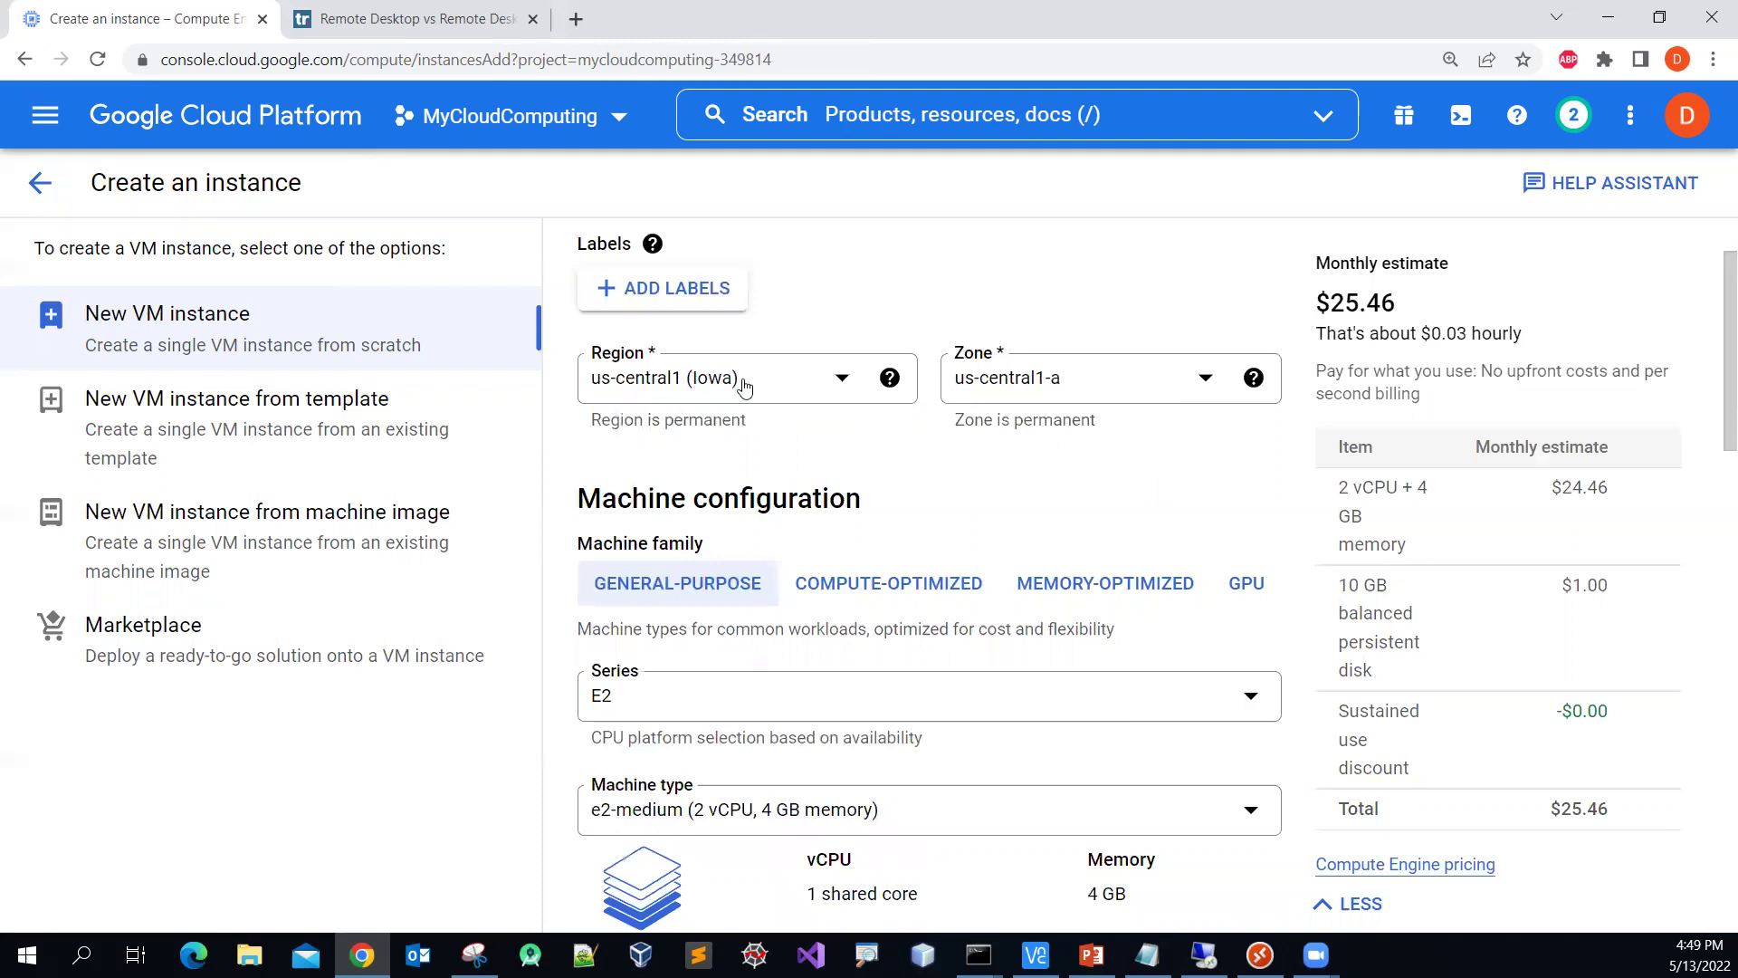
scroll(957, 498, "down", 2)
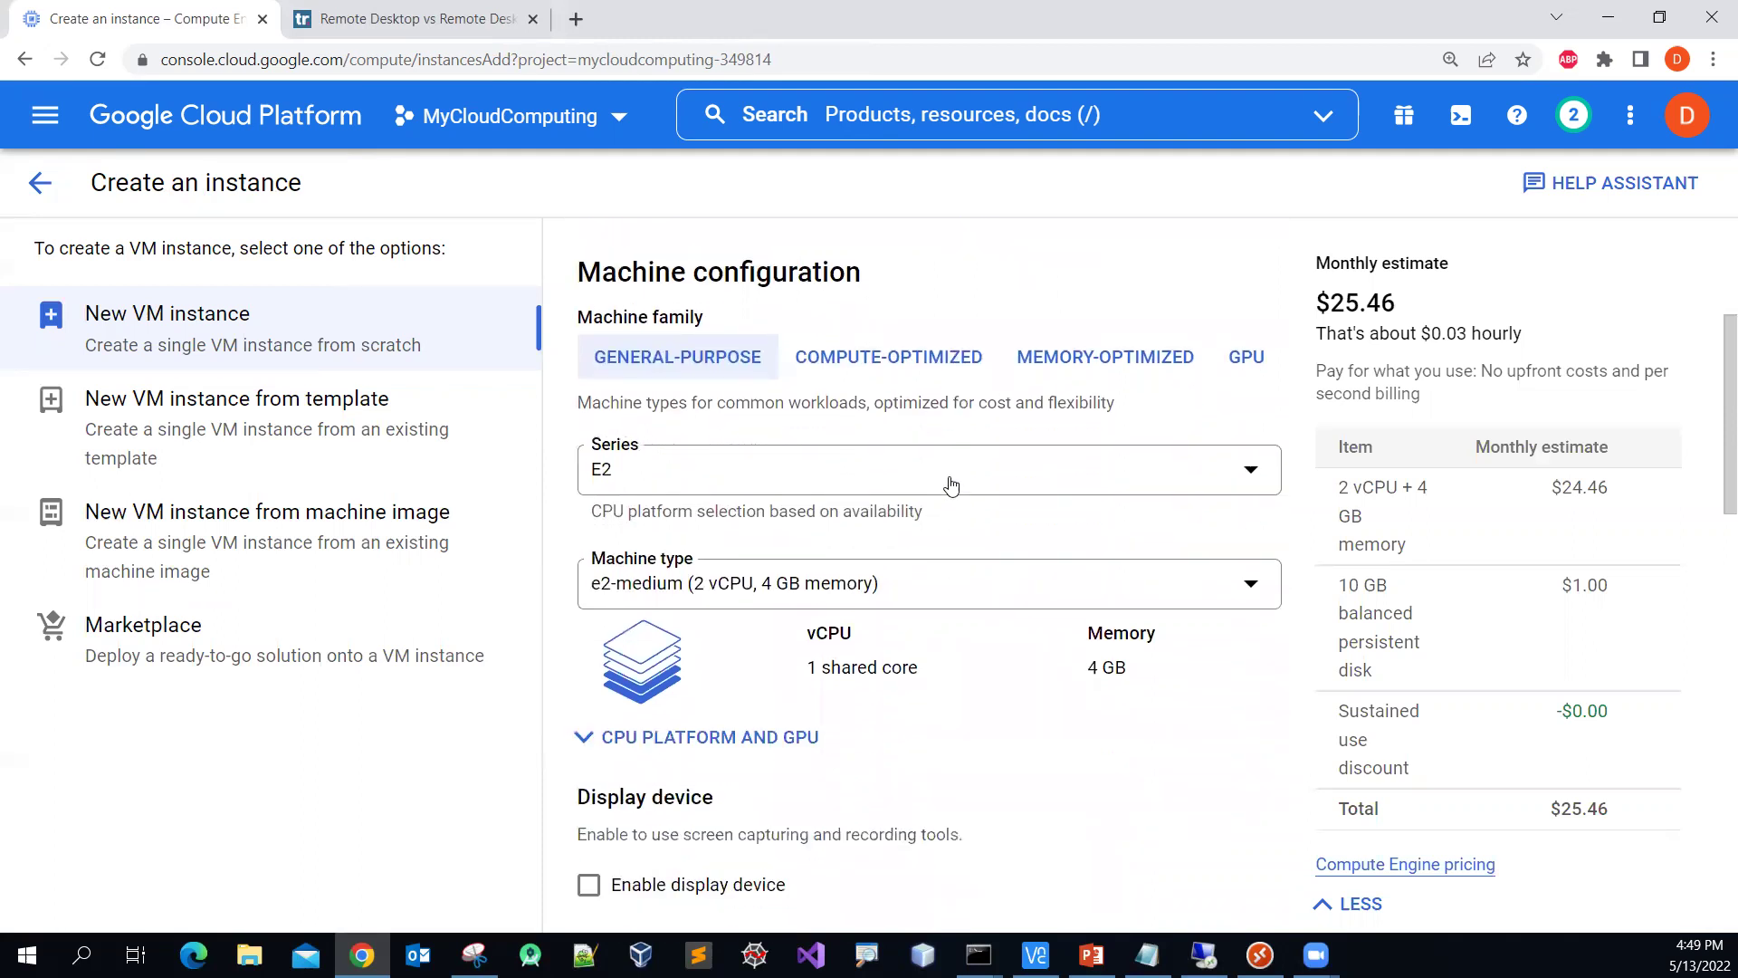
scroll(949, 480, "down", 2)
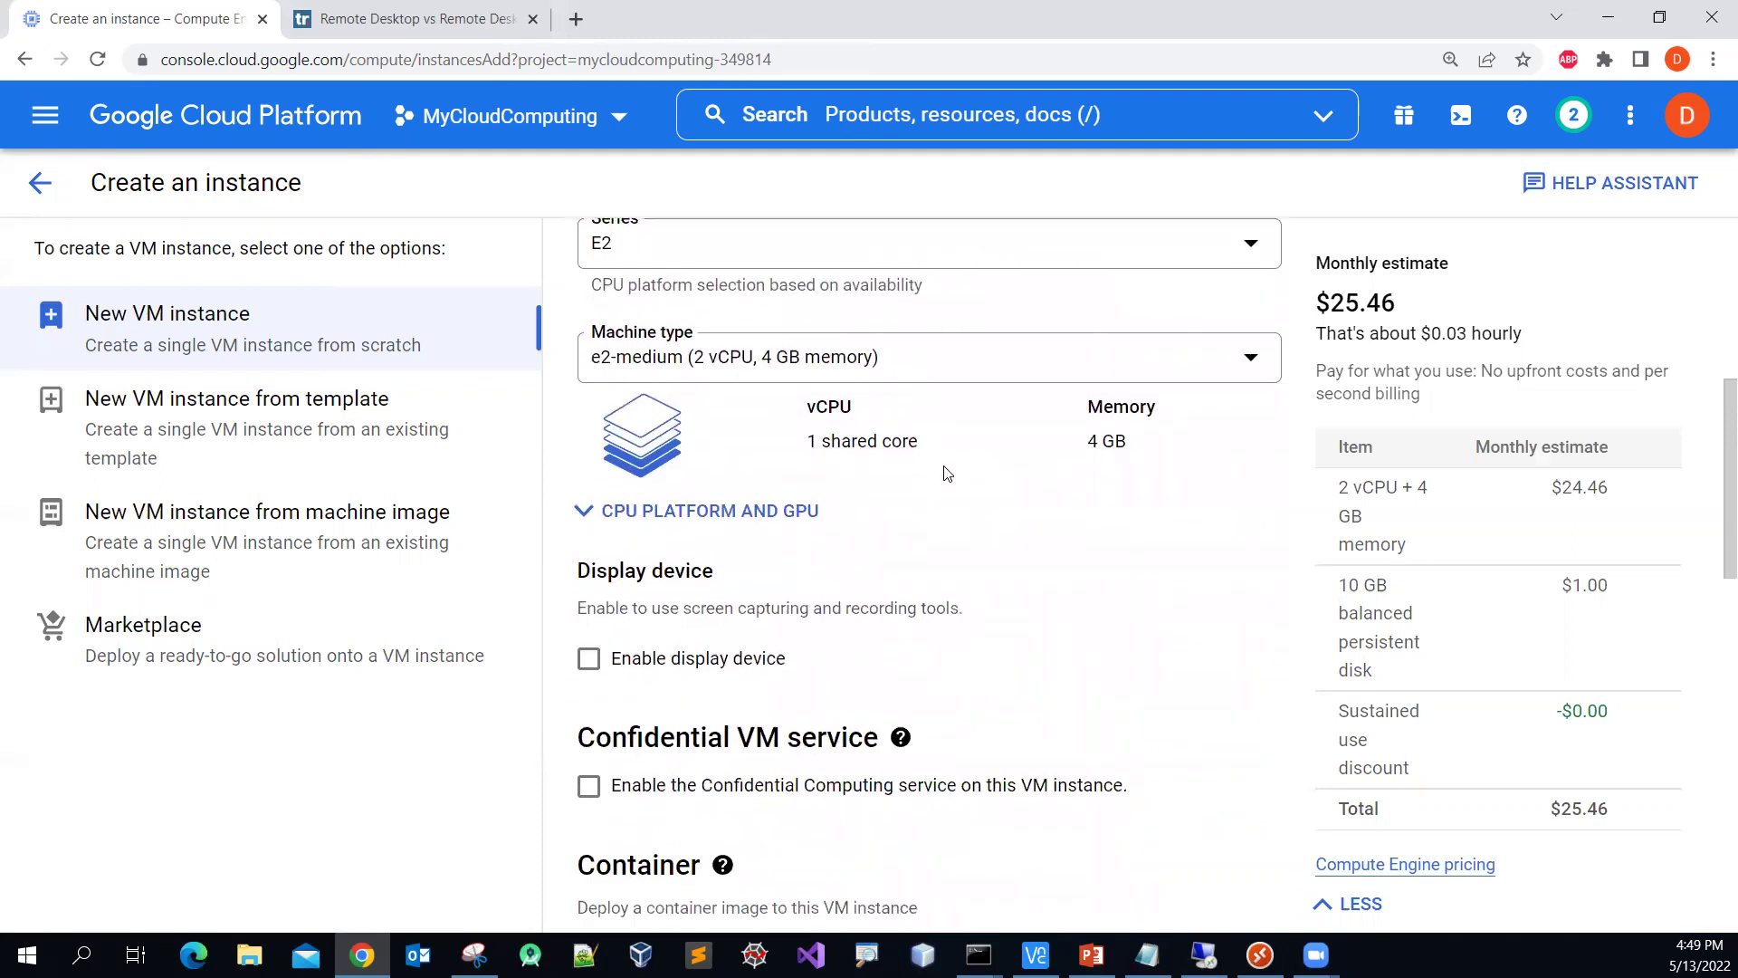
scroll(946, 473, "down", 6)
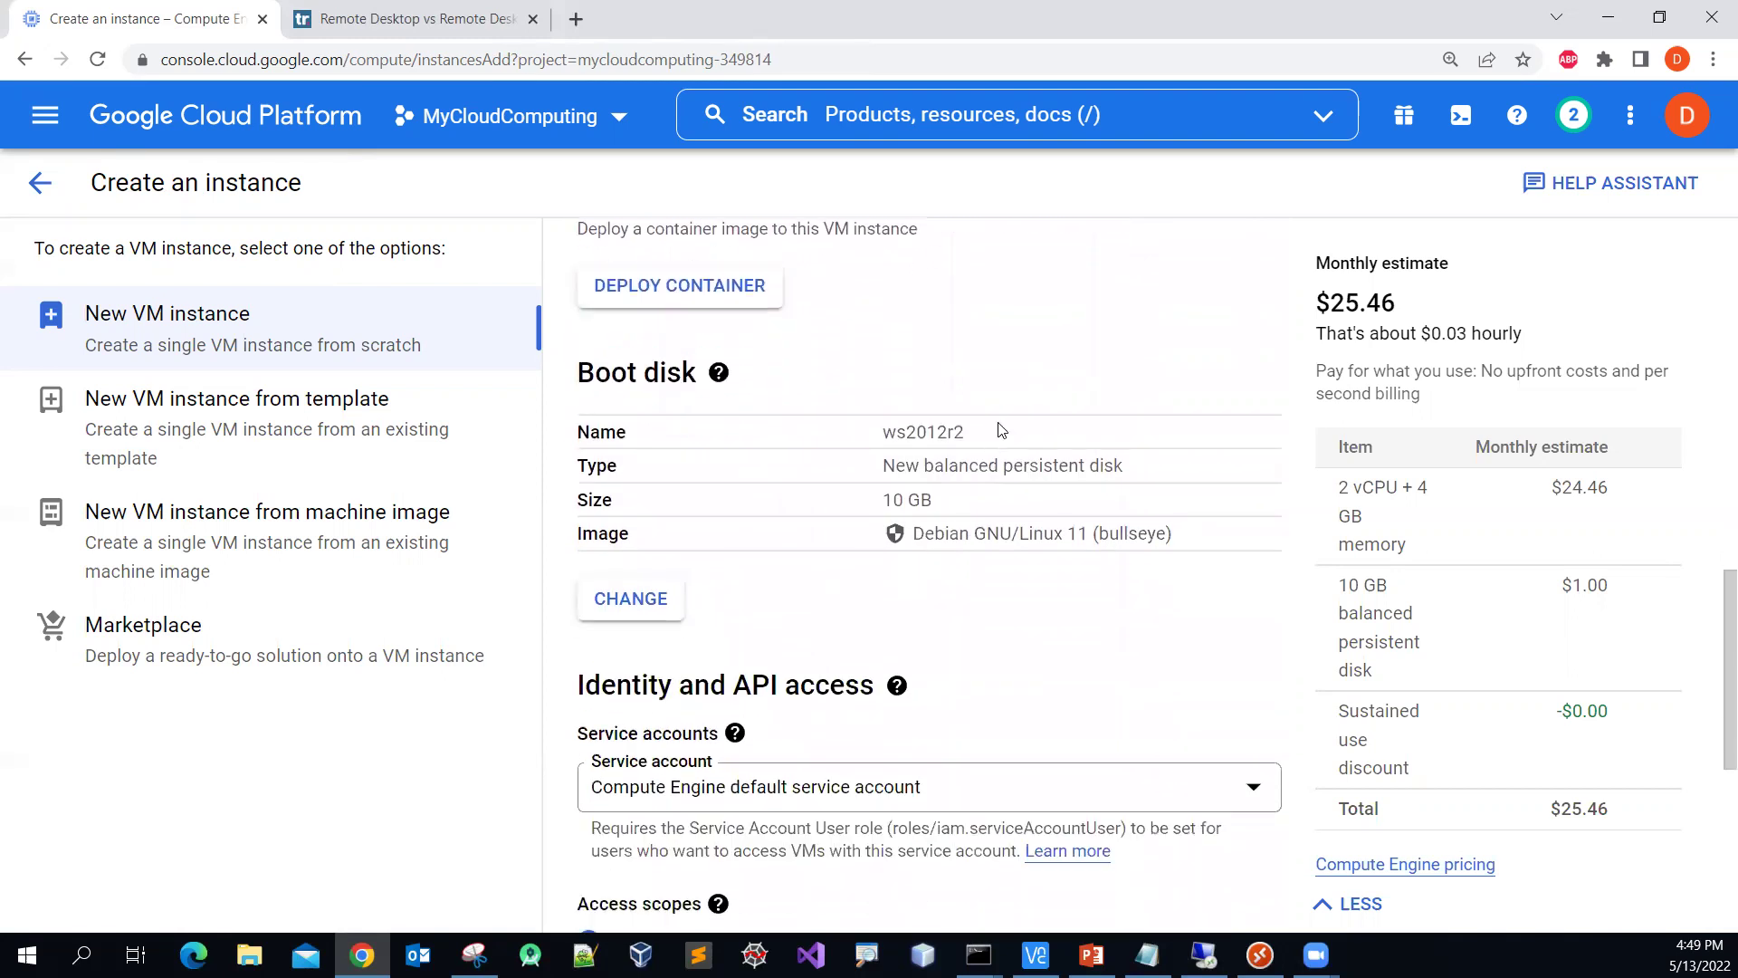
scroll(1001, 430, "down", 1)
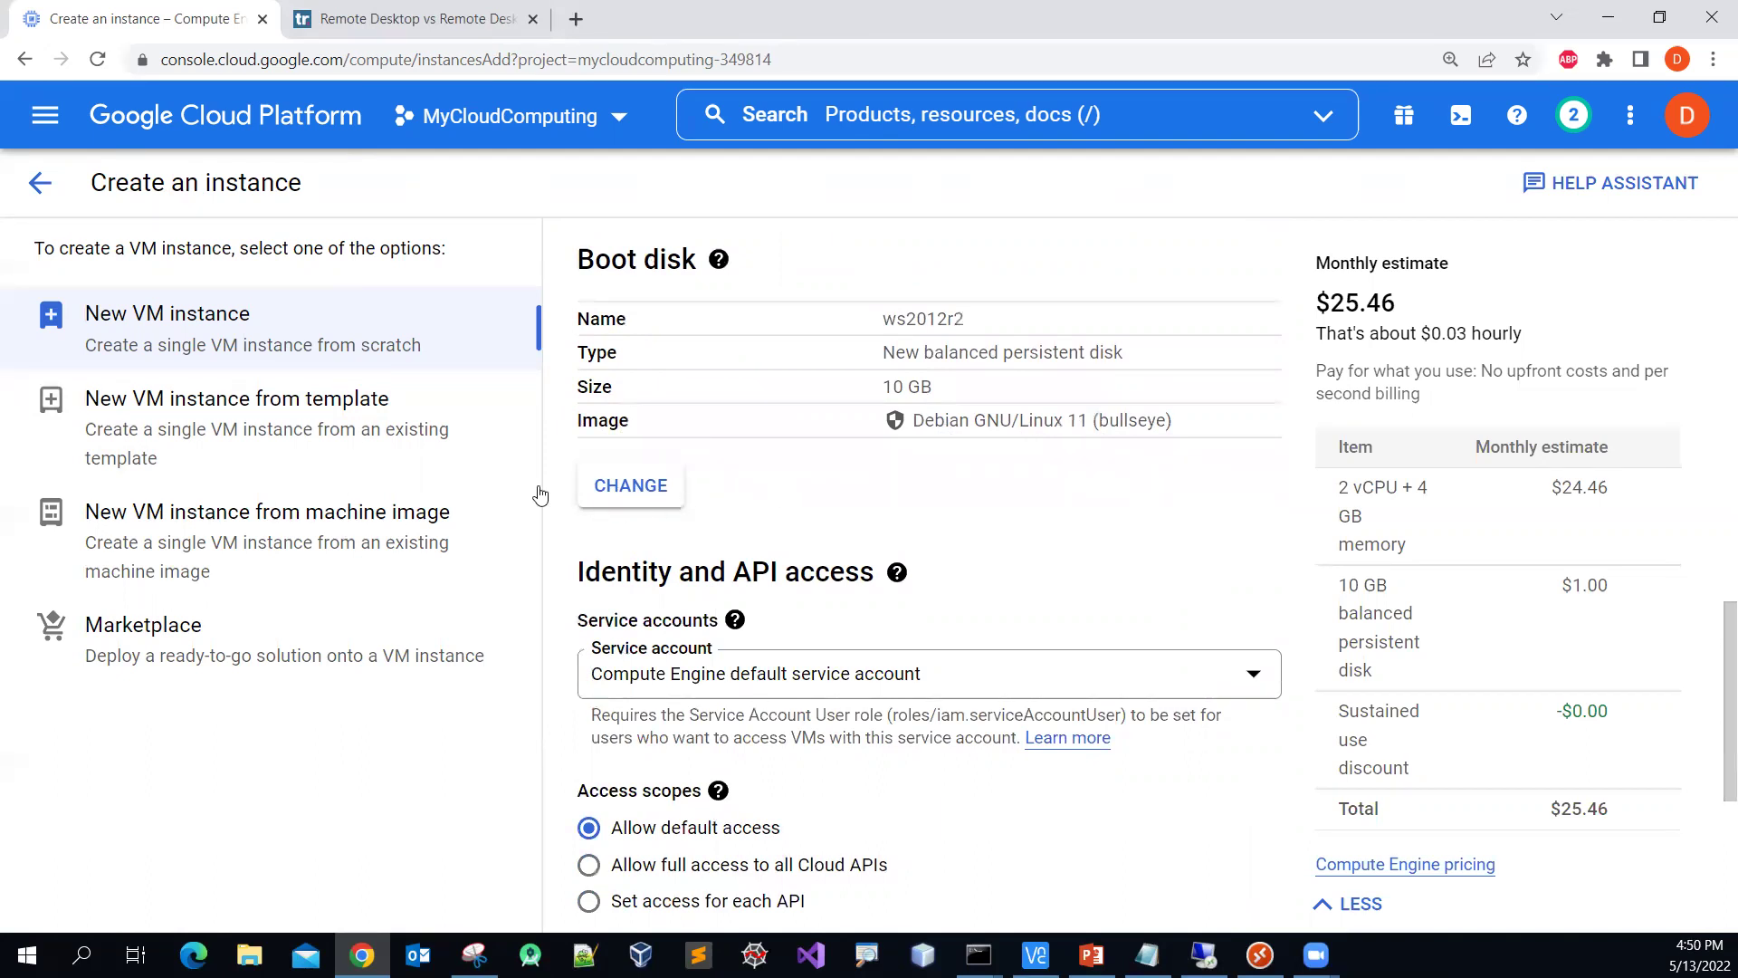
Step: Change the boot disk's operating system to Windows Server
left_click(631, 489)
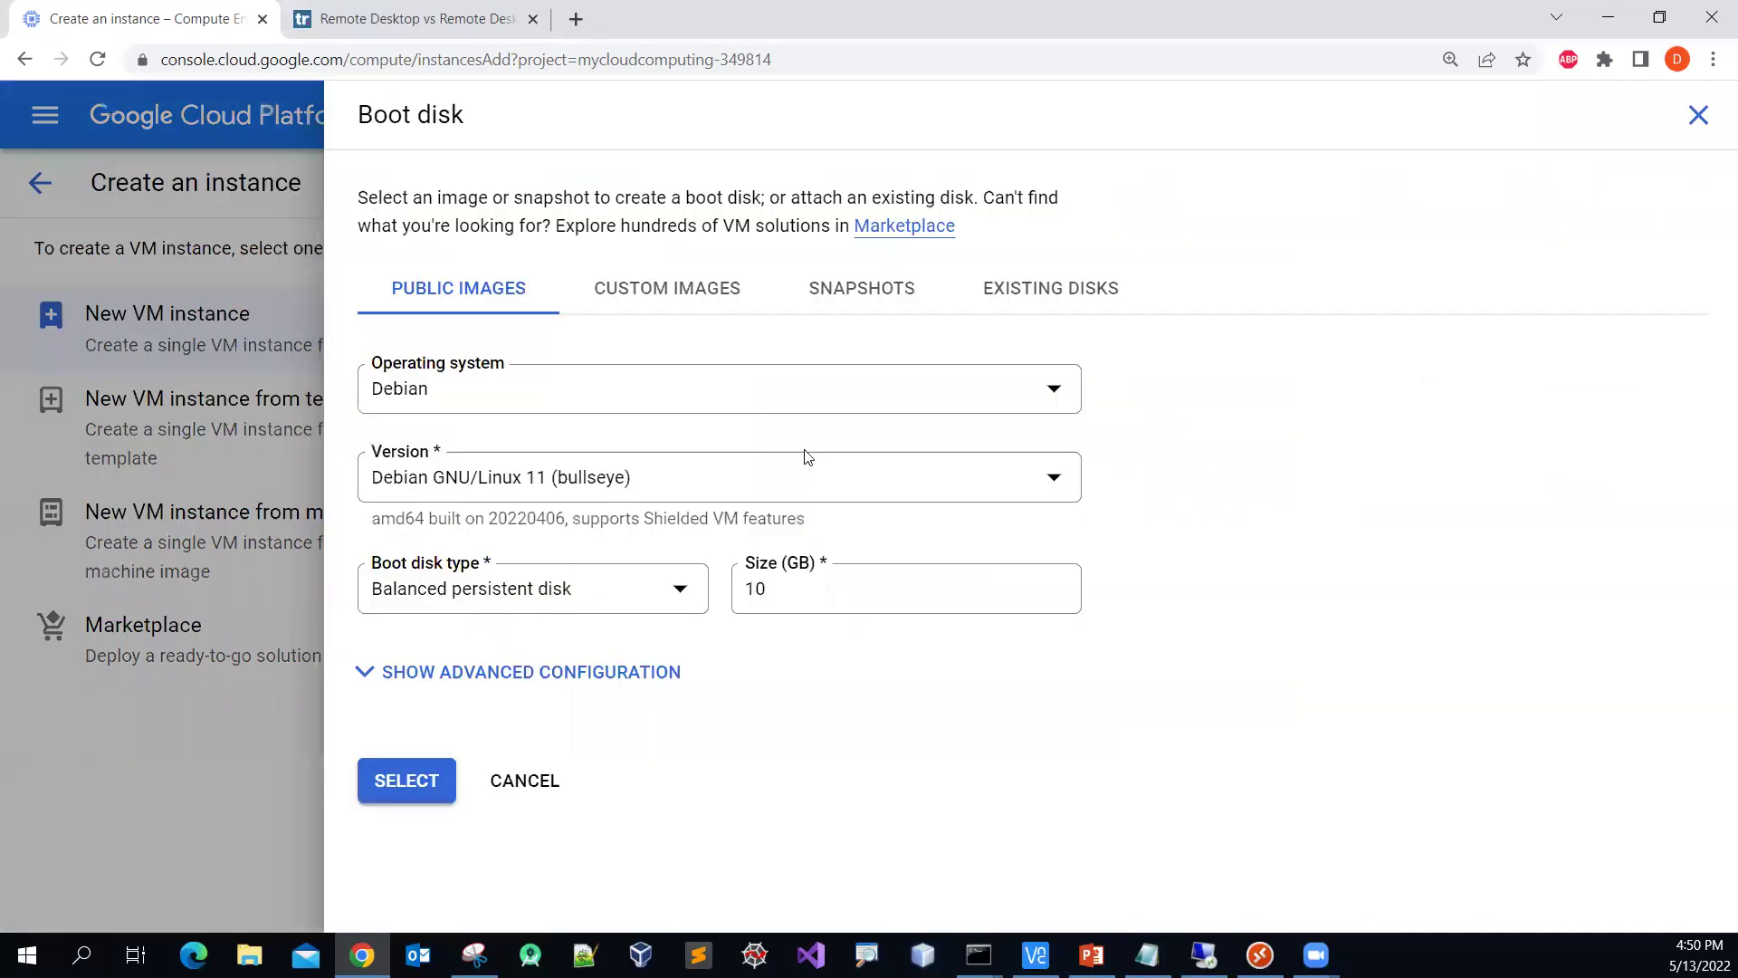
left_click(1014, 398)
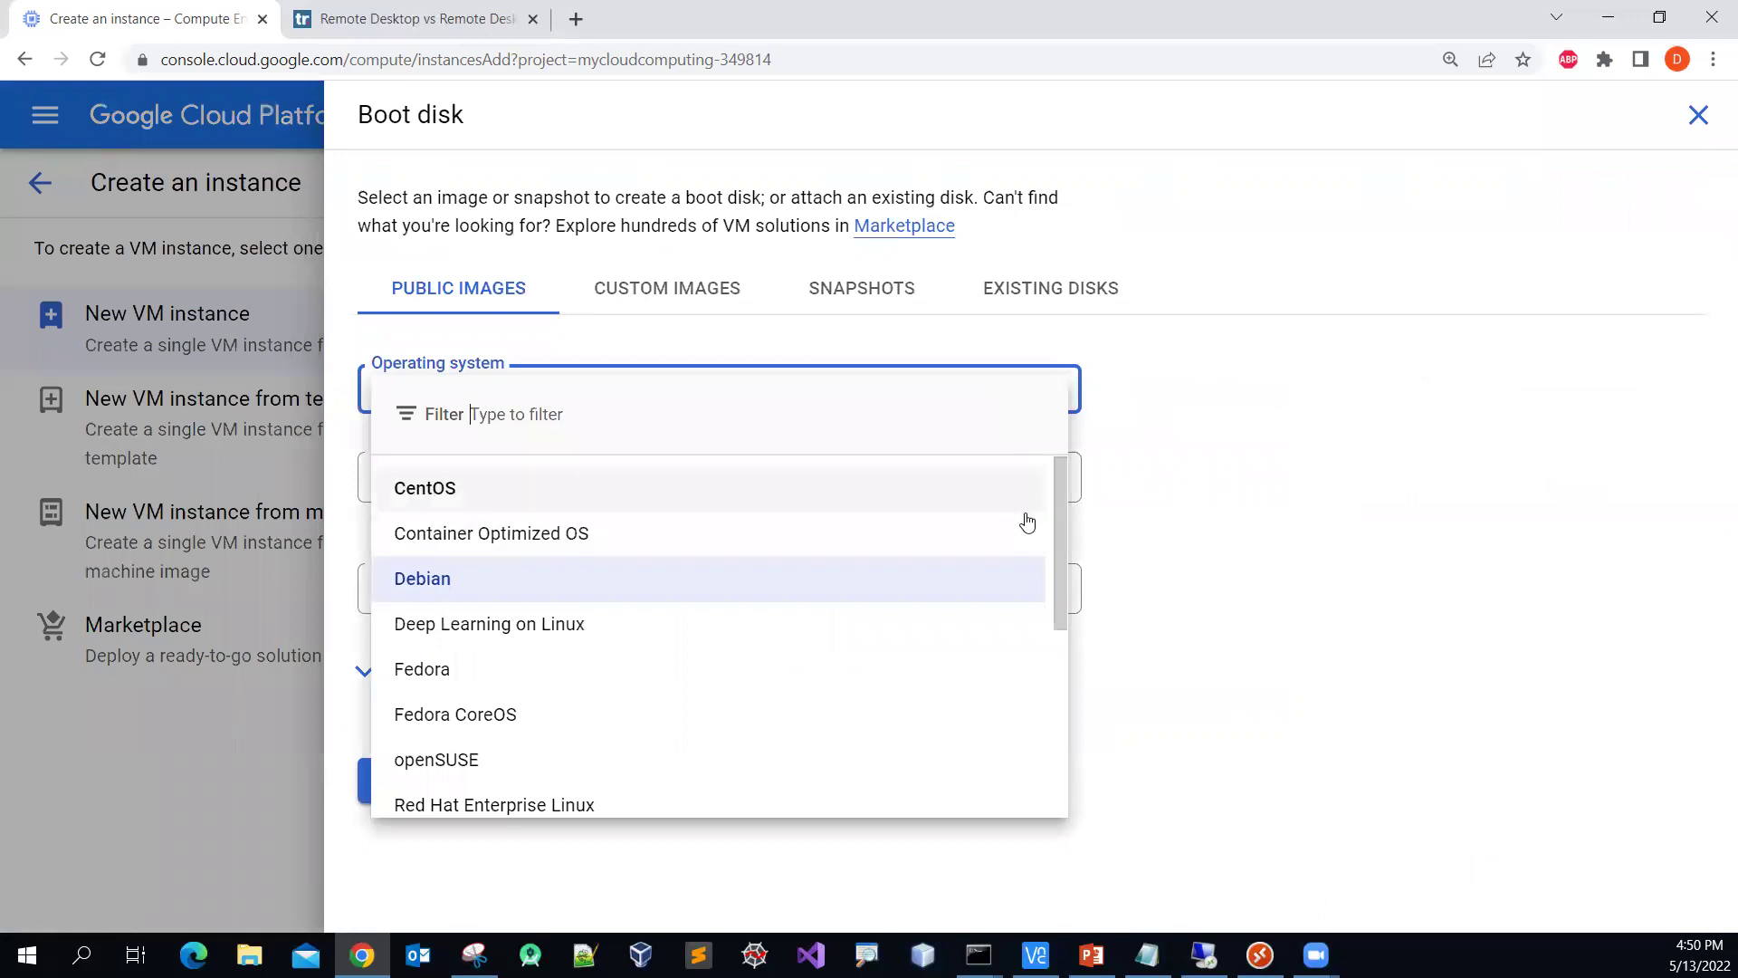
scroll(1000, 584, "down", 1)
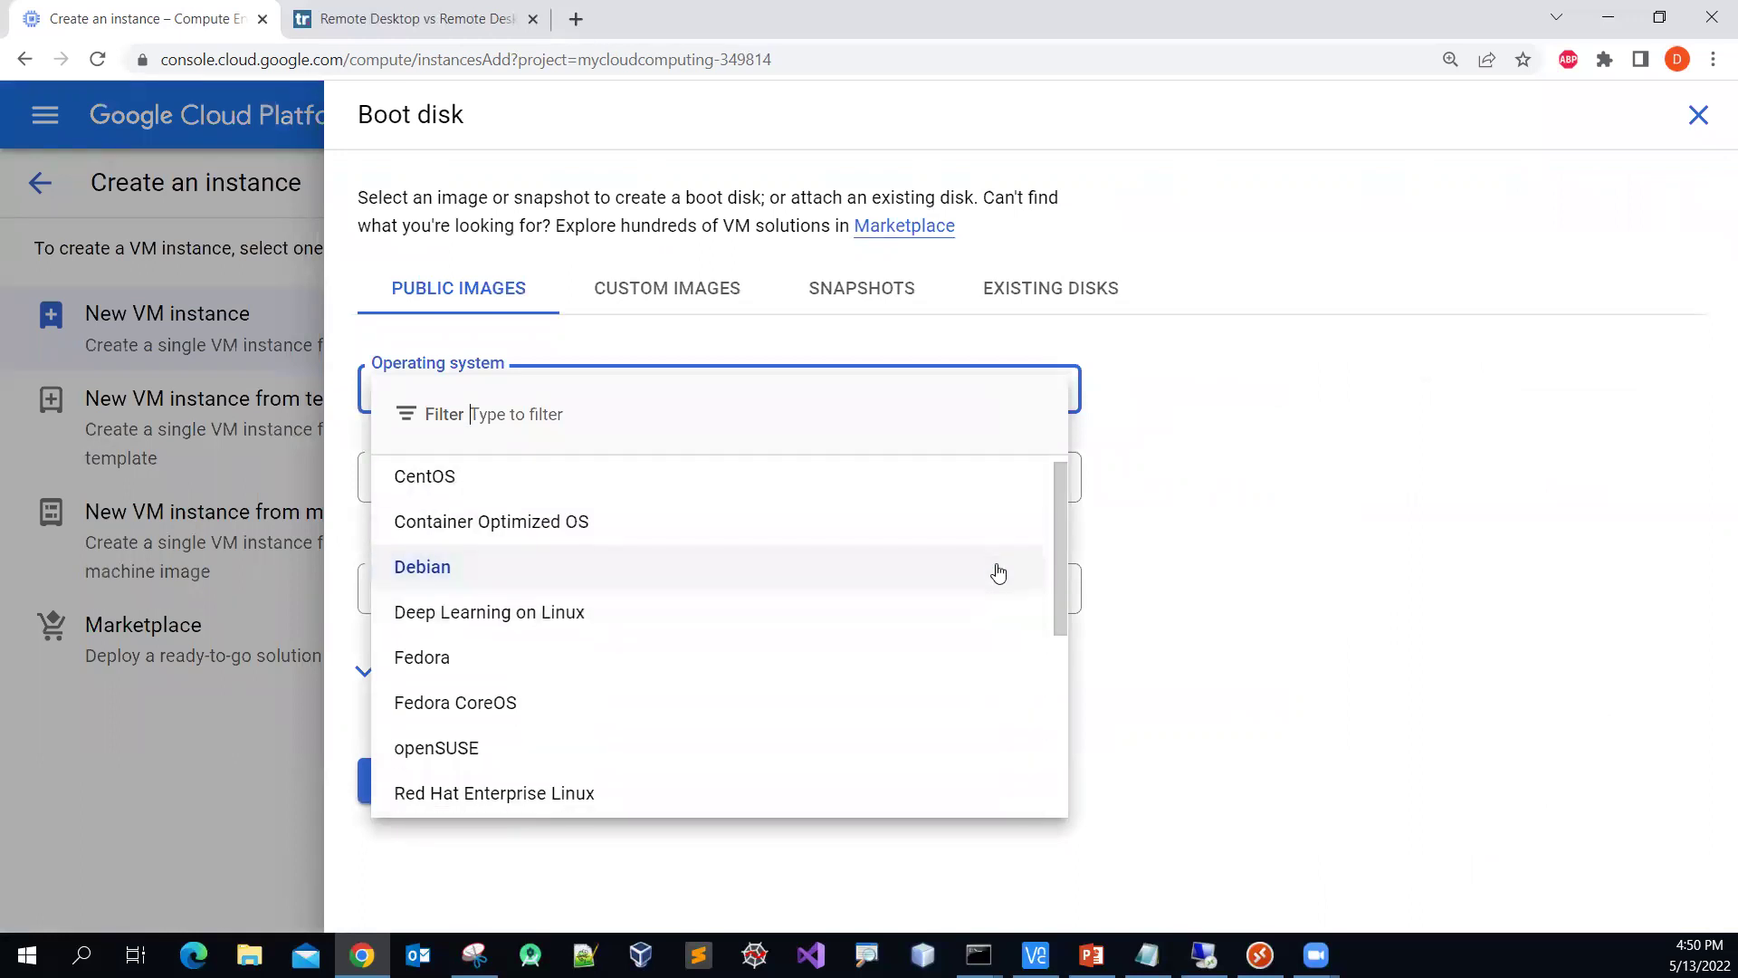
scroll(1000, 574, "down", 4)
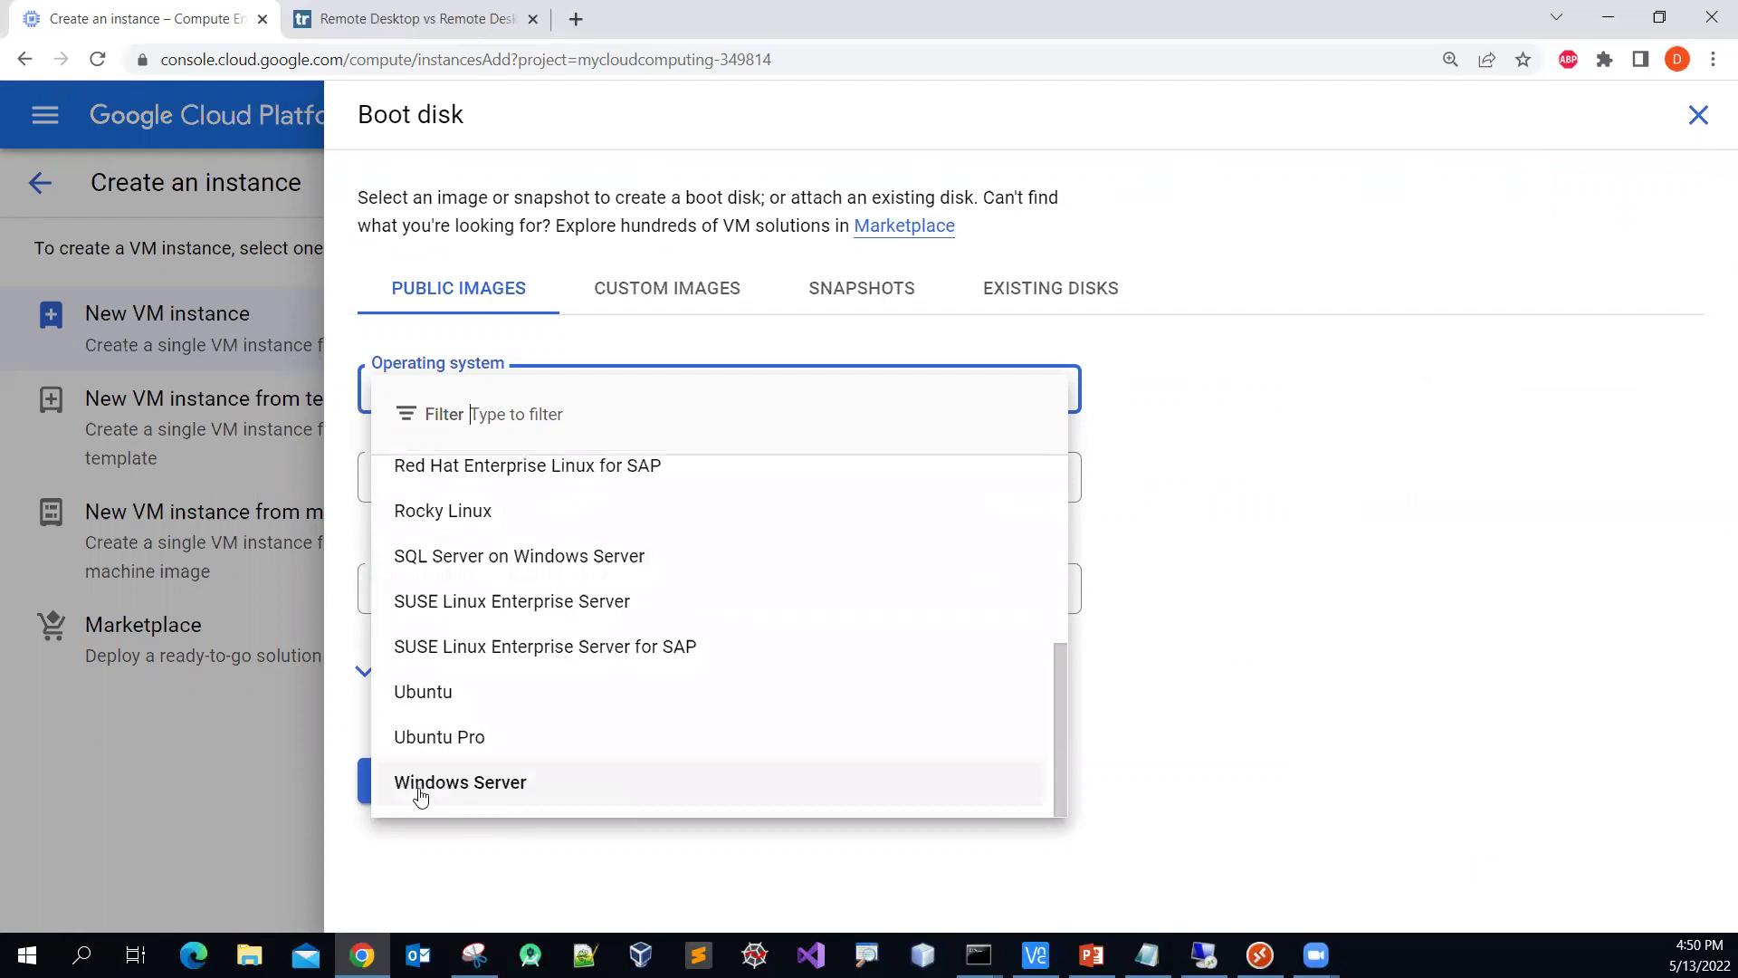
left_click(535, 792)
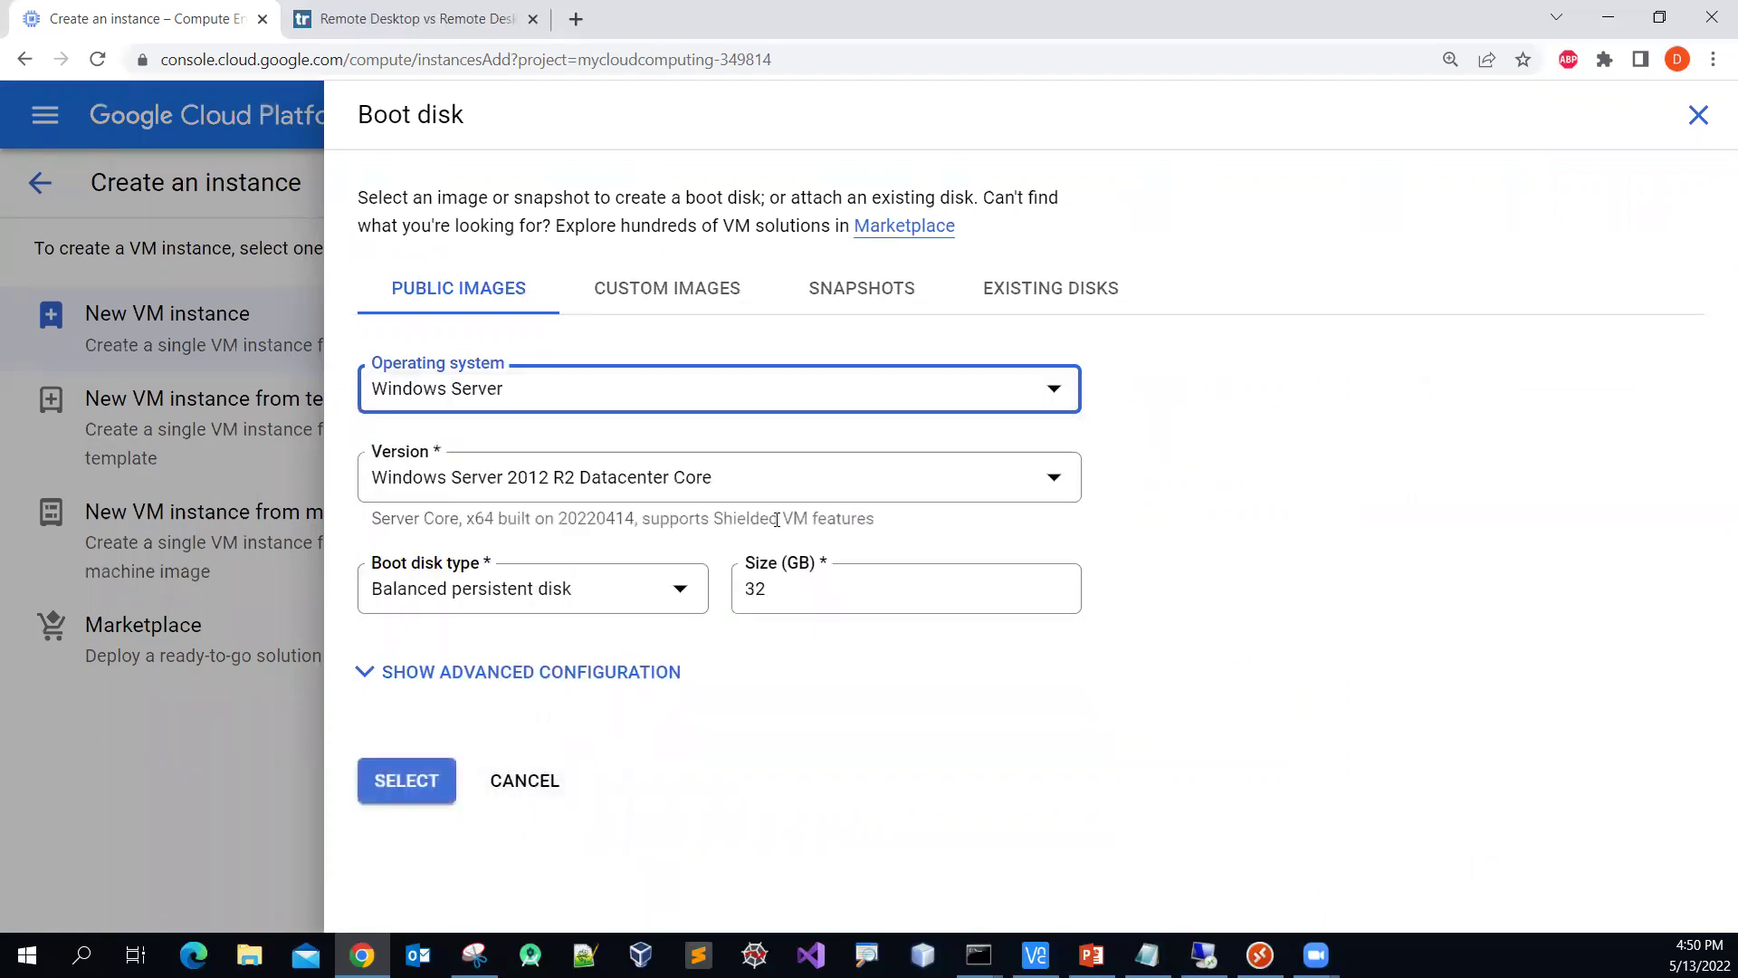
Step: Pick Windows Server 2012 R2 Datacenter on a 50 GB disk and apply it as the boot disk
left_click(984, 477)
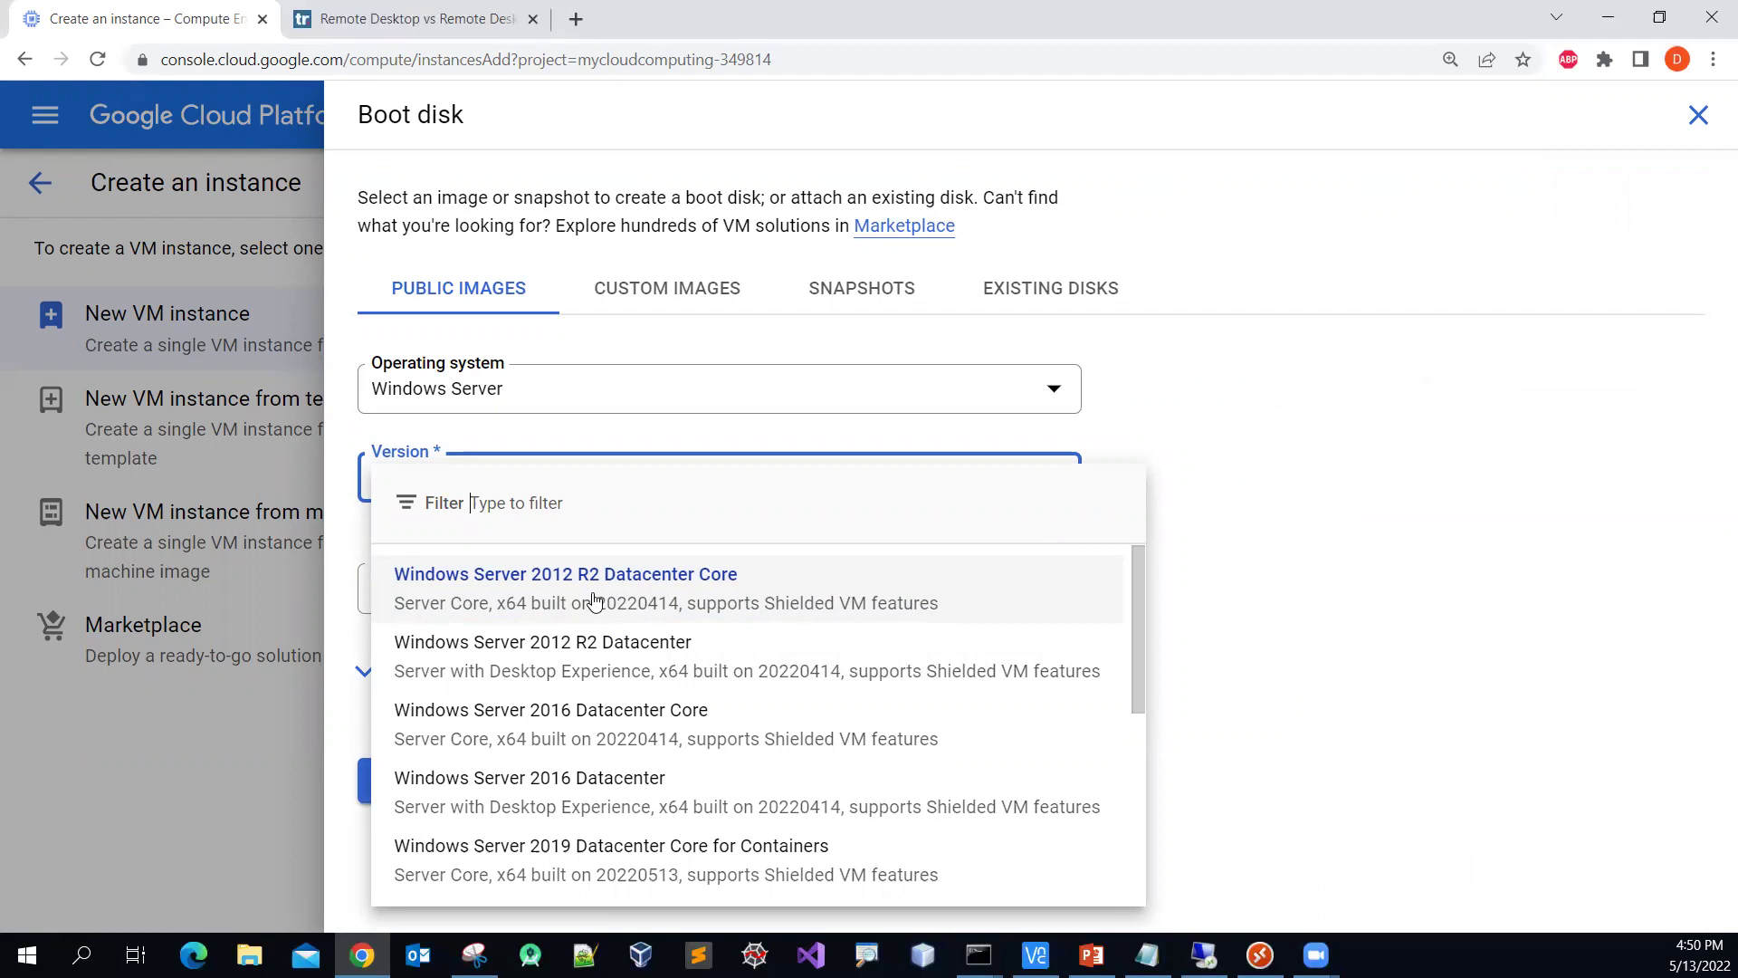
scroll(600, 709, "down", 1)
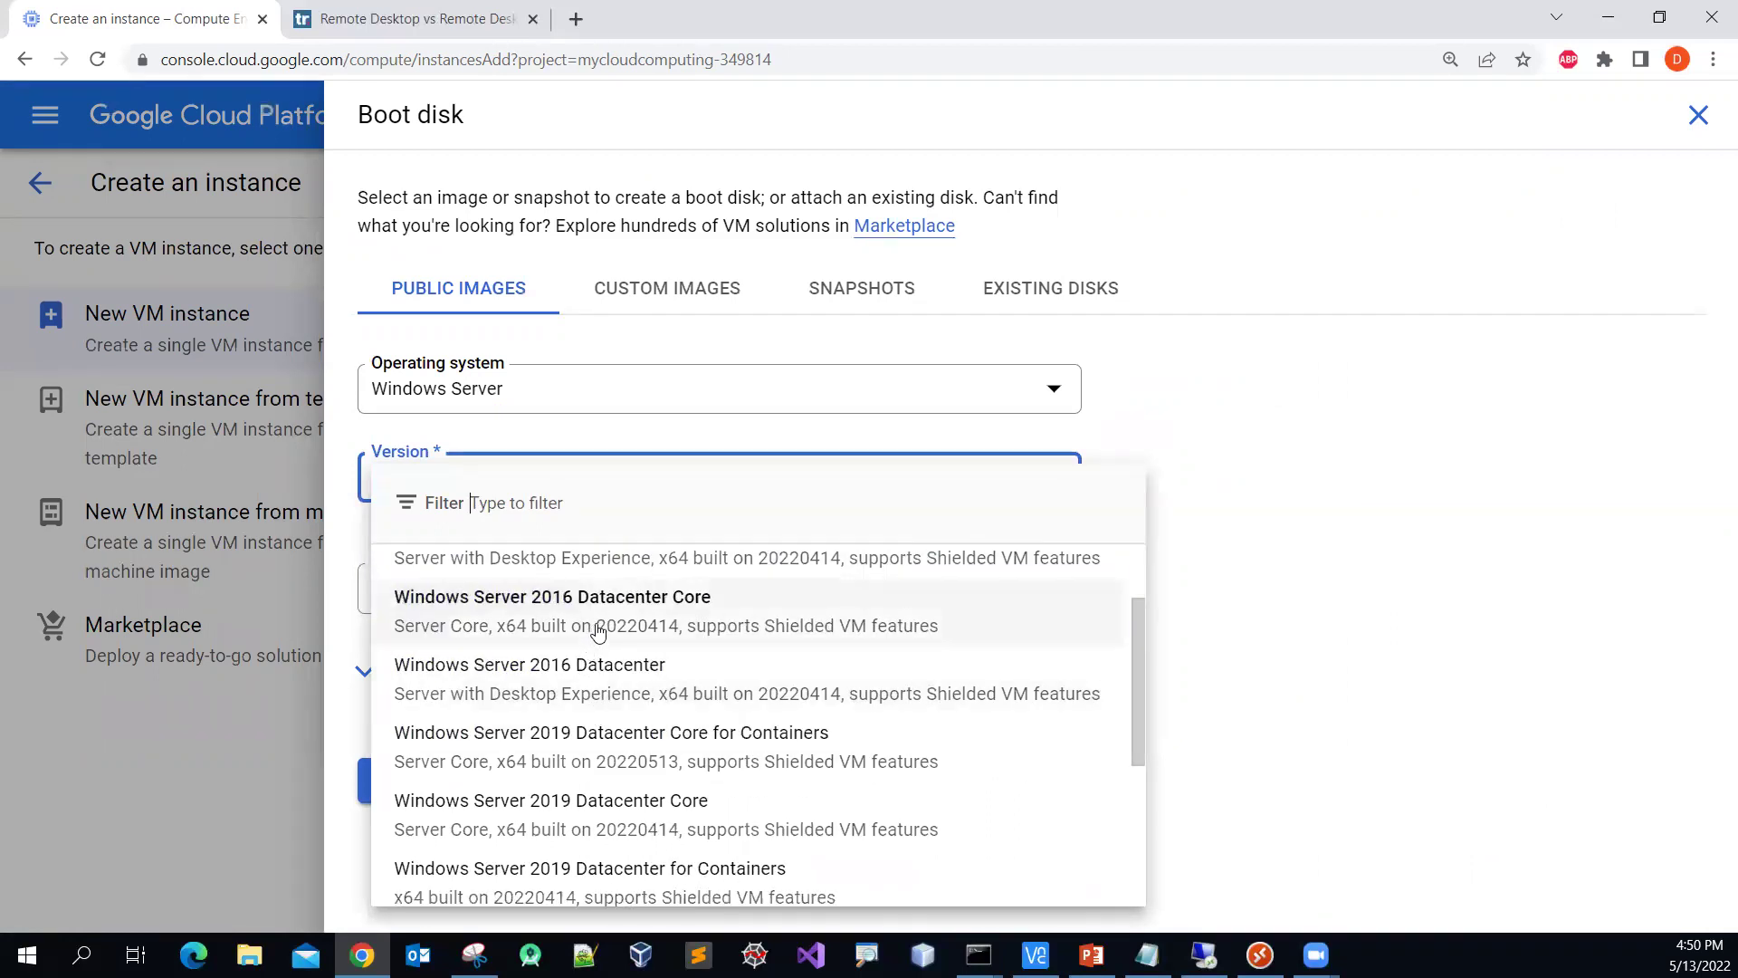
scroll(596, 638, "down", 1)
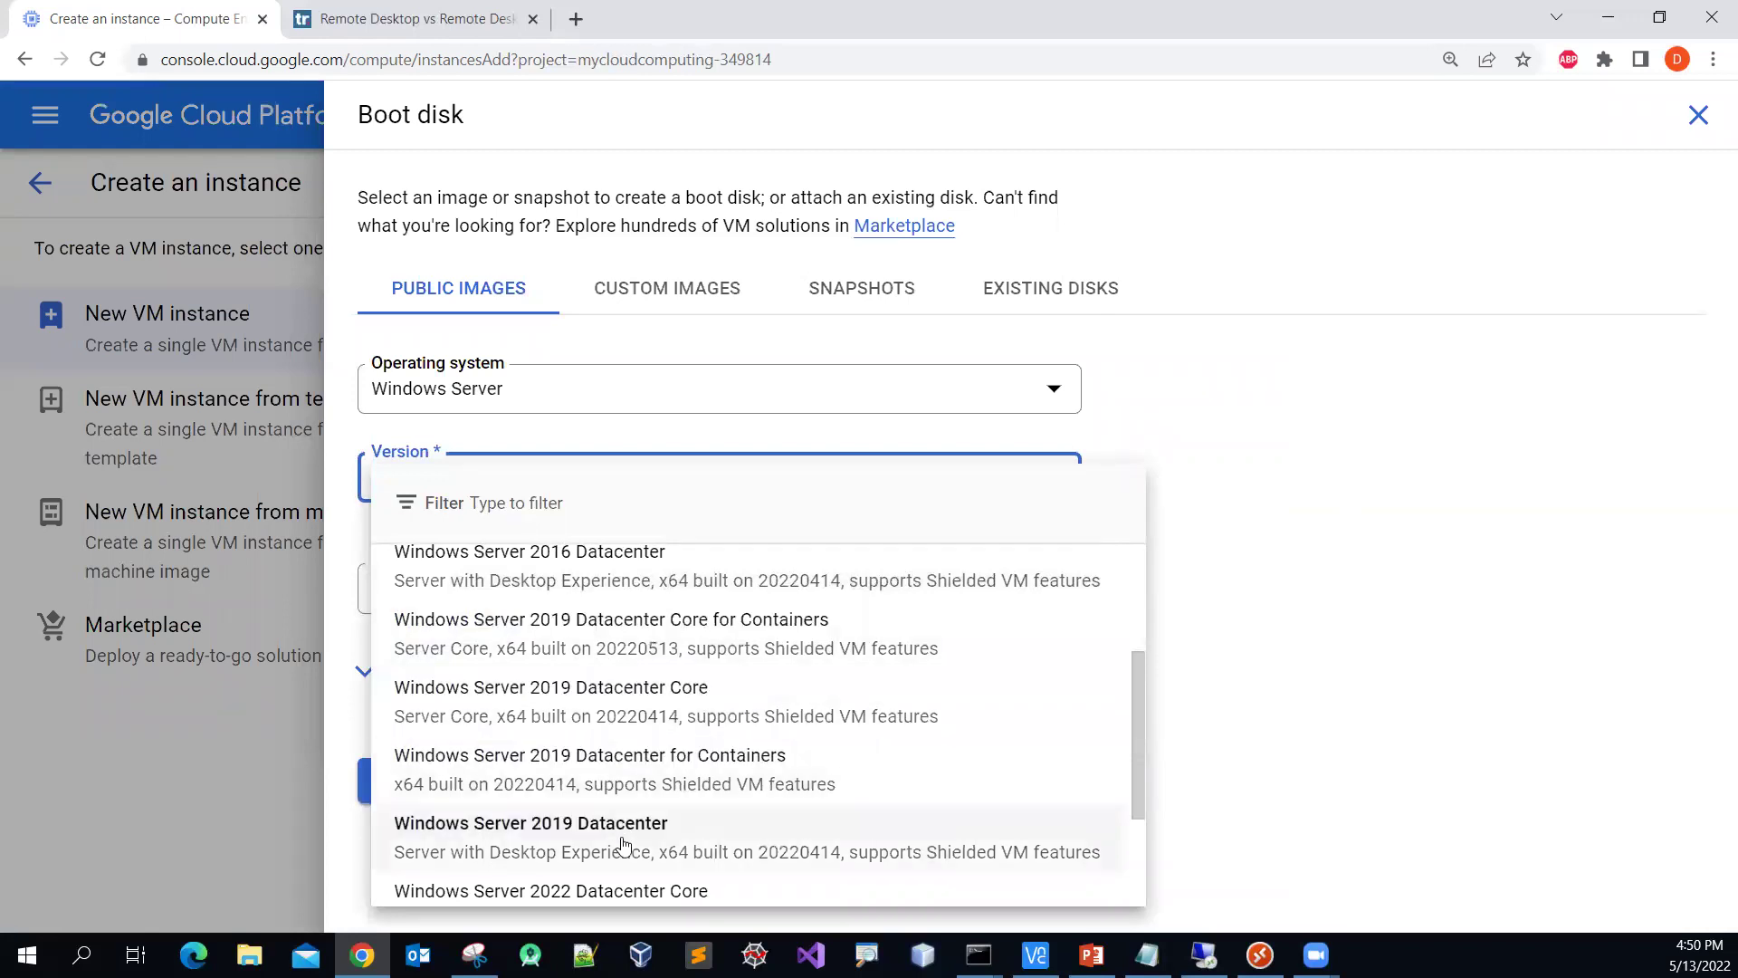
scroll(739, 715, "up", 1)
scroll(738, 715, "up", 2)
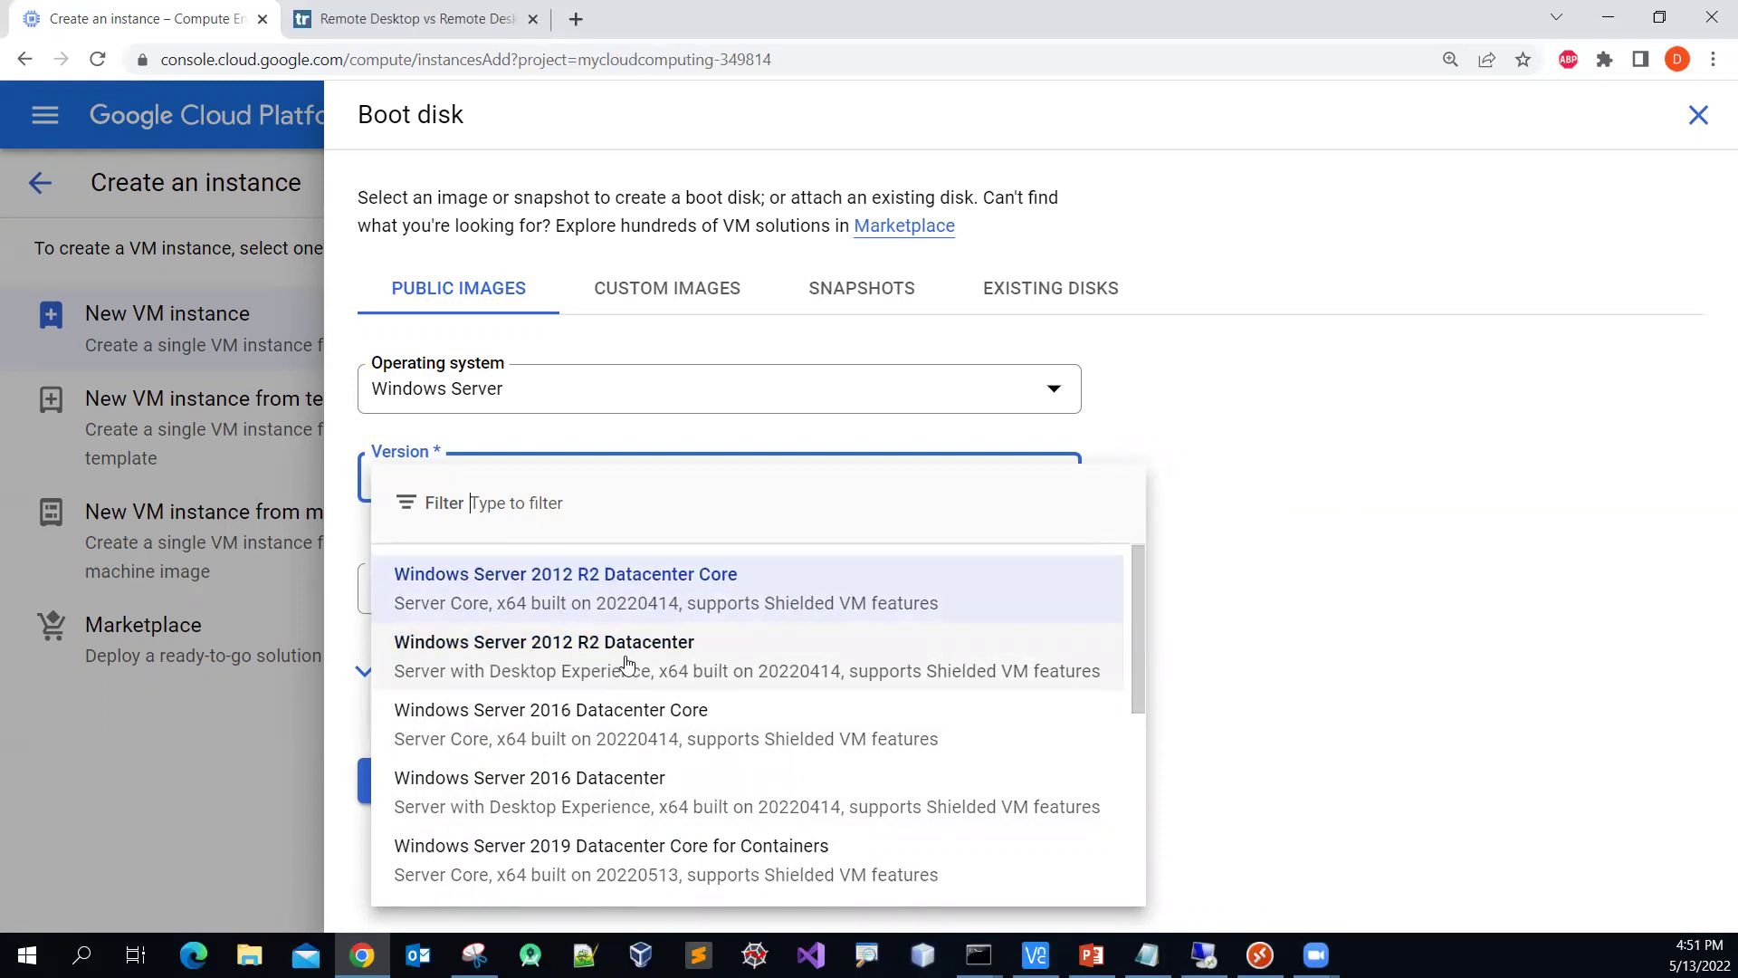
left_click(562, 669)
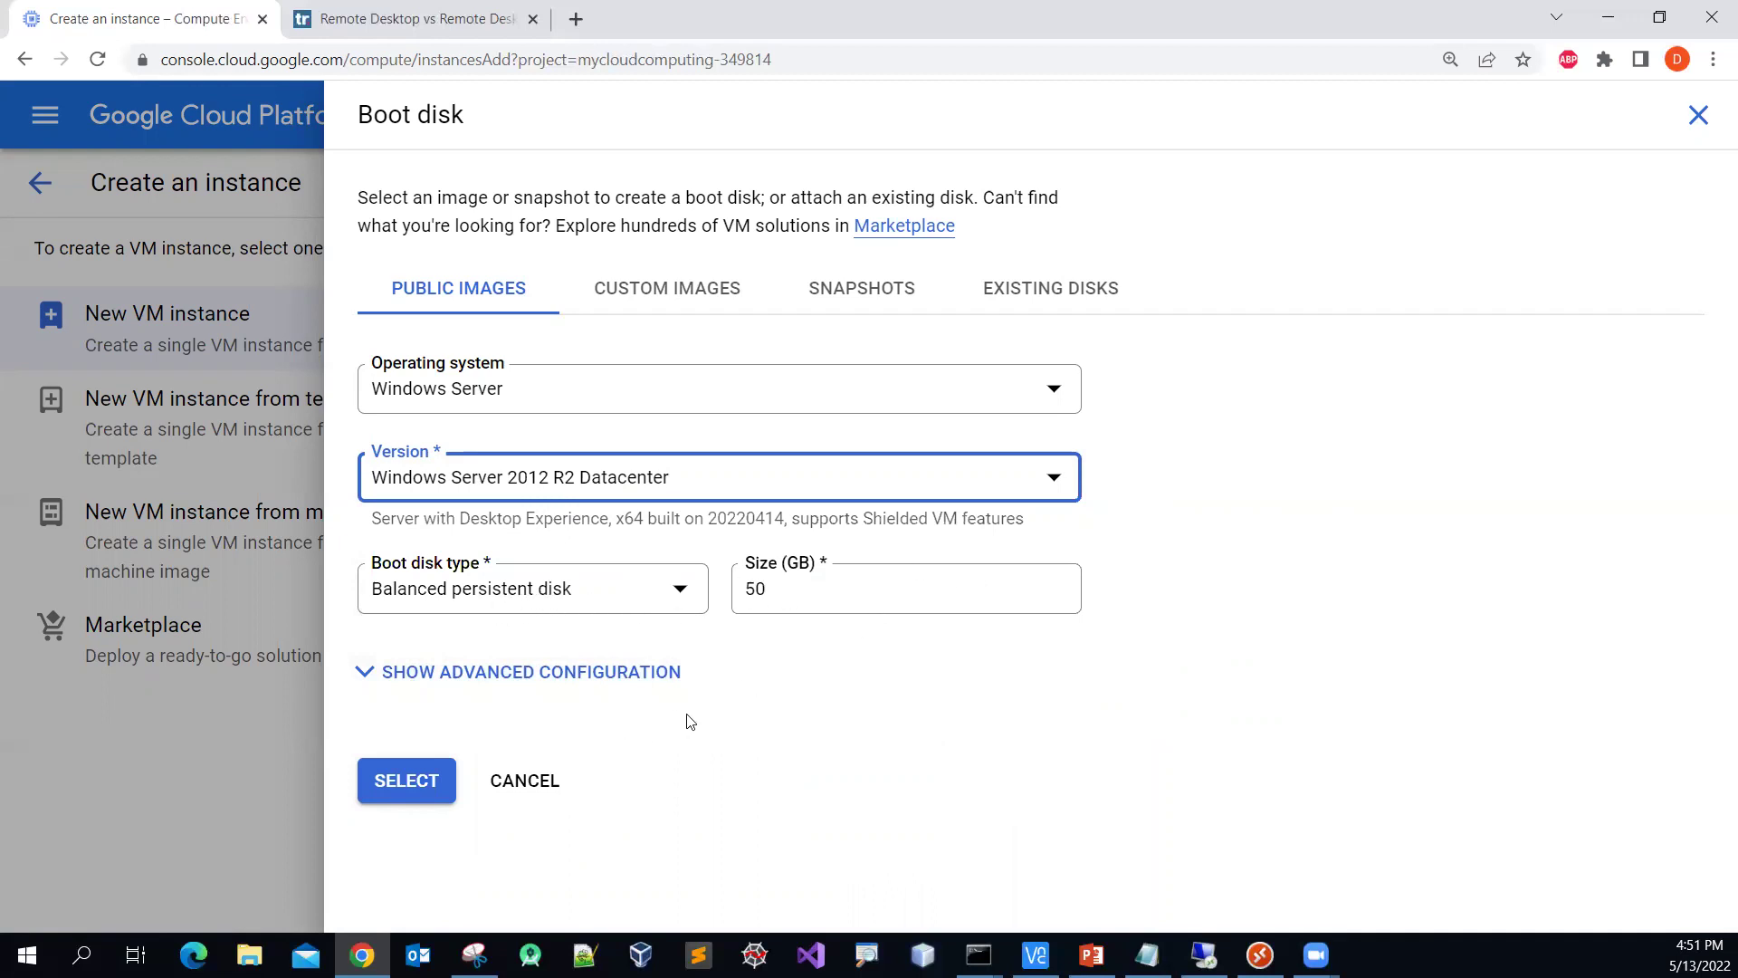
left_click(414, 792)
left_click(413, 789)
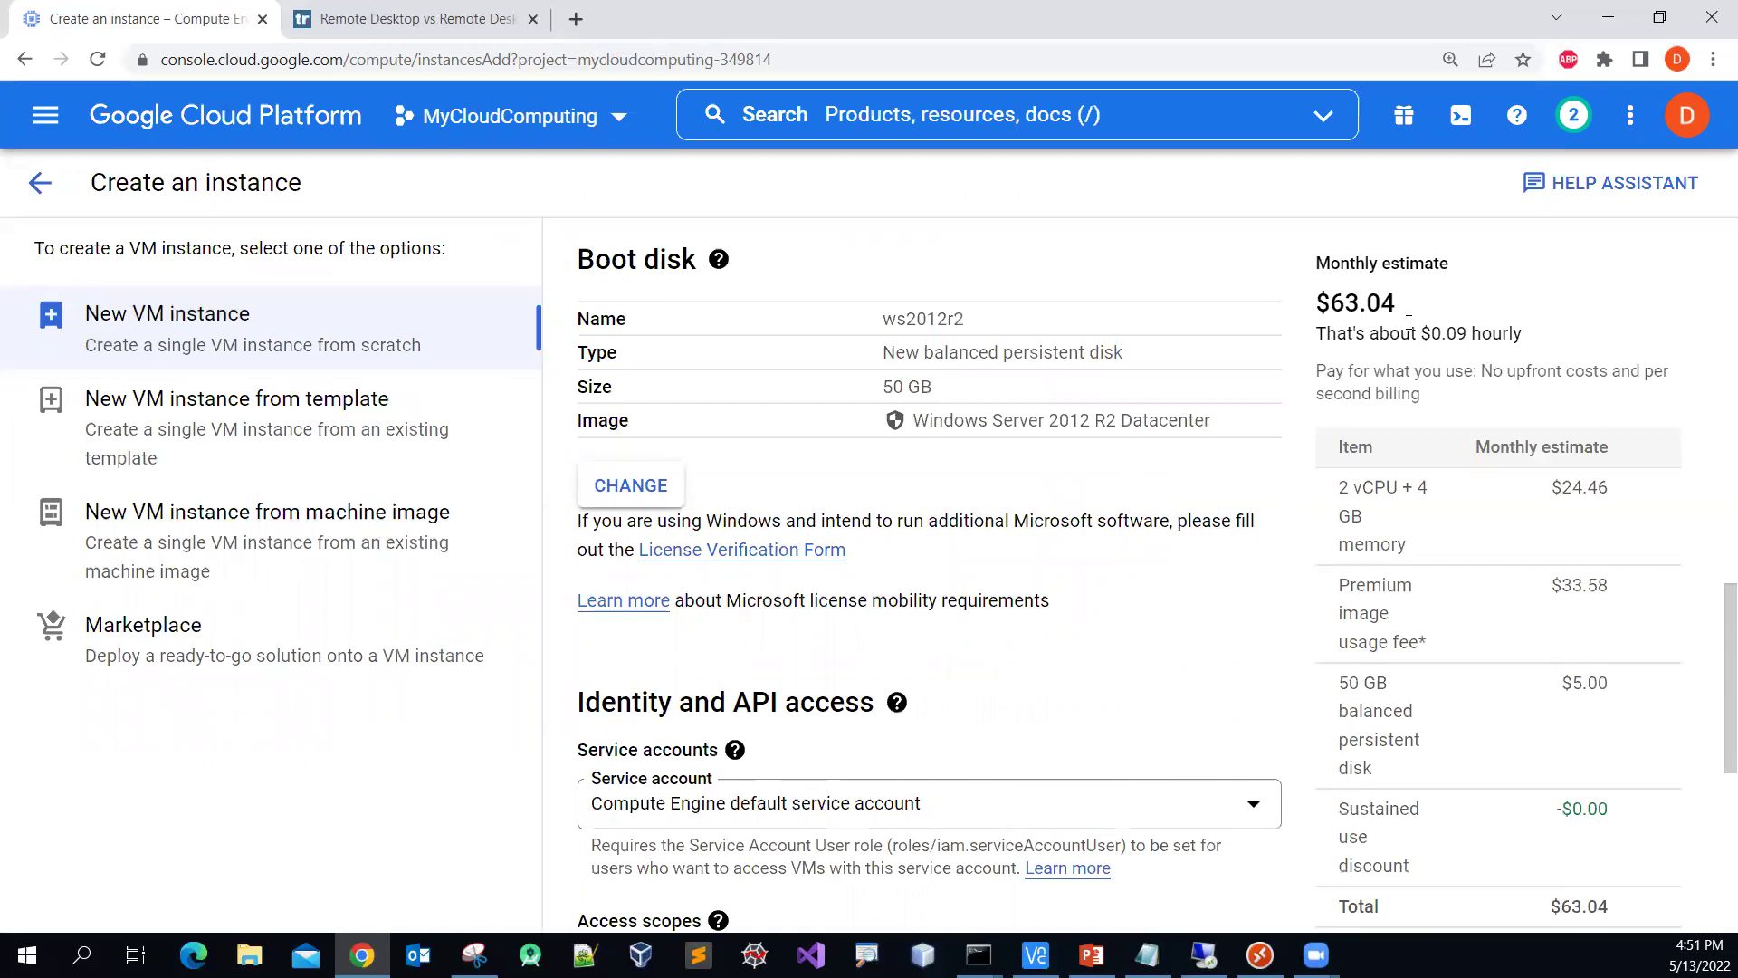
Step: Tick Allow HTTP traffic and Allow HTTPS traffic in the Firewall section
scroll(1231, 656, "down", 7)
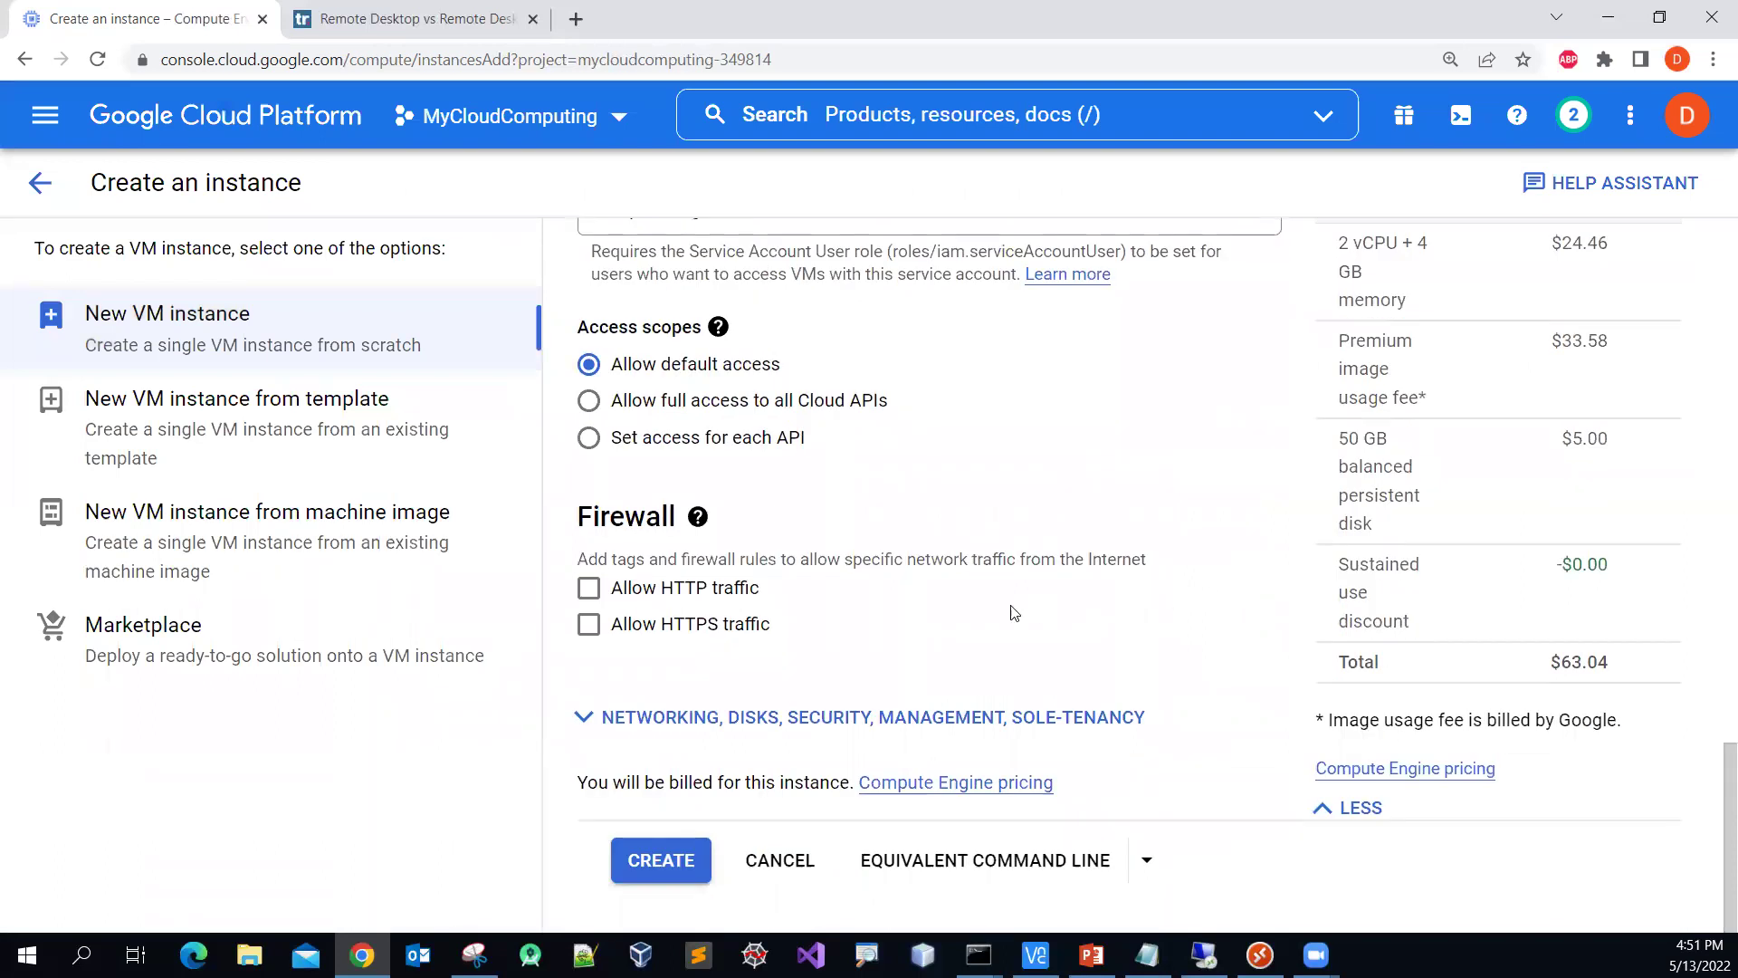
left_click(591, 593)
left_click(587, 634)
scroll(950, 616, "up", 8)
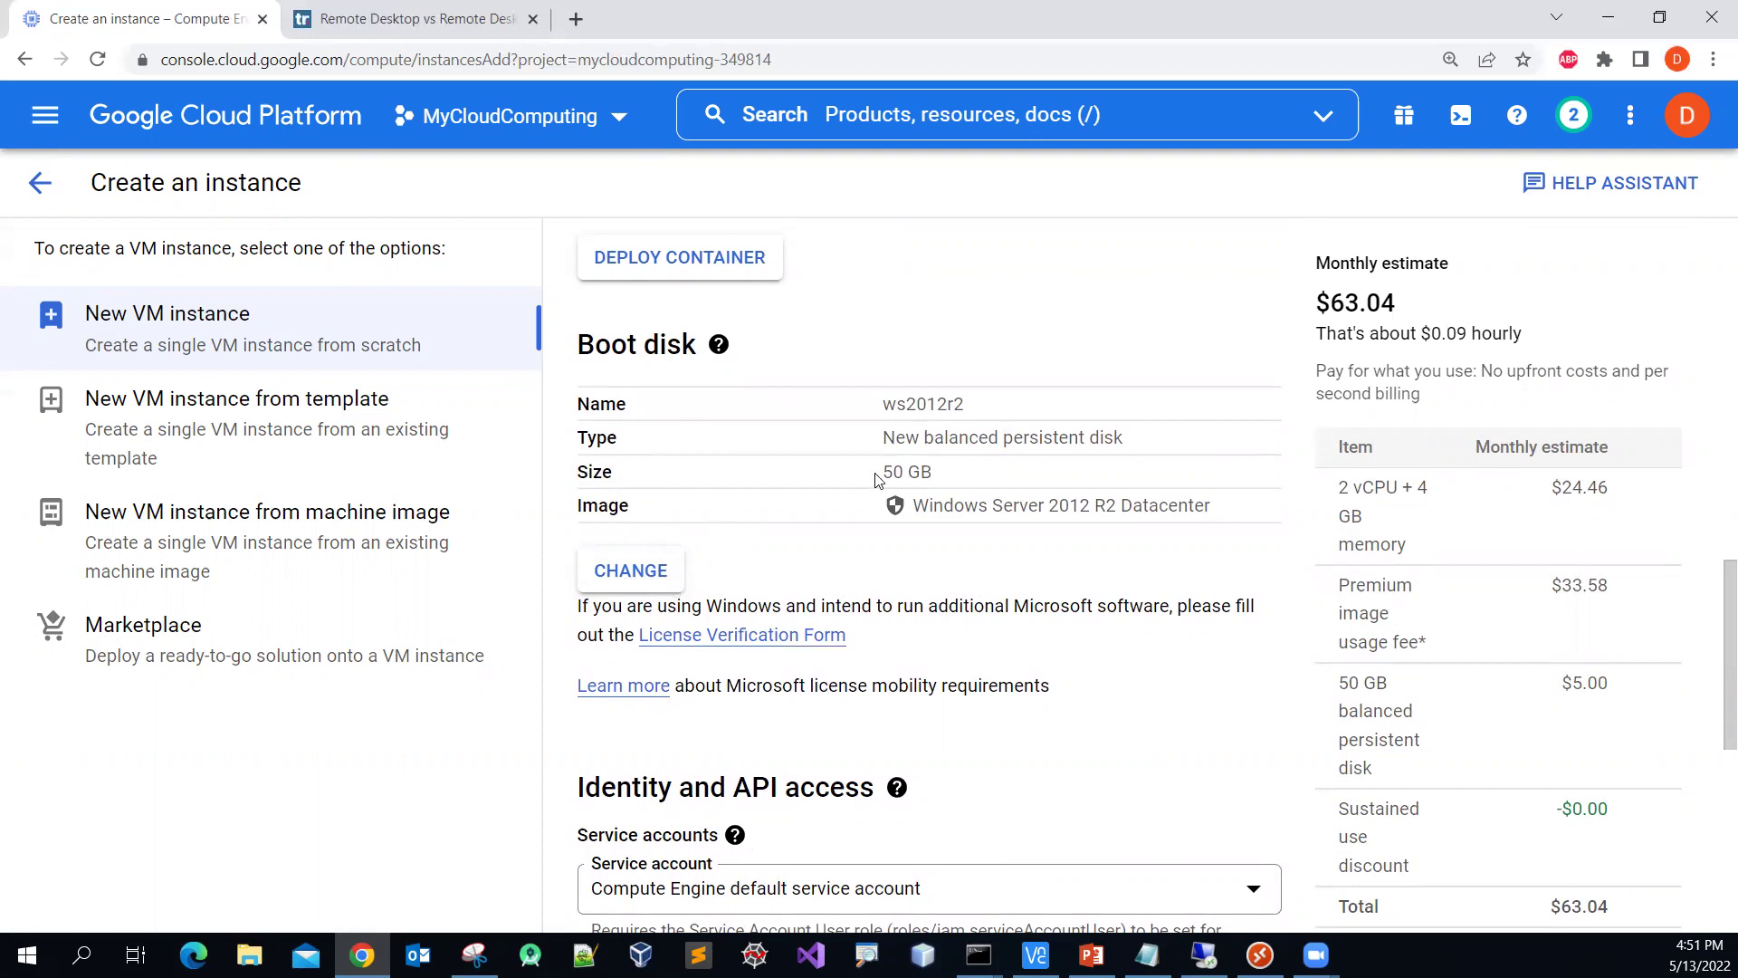
scroll(918, 518, "down", 7)
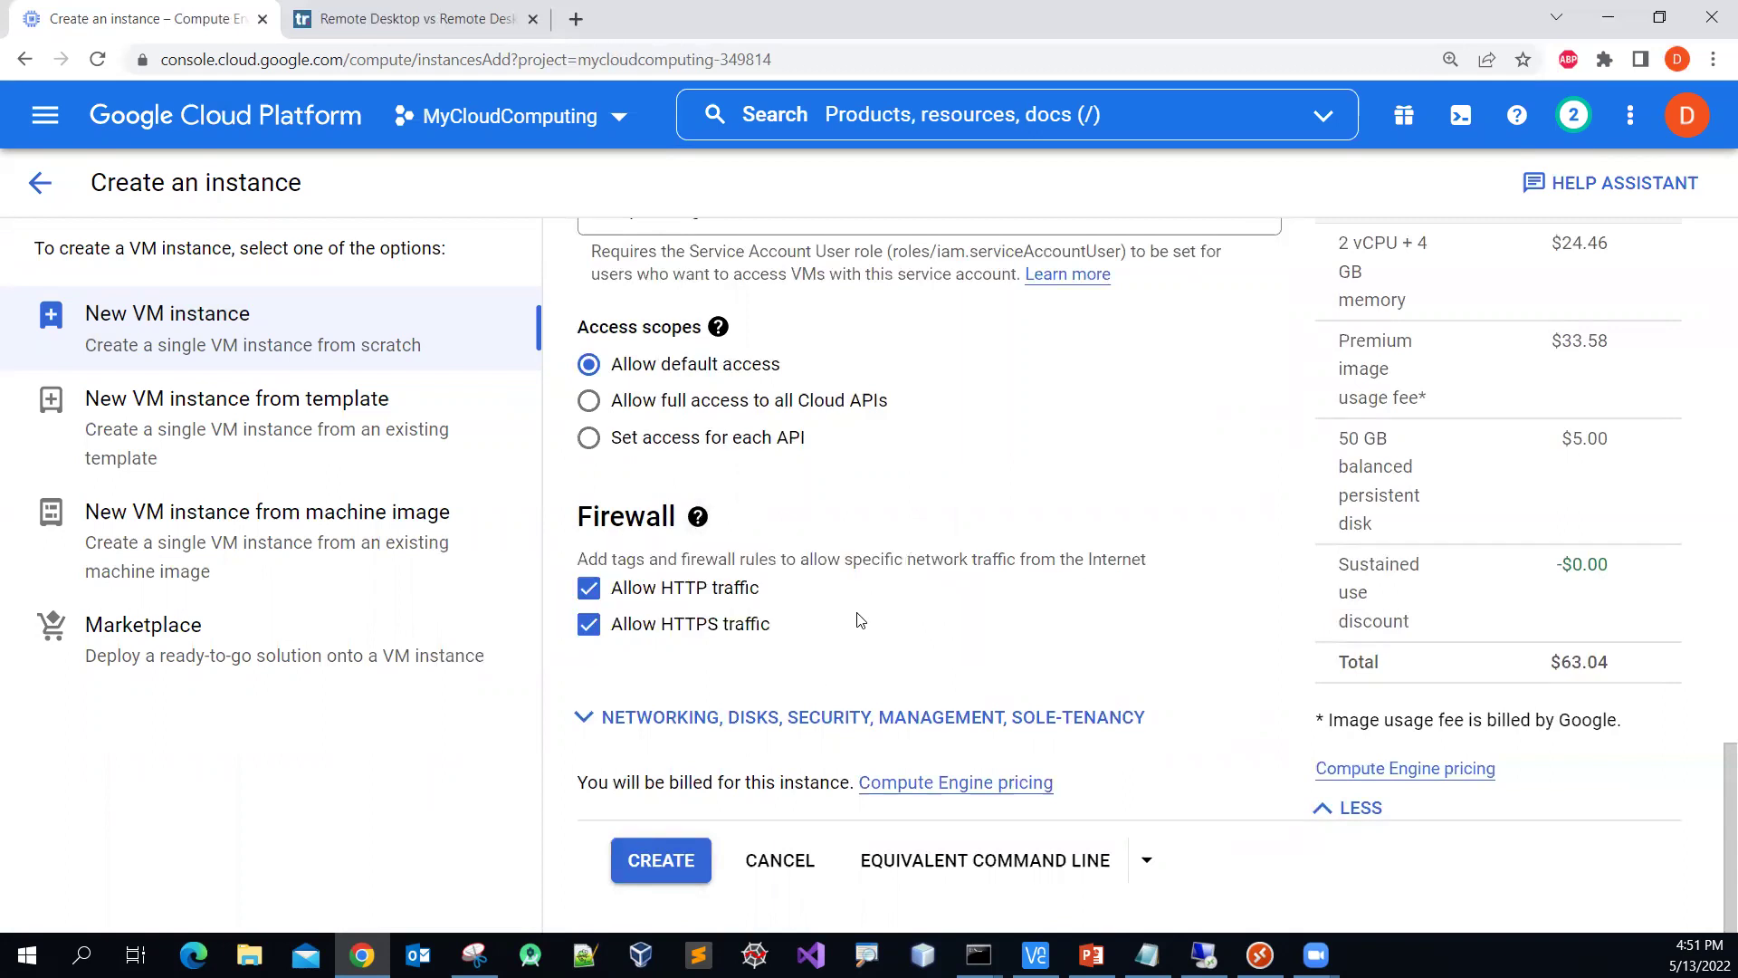
Step: Create the ws2012r2 VM, then show and hide Remote Desktop to reveal the running instance
left_click(670, 868)
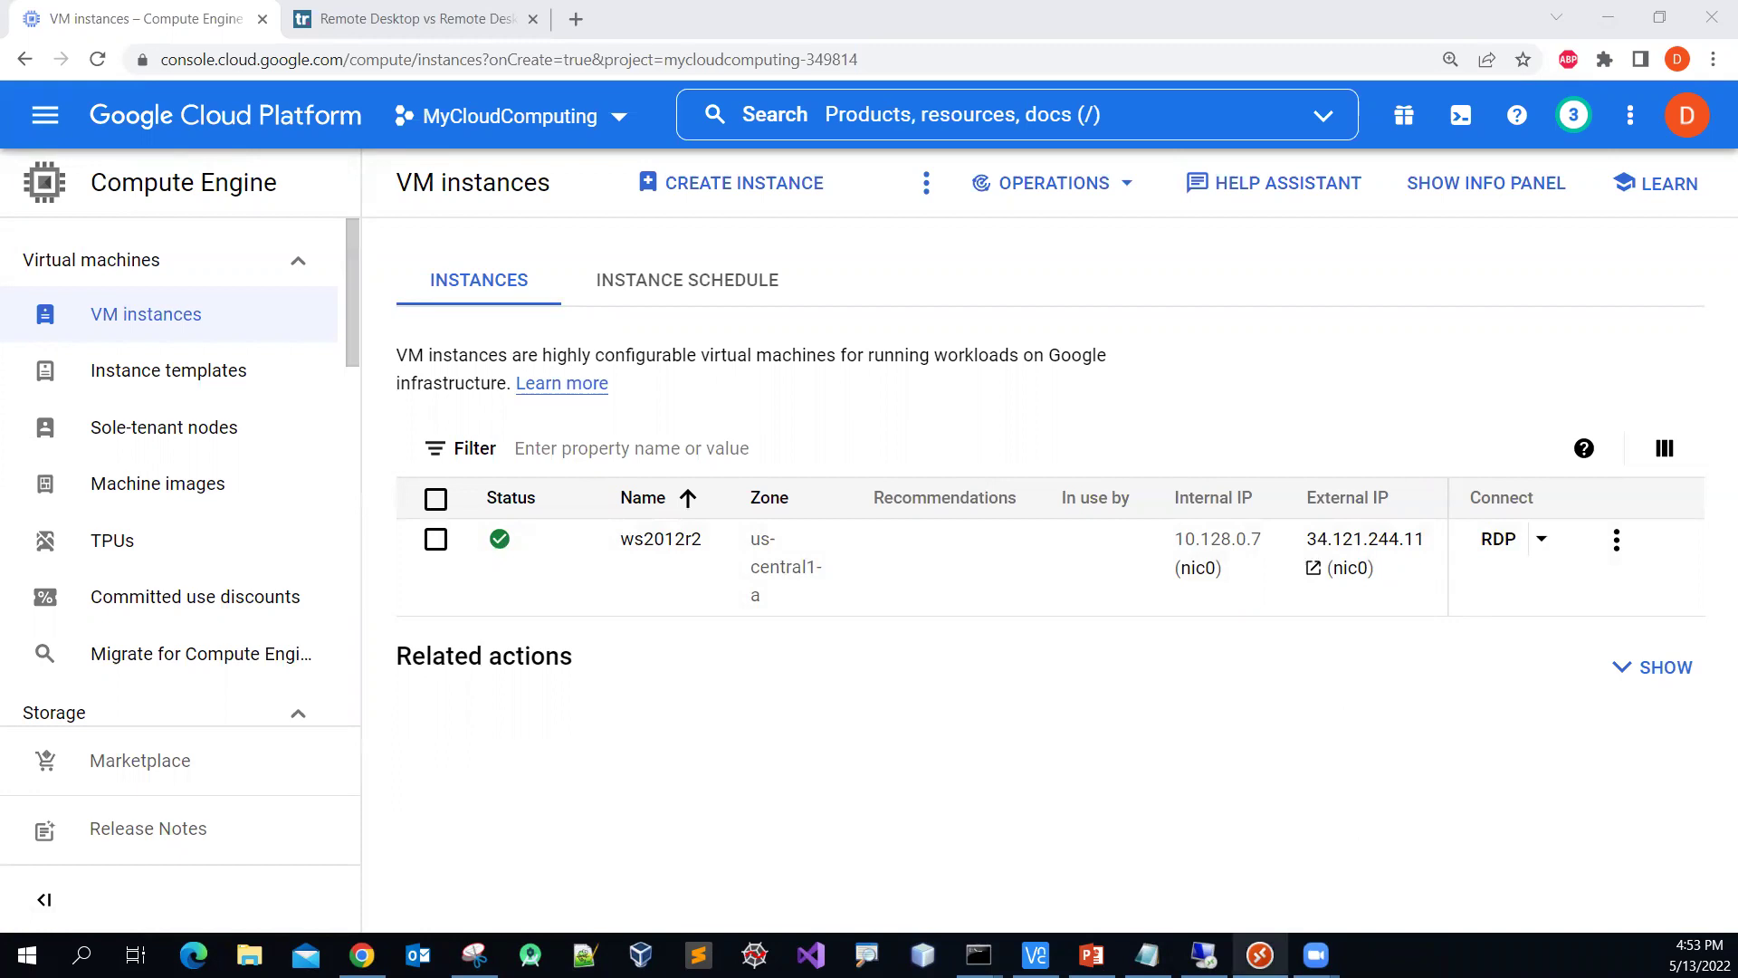
left_click(1260, 955)
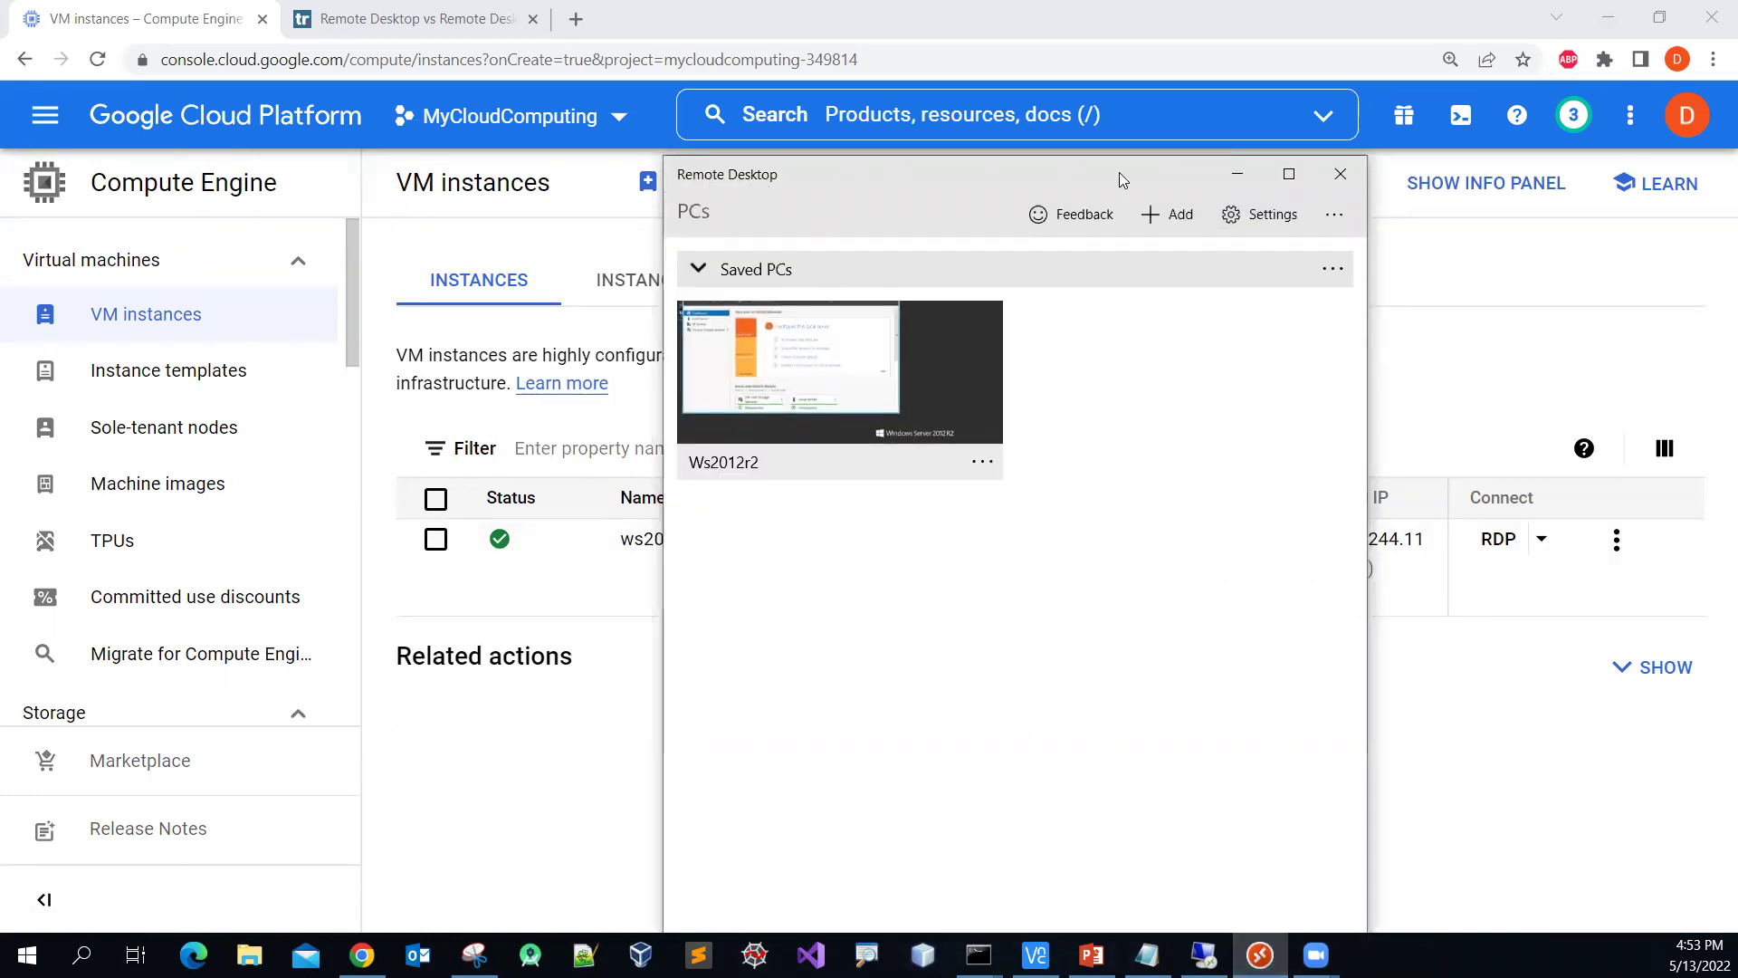
left_click(1243, 182)
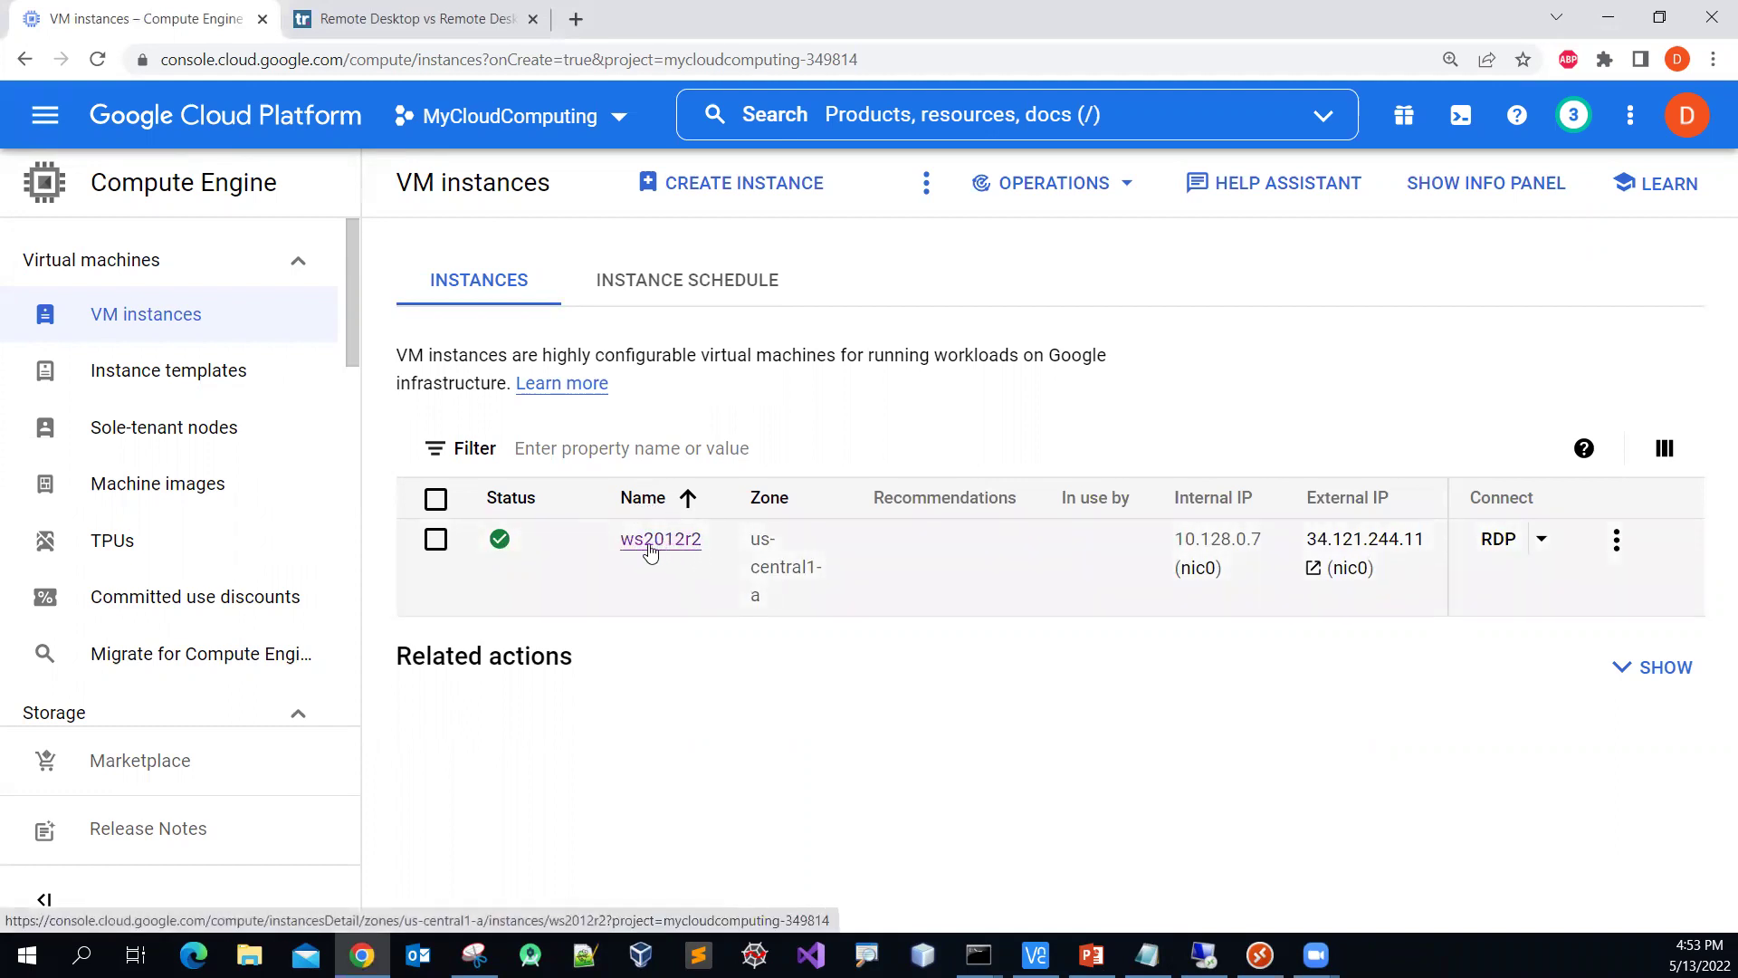
Step: Open the ws2012r2 instance details and review its remote desktop connection options
left_click(651, 546)
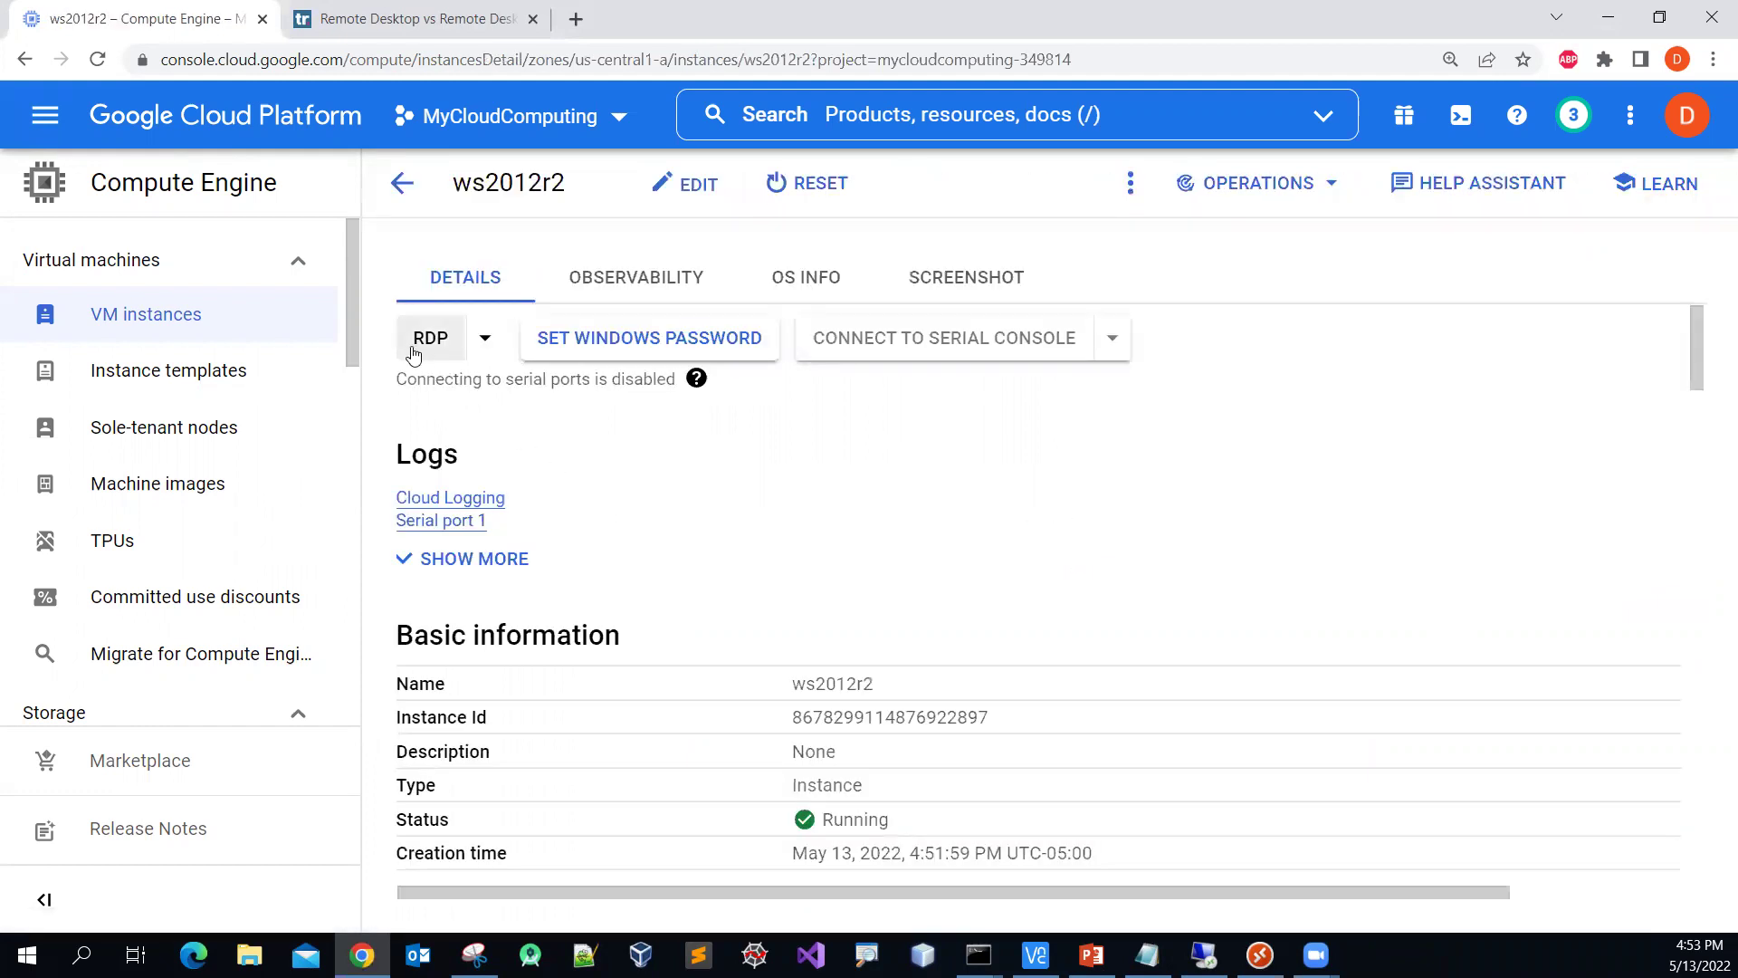
left_click(487, 339)
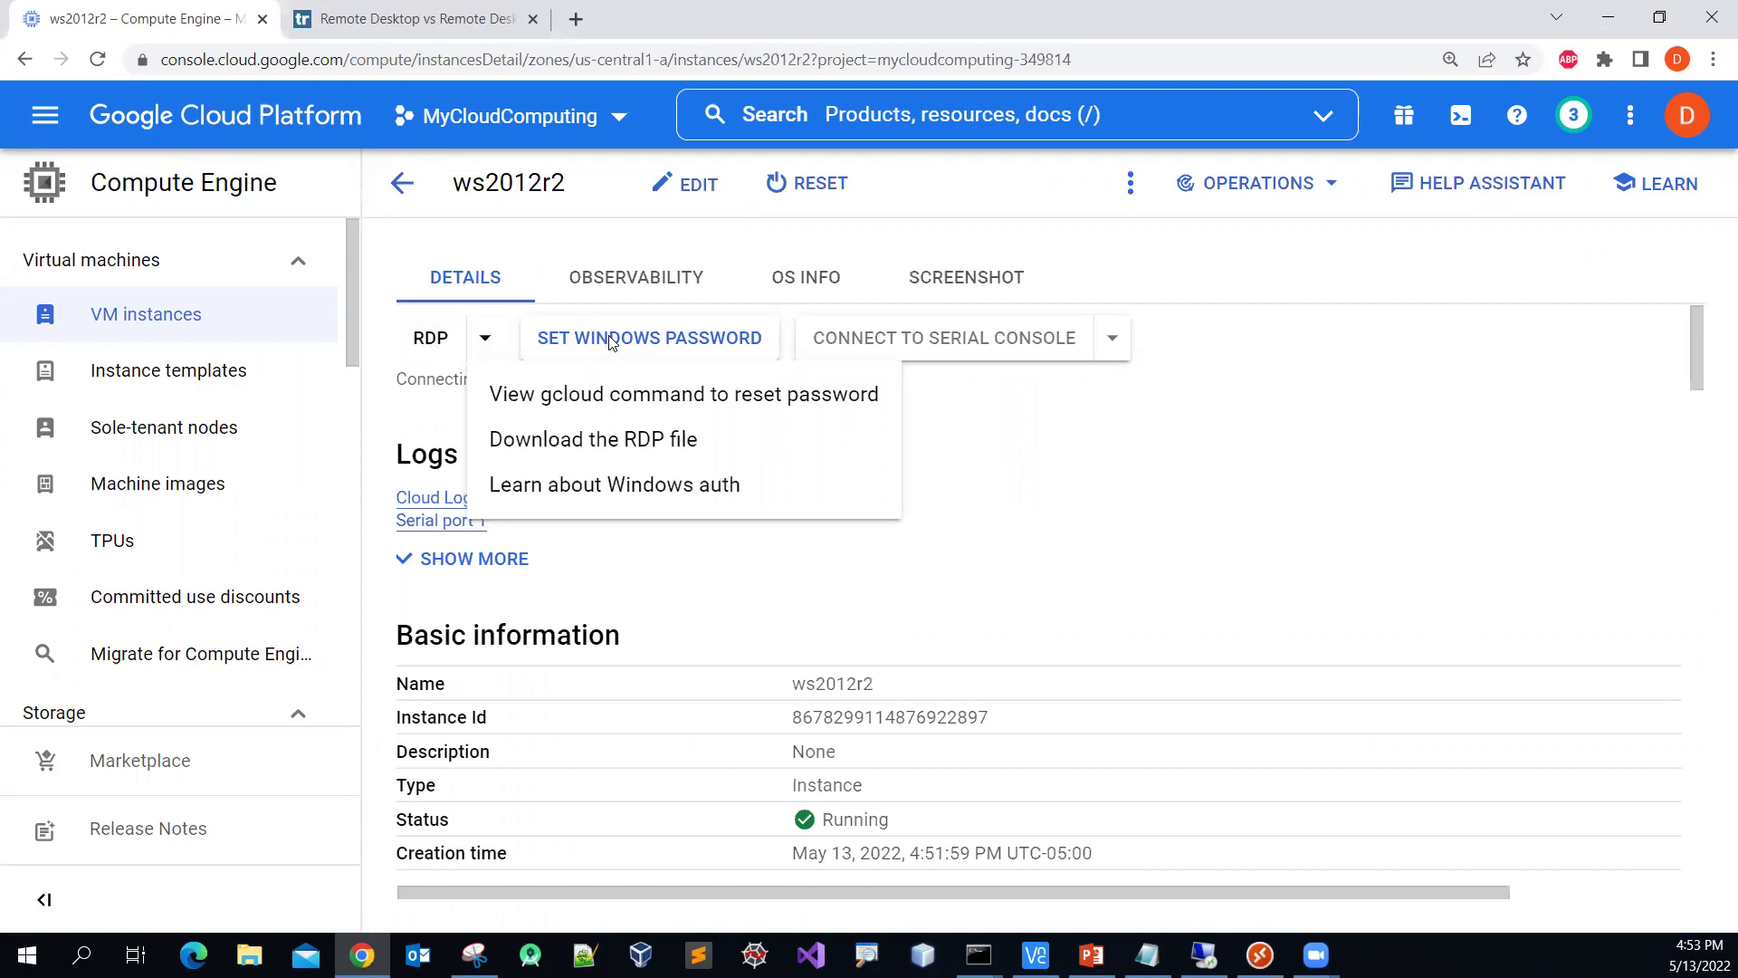
left_click(946, 441)
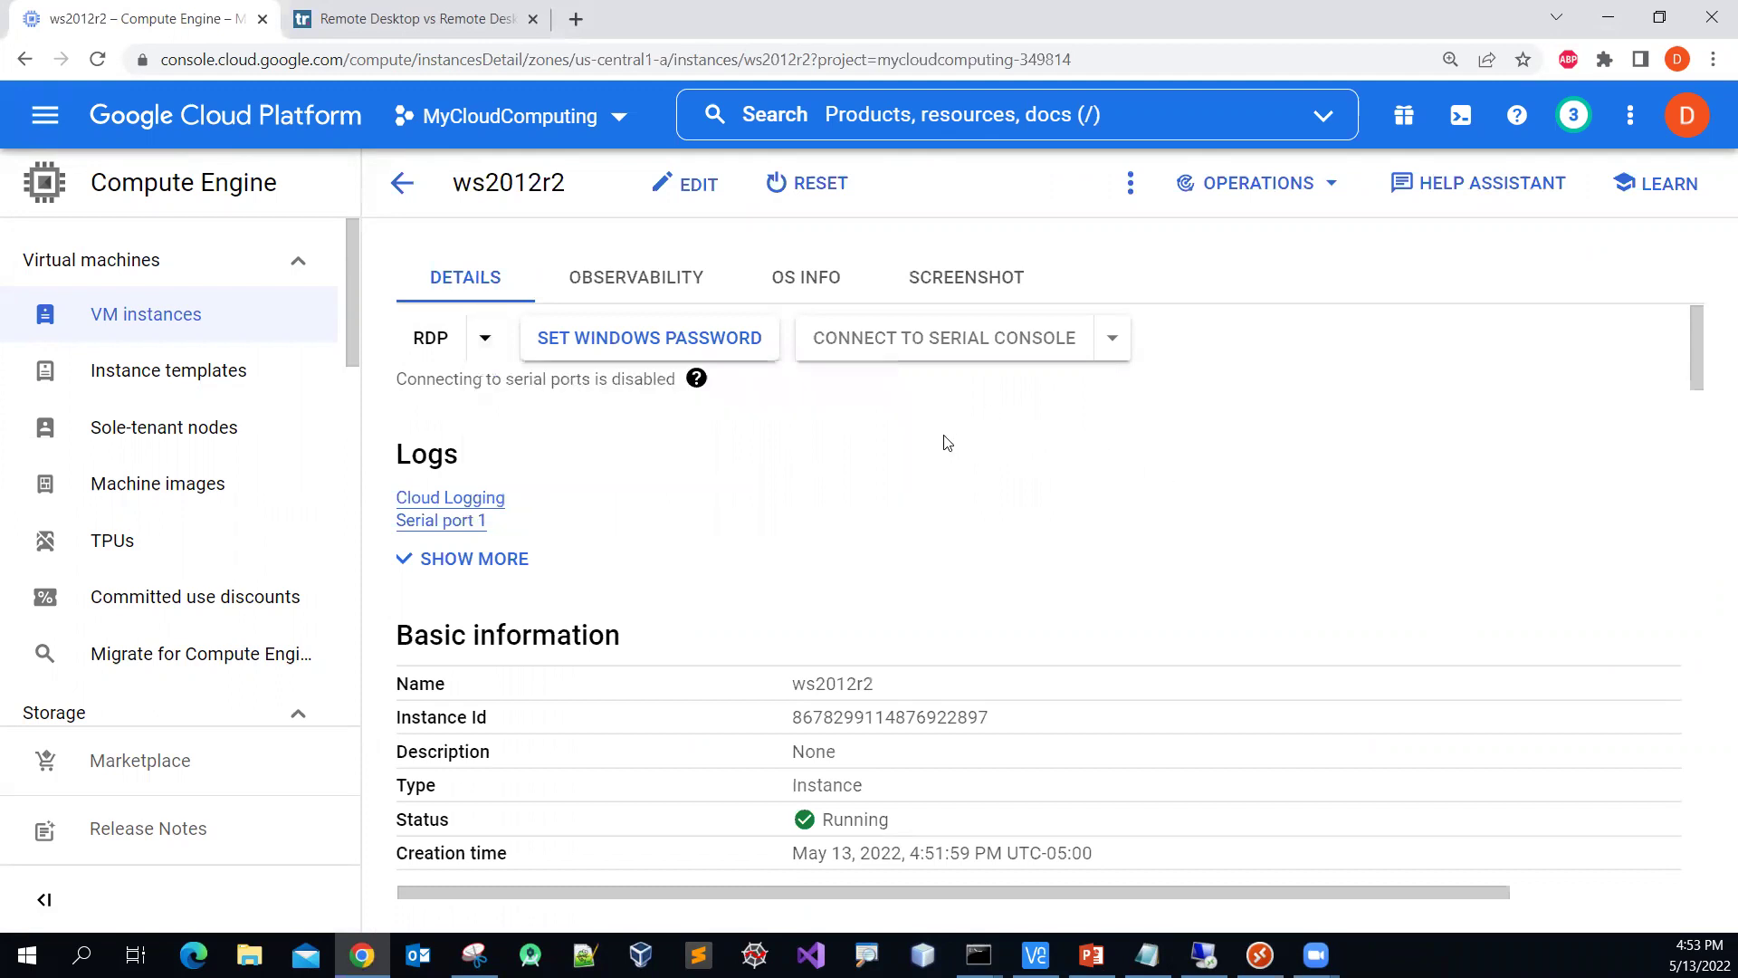
Step: Start setting a Windows password, replacing the prefilled username with a temporary username
left_click(642, 346)
left_click(679, 582)
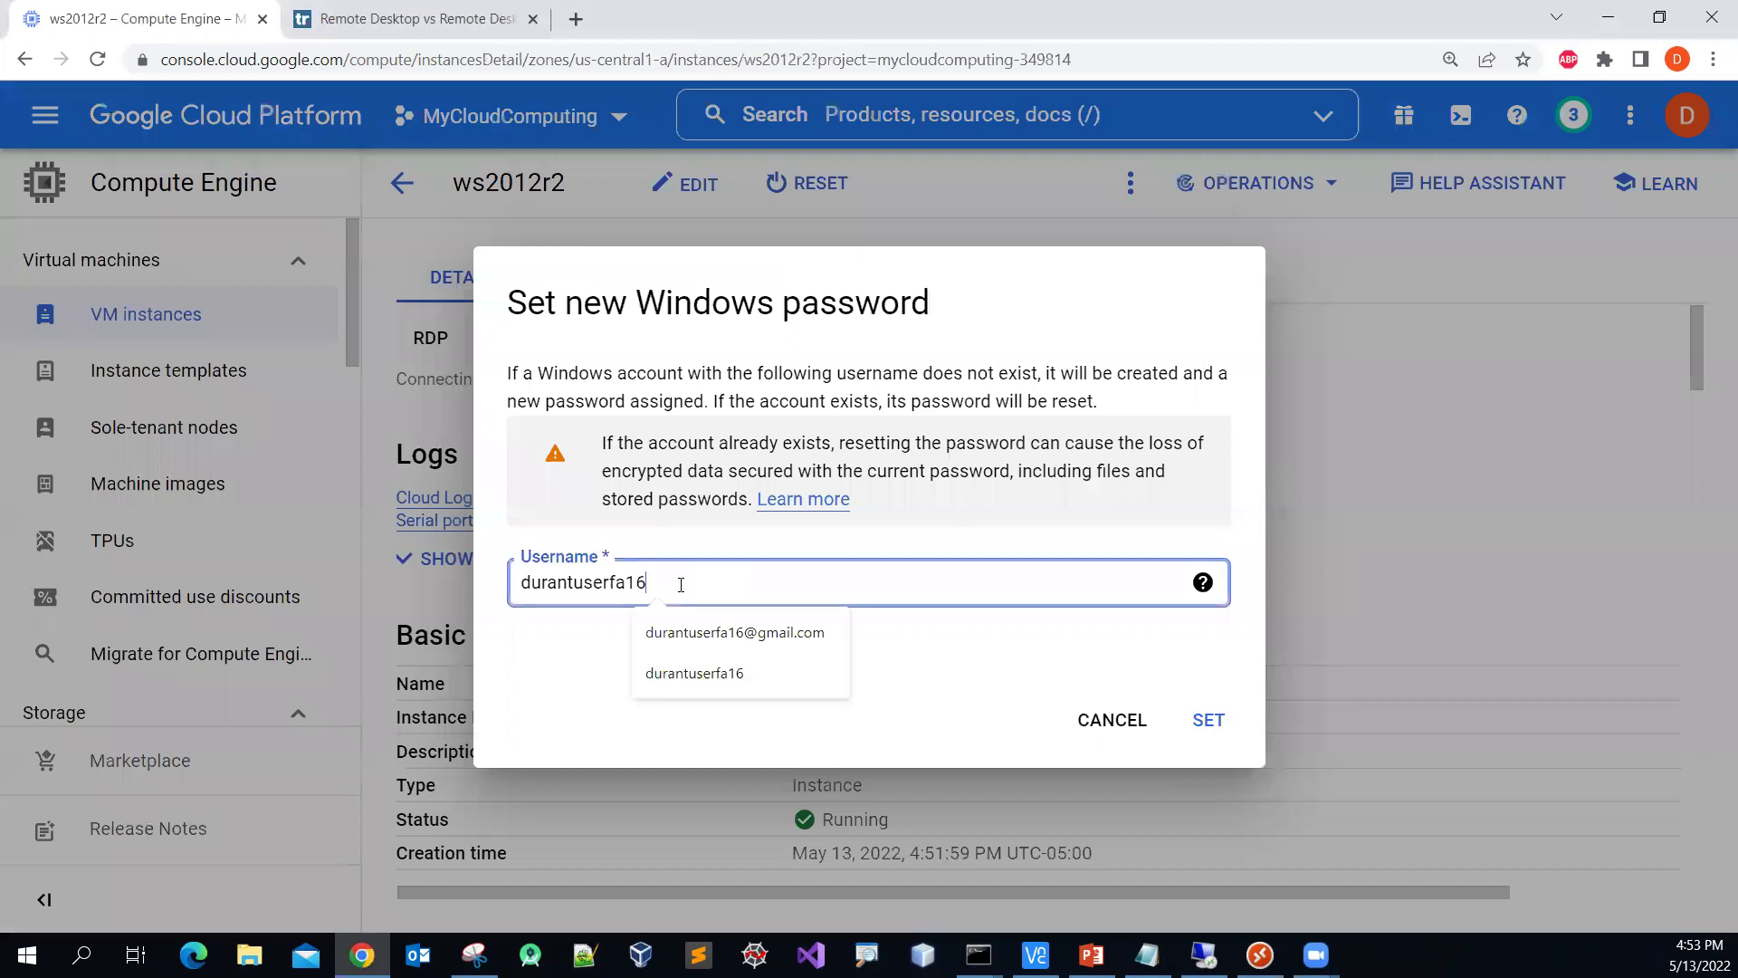
left_click_drag(679, 582, 467, 609)
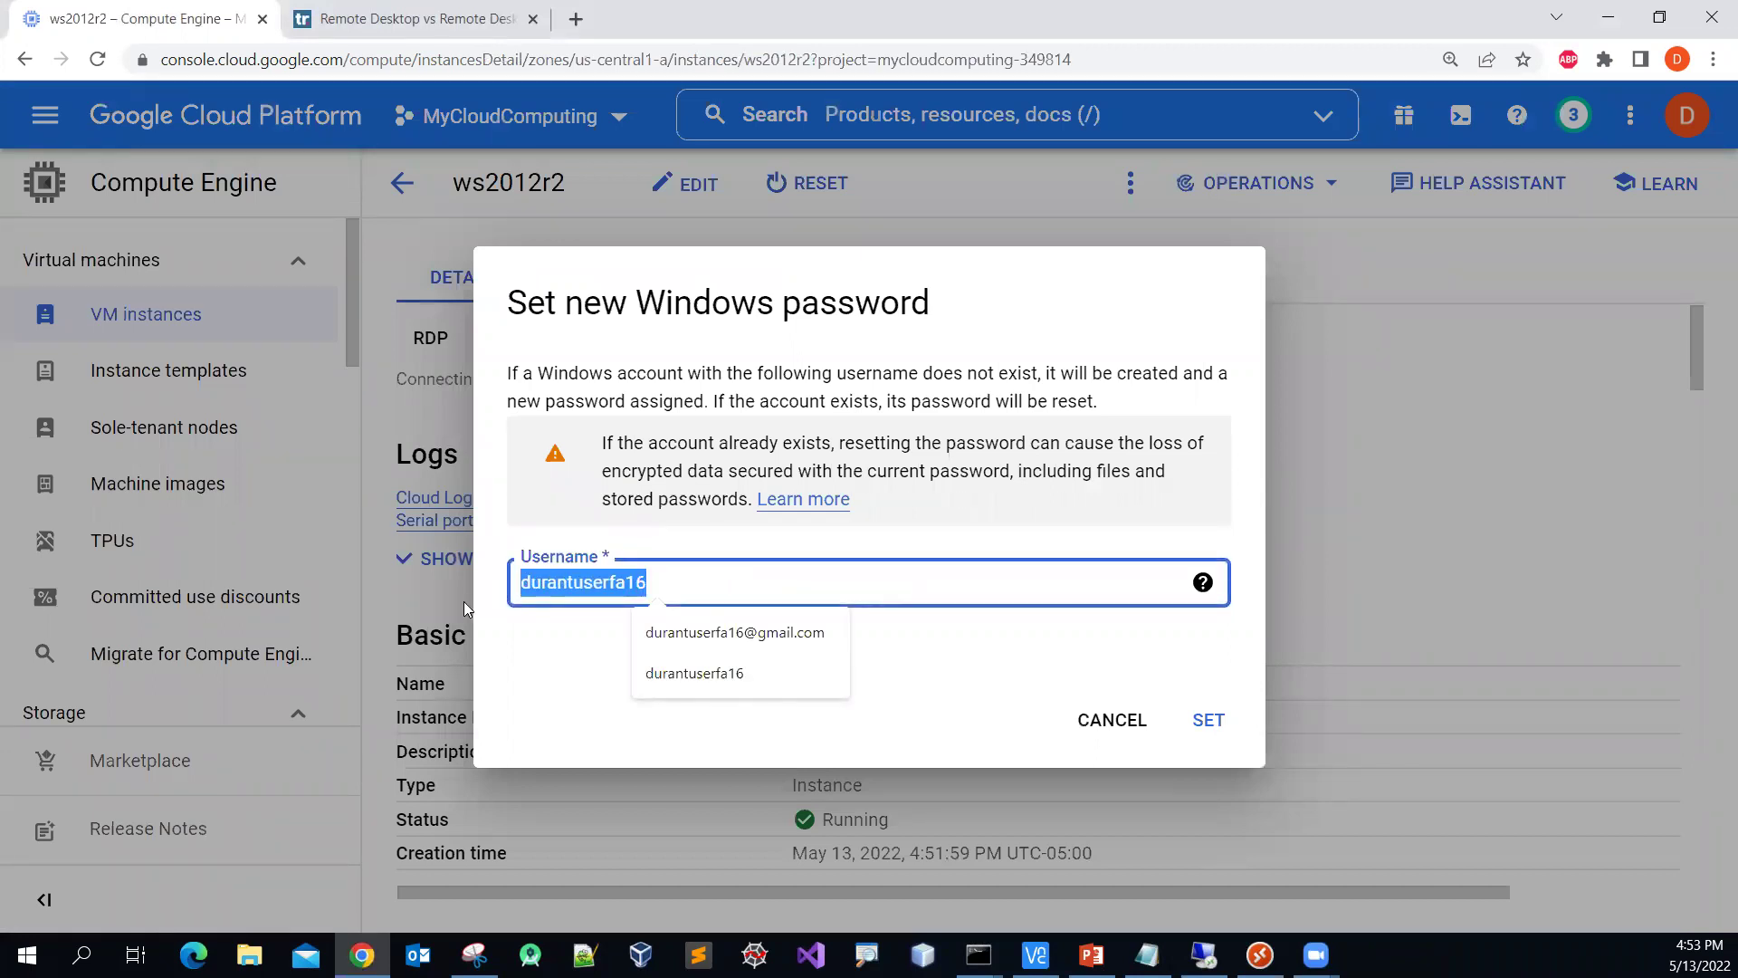
type("tempuser")
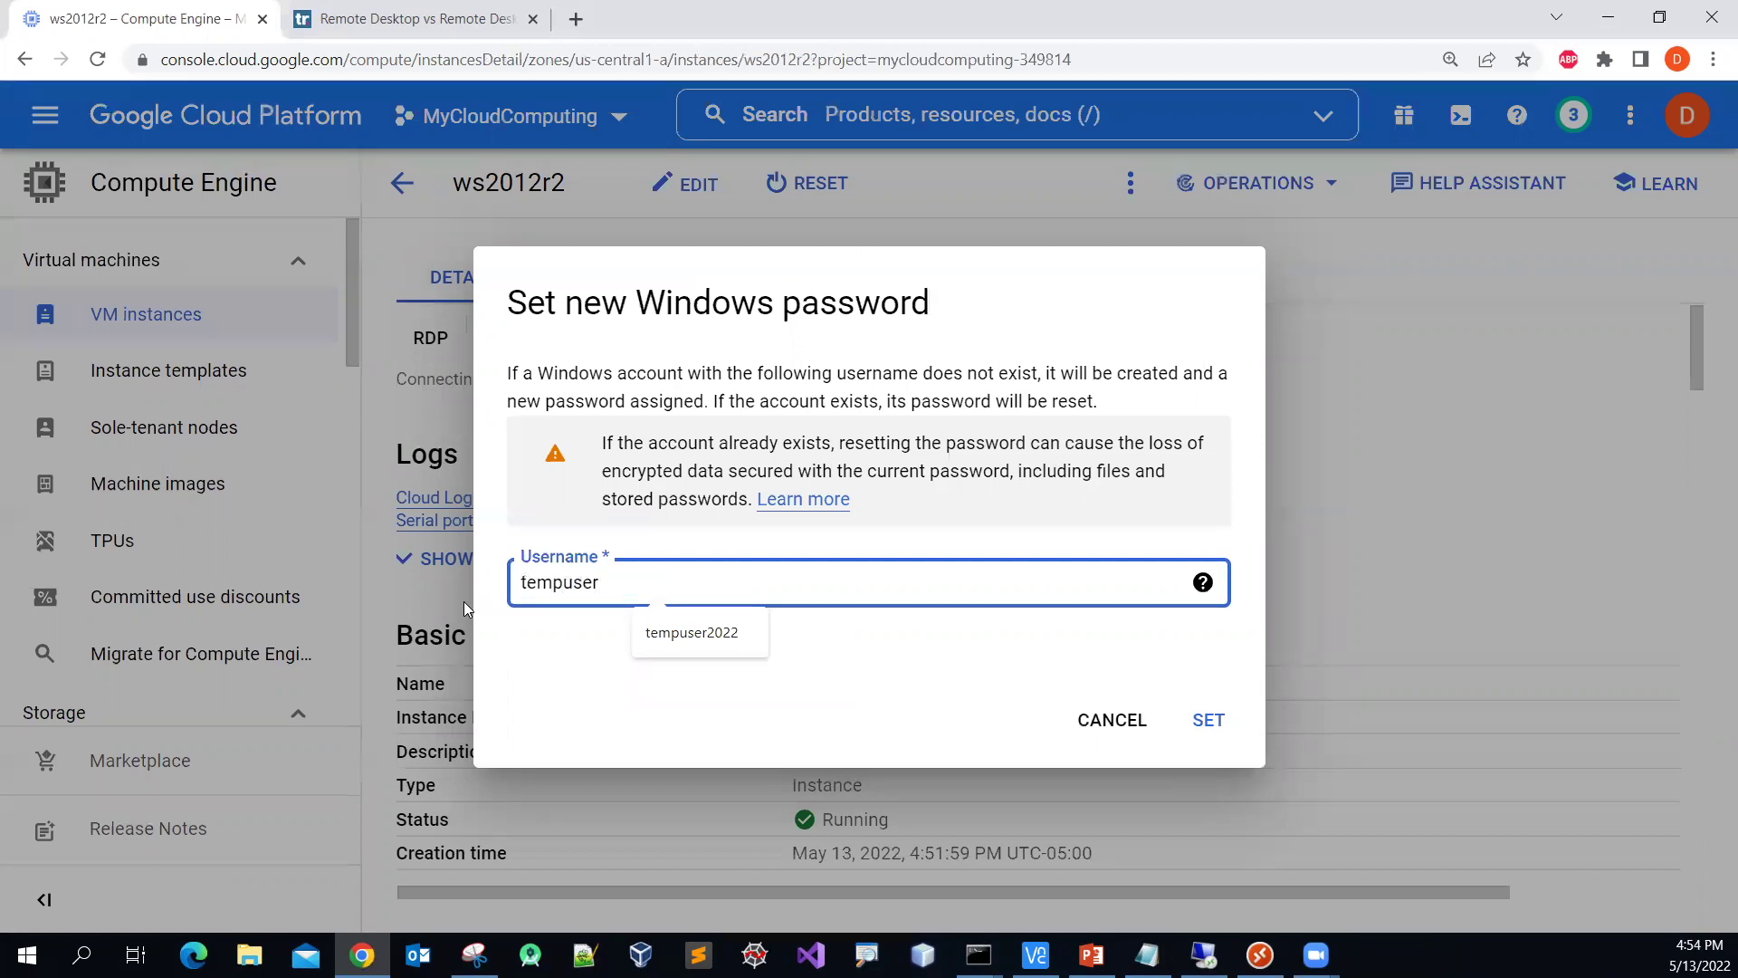
type("2022")
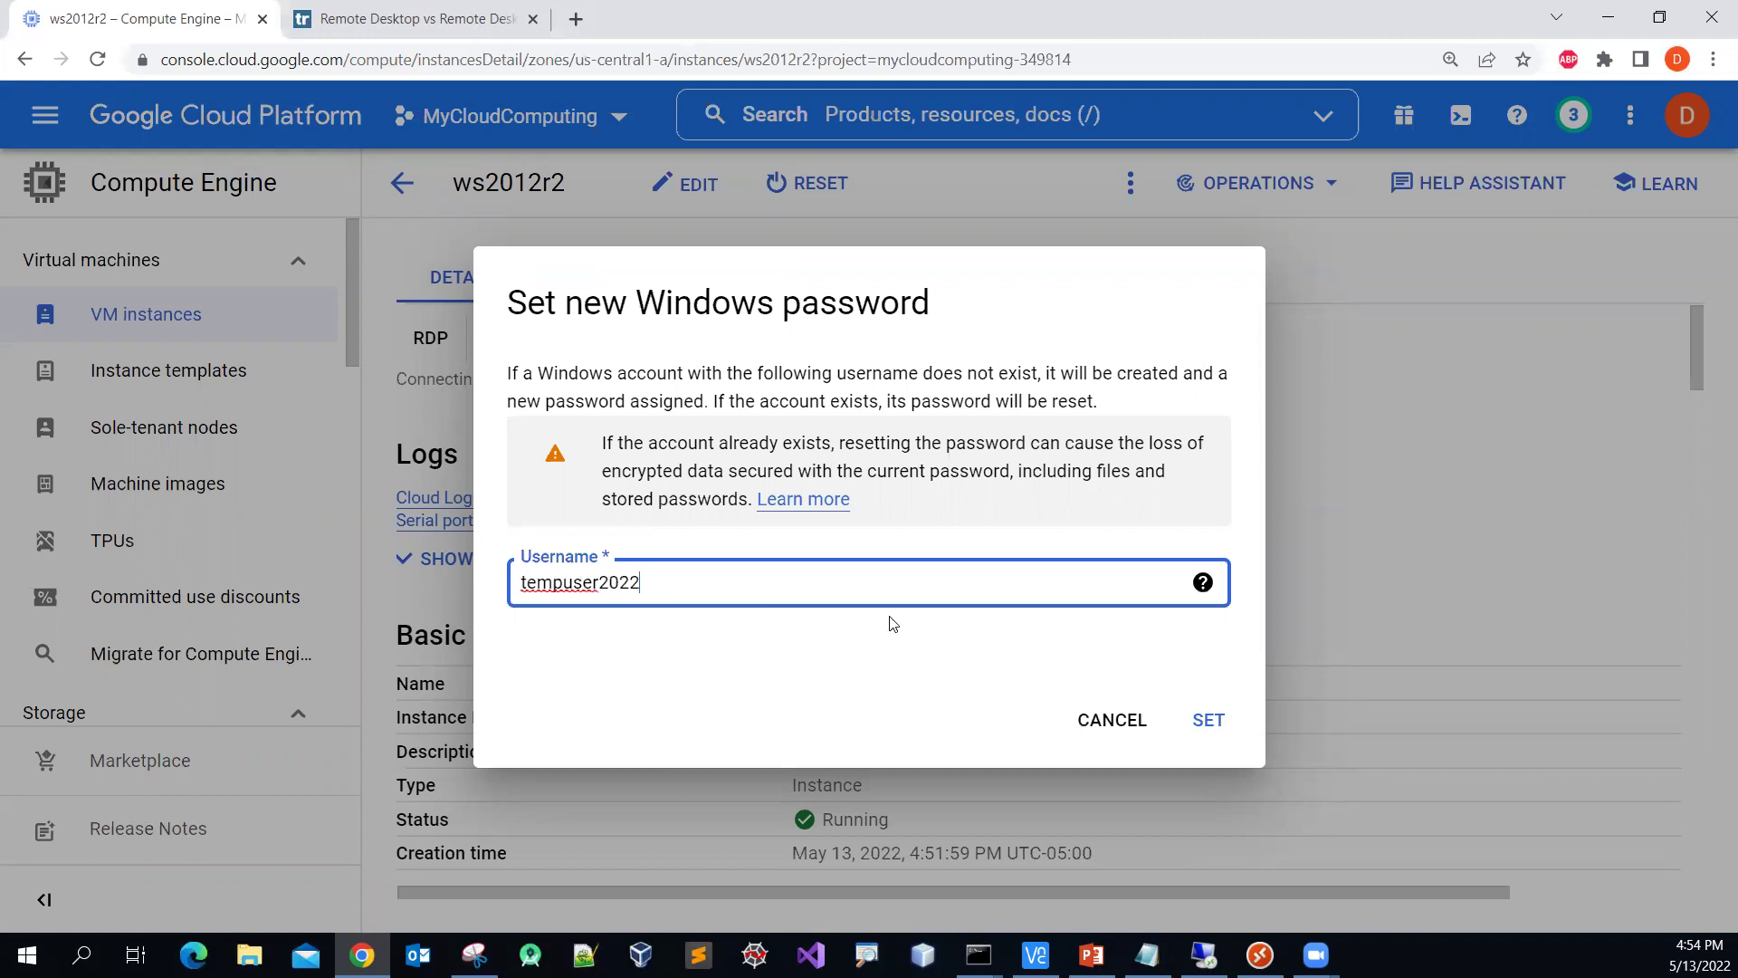
left_click(534, 634)
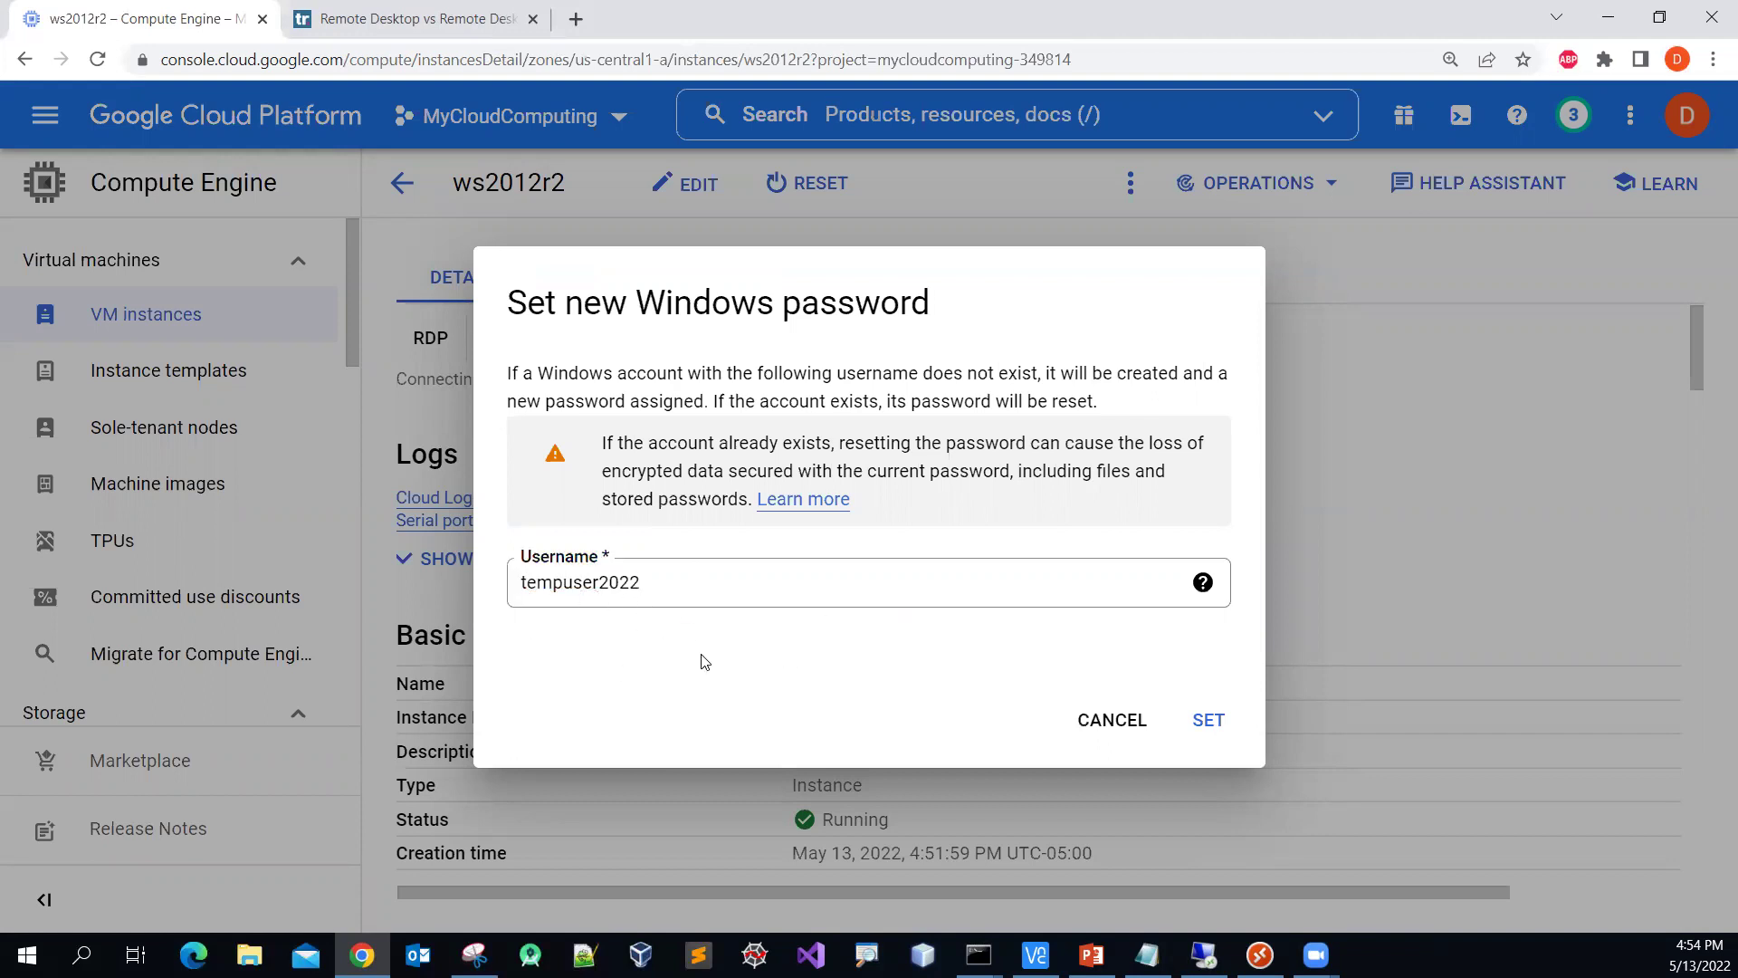
left_click(671, 586)
left_click_drag(671, 586, 466, 600)
key("ctrl+c")
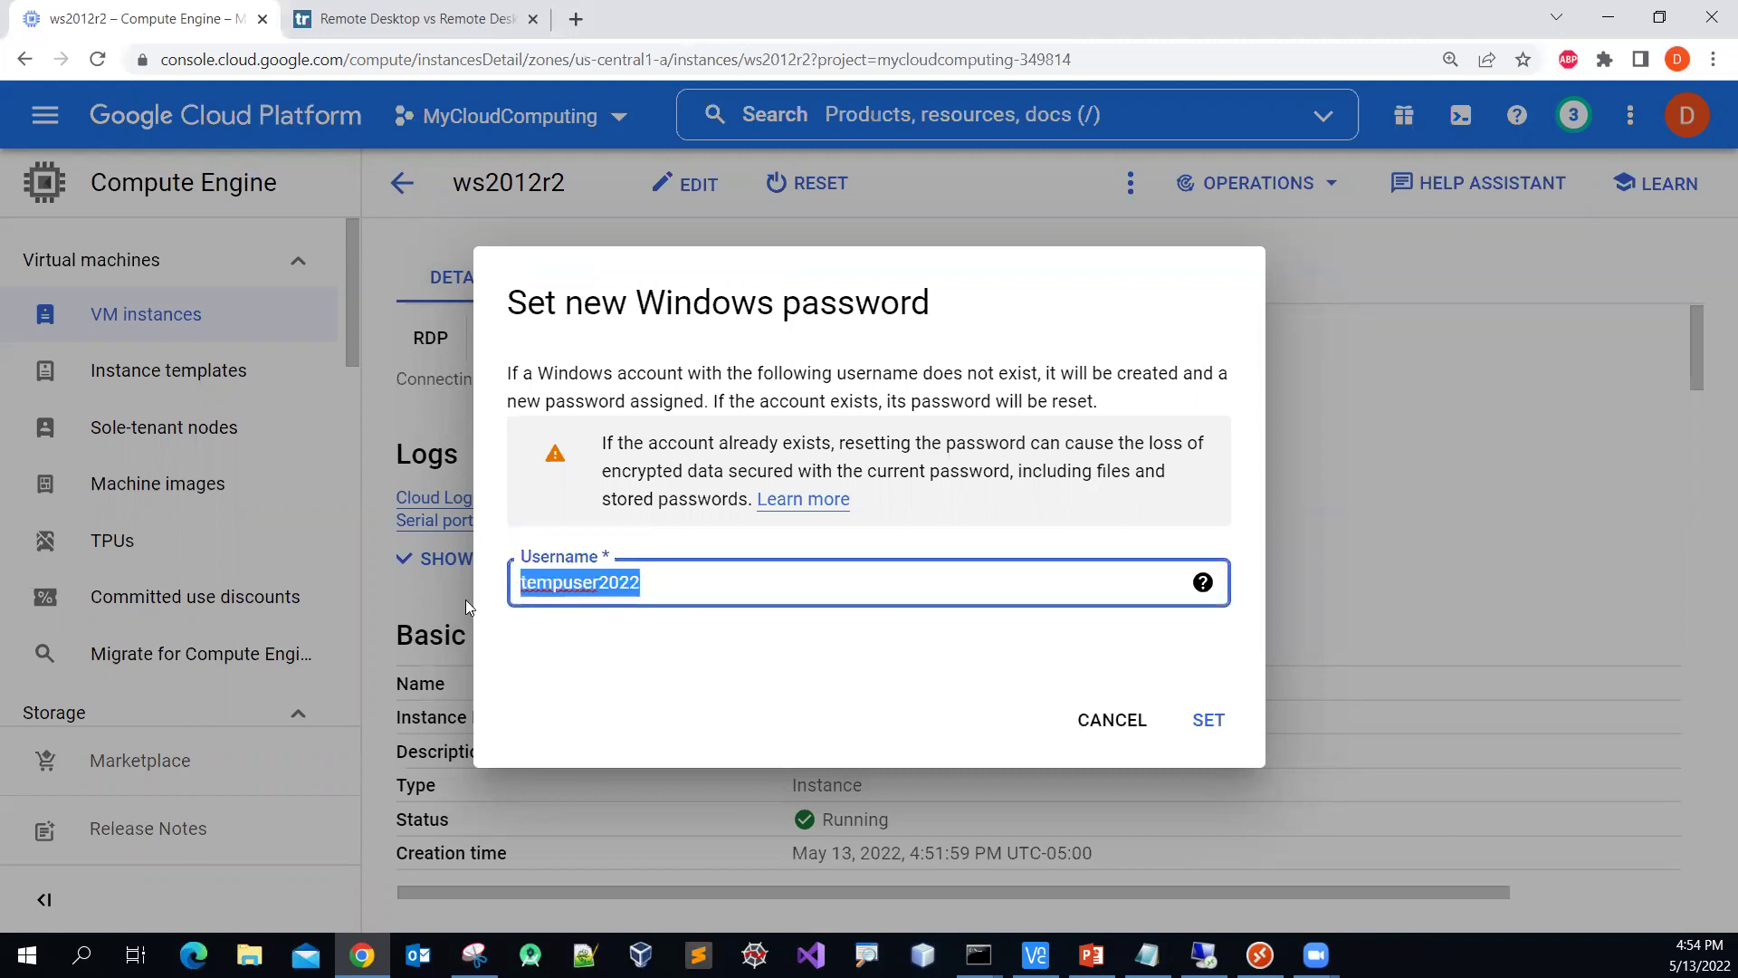
Step: Note the temporary username in Notepad, confirm SET, and copy the generated password
key("alt+Tab")
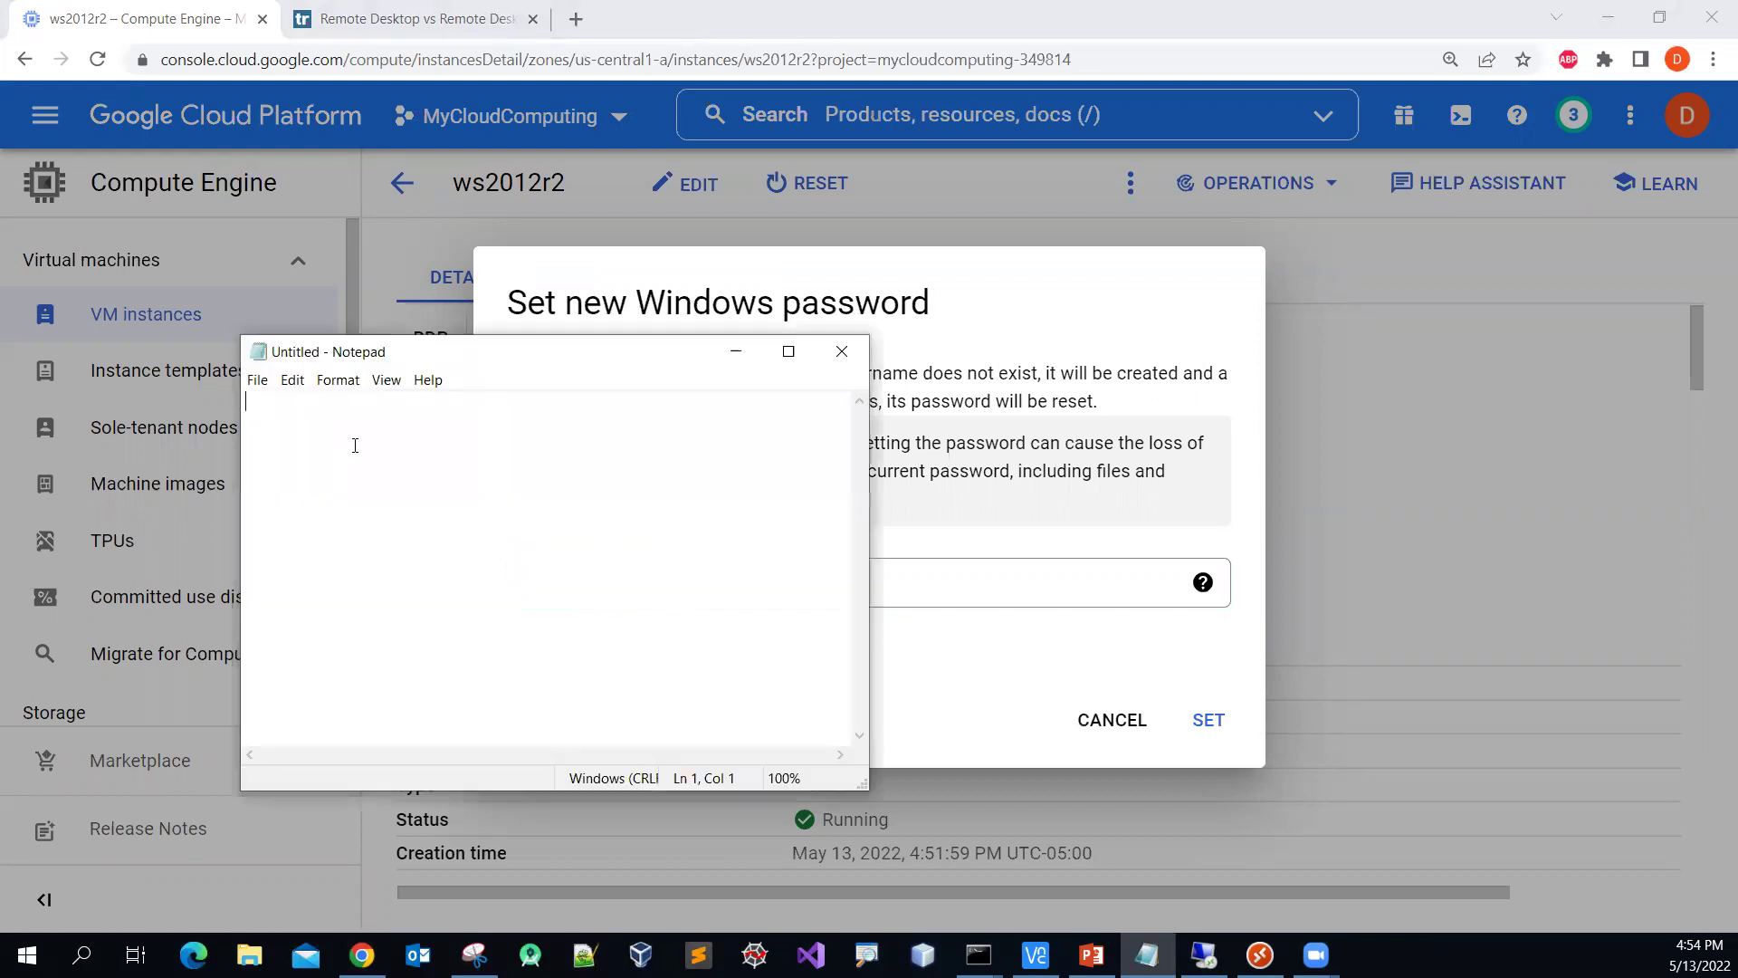
key("ctrl+v")
key("Return")
left_click_drag(489, 339, 272, 224)
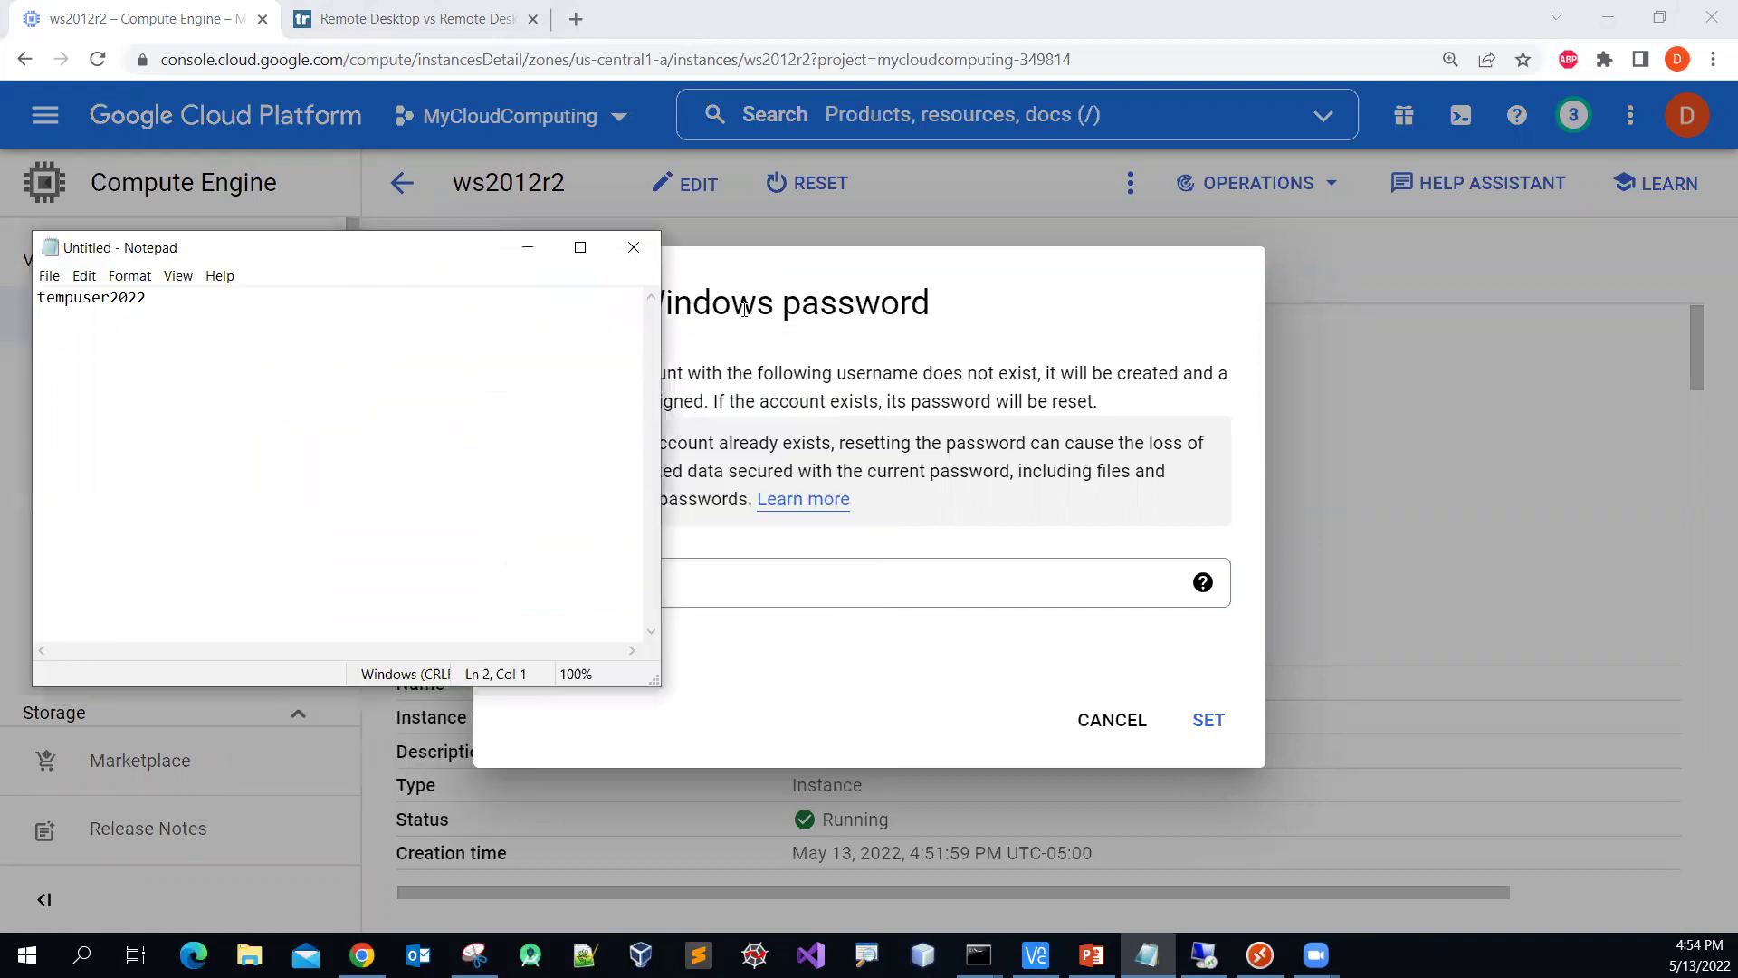
left_click(1019, 296)
left_click(1210, 721)
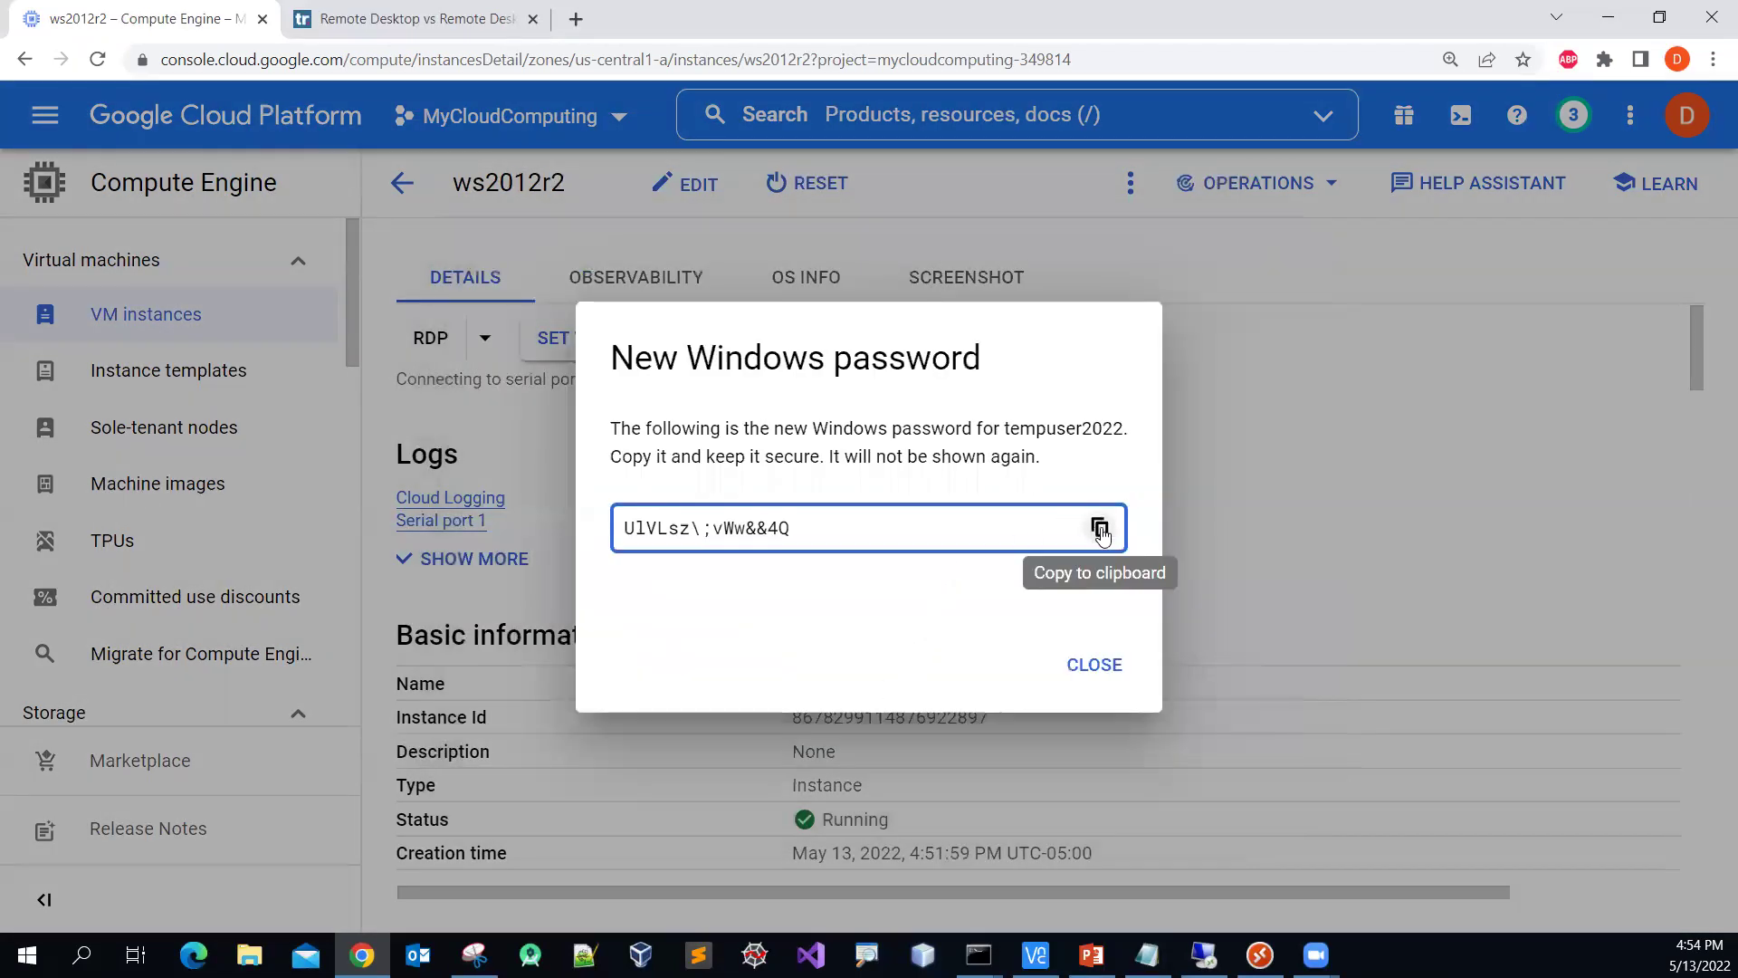
left_click(1100, 529)
Step: Copy the new Windows password and paste it in Notepad under the username
left_click(1100, 529)
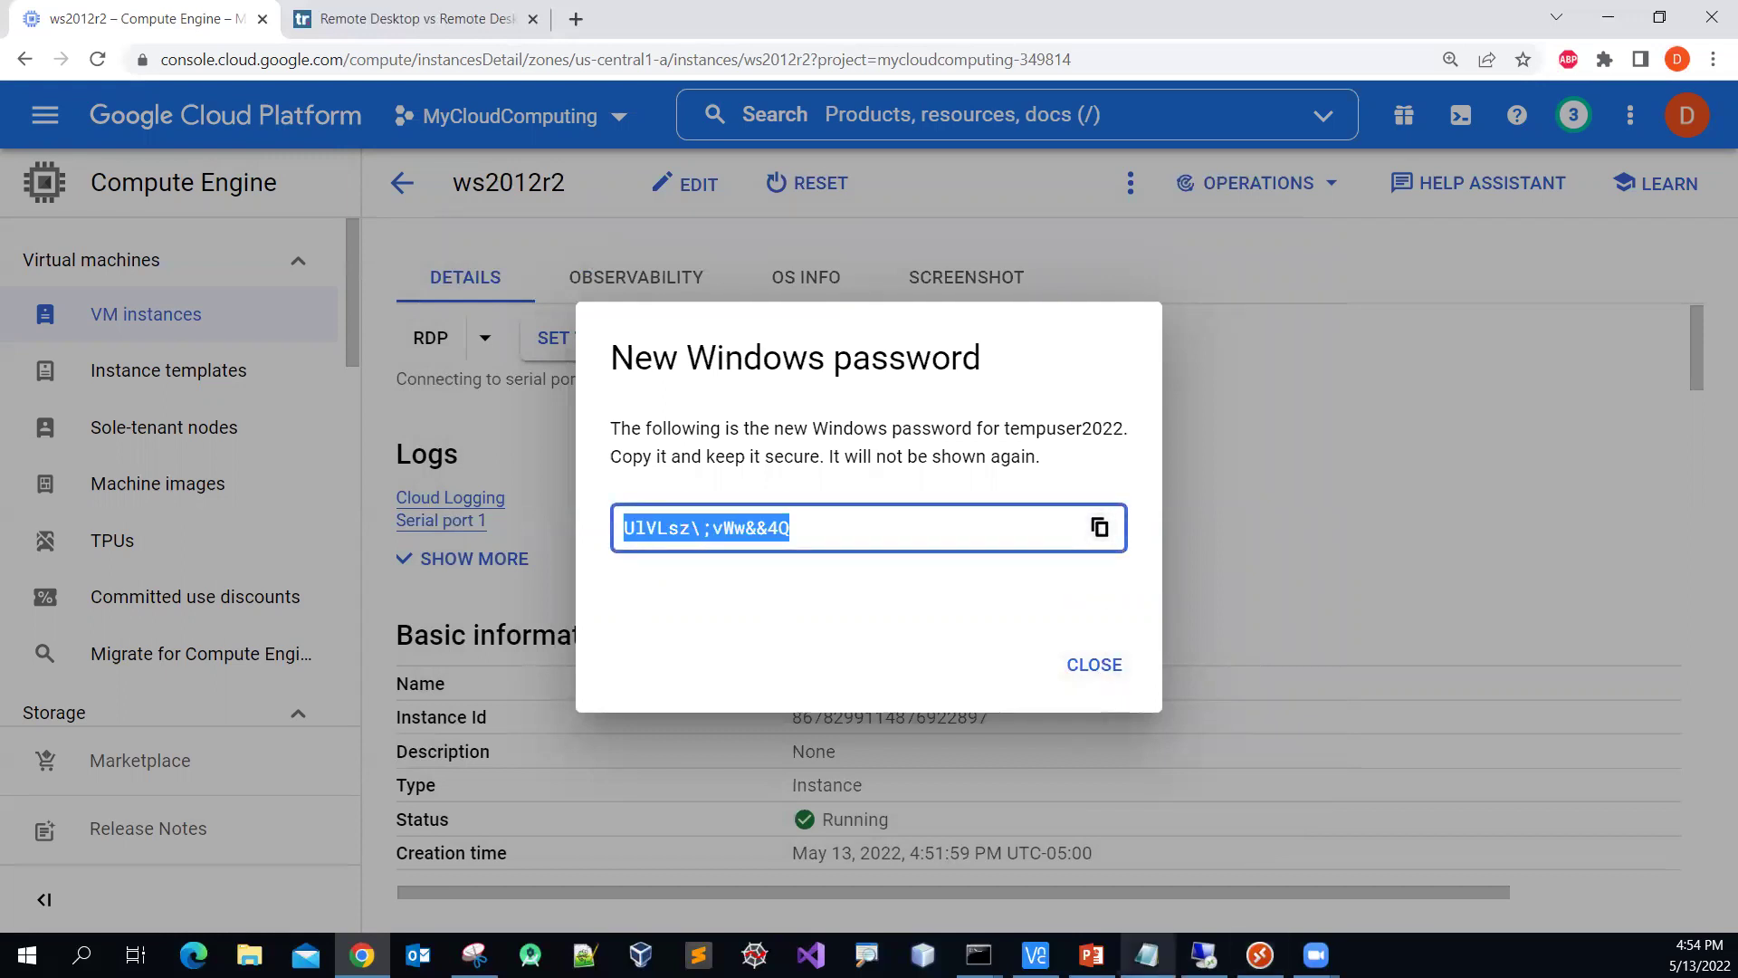
left_click(1148, 955)
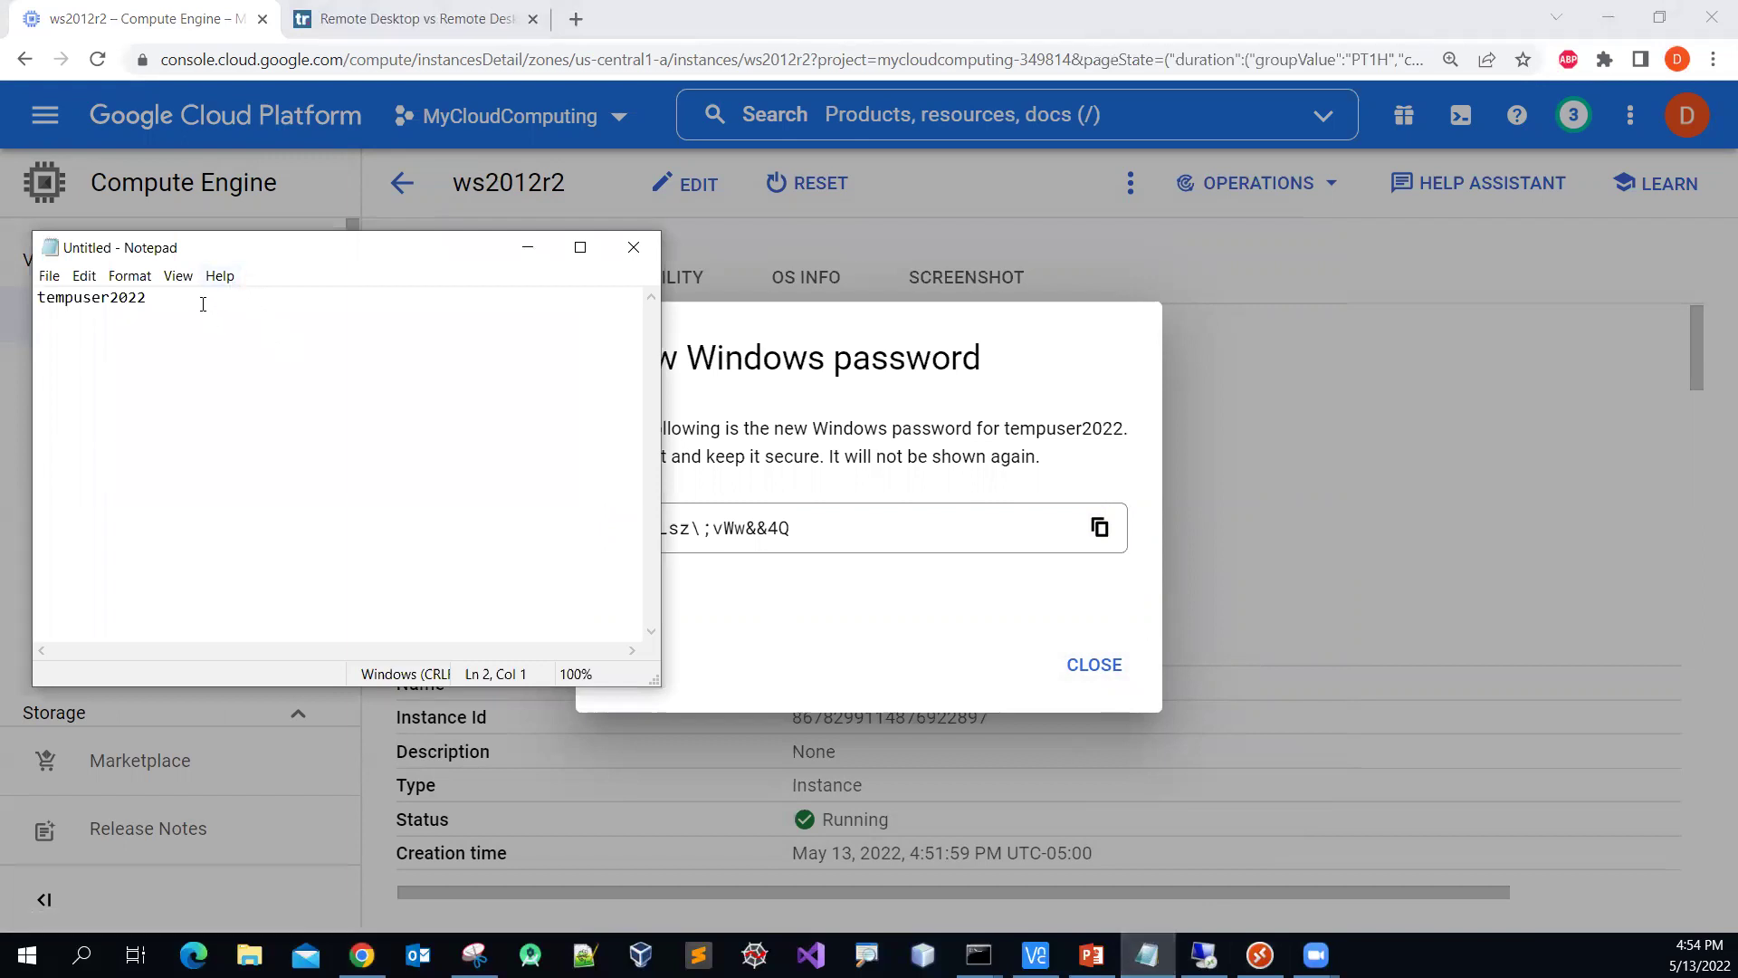
key("ctrl+v")
Step: Close the password notice, return to VM instances, and restore Remote Desktop's saved PCs
left_click(981, 503)
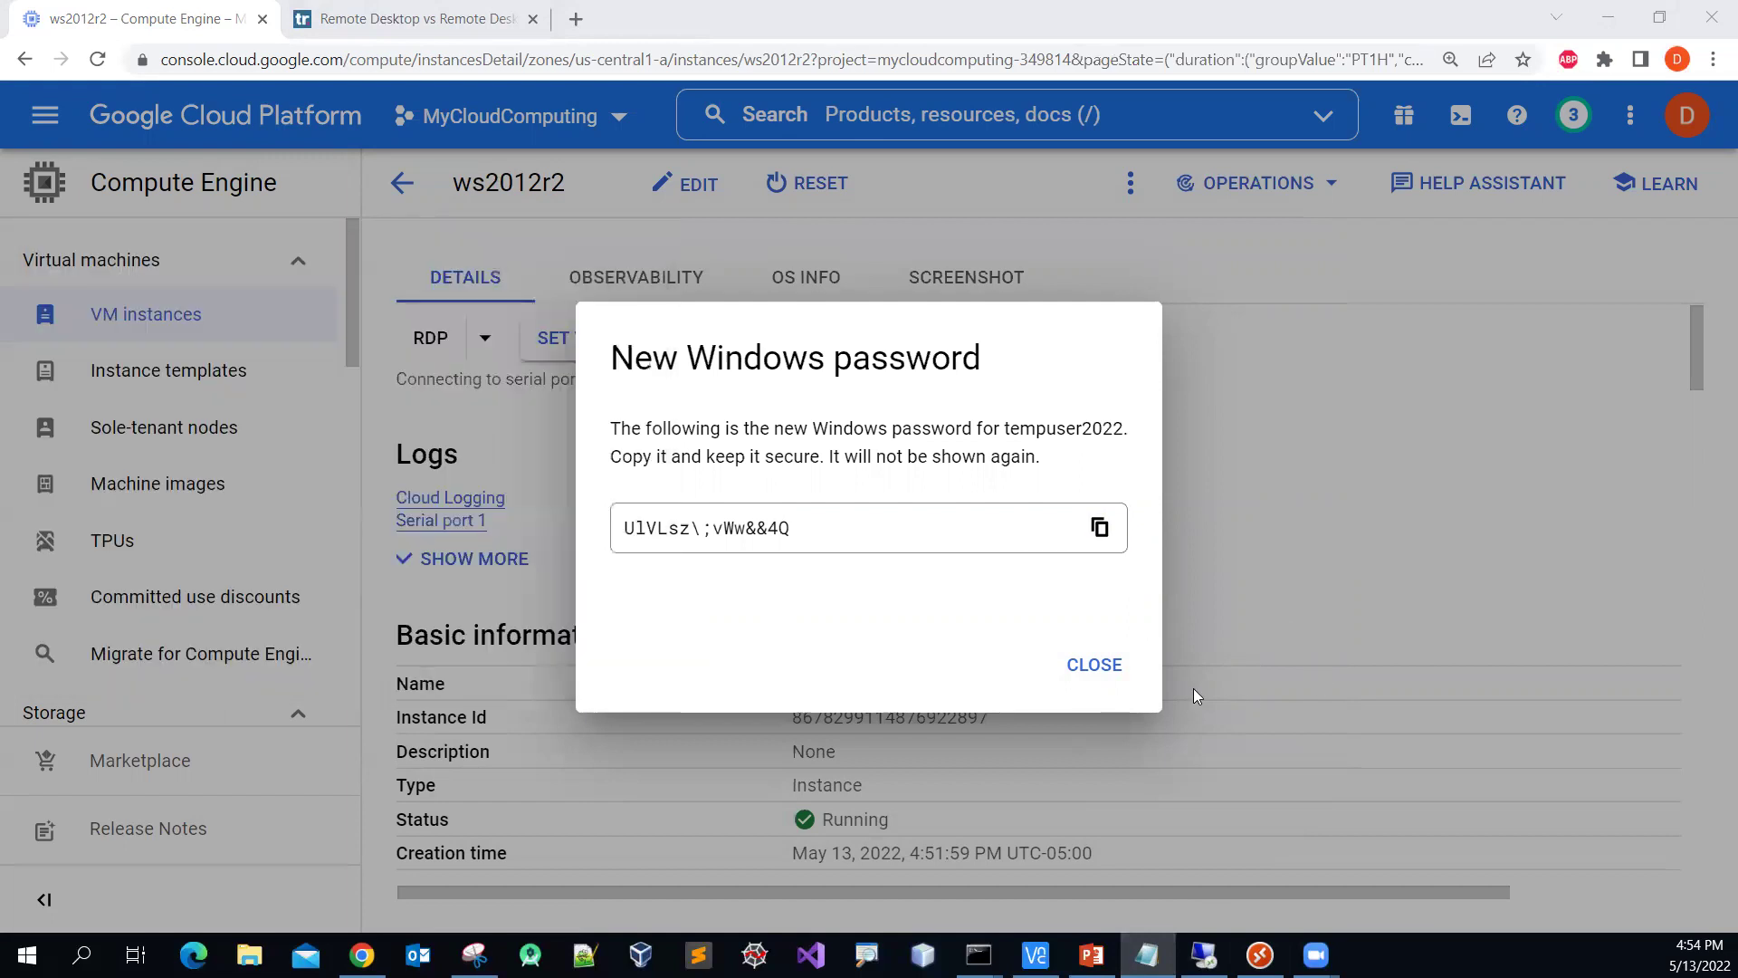
left_click(1096, 670)
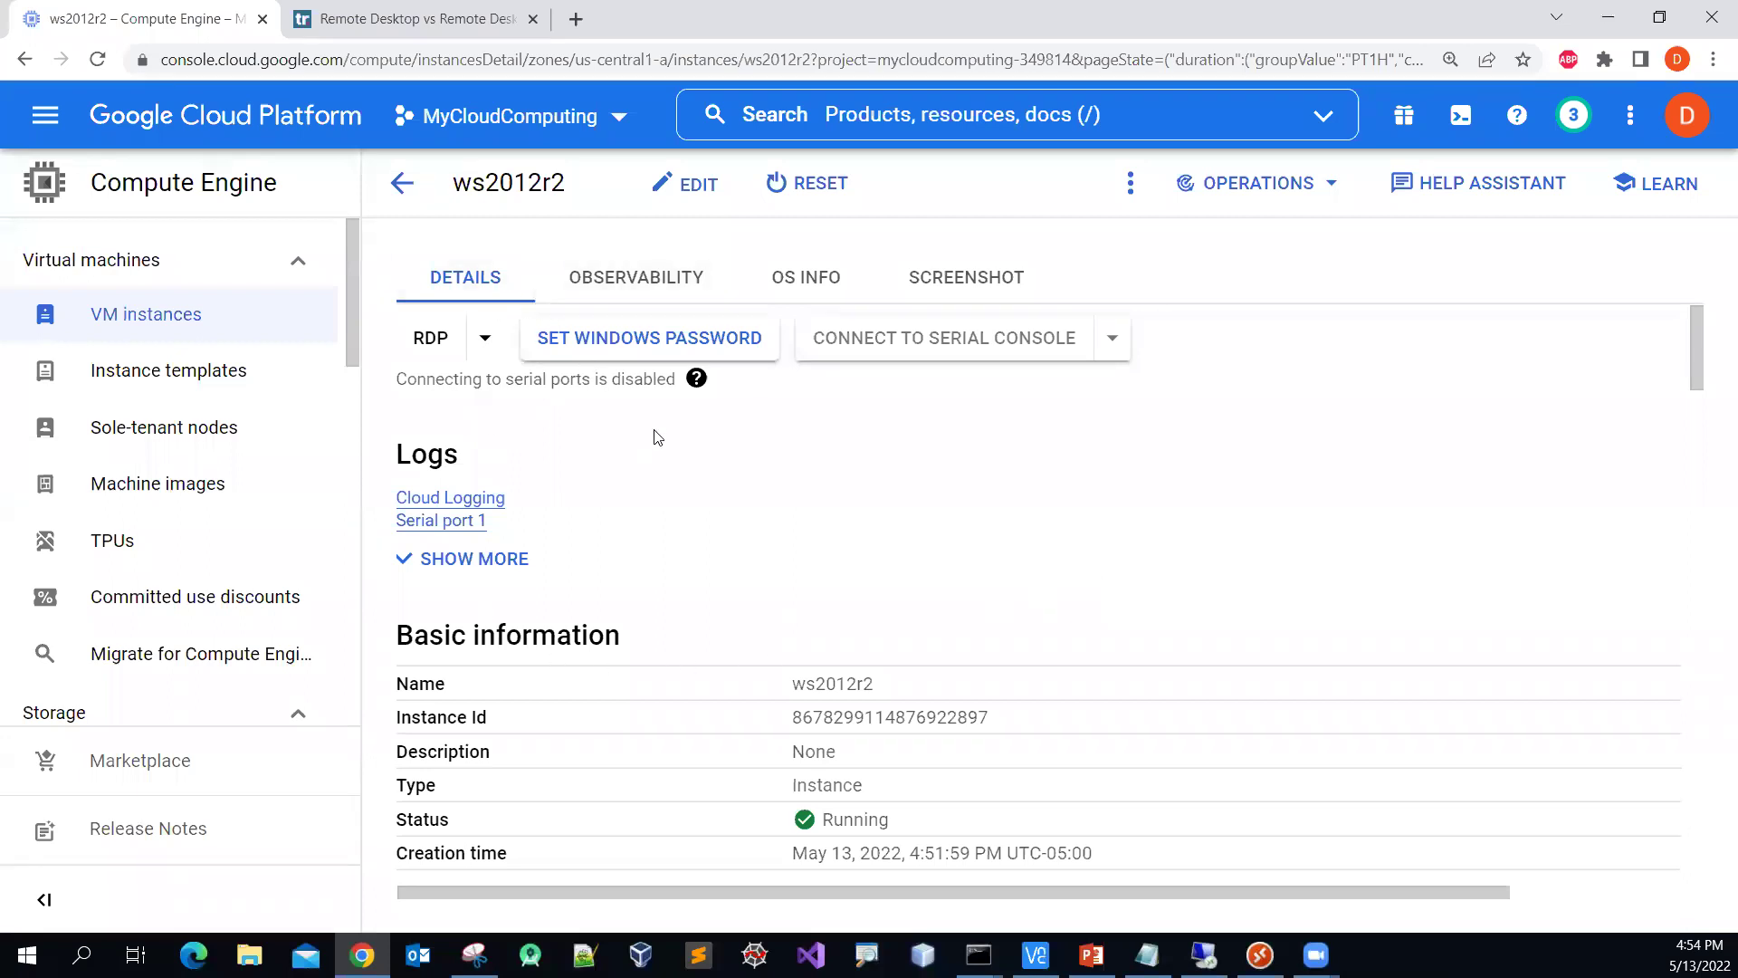
left_click(404, 186)
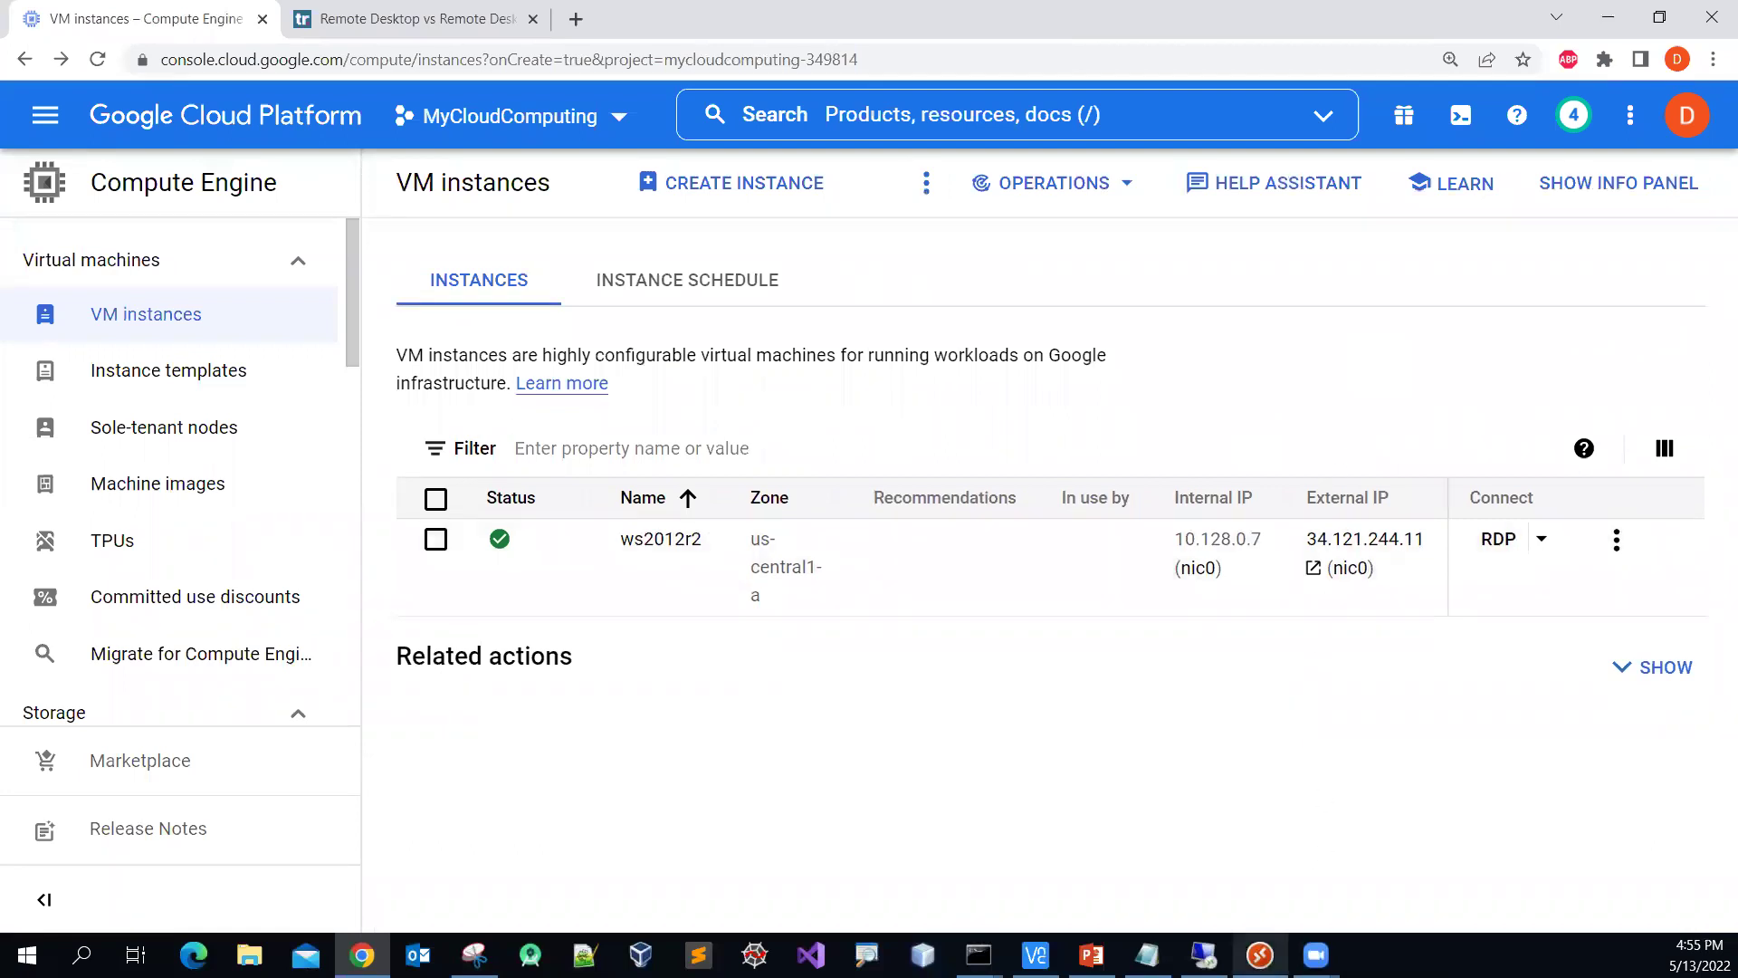
left_click(1261, 956)
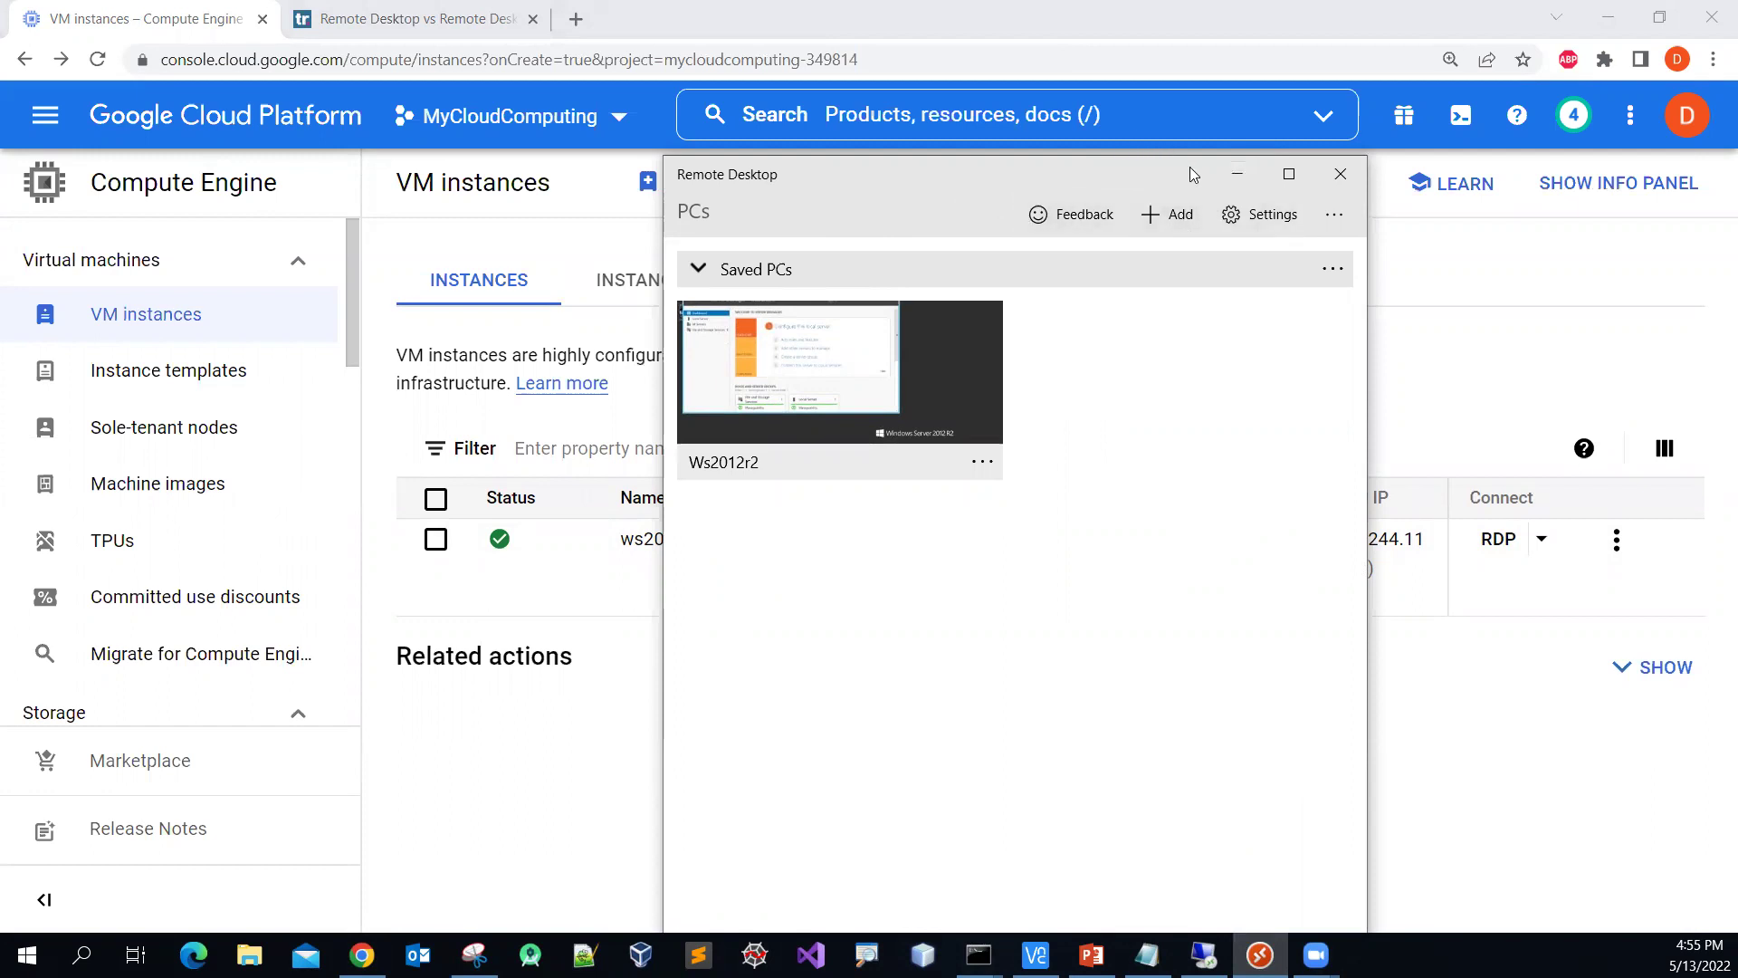
Step: Add a new PC in Remote Desktop with PC name 34.121.244.11, the instance's external IP
left_click_drag(1193, 175, 866, 177)
left_click(841, 218)
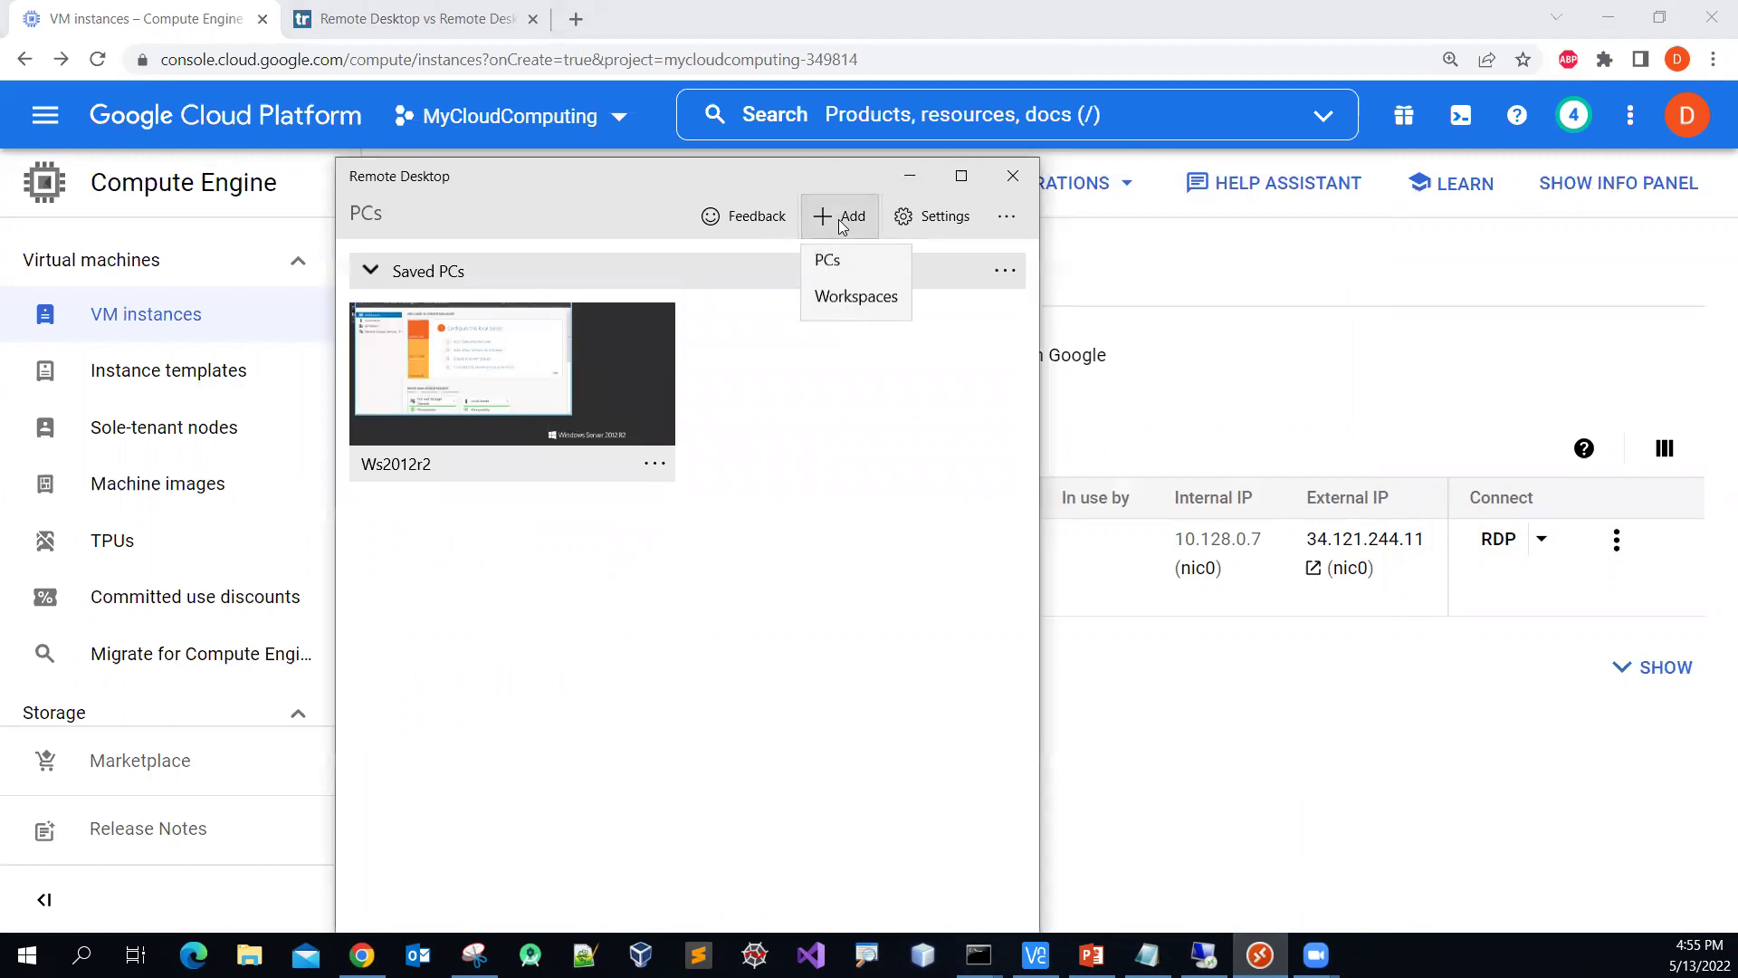
left_click(842, 271)
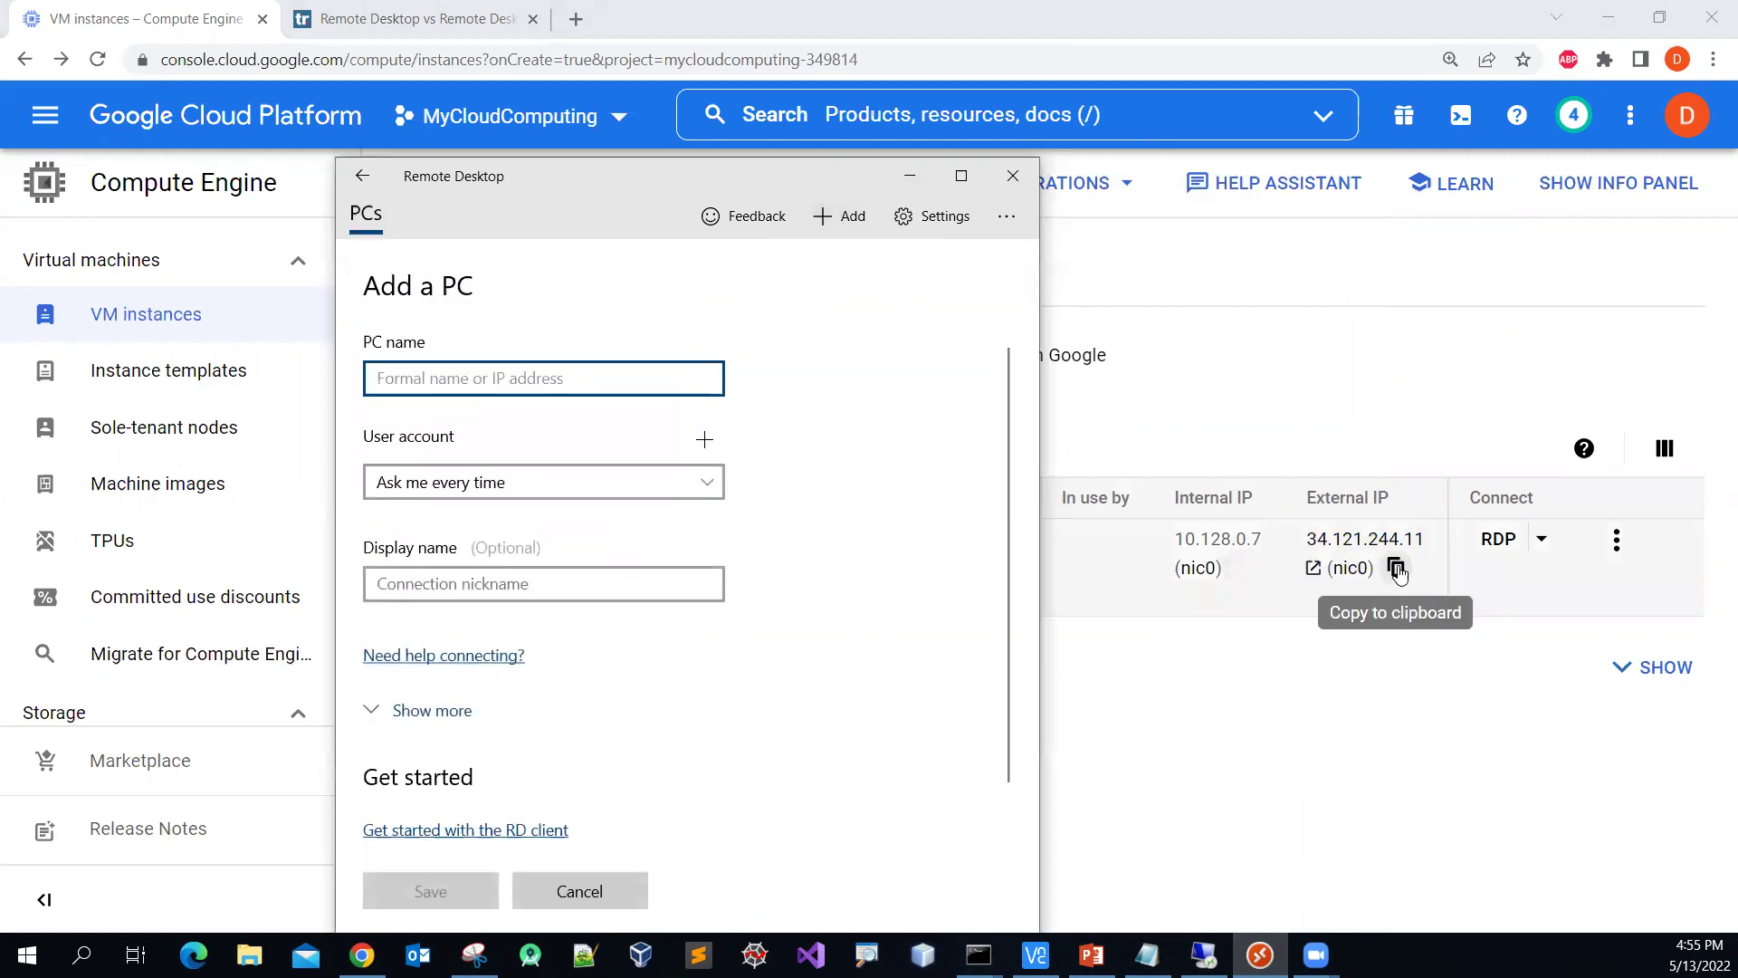
left_click(1397, 569)
left_click(1397, 568)
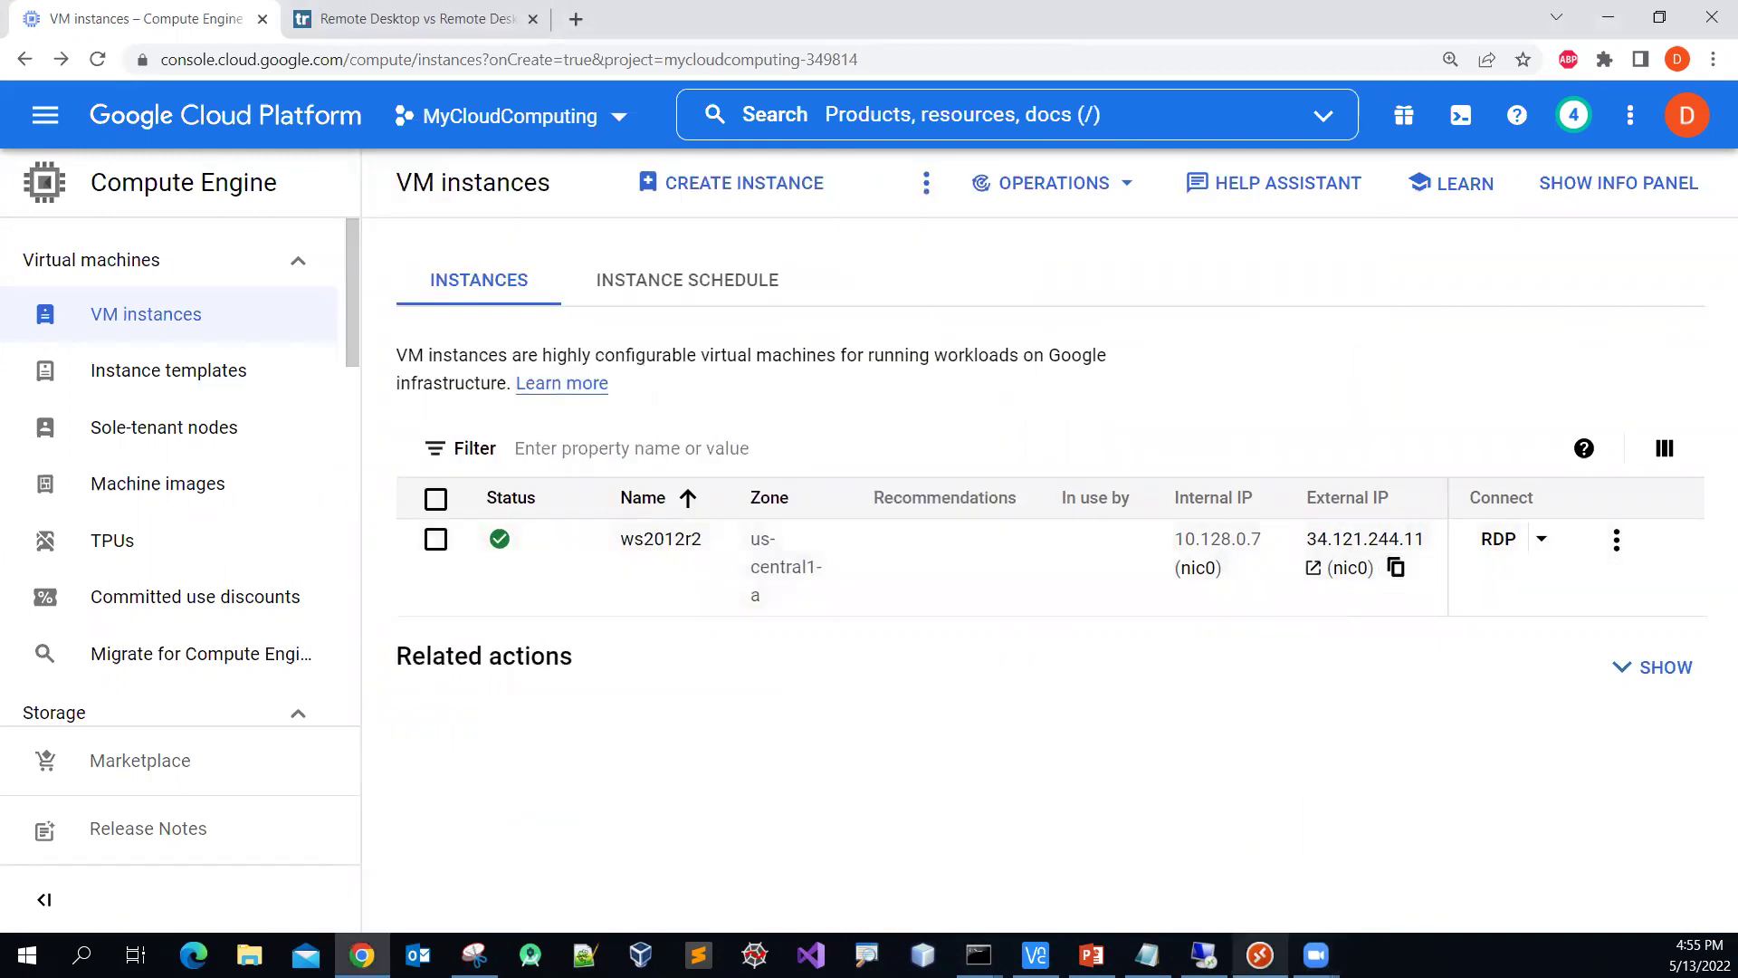
left_click(1207, 949)
left_click(530, 381)
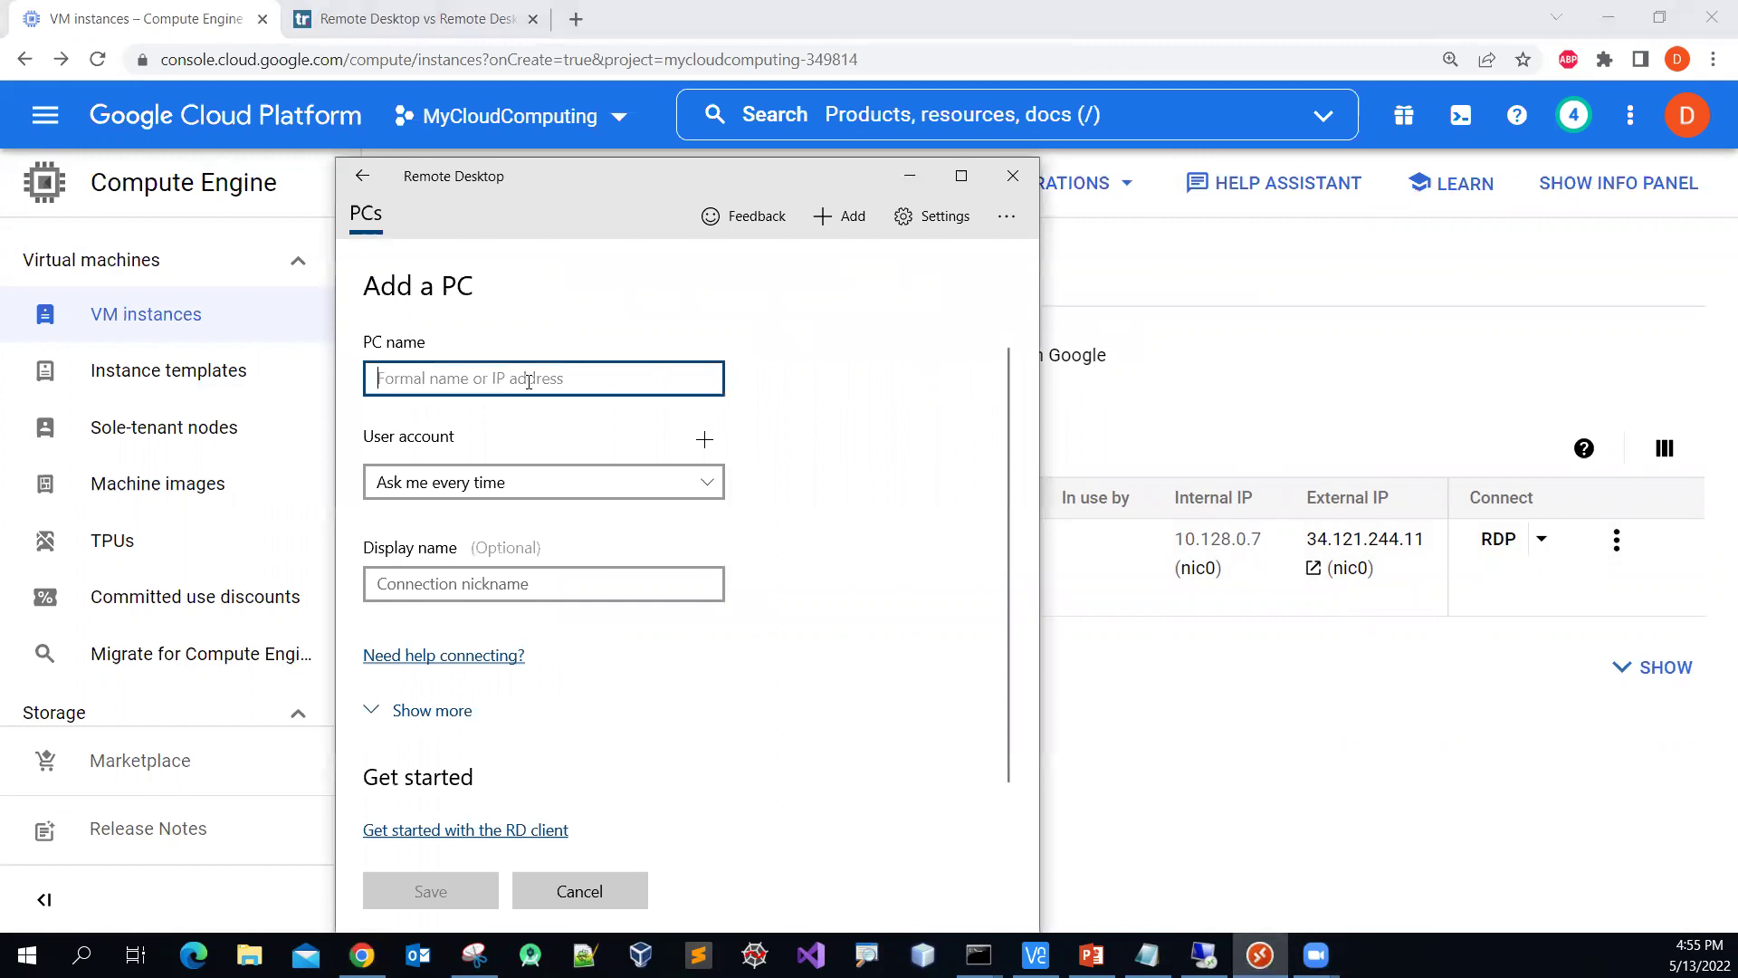
key("ctrl+v")
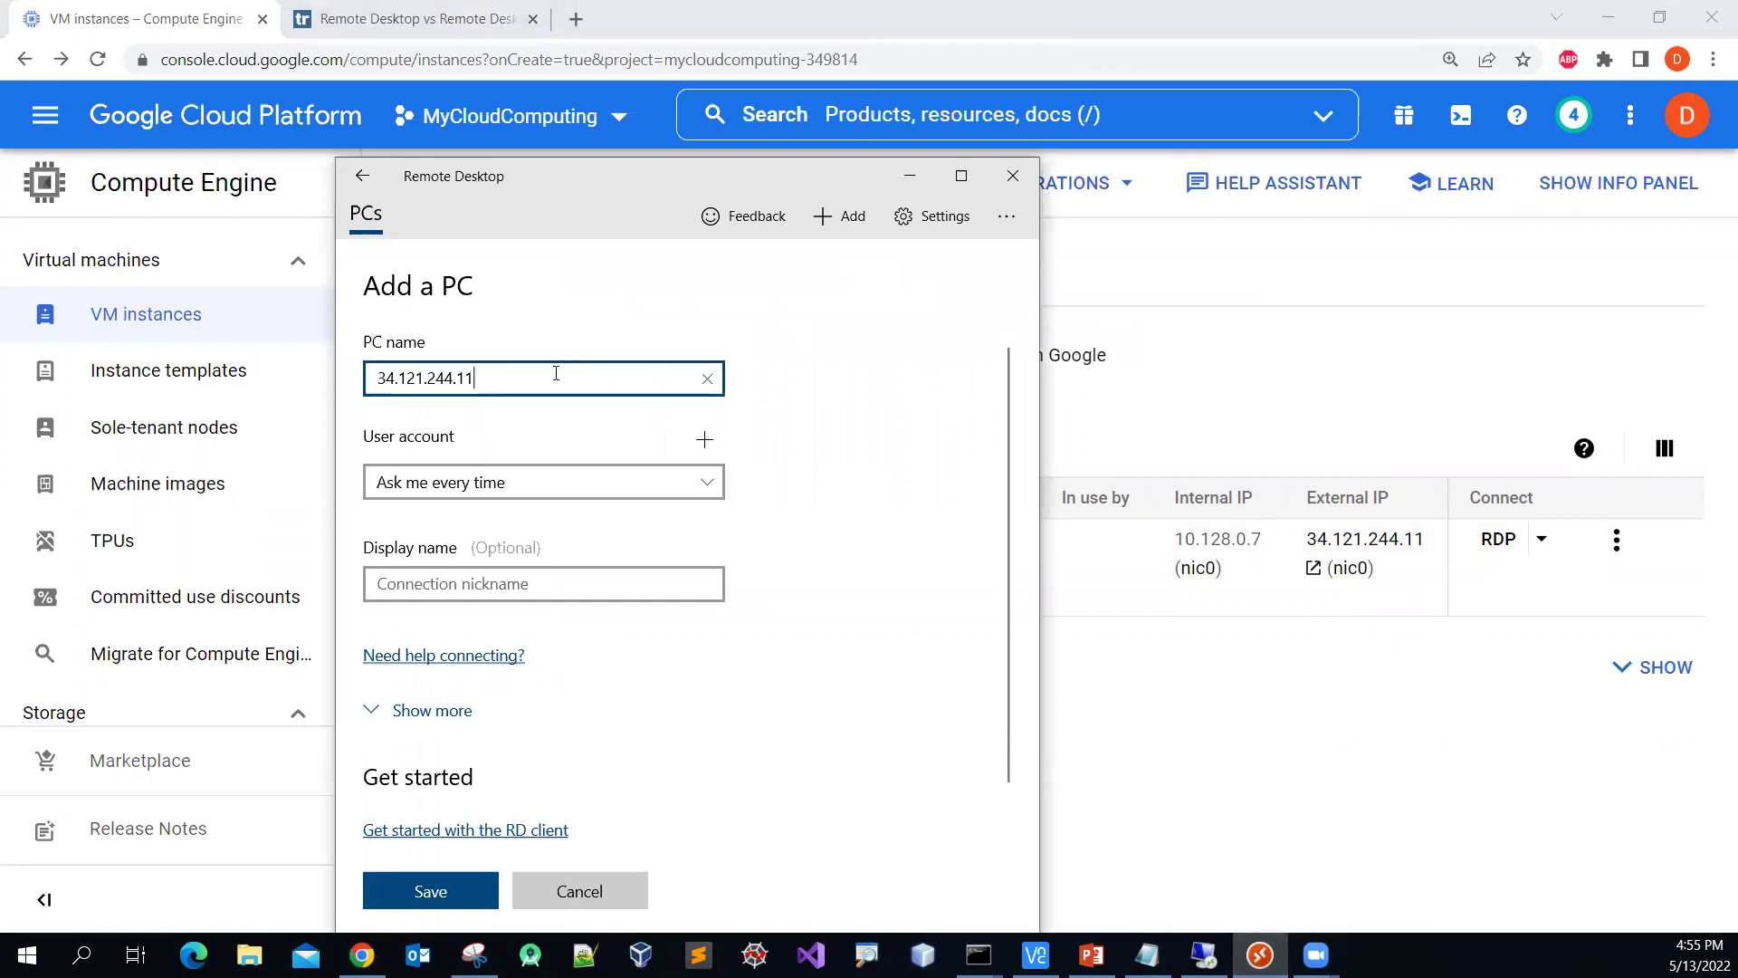
Step: Add a user account with the temporary username and the Windows password copied from Notepad
left_click(710, 441)
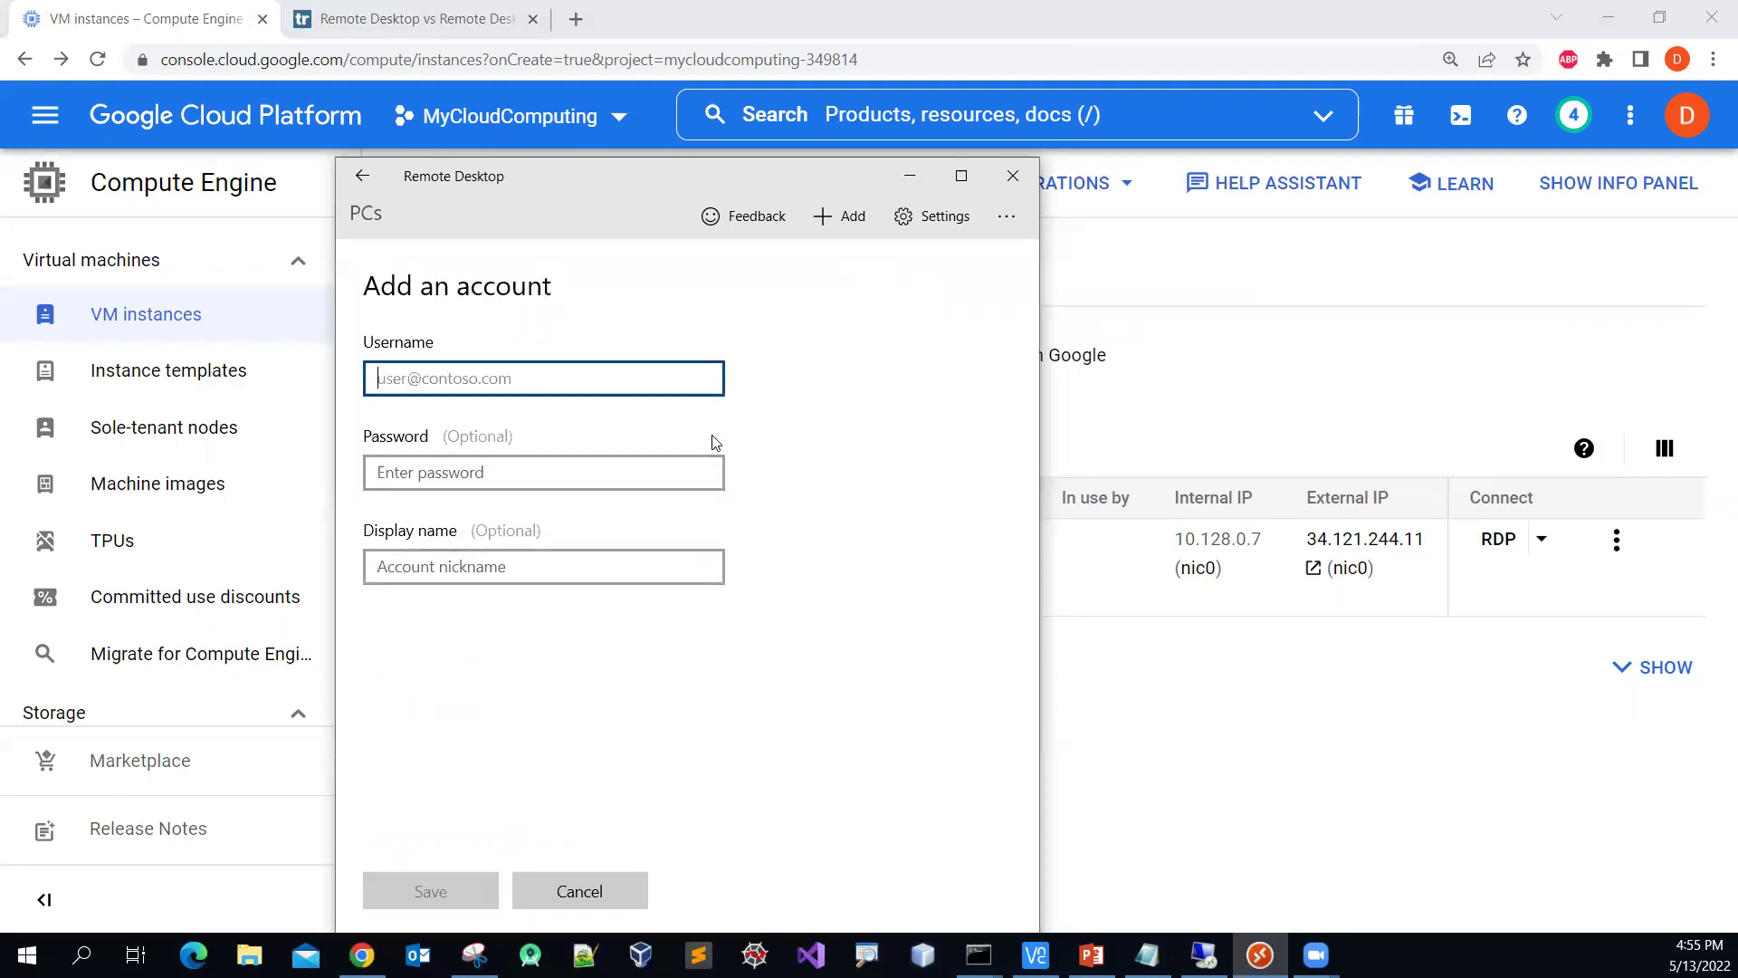
type("te")
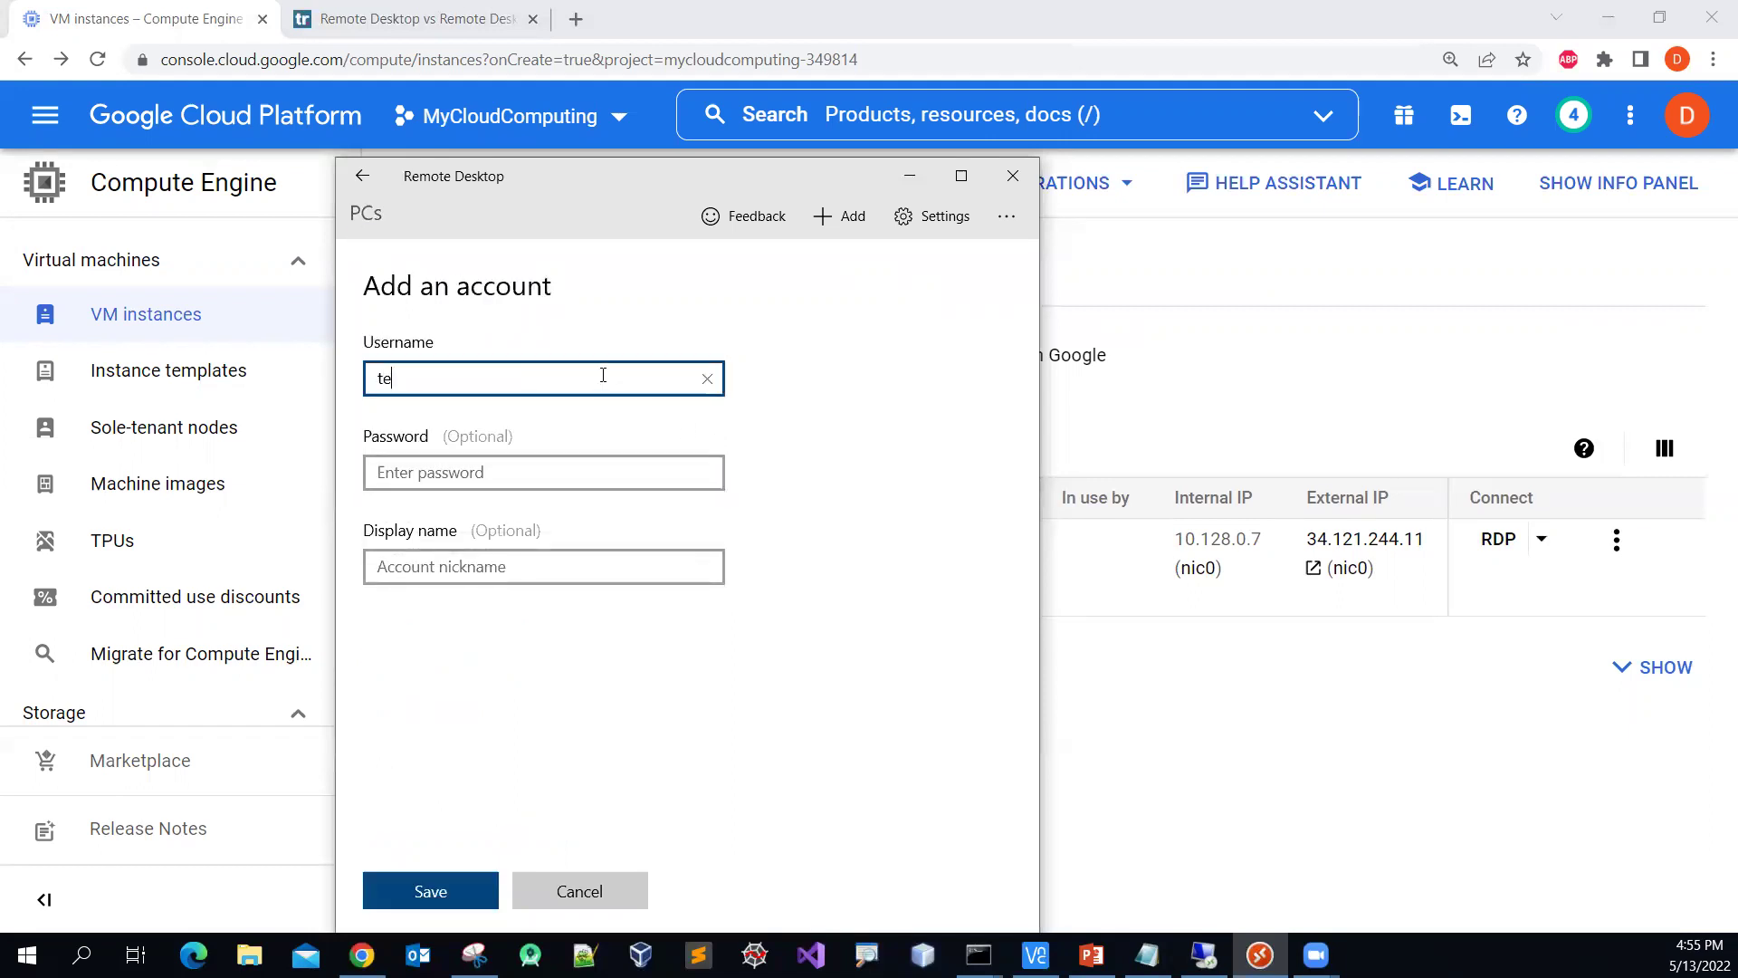
type("mpuser2022")
key("Tab")
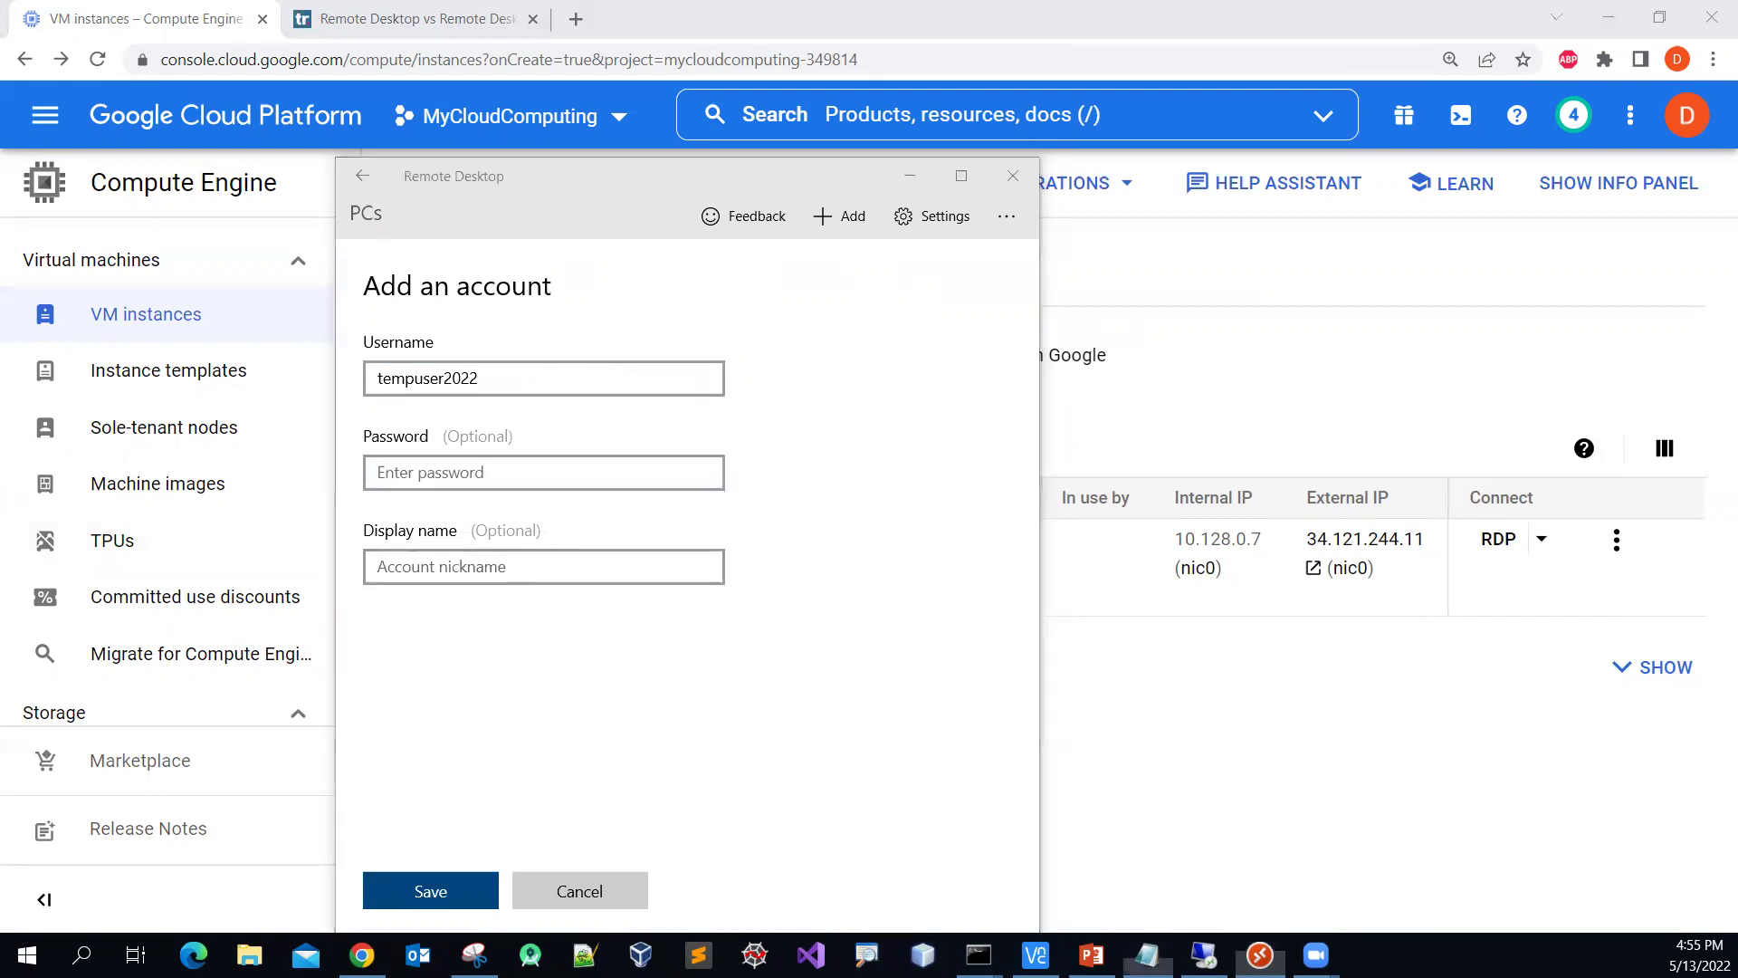
left_click_drag(993, 465, 798, 471)
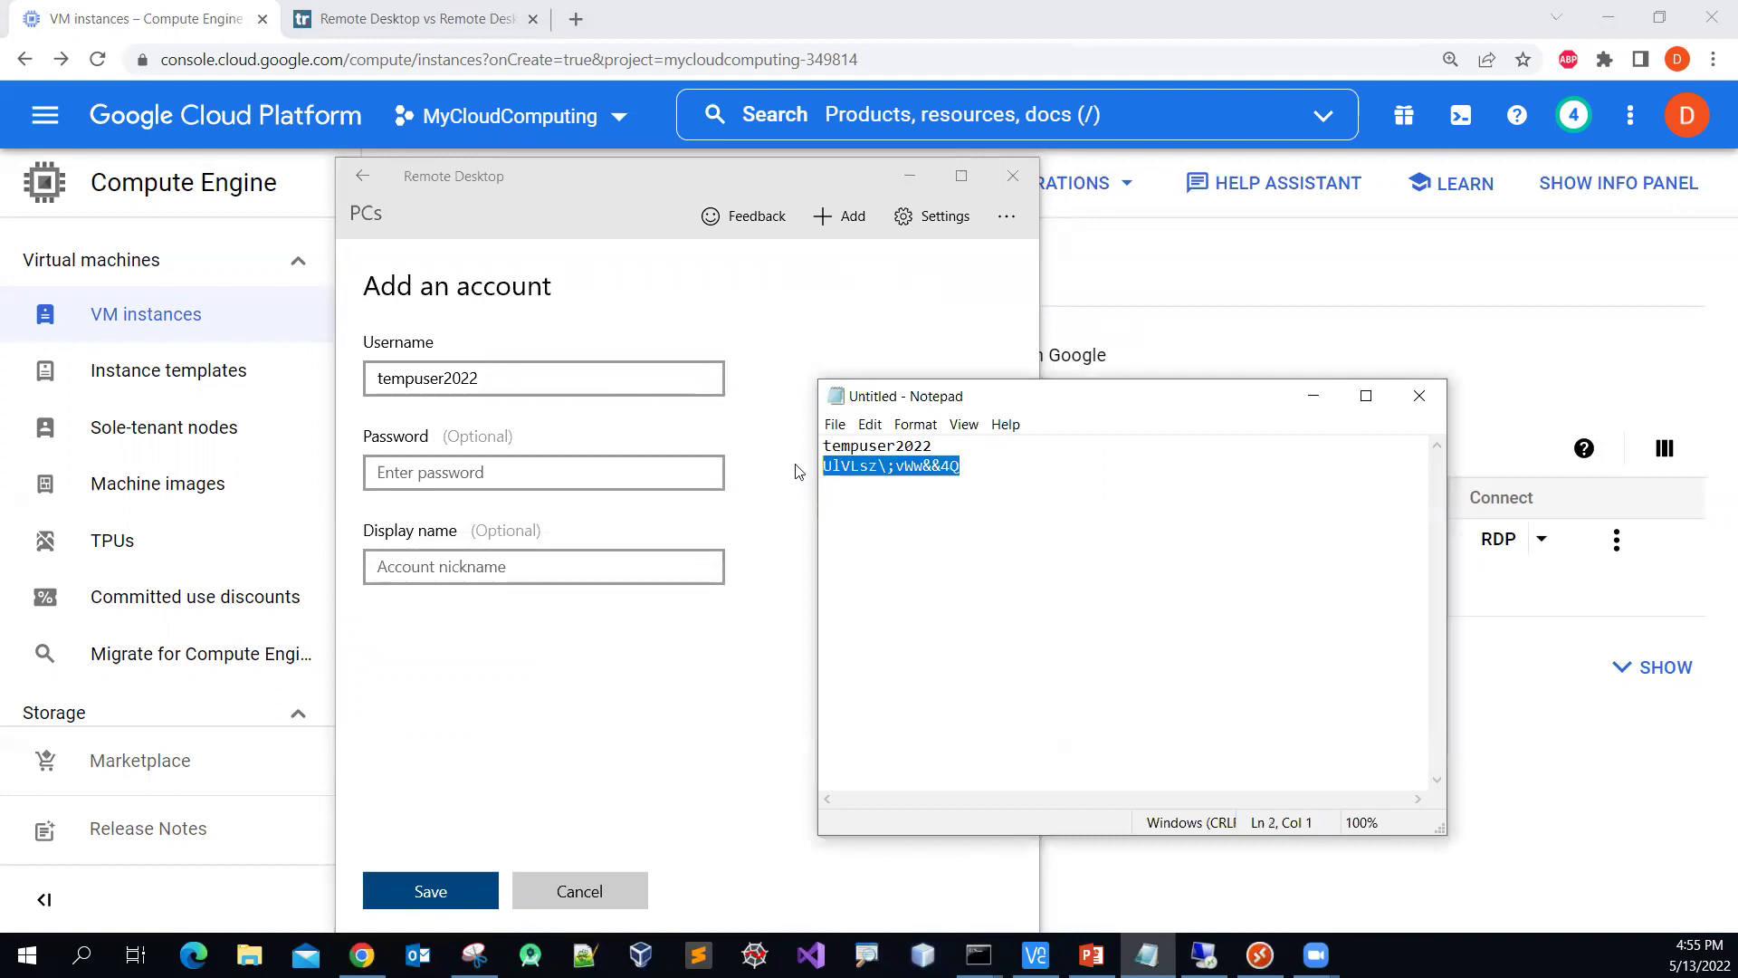
left_click(471, 468)
key("ctrl+v")
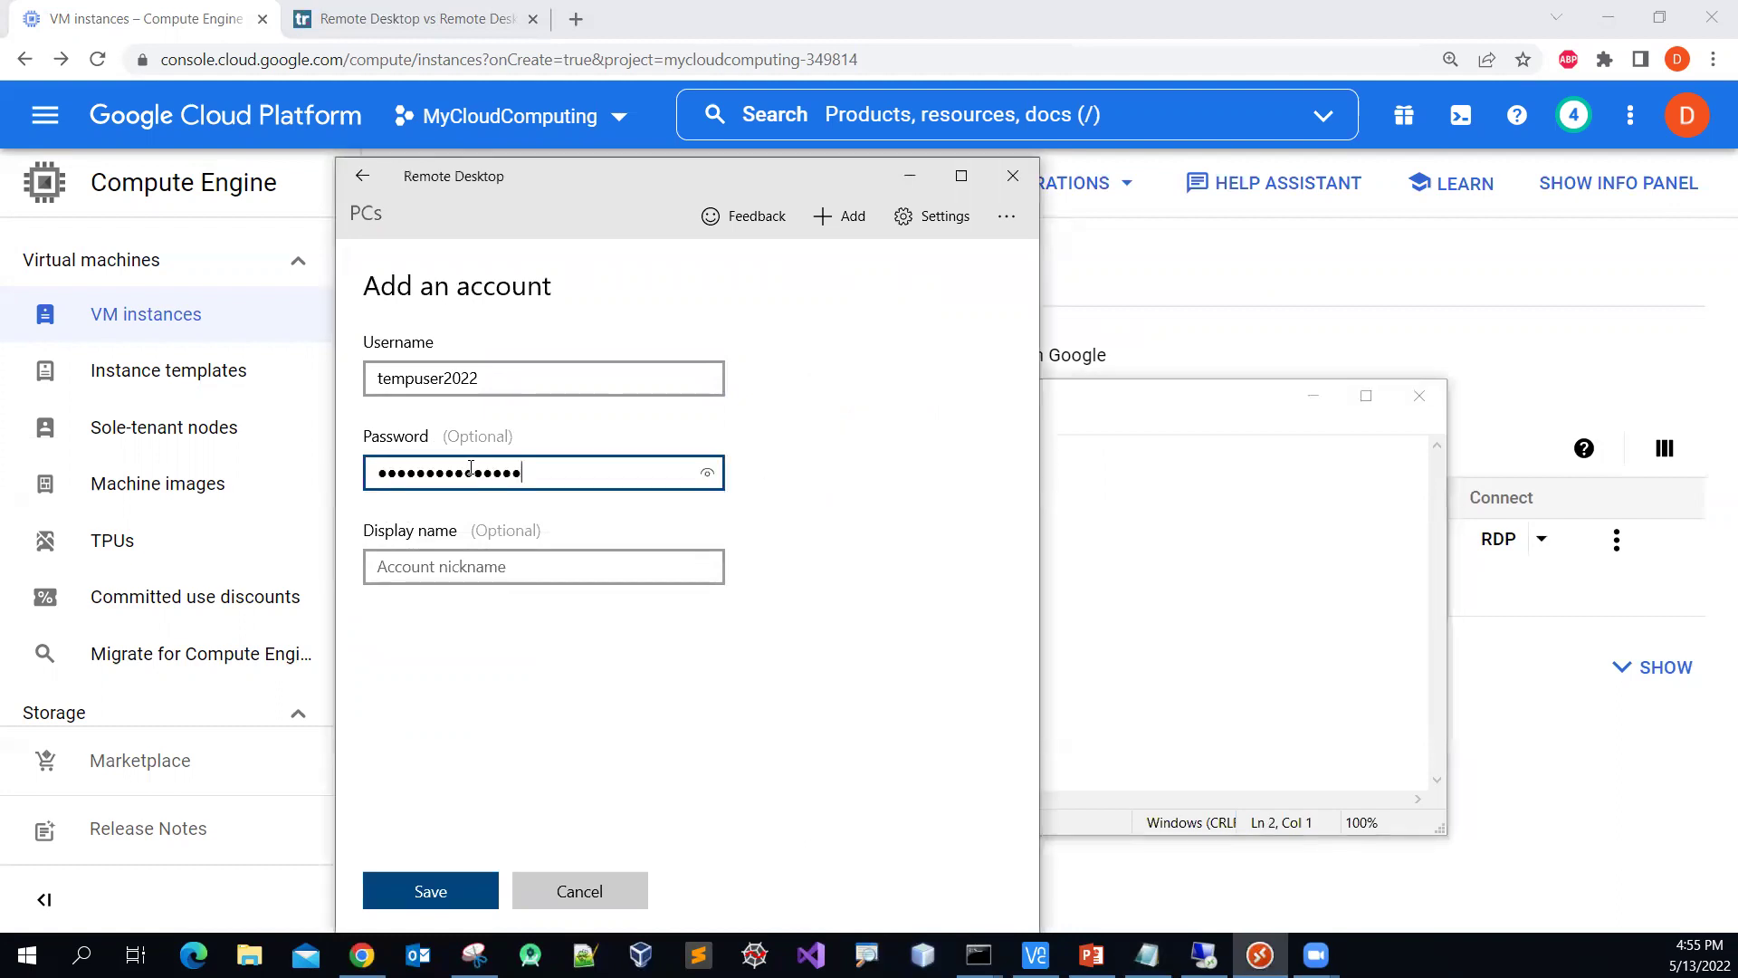
Step: Give the account display name ws2012r2Tempuser and save it
left_click(609, 576)
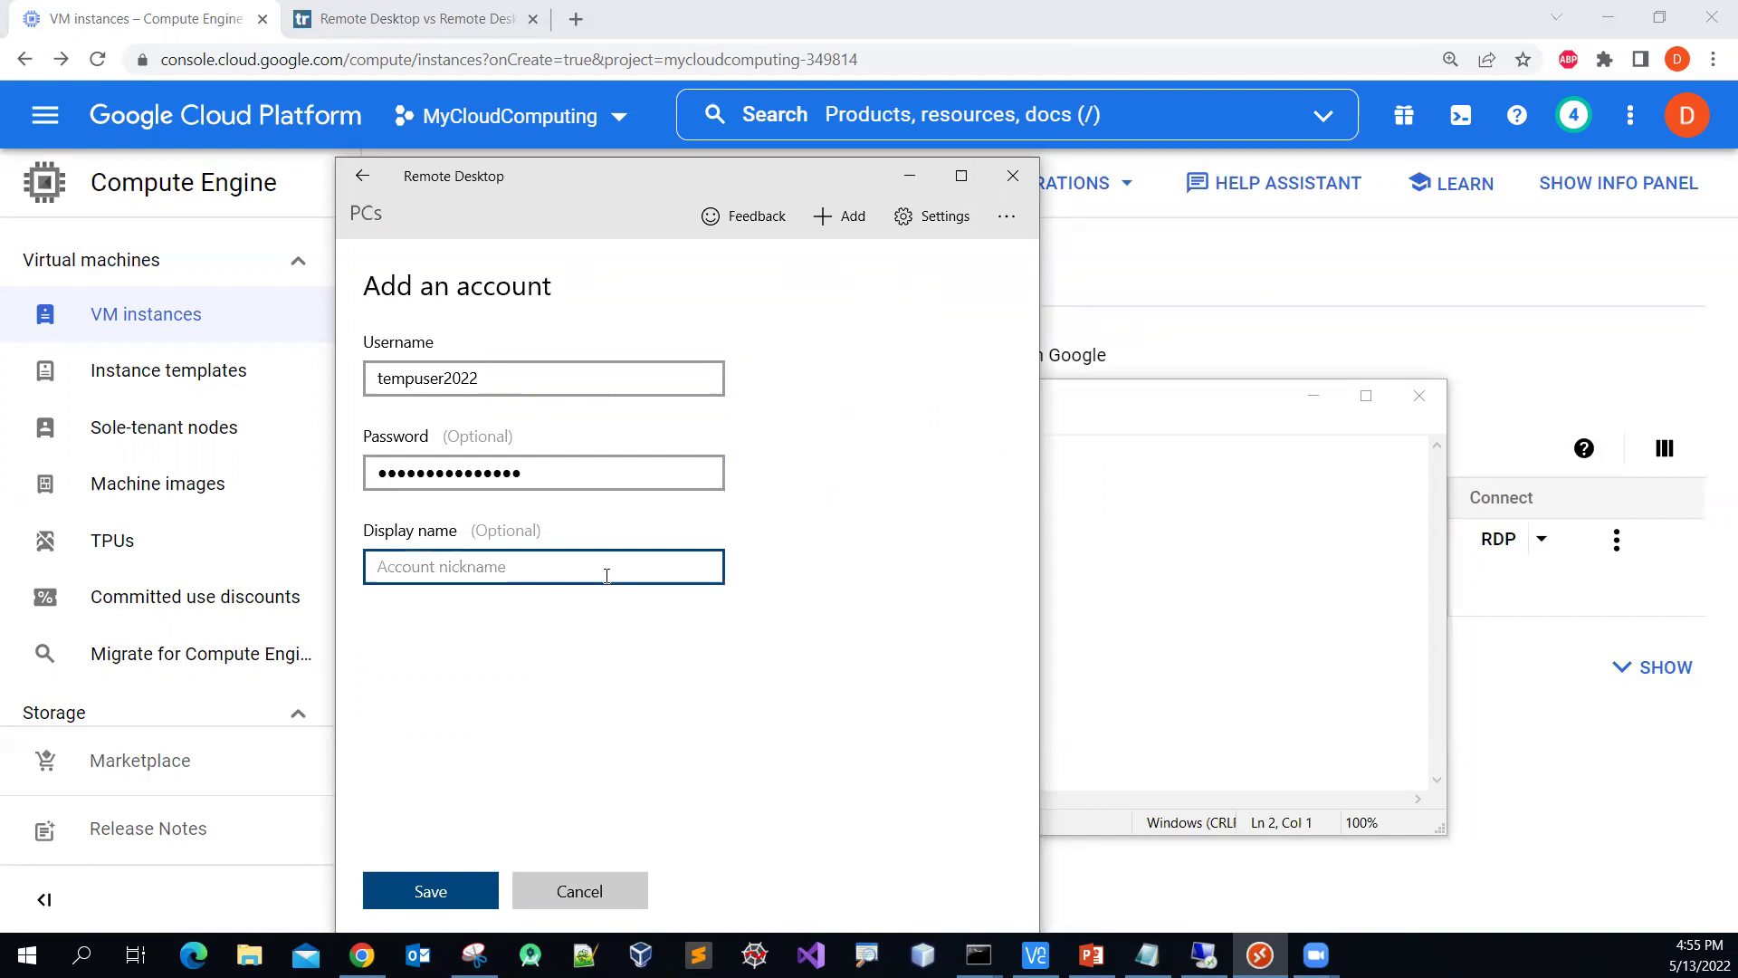
type("w")
type("s")
type("200")
key("BackSpace")
type("1")
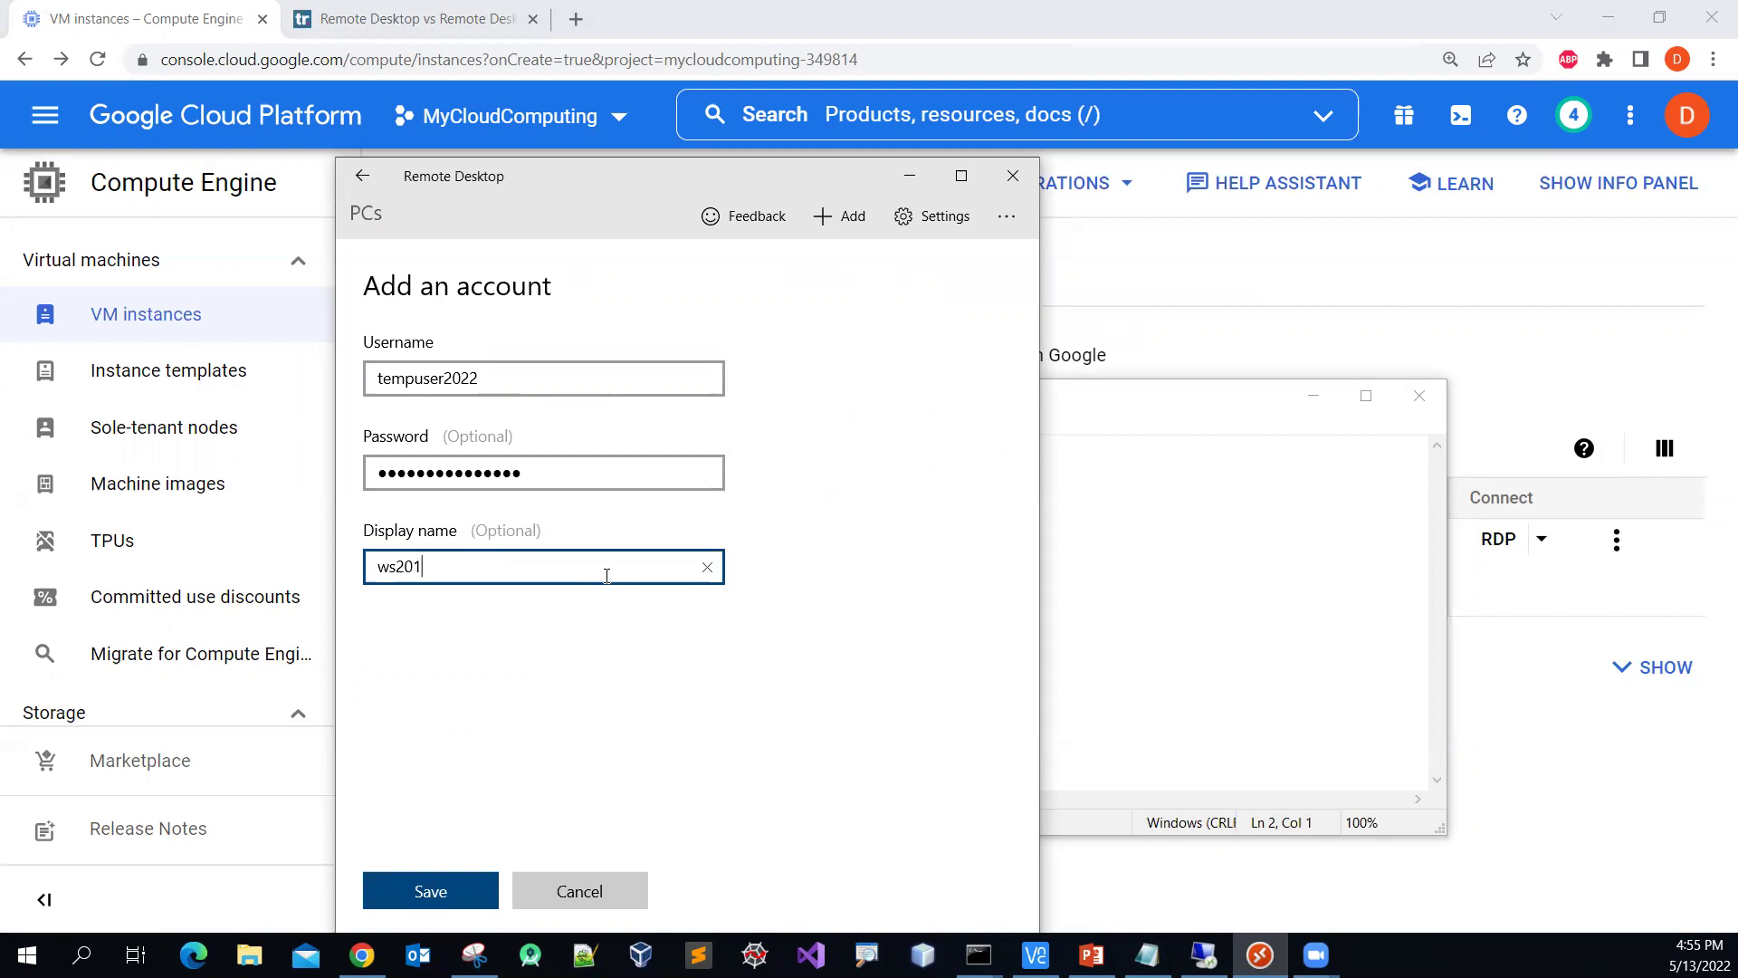
type("2r2Tempuser")
left_click(474, 899)
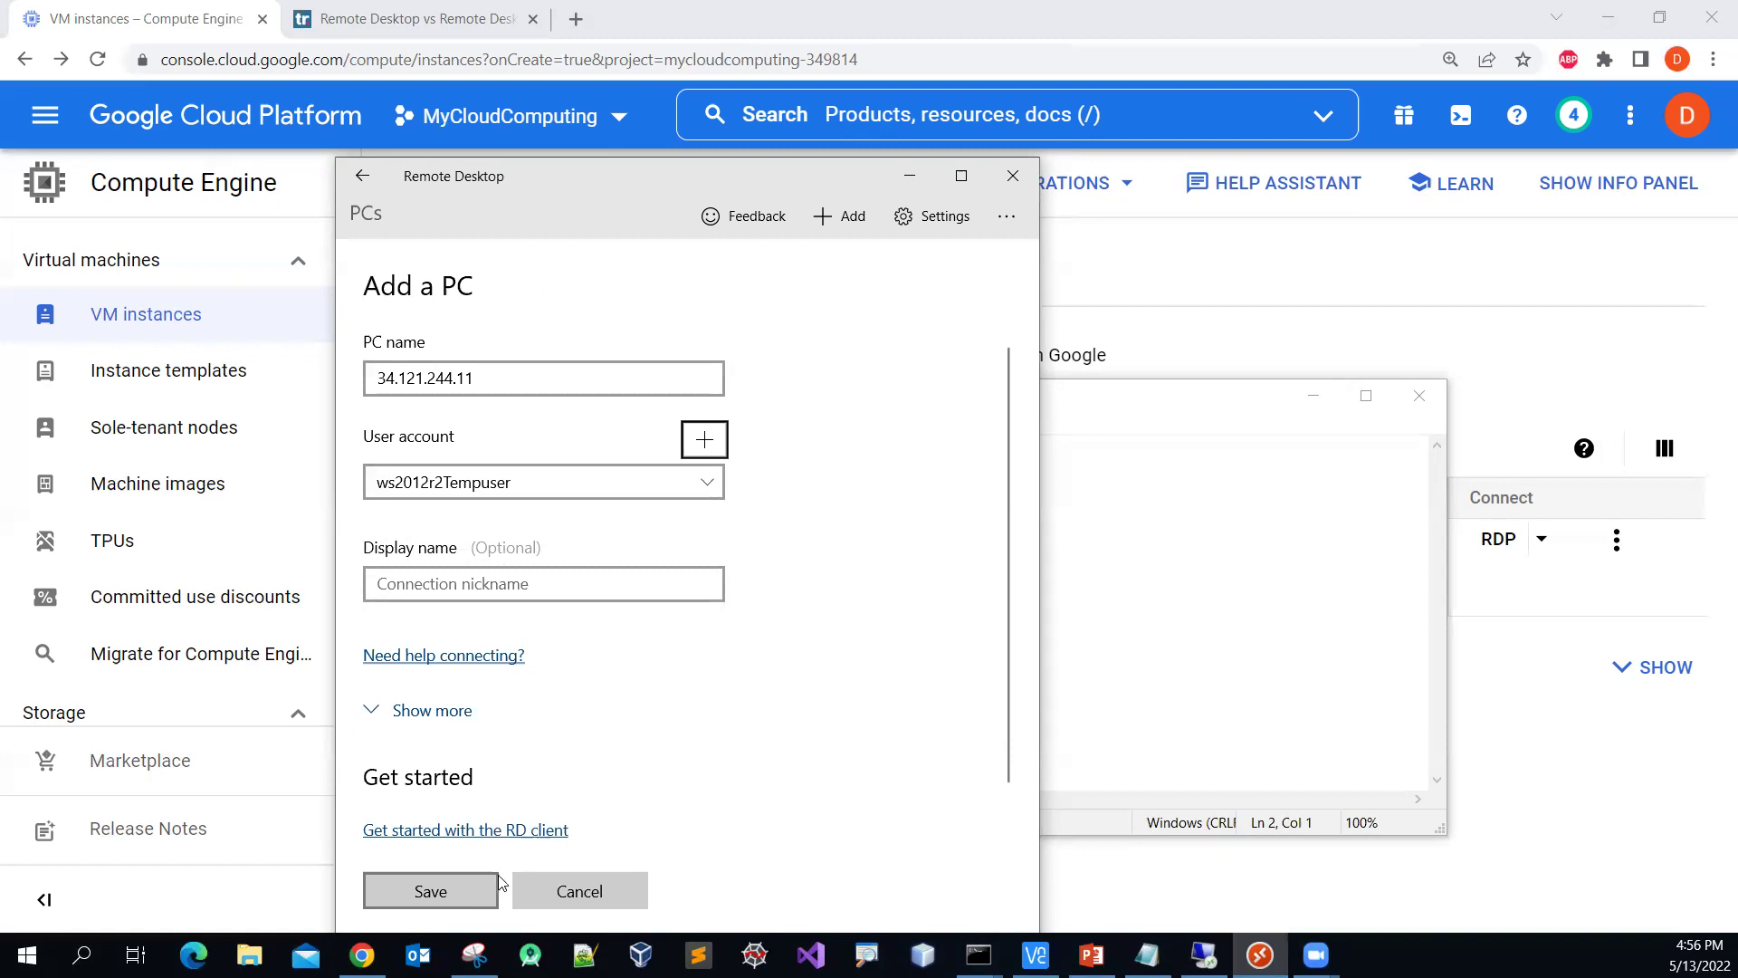
Step: Save the 34.121.244.11 PC, connect to it, and accept the untrusted certificate
left_click(470, 899)
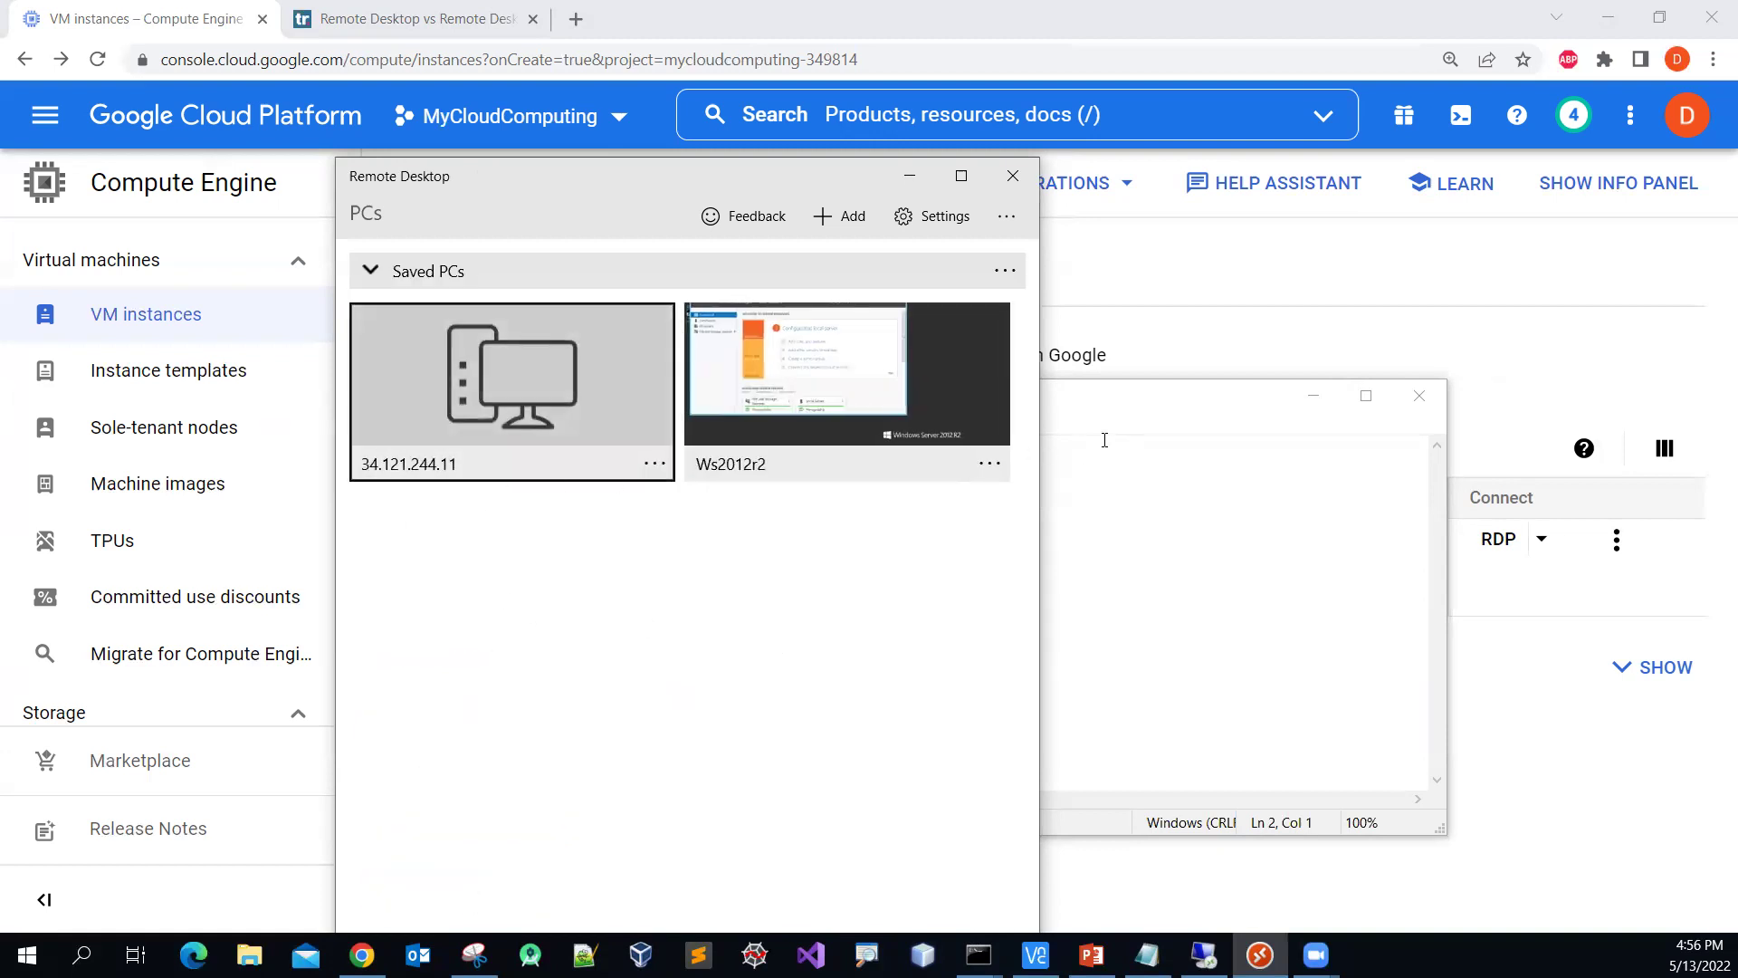
left_click(1313, 398)
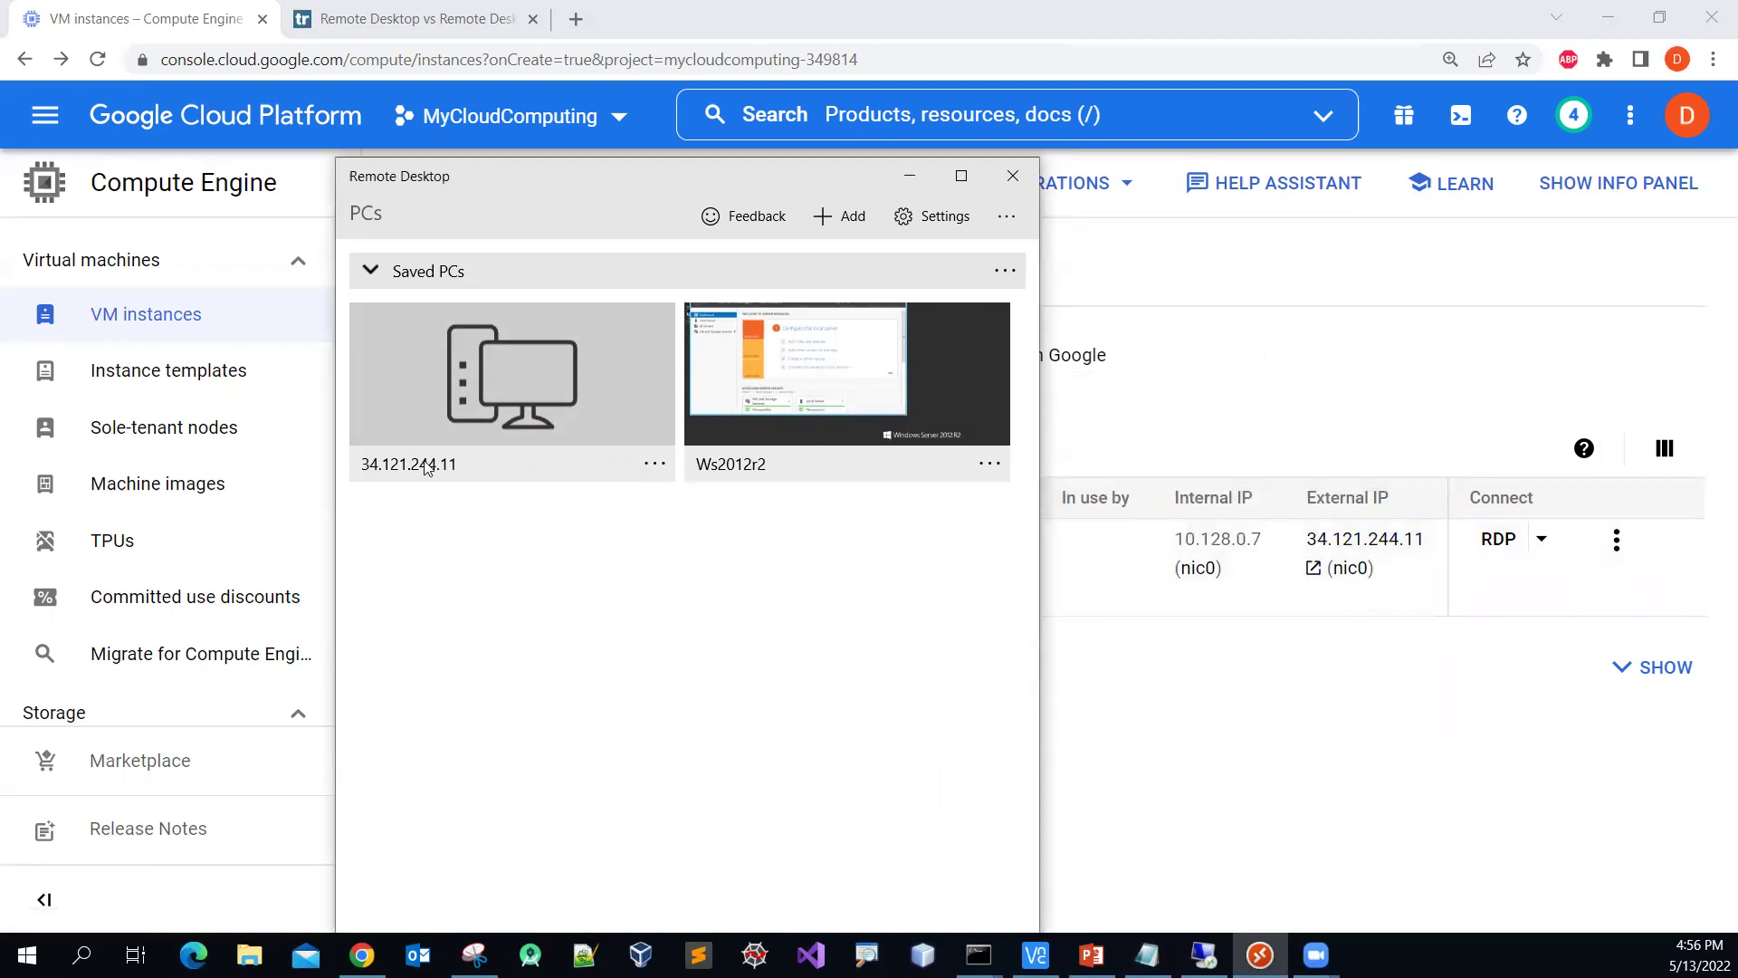
left_click(513, 377)
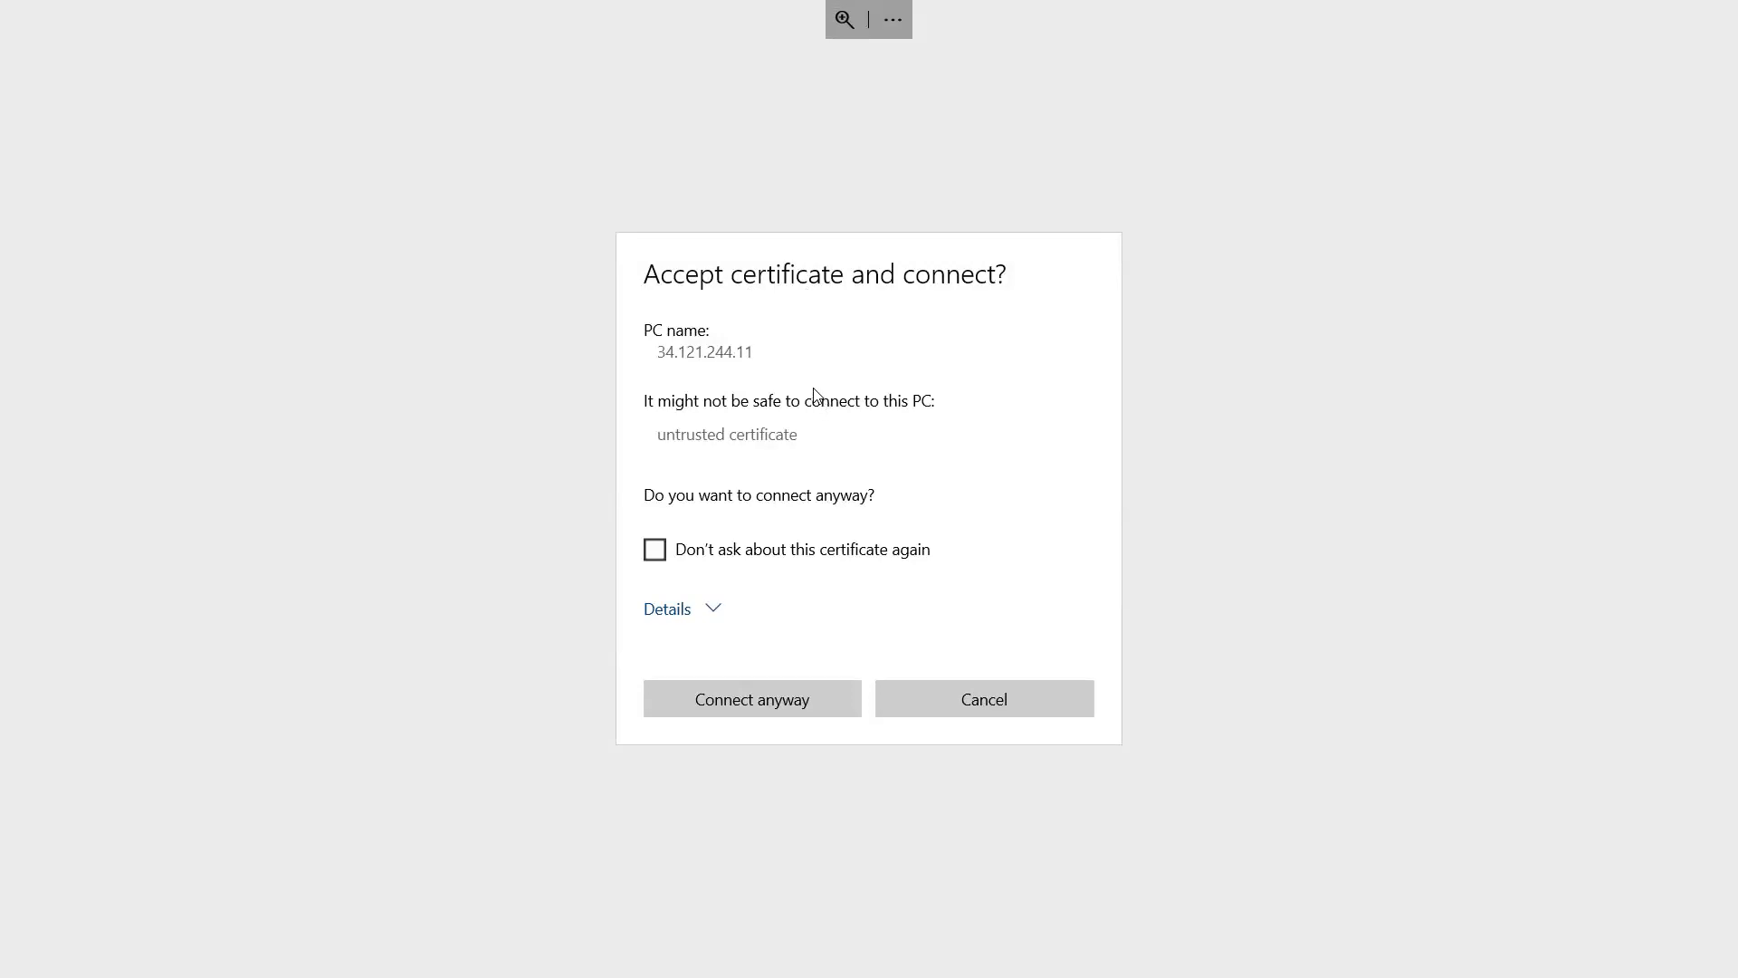
left_click(771, 705)
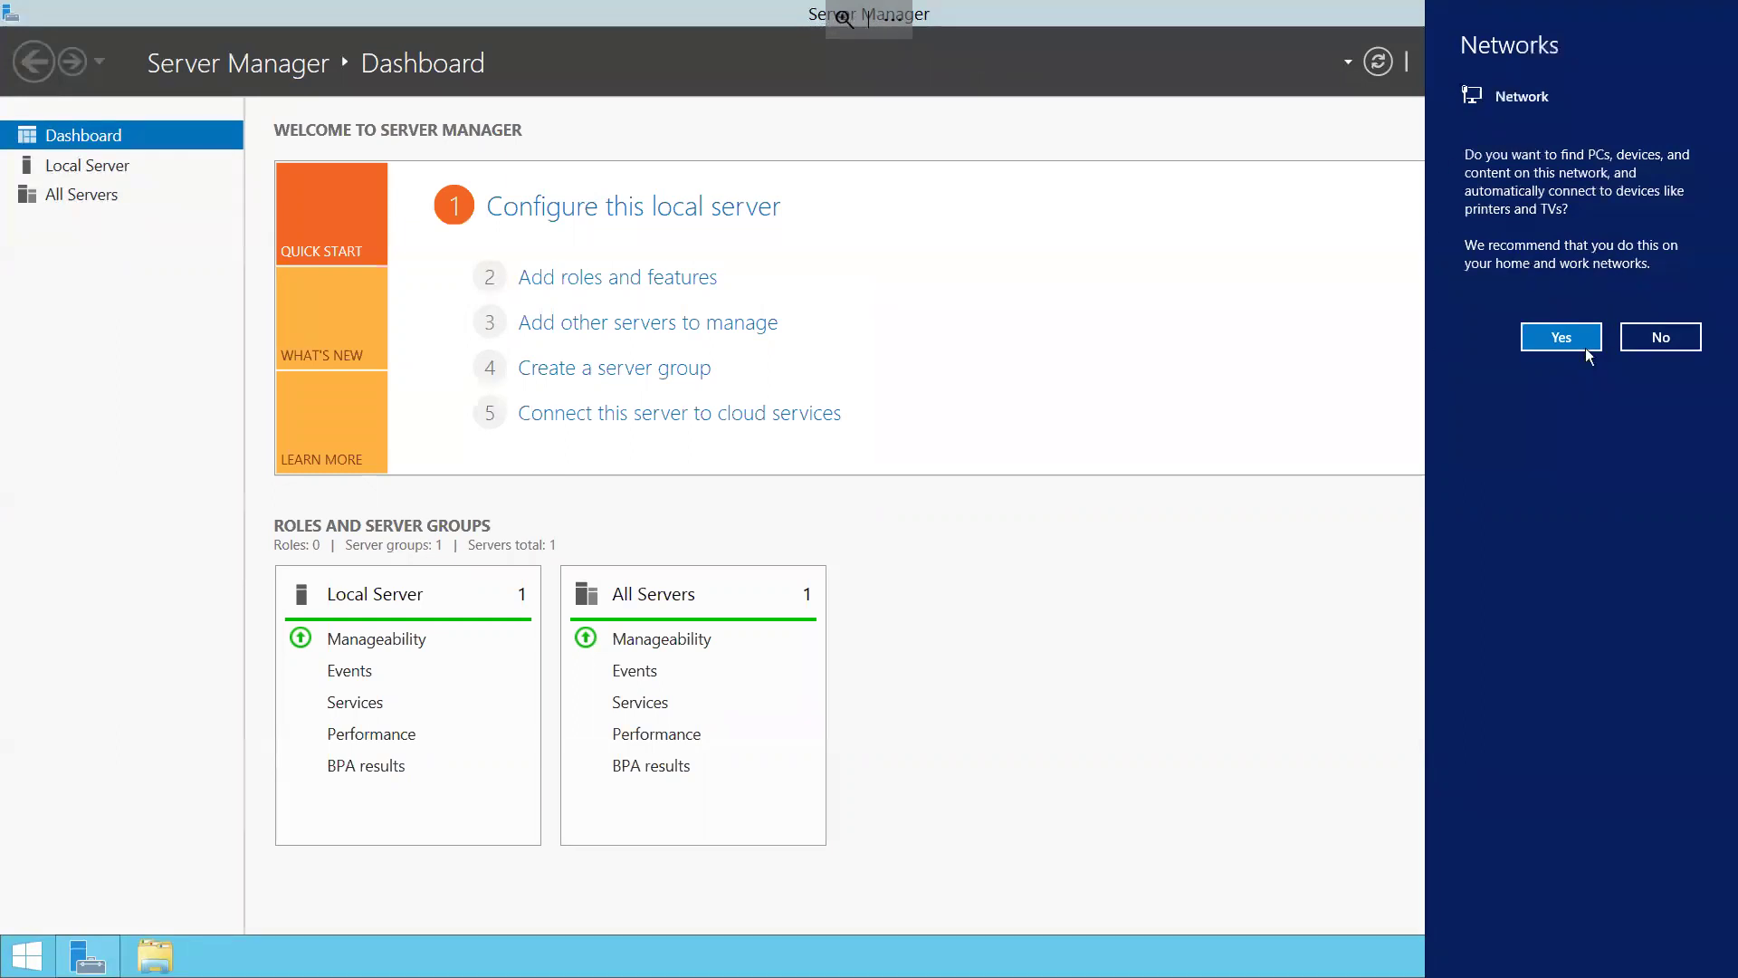
Step: Decline network discovery, then view the Local Server properties and the Tools list
left_click(1675, 340)
left_click(1666, 12)
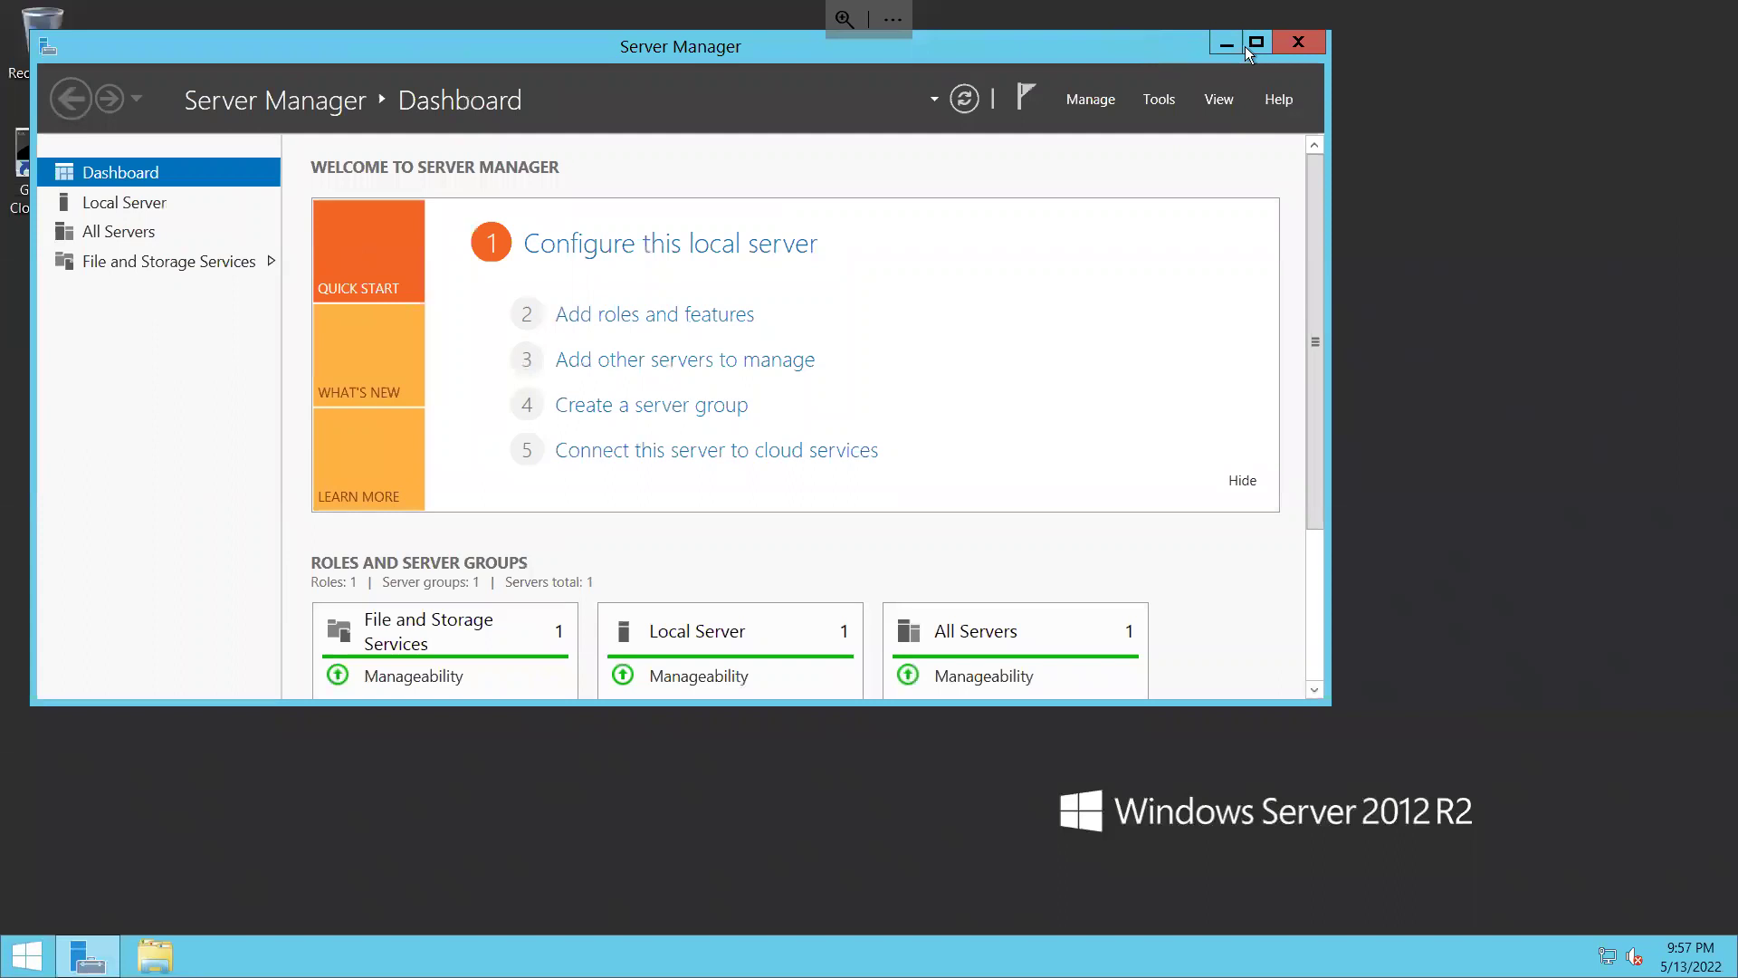
left_click(1258, 43)
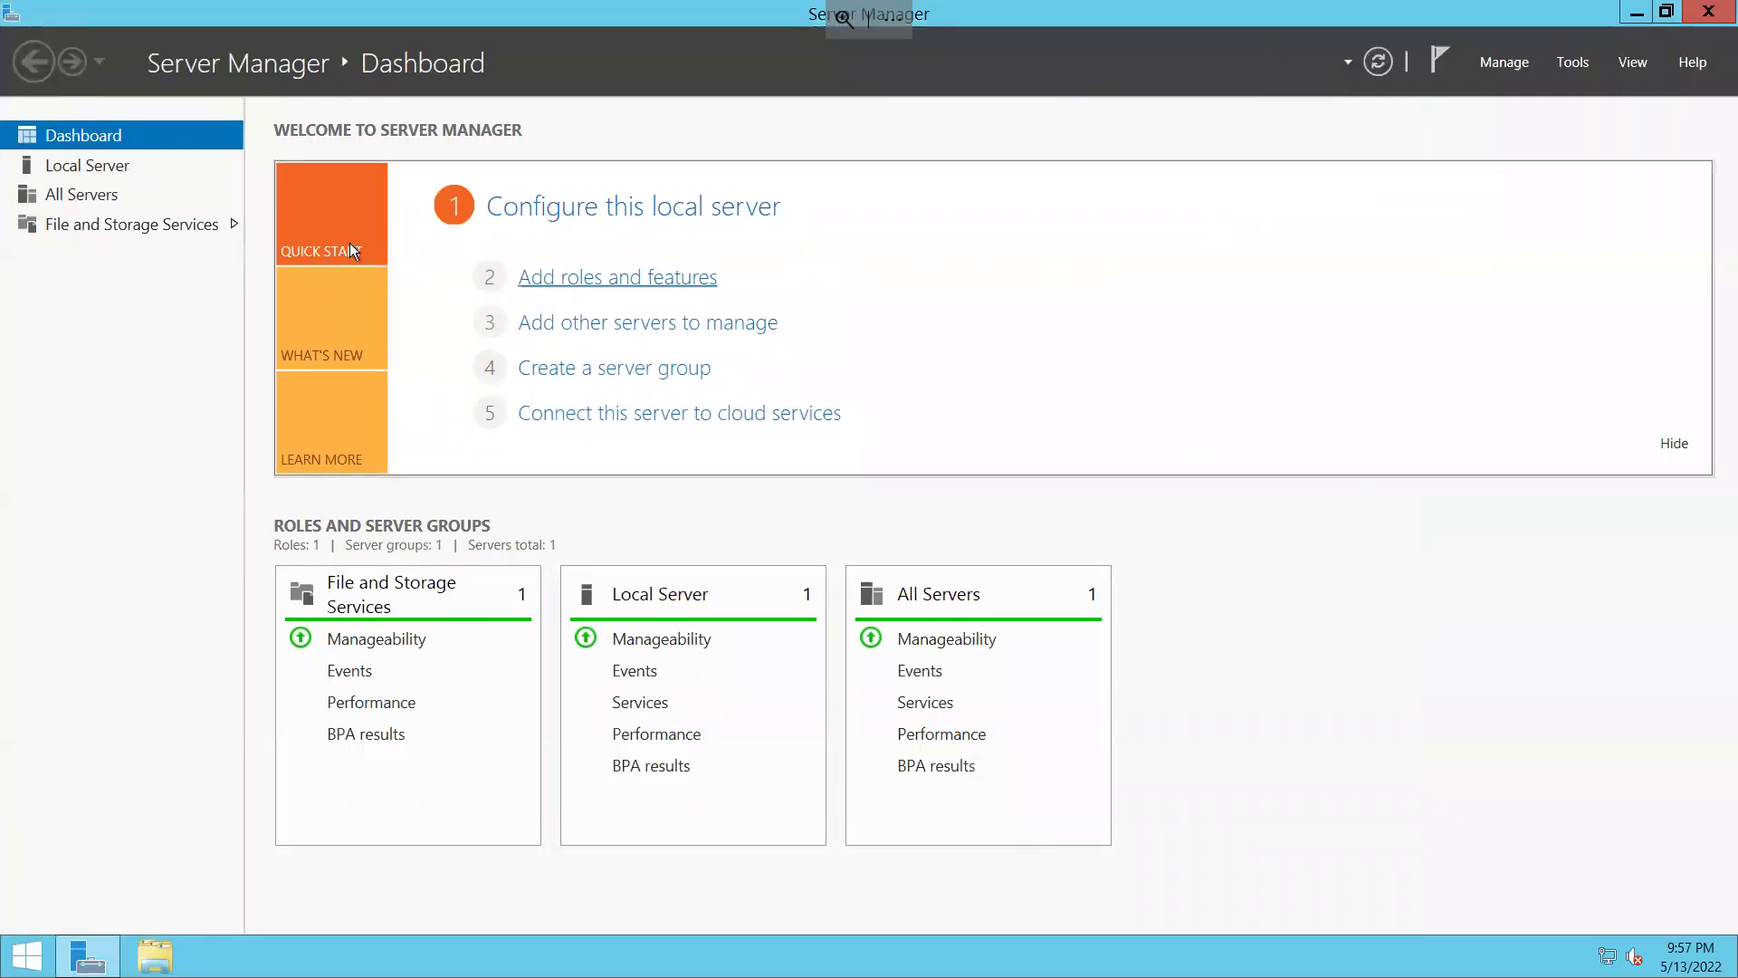
left_click(109, 165)
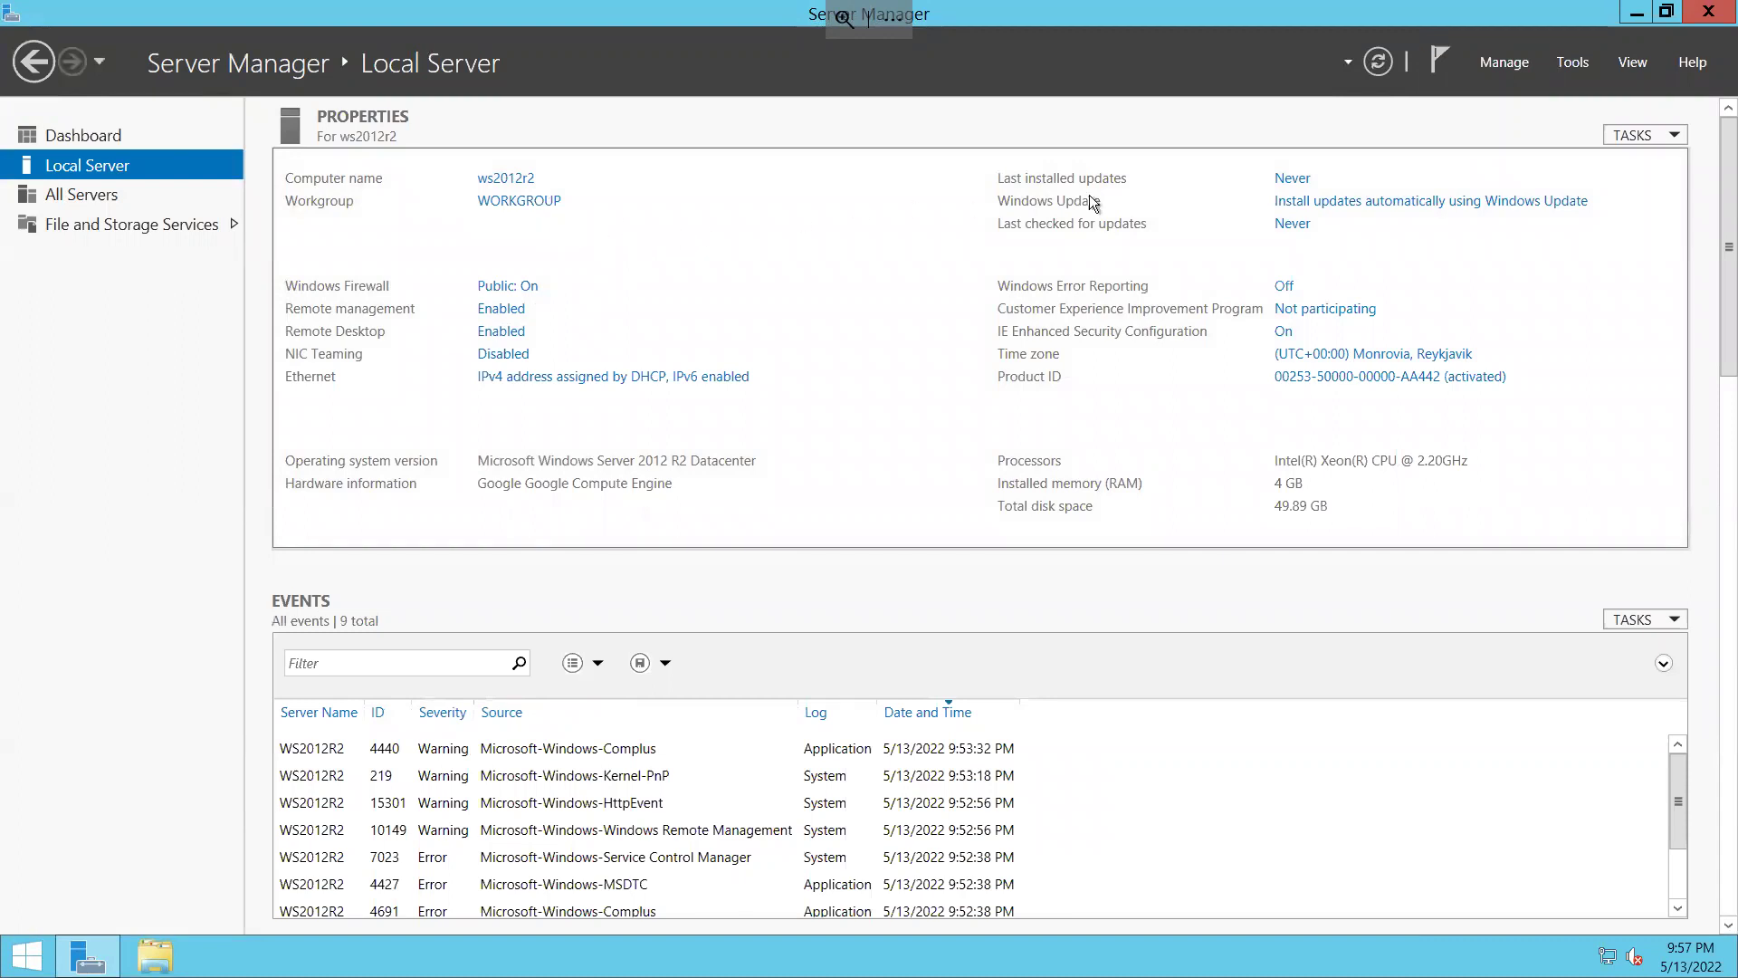
left_click(1577, 64)
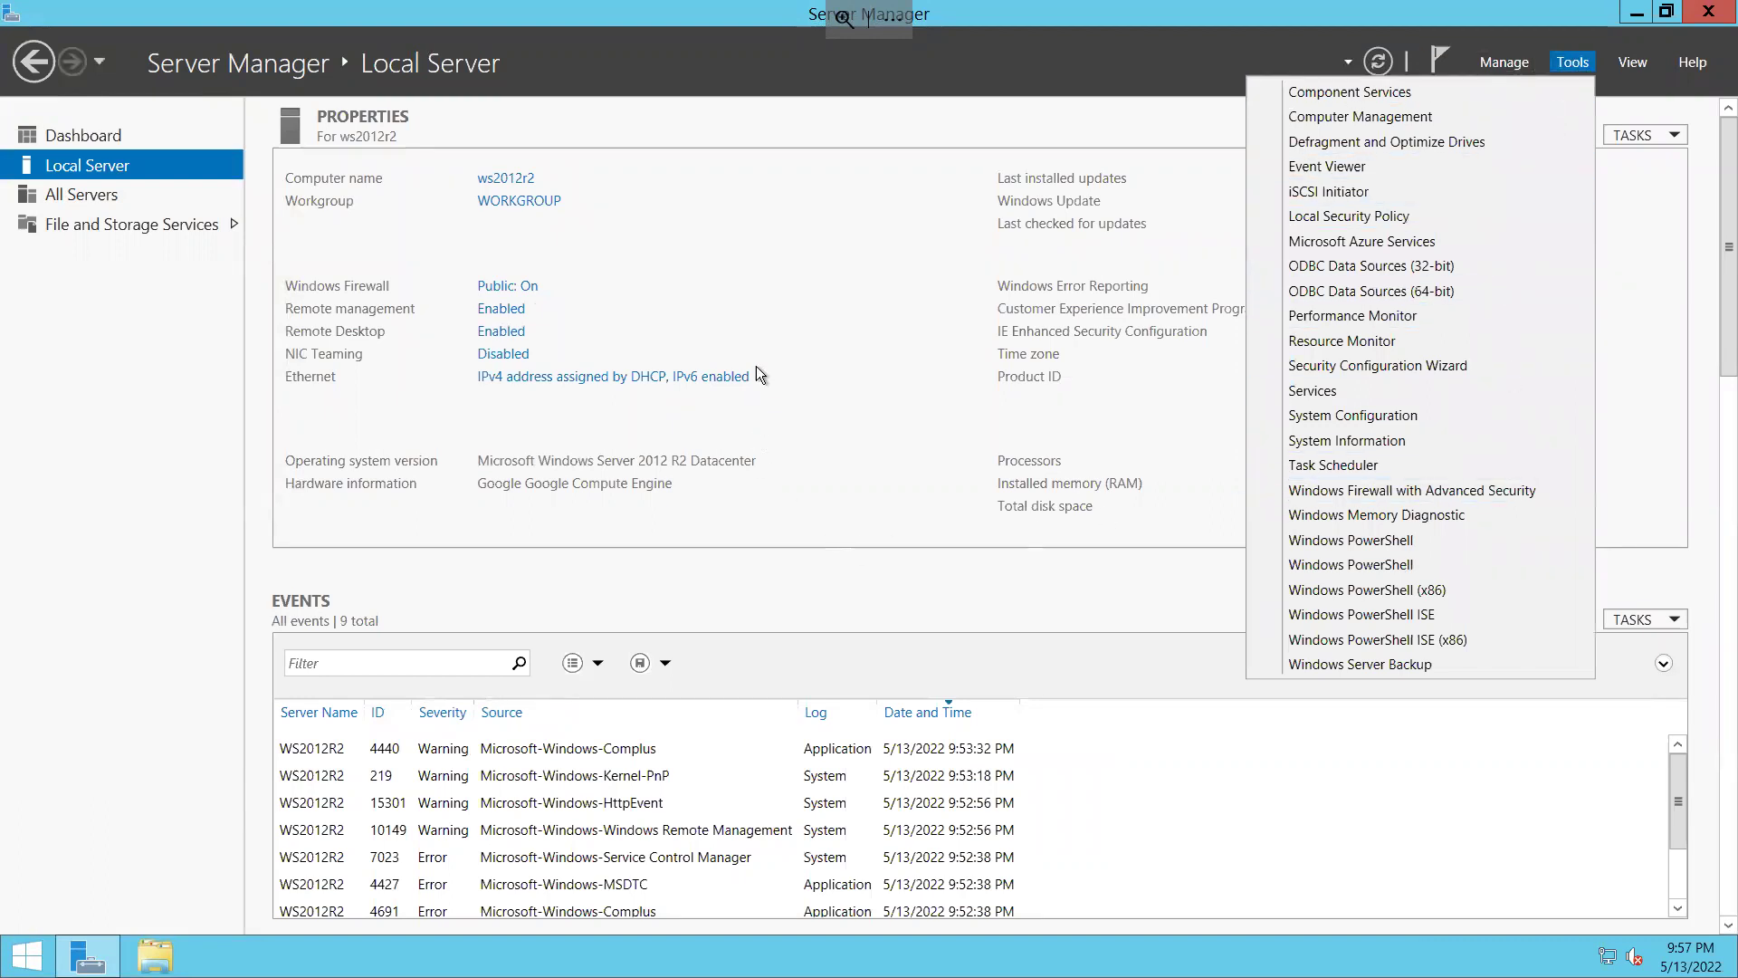
left_click(1559, 30)
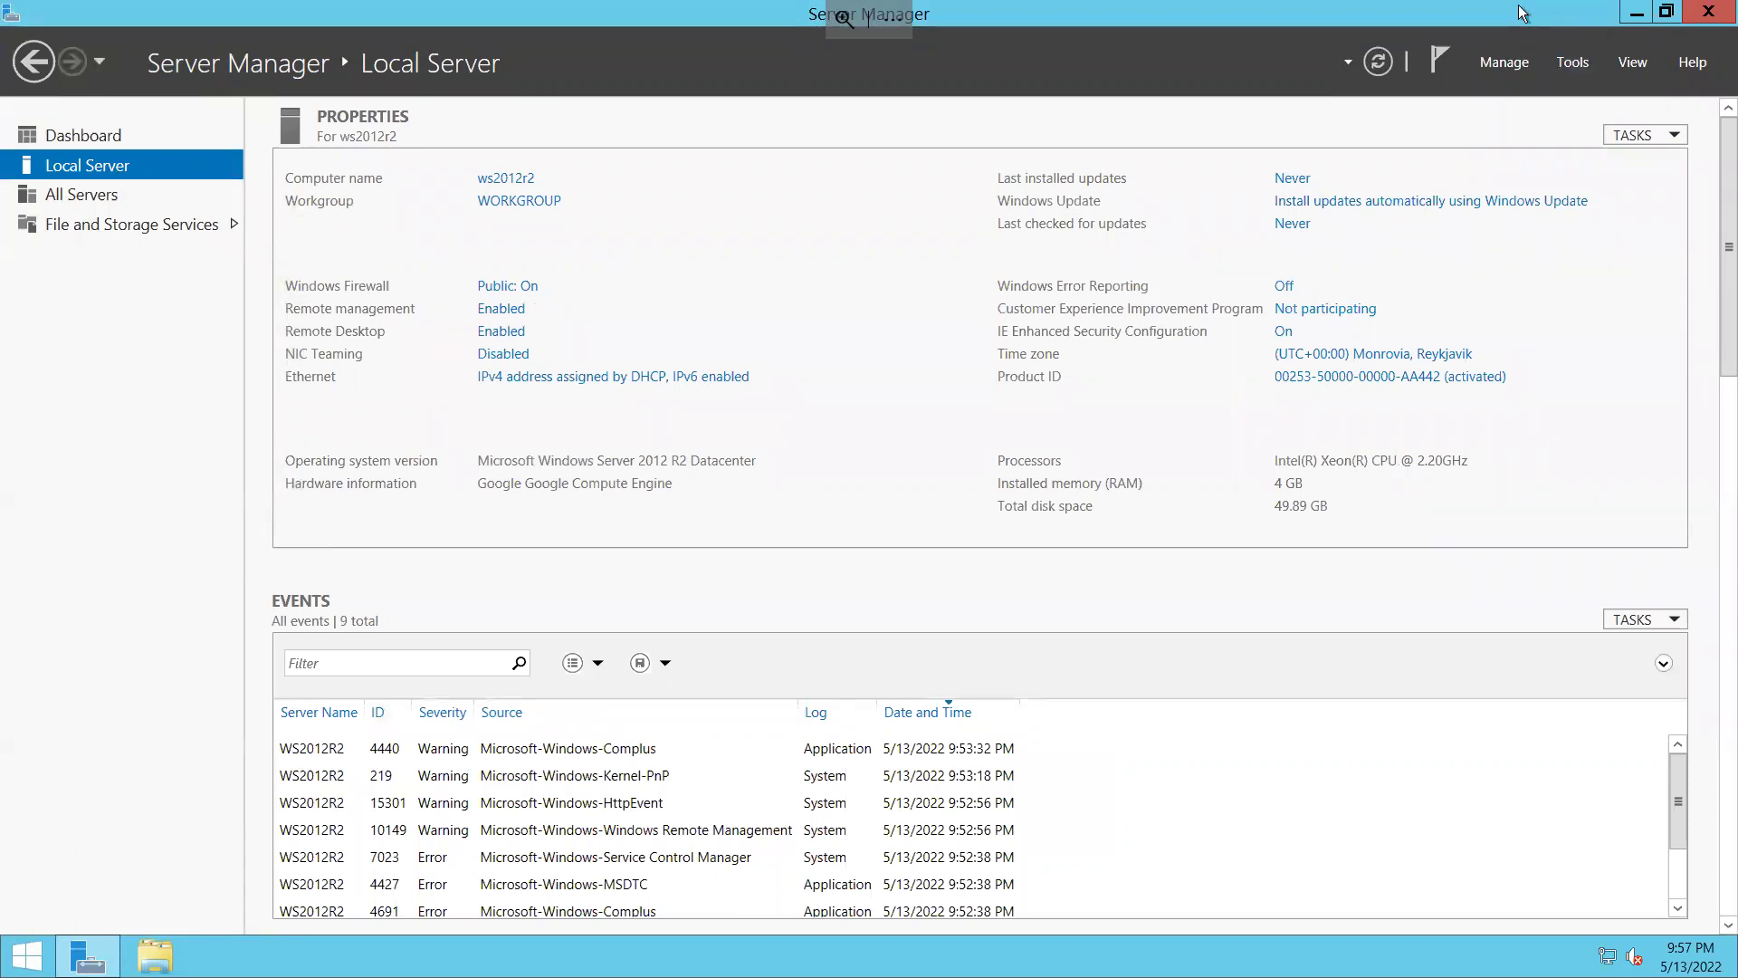
Step: Close the remote session to 34.121.244.11 and confirm Disconnect
left_click(1666, 13)
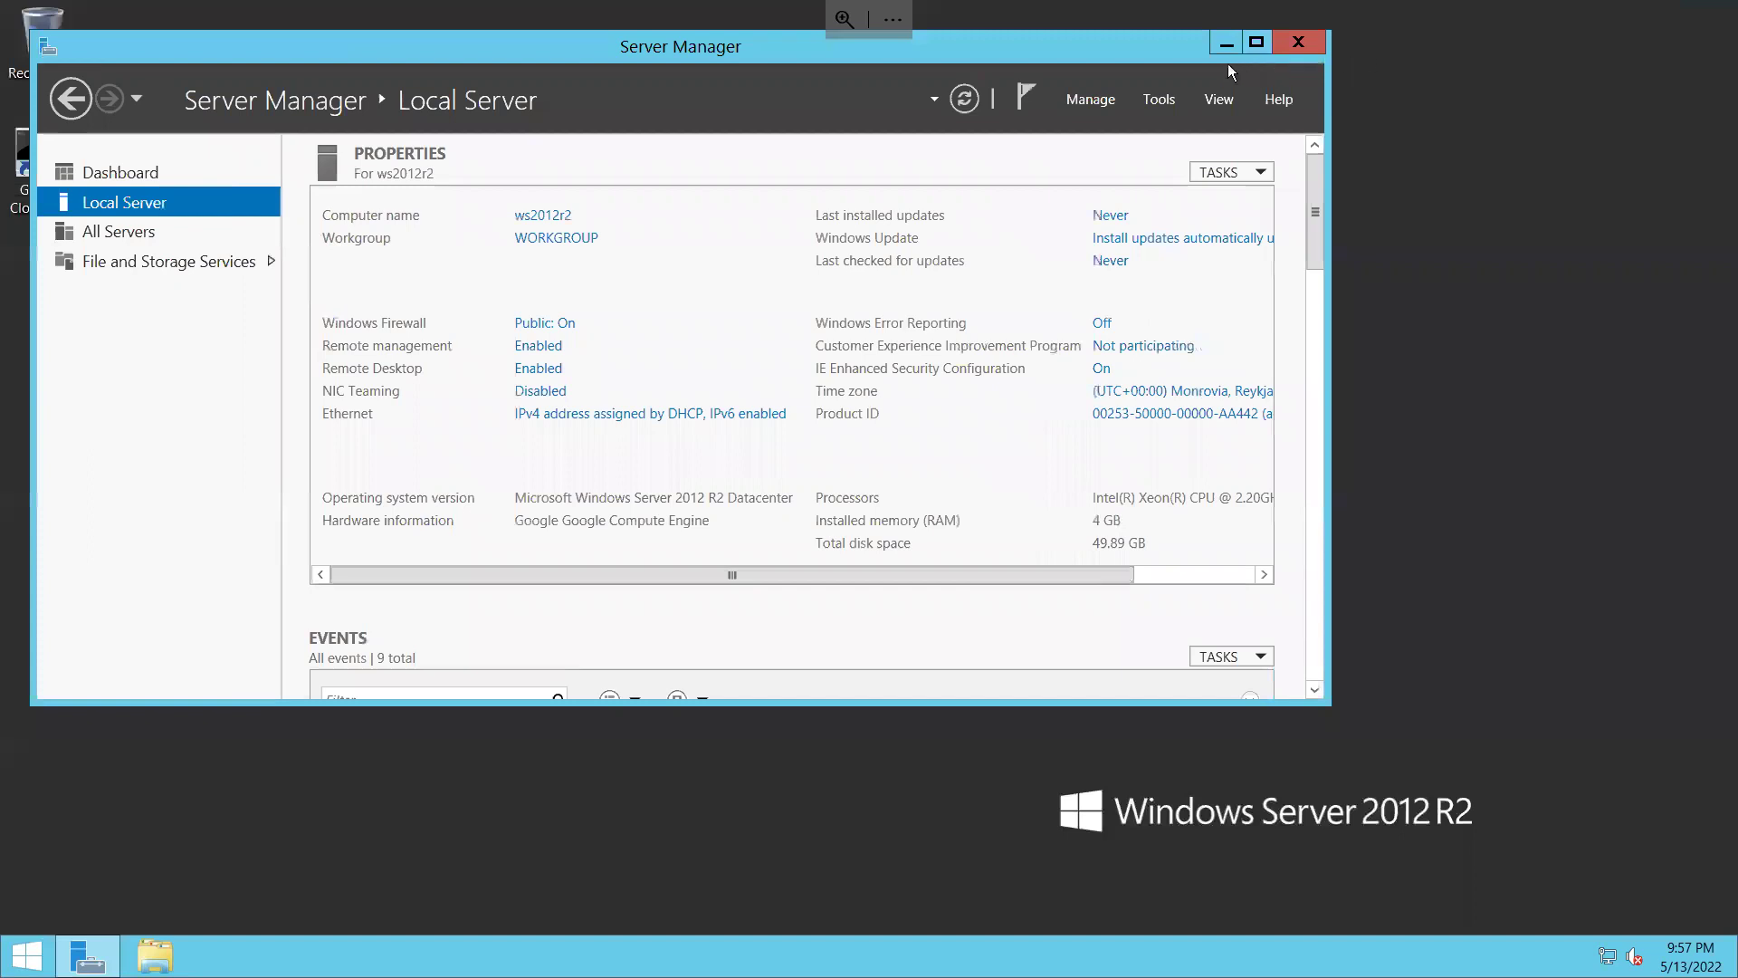
left_click_drag(1145, 41, 1244, 52)
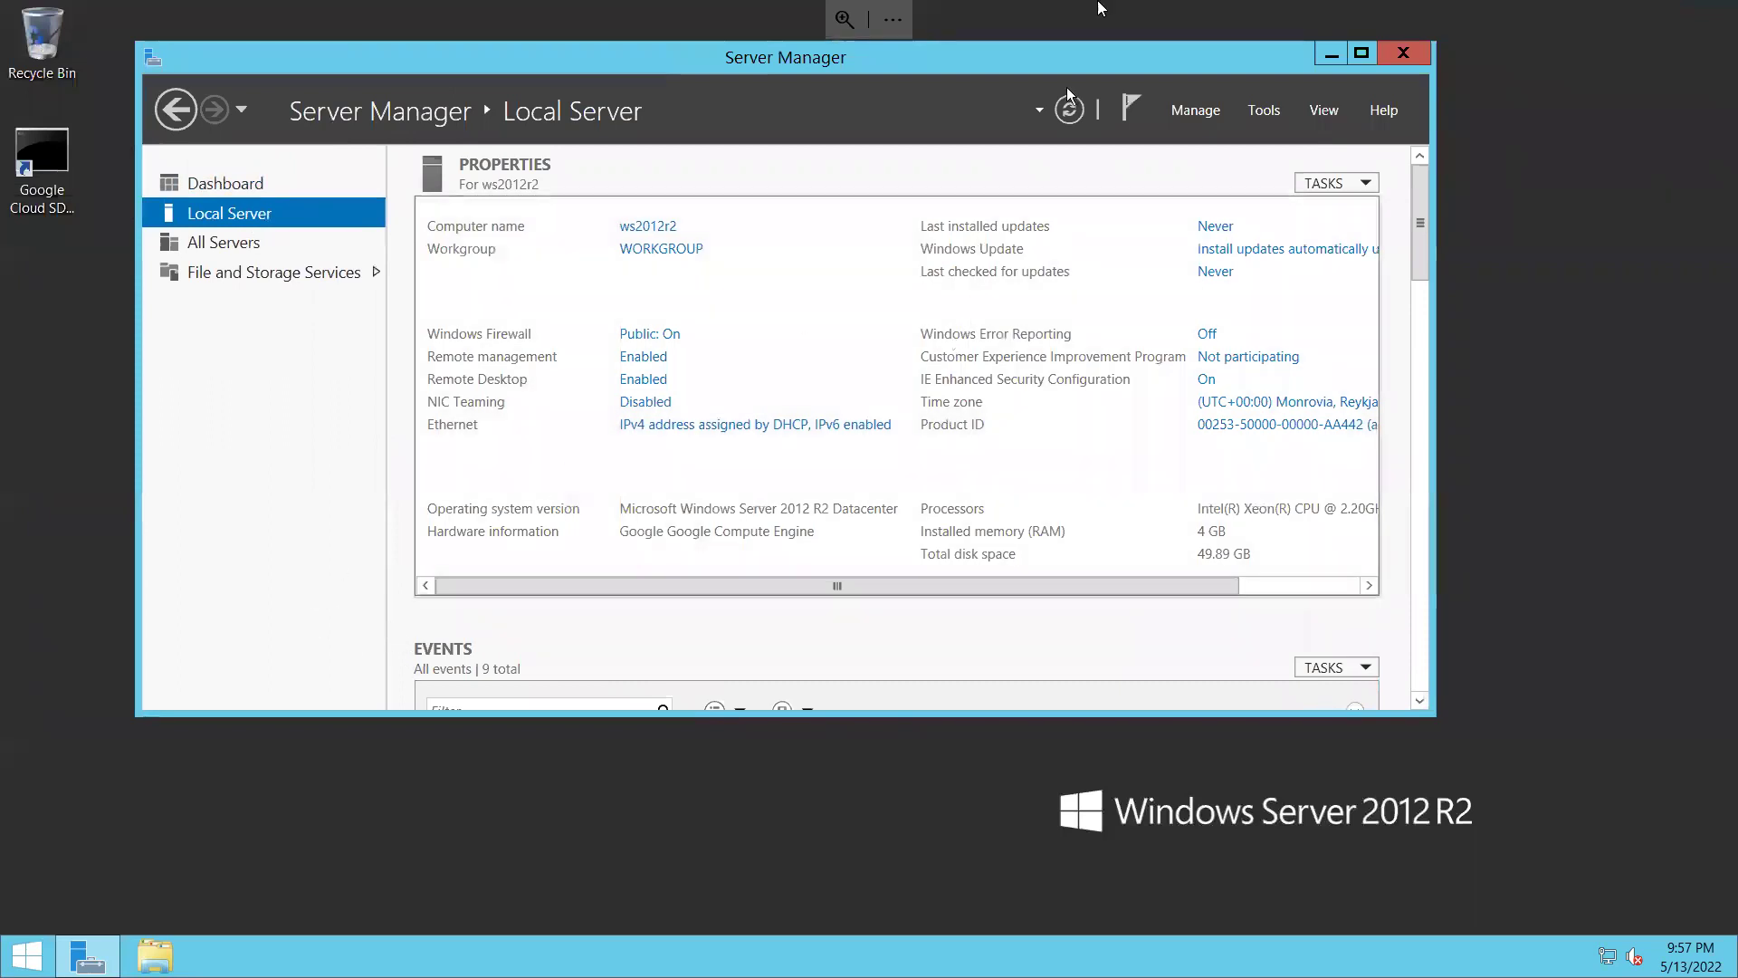
mouse_move(1123, 7)
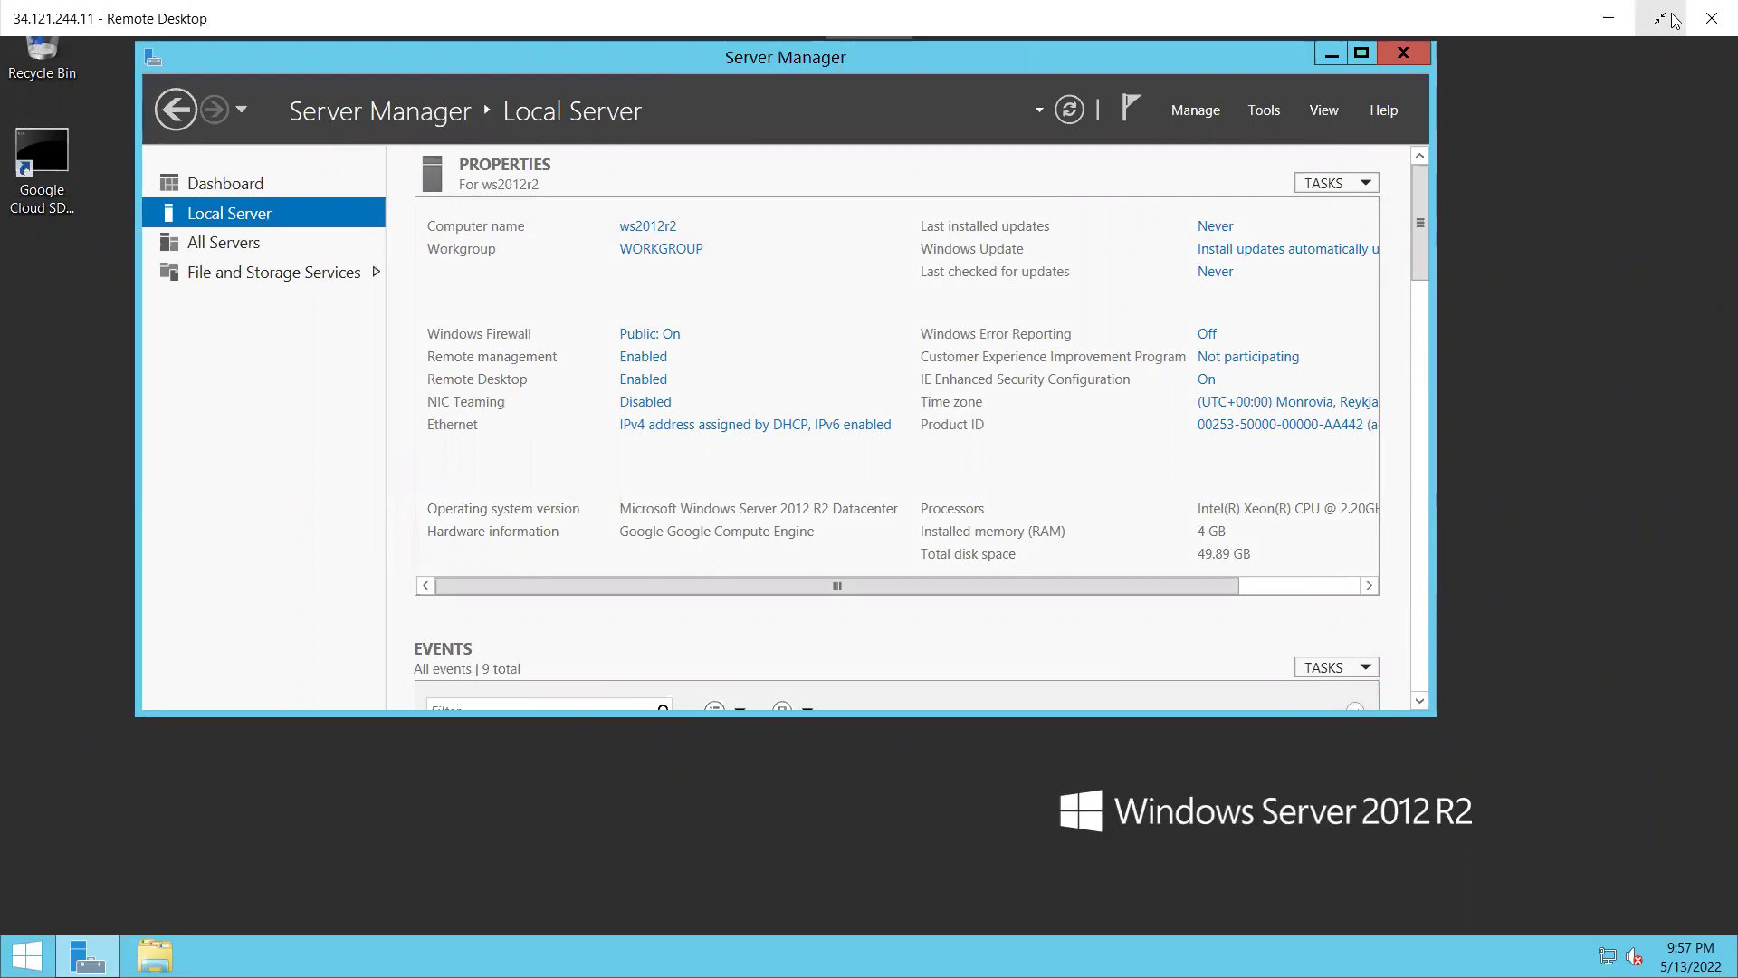
left_click(1712, 24)
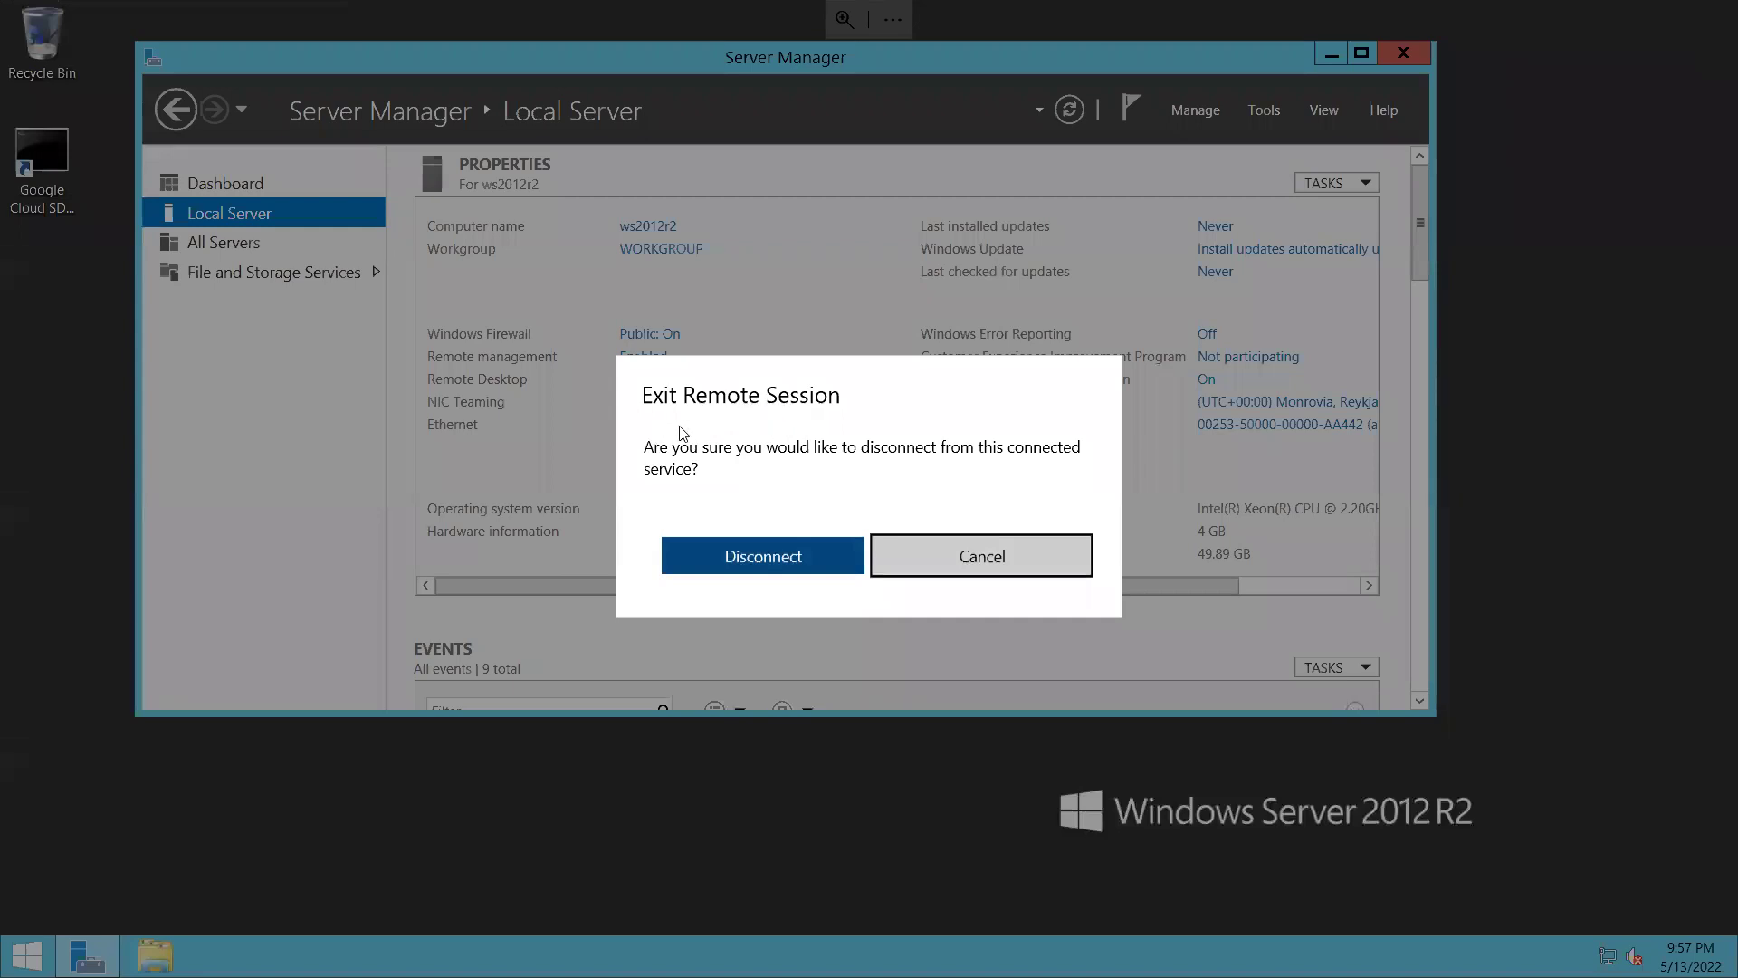
left_click(815, 554)
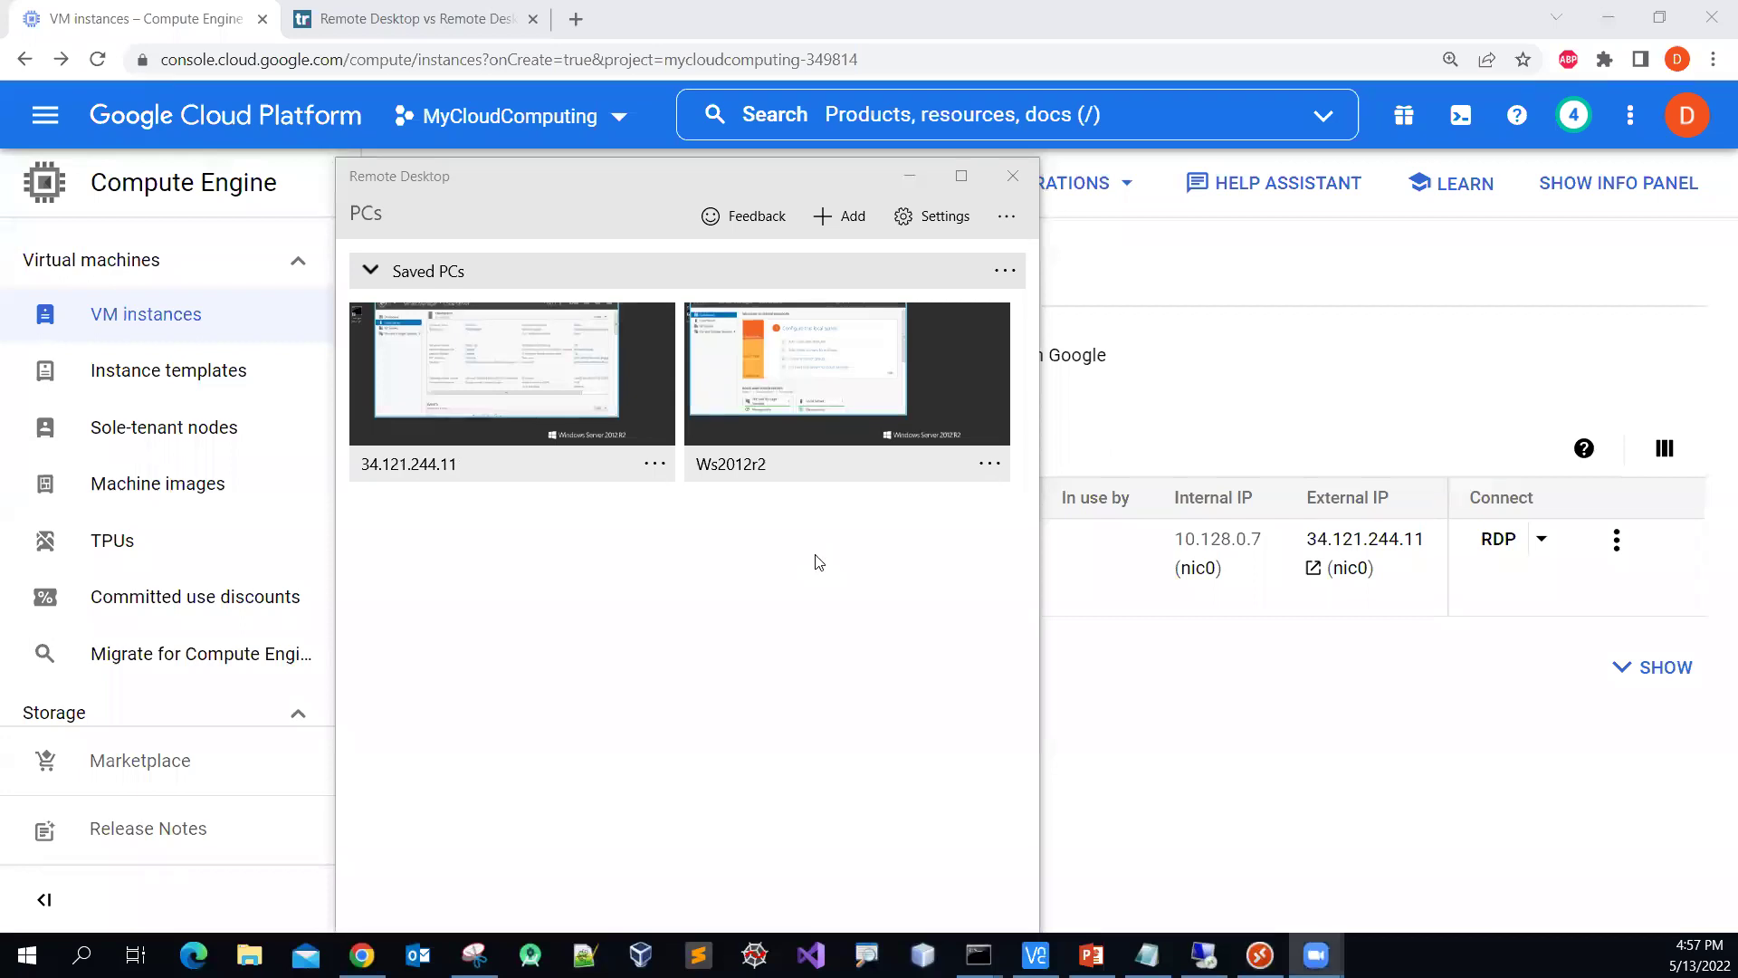
Step: Minimize Remote Desktop and stop ws2012r2 via More actions, confirming STOP
left_click(910, 175)
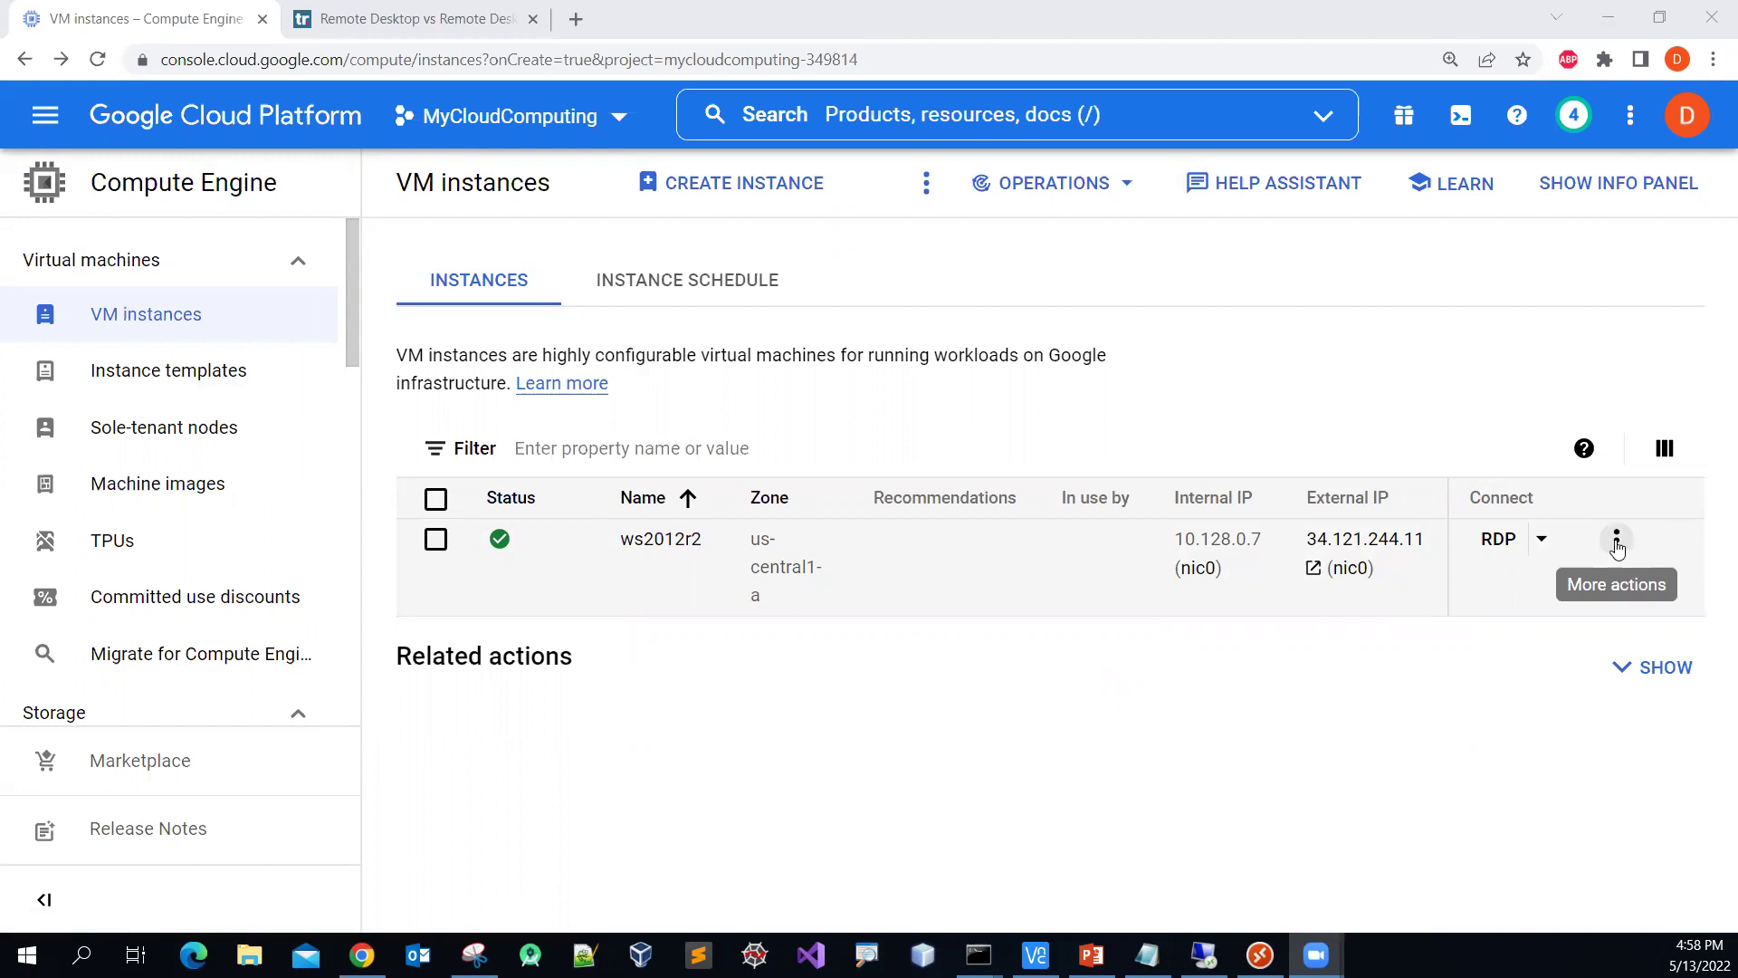
left_click(1617, 542)
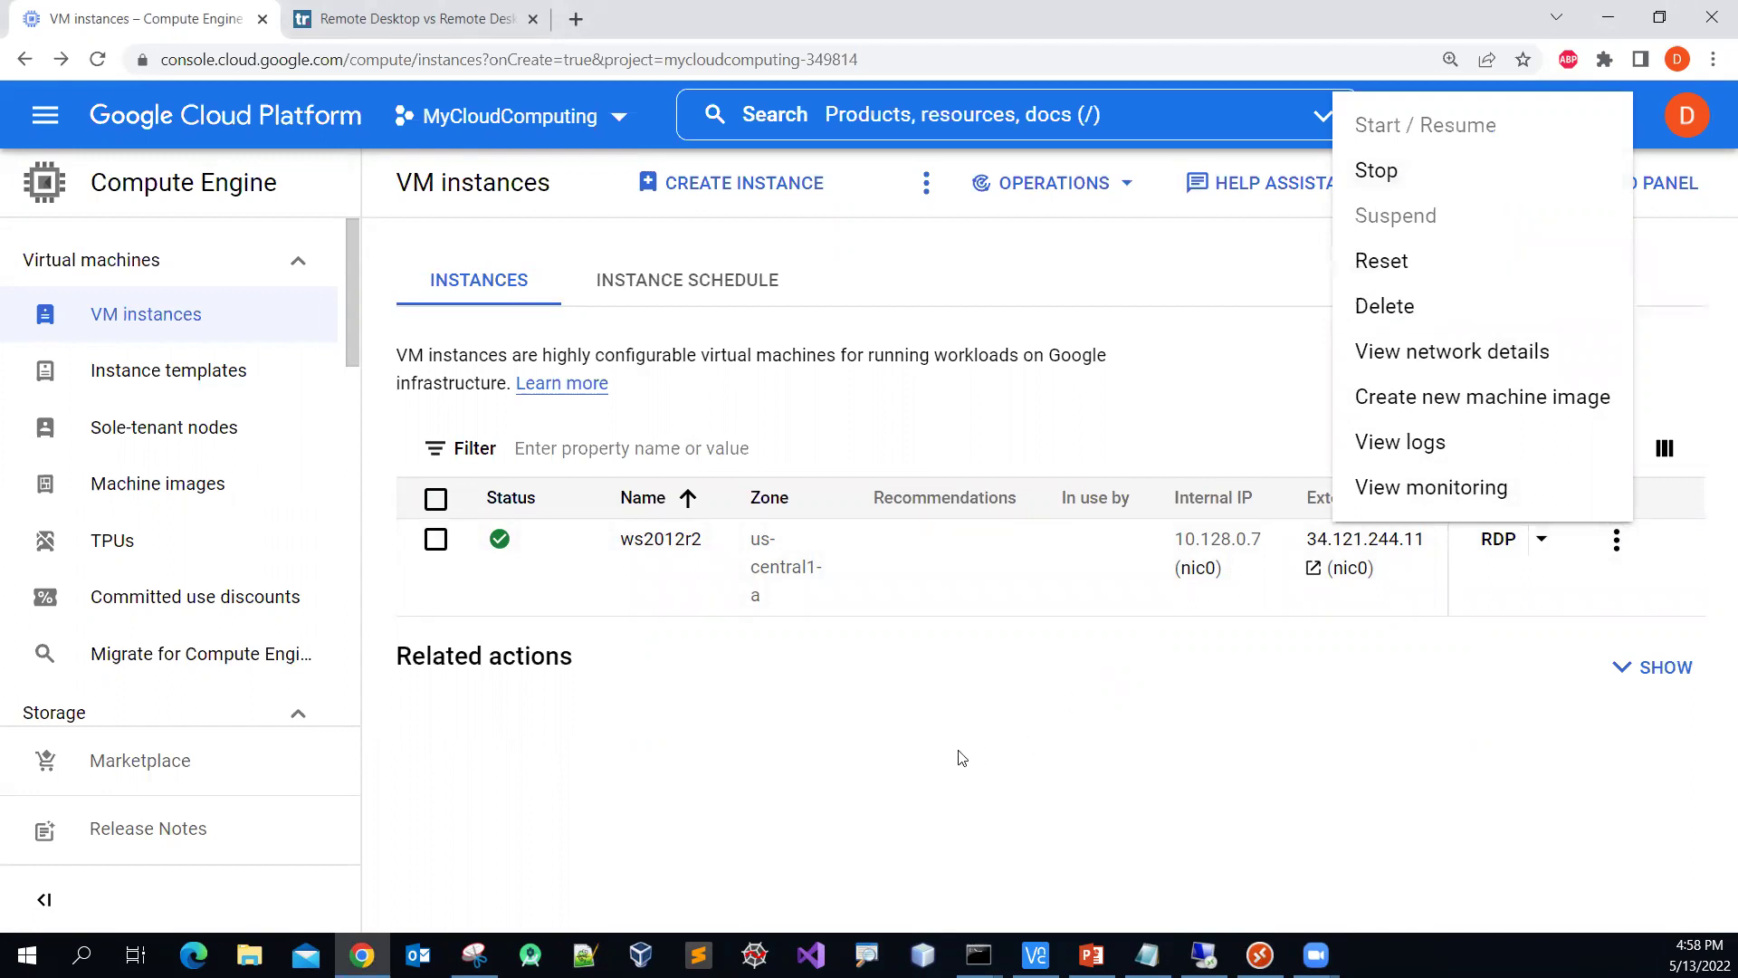
left_click(967, 814)
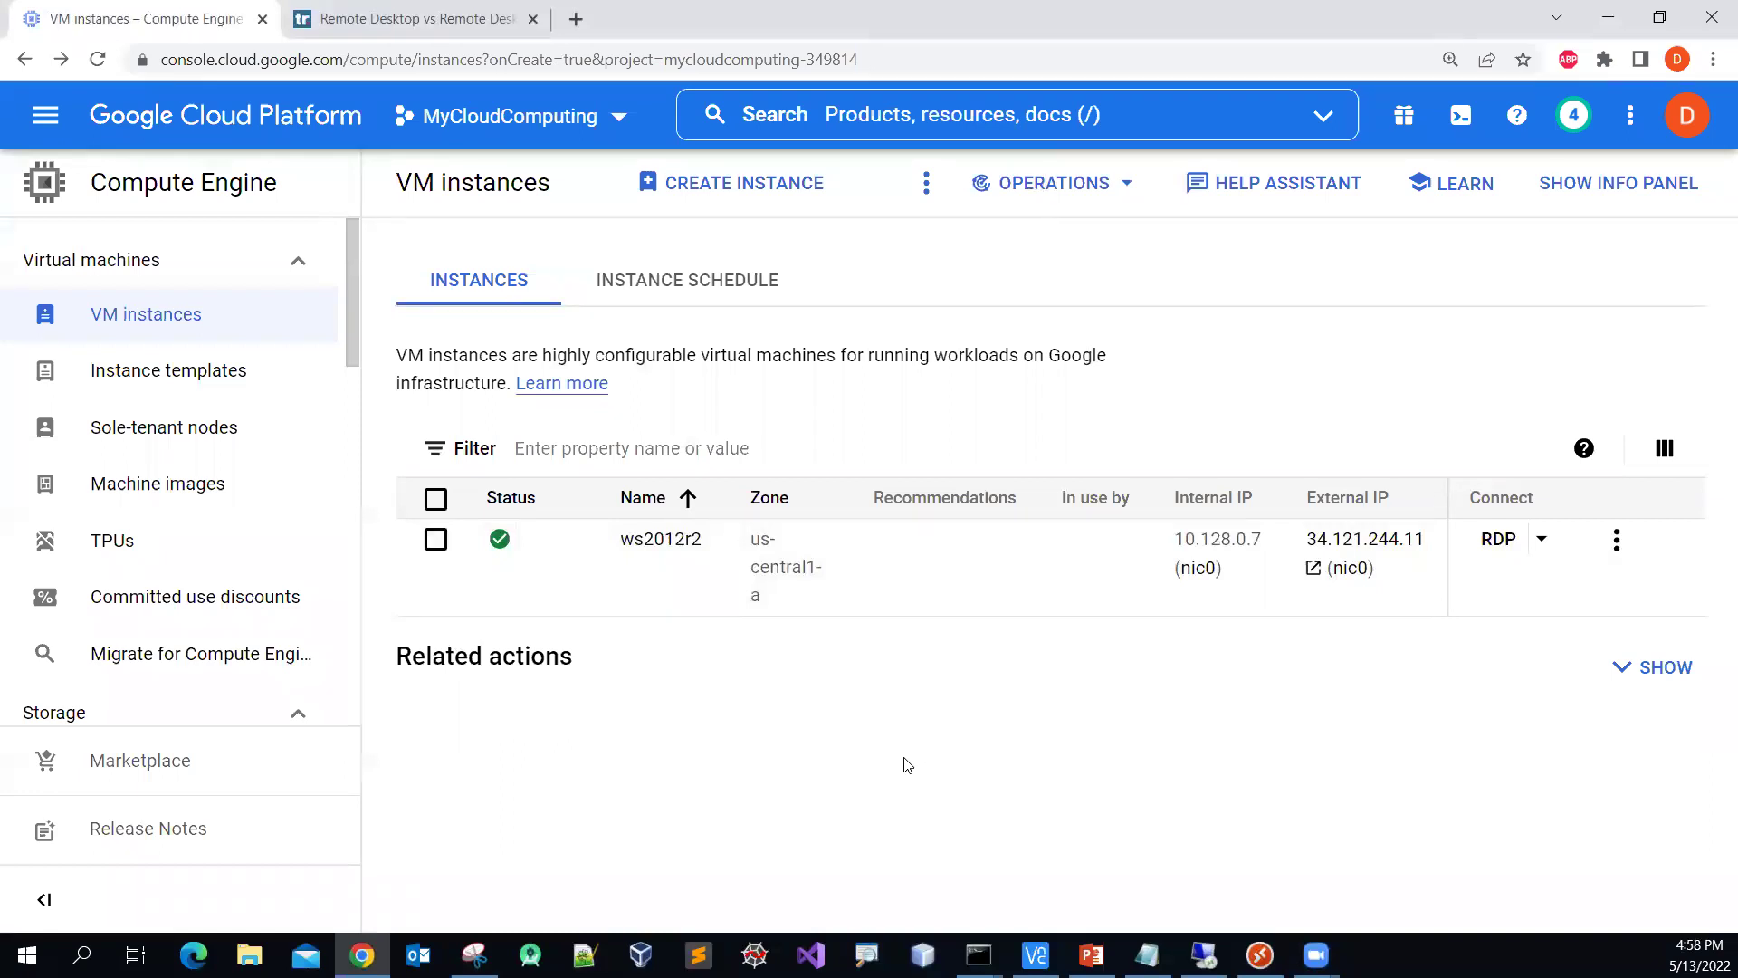
left_click(1616, 540)
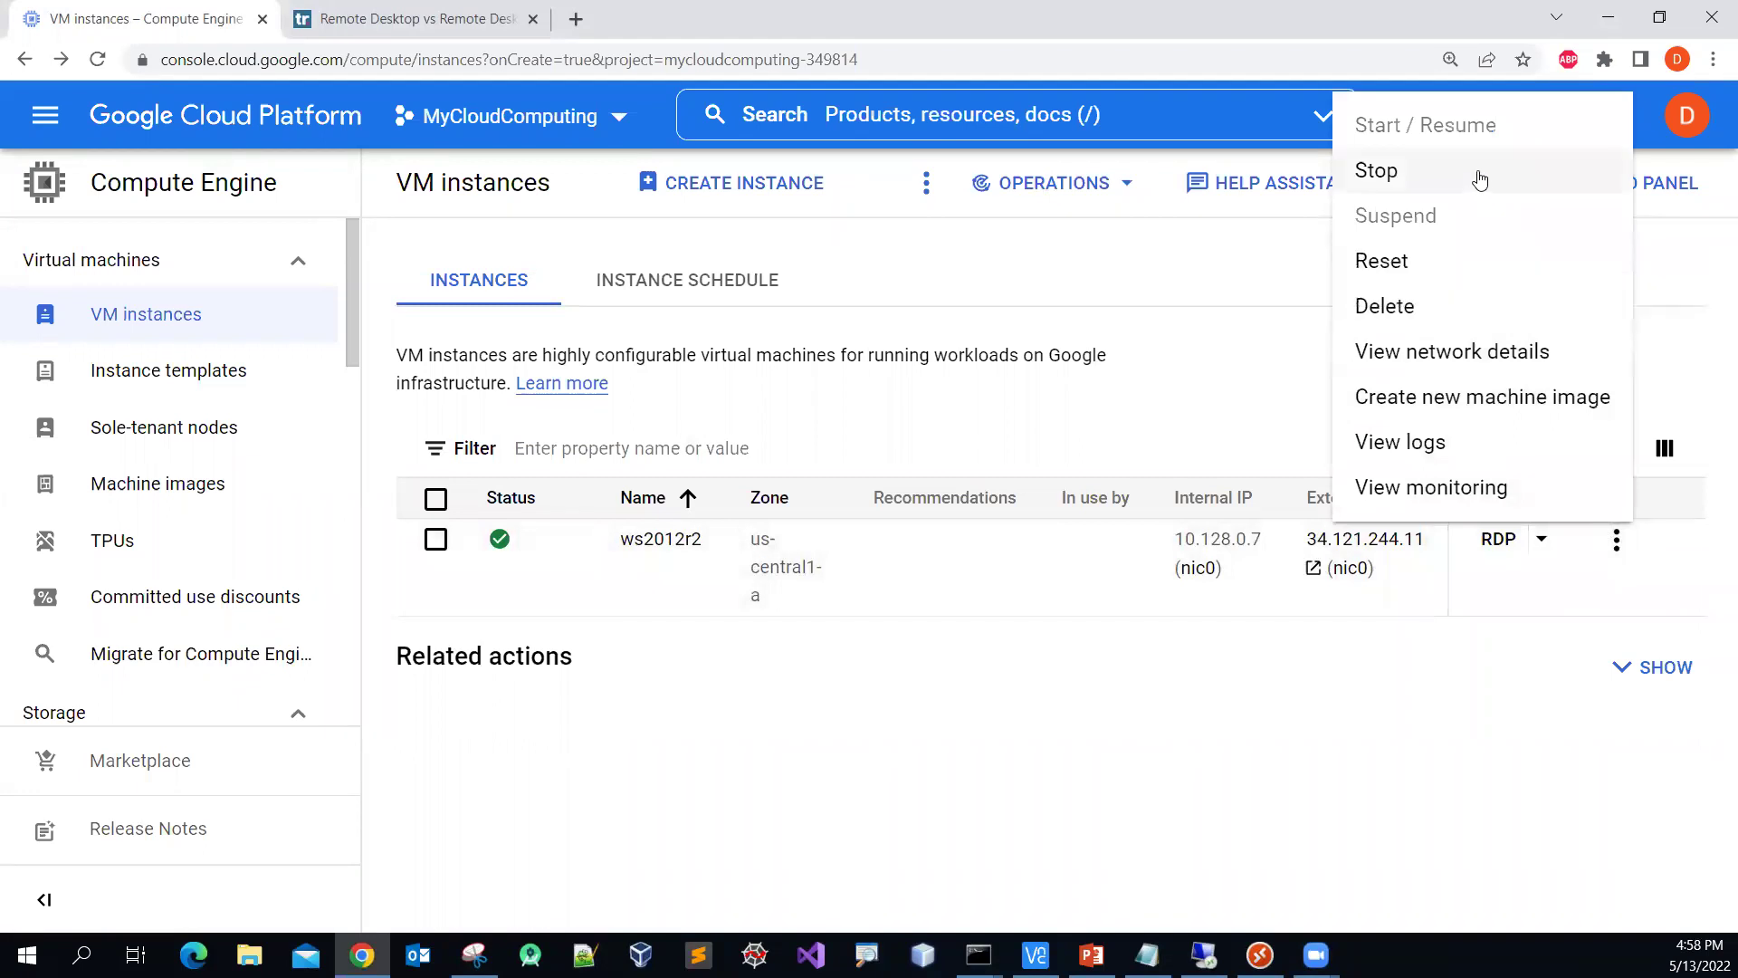
left_click(1403, 185)
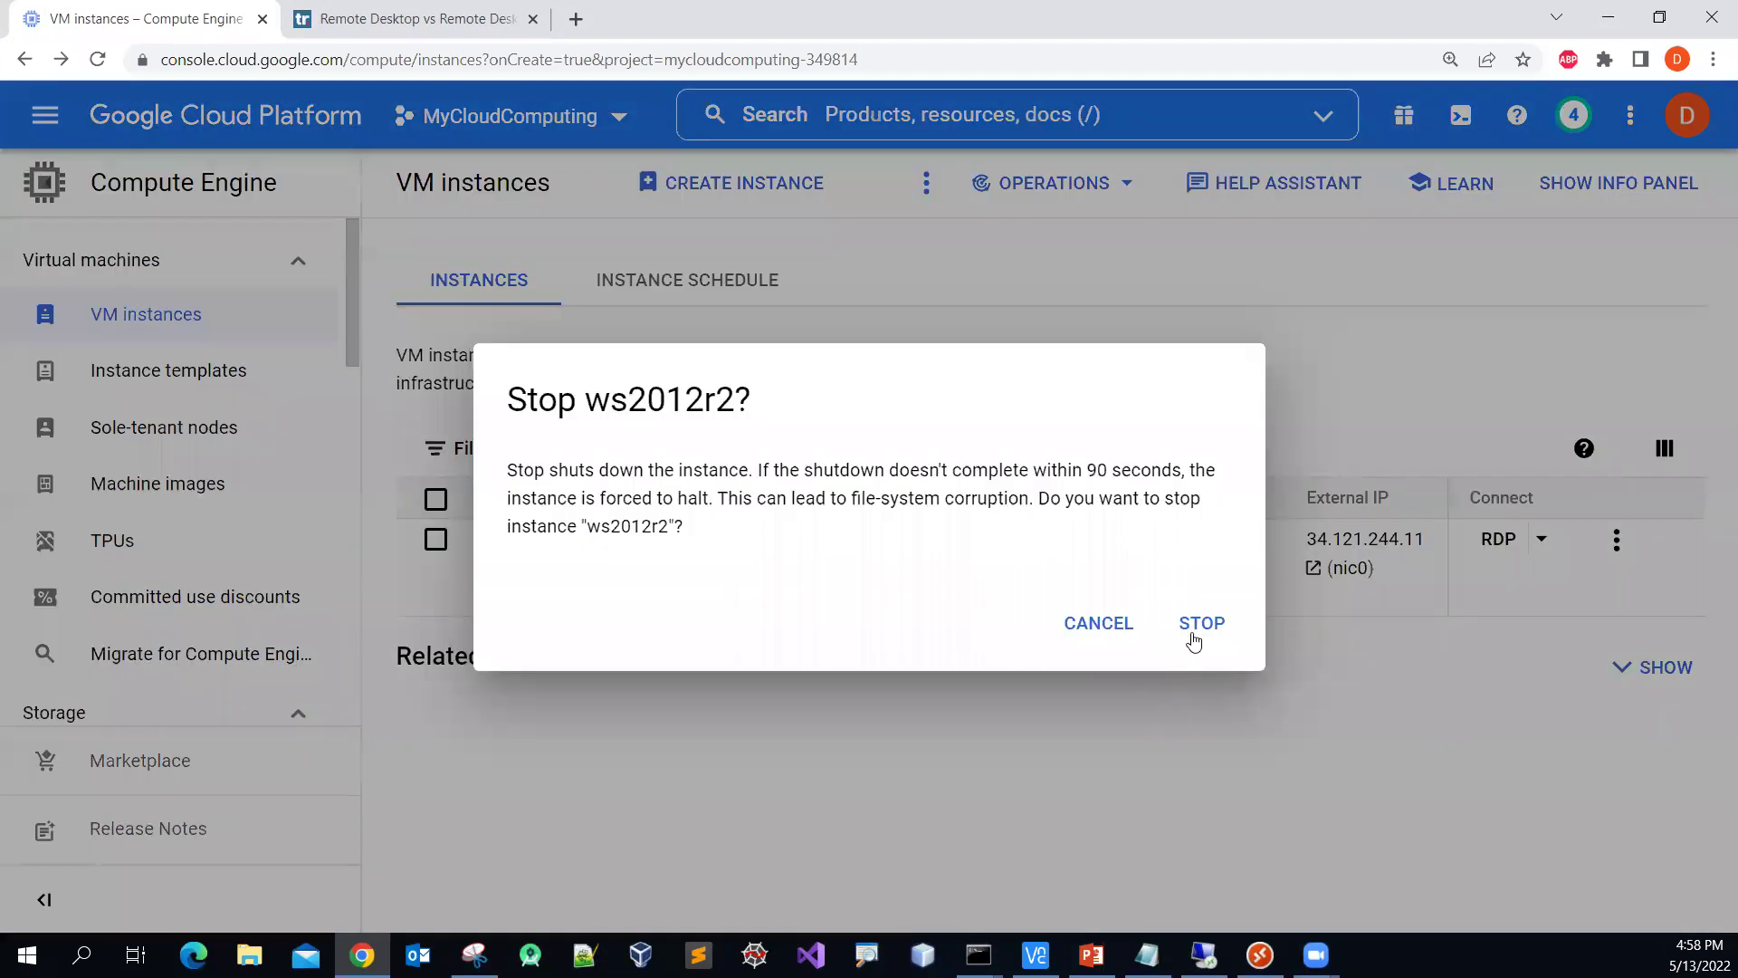
left_click(1194, 641)
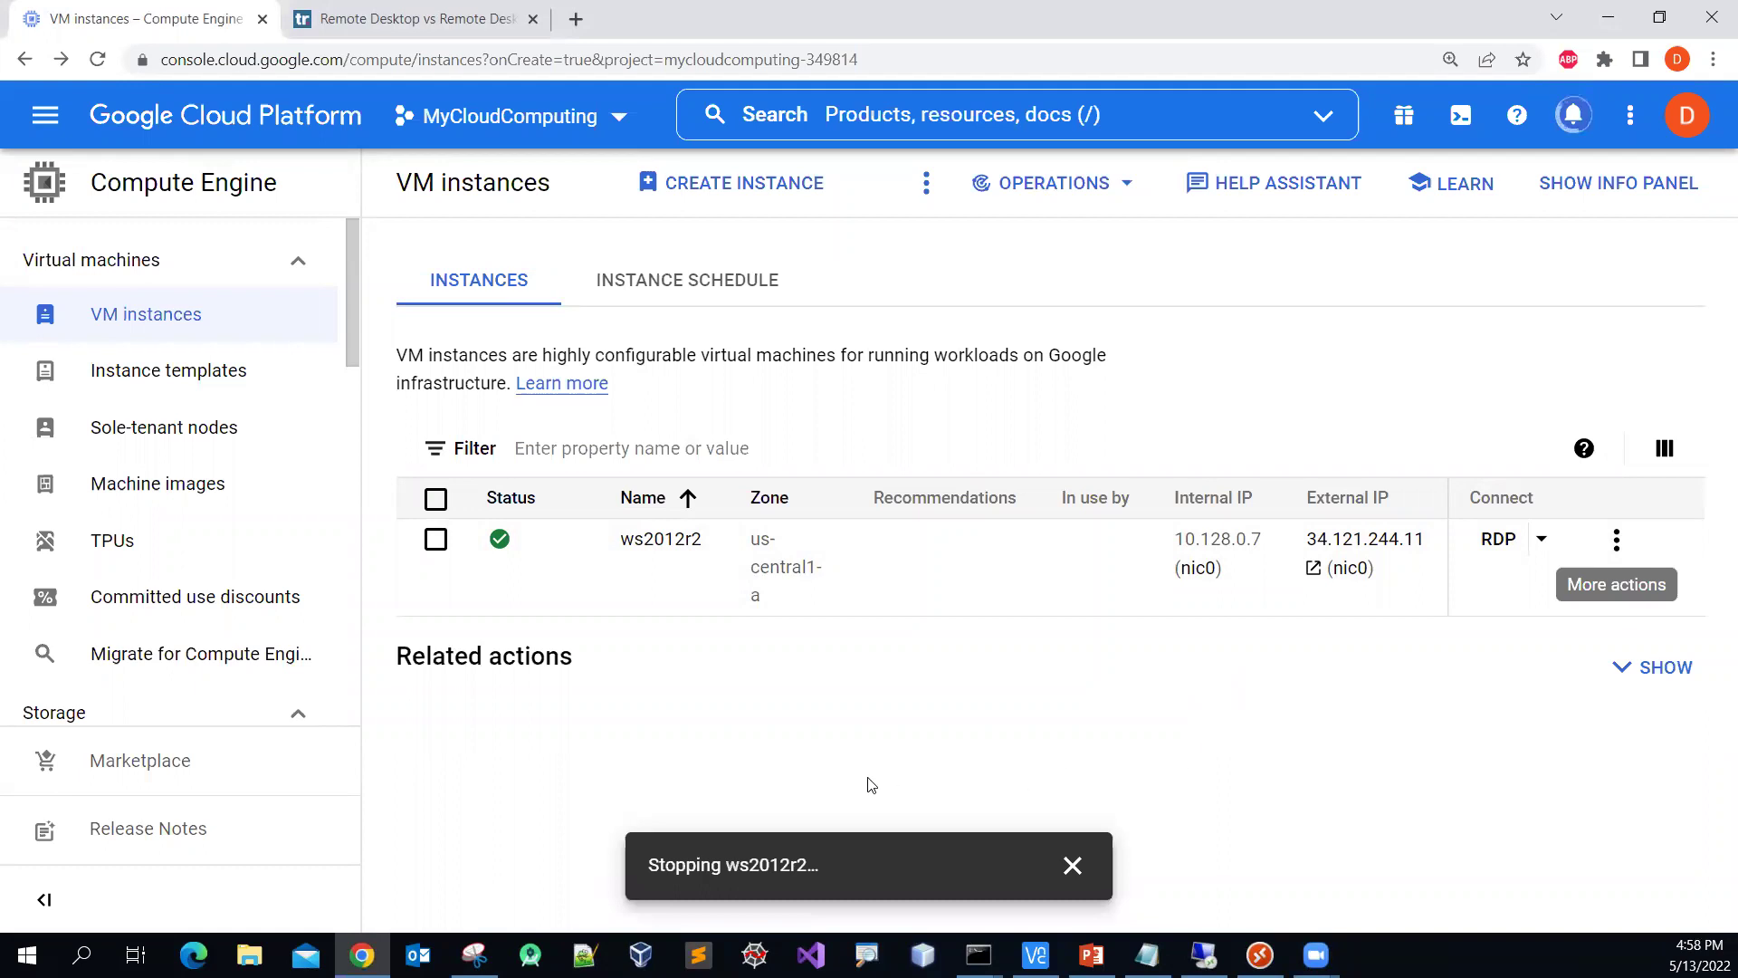
Step: Wait for ws2012r2 to show stopped without external IP, checking its actions and dismissing the notifications
mouse_move(493, 548)
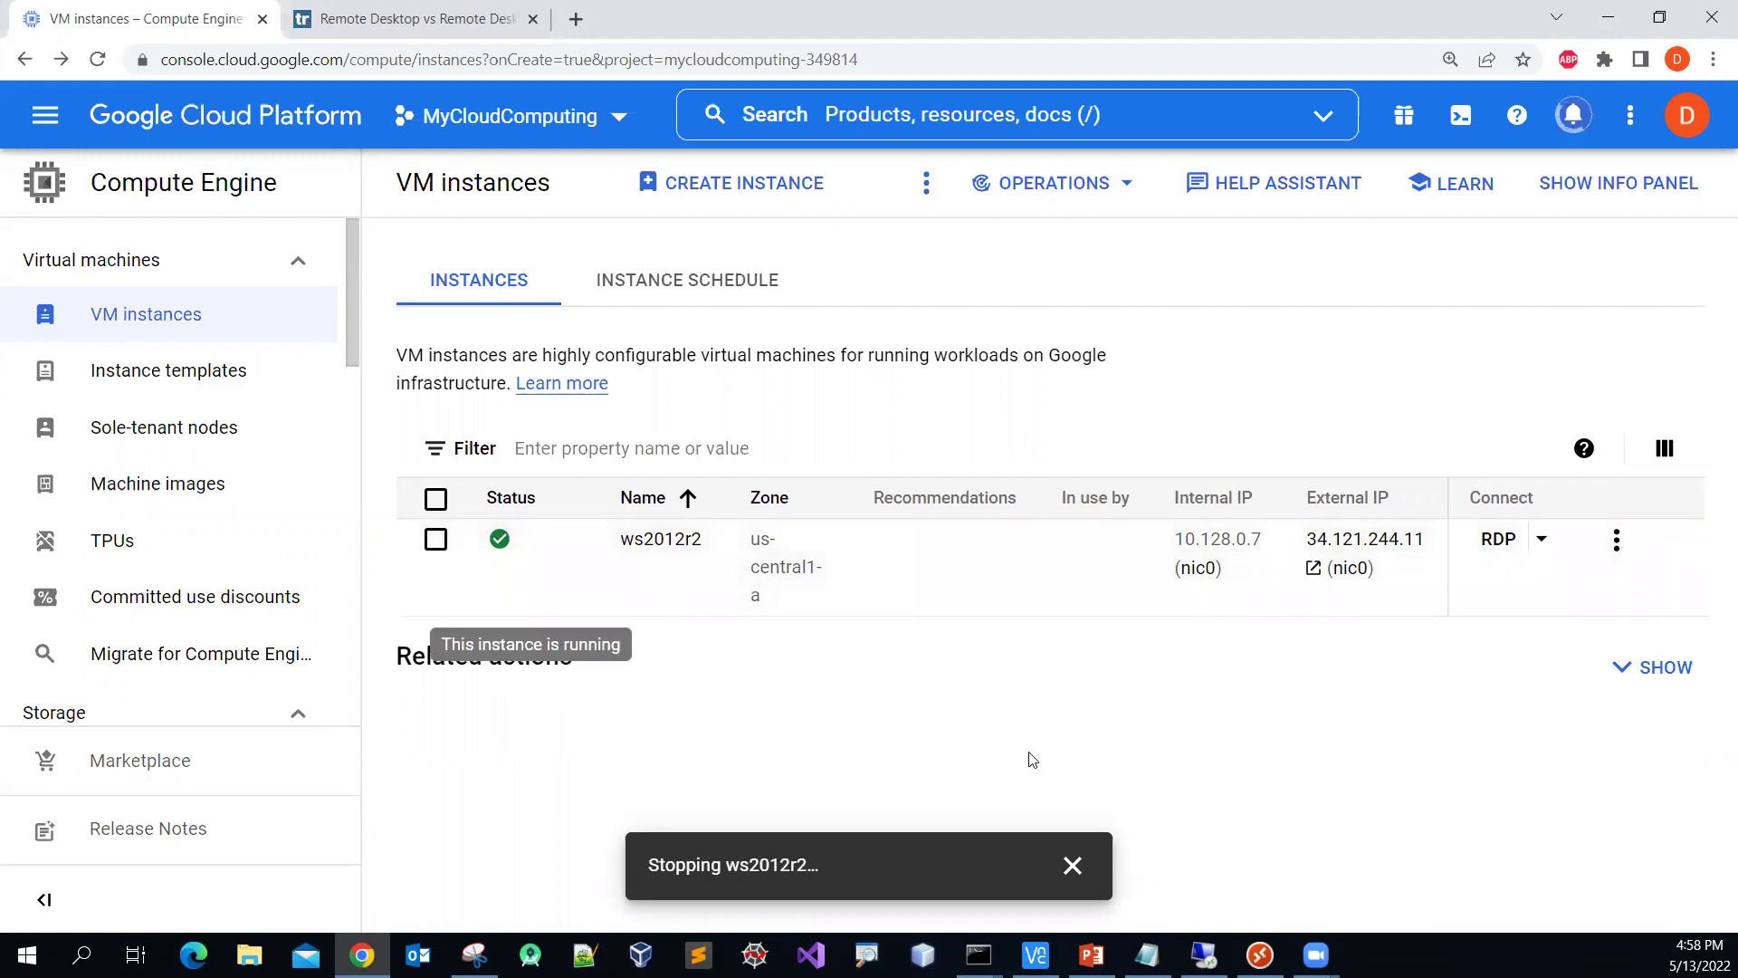
left_click(1072, 866)
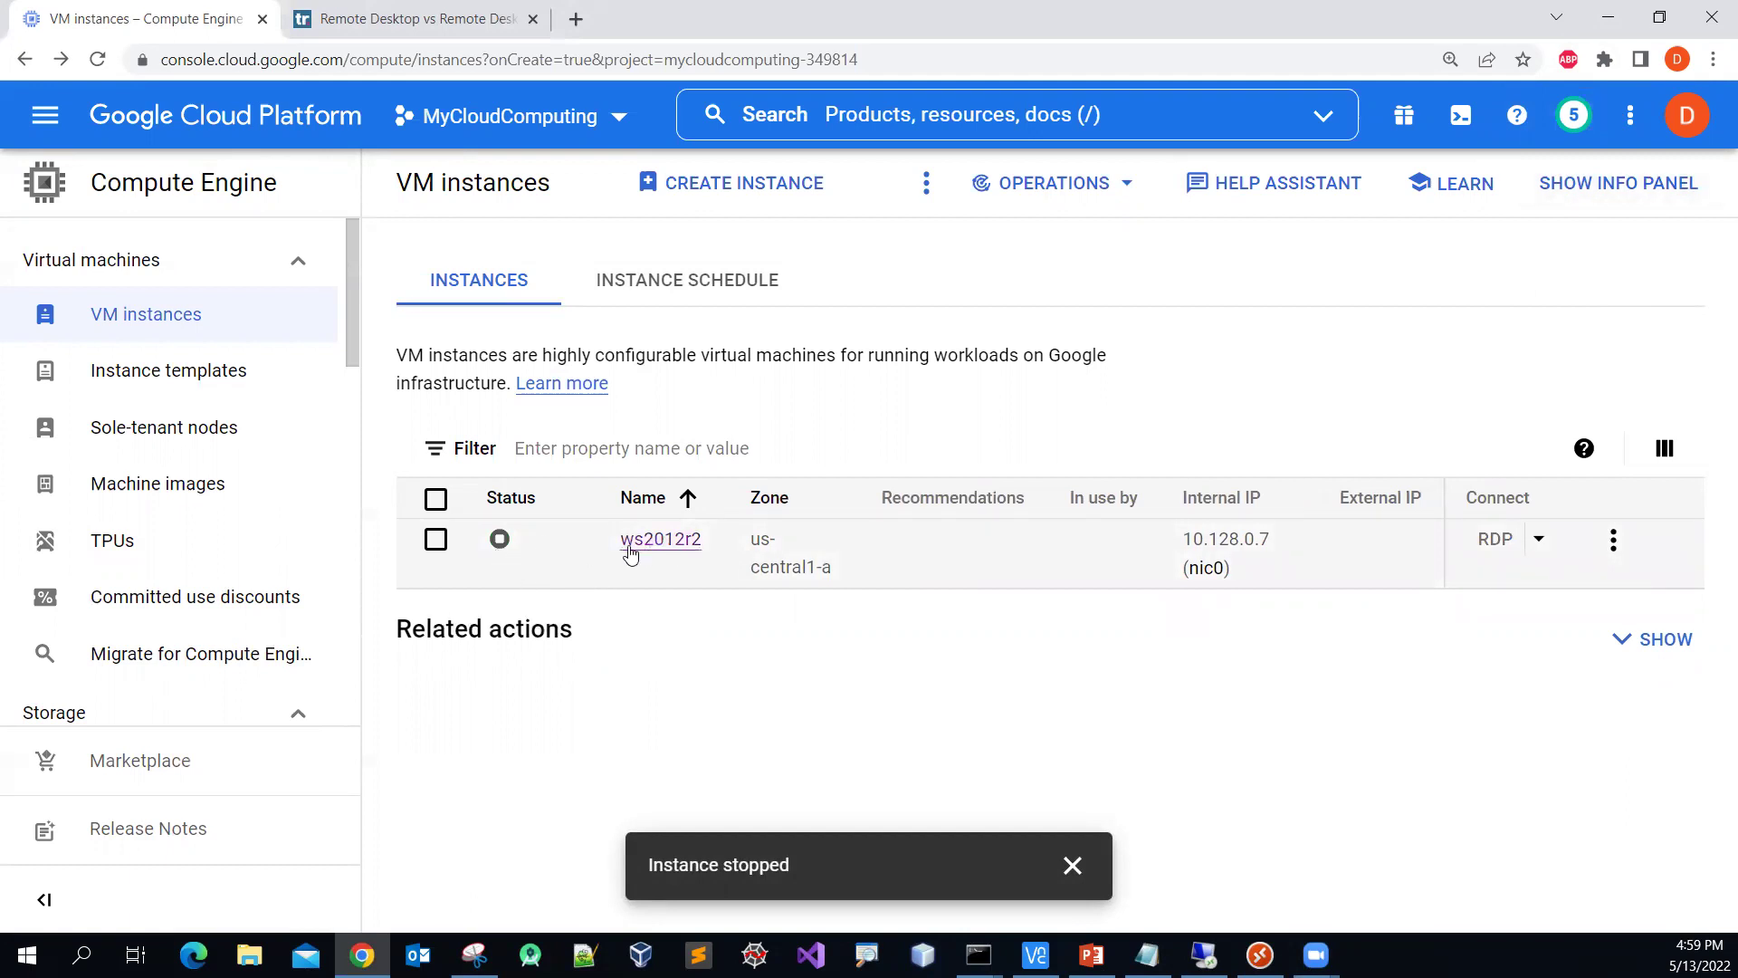
mouse_move(563, 568)
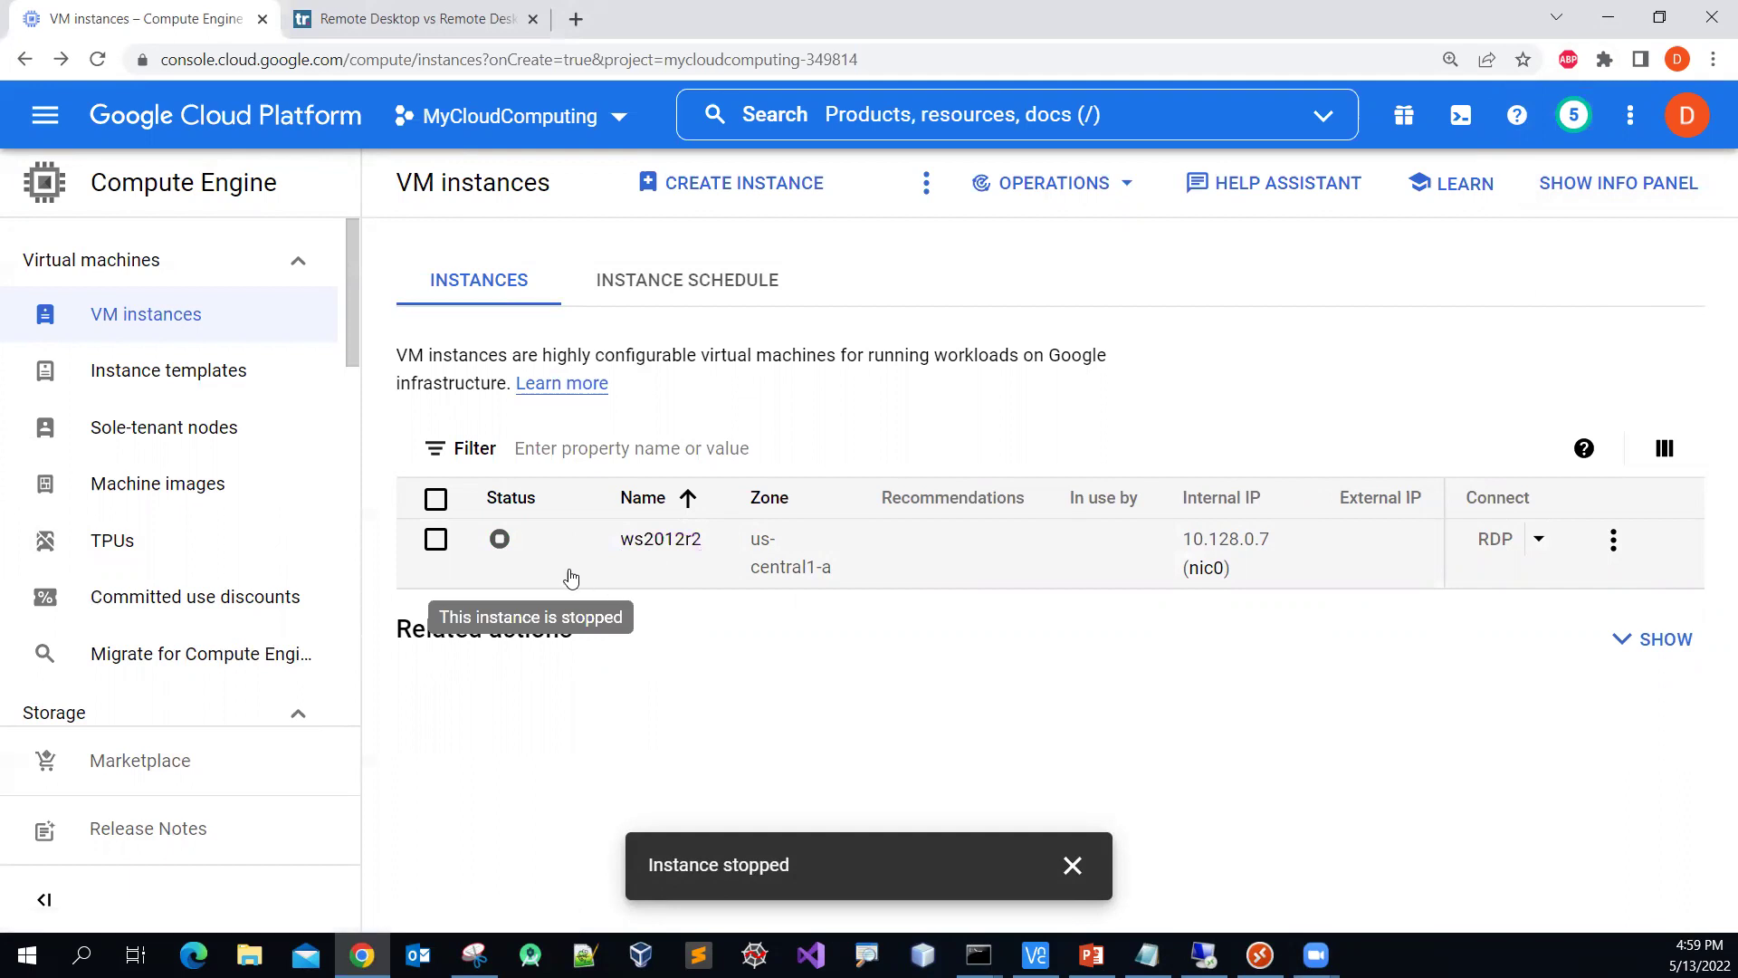
left_click(1616, 540)
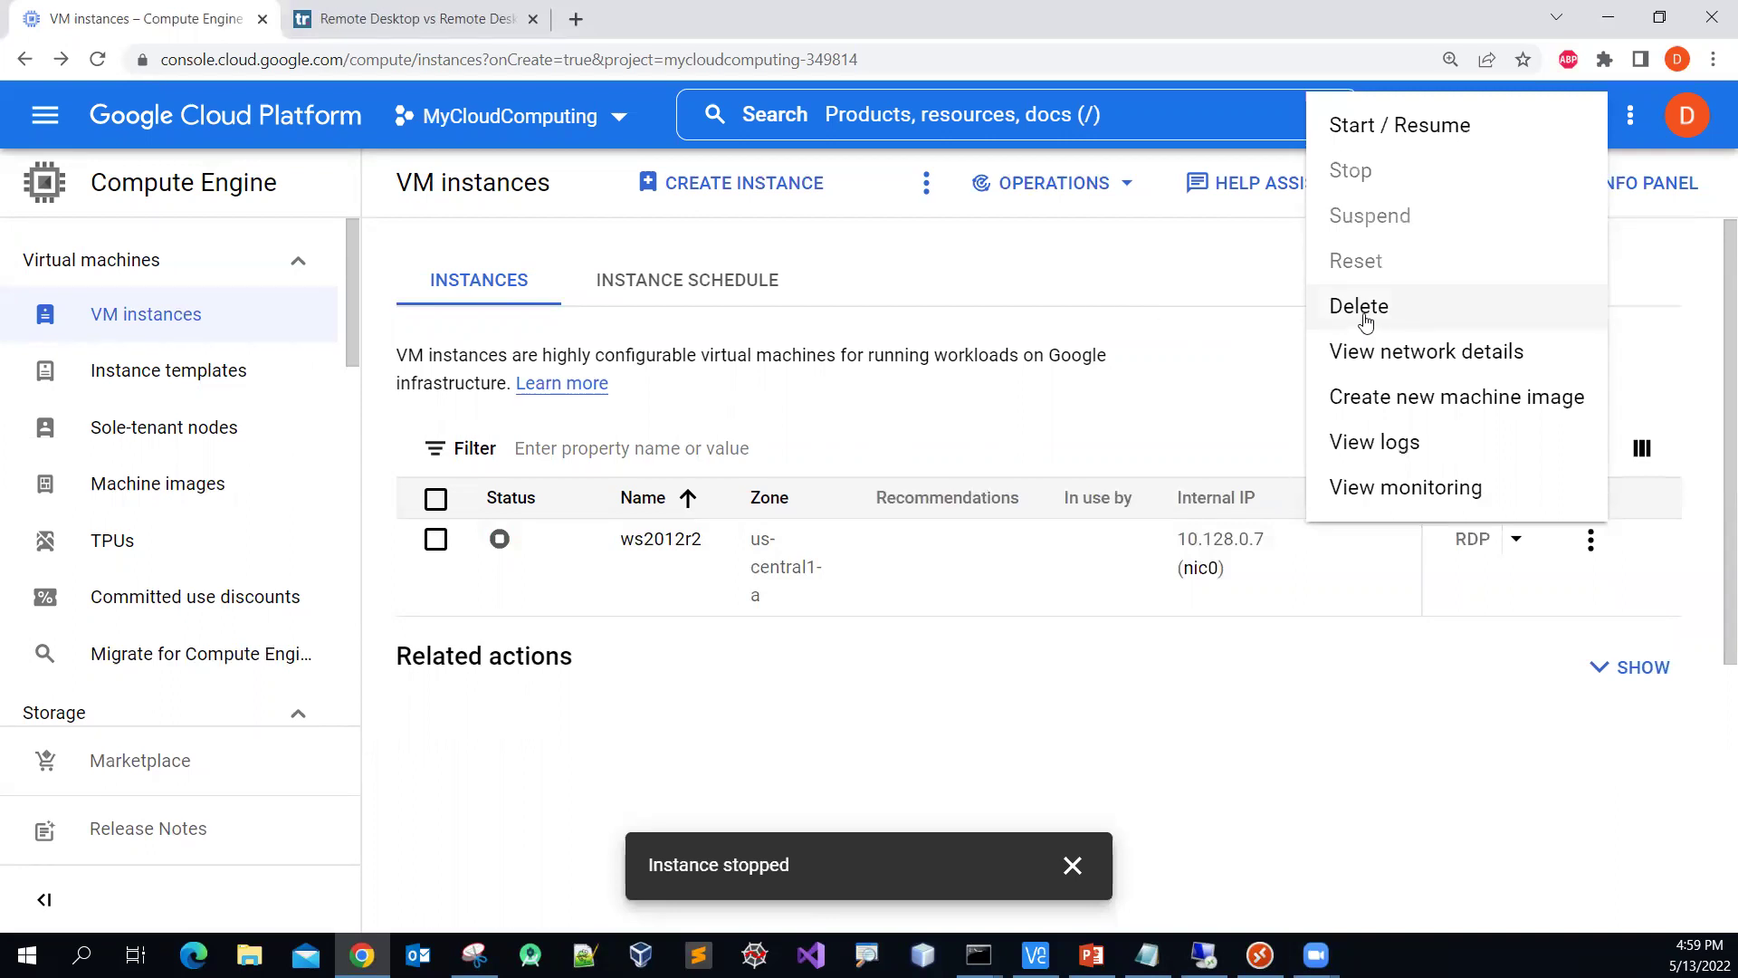
left_click(1074, 871)
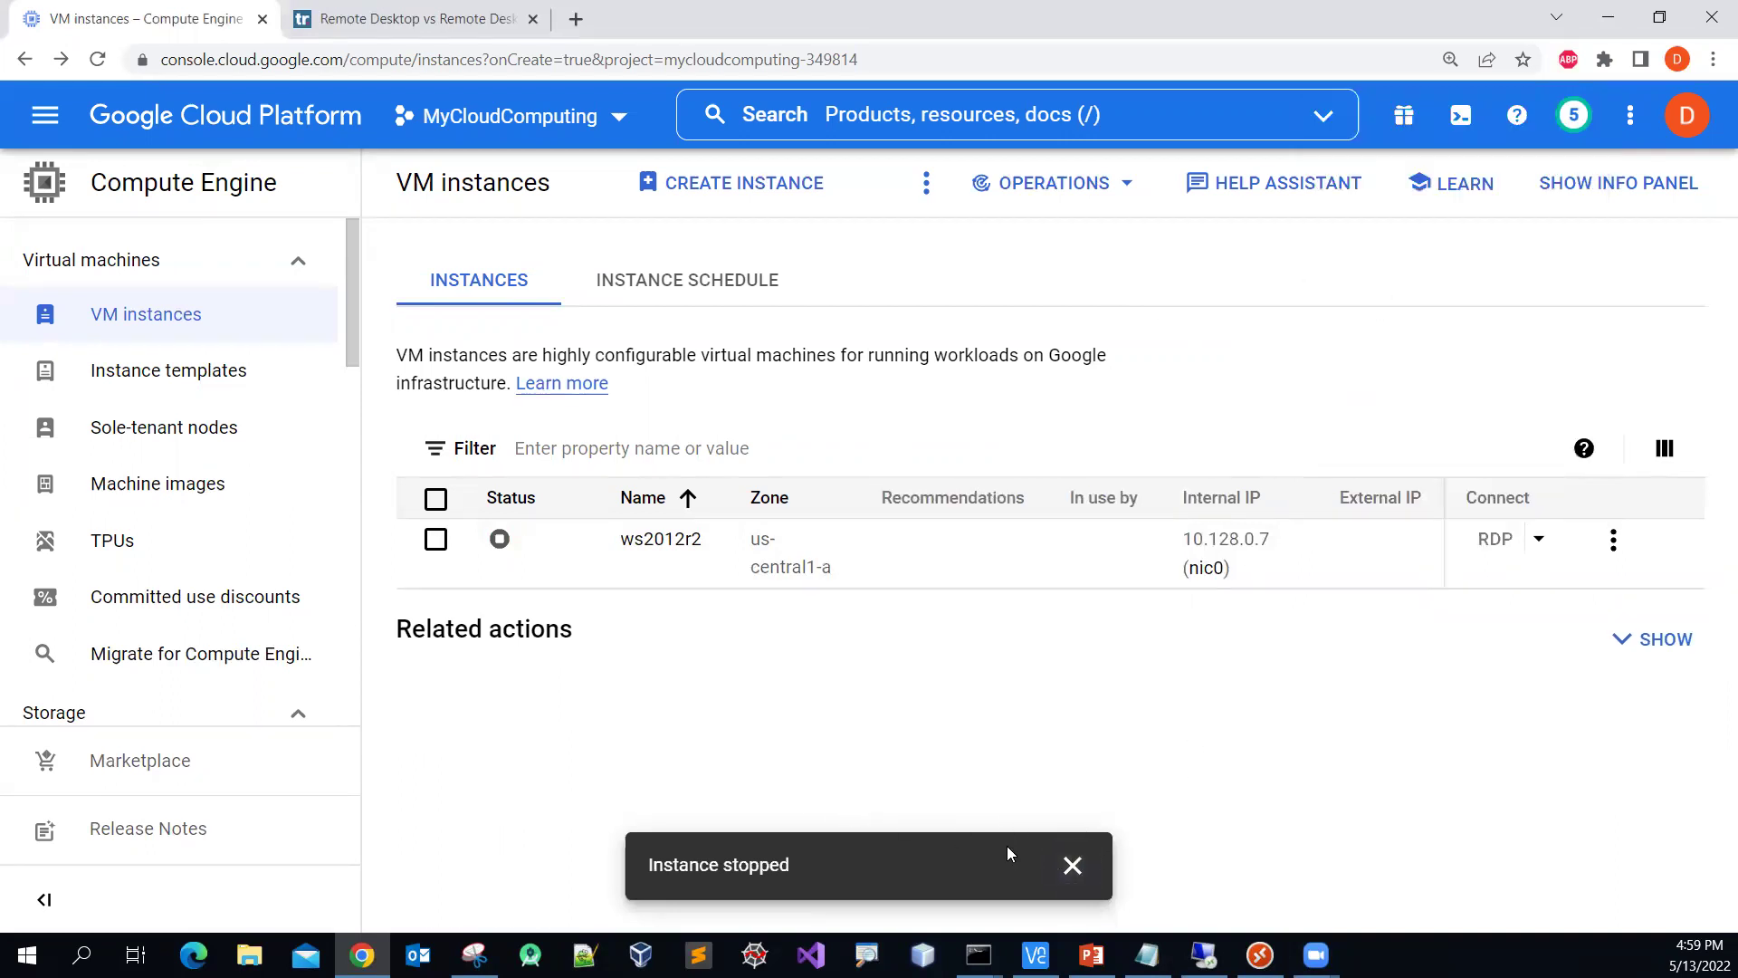
left_click(1072, 864)
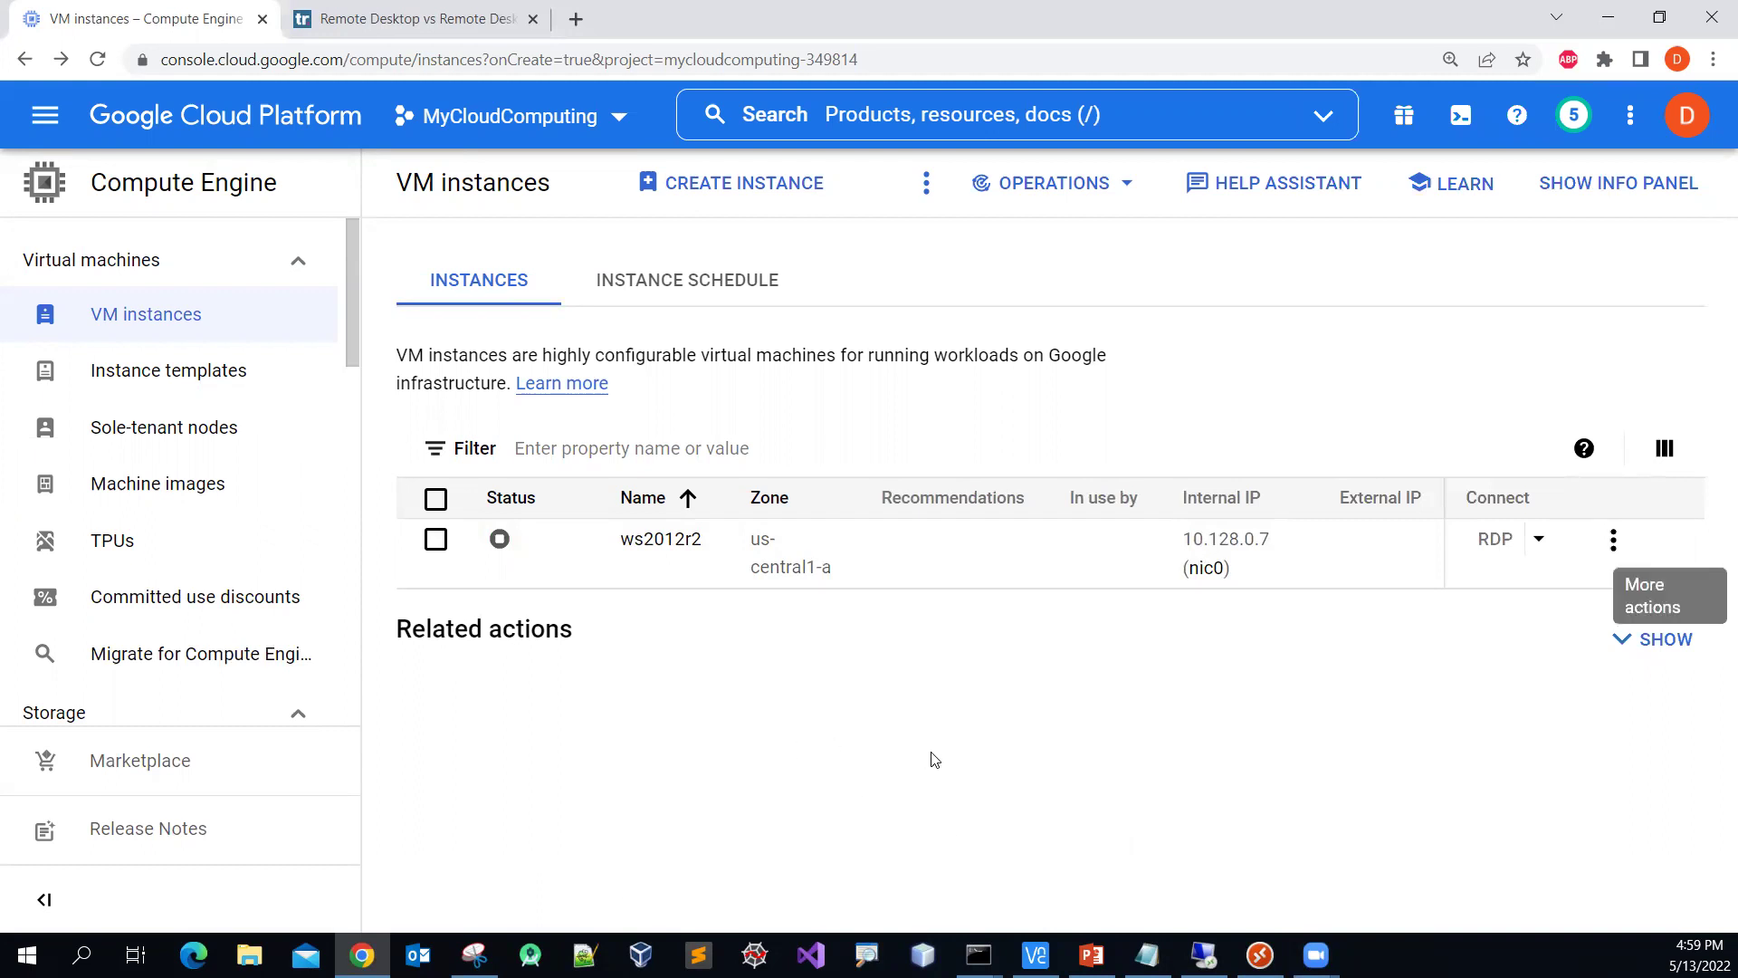